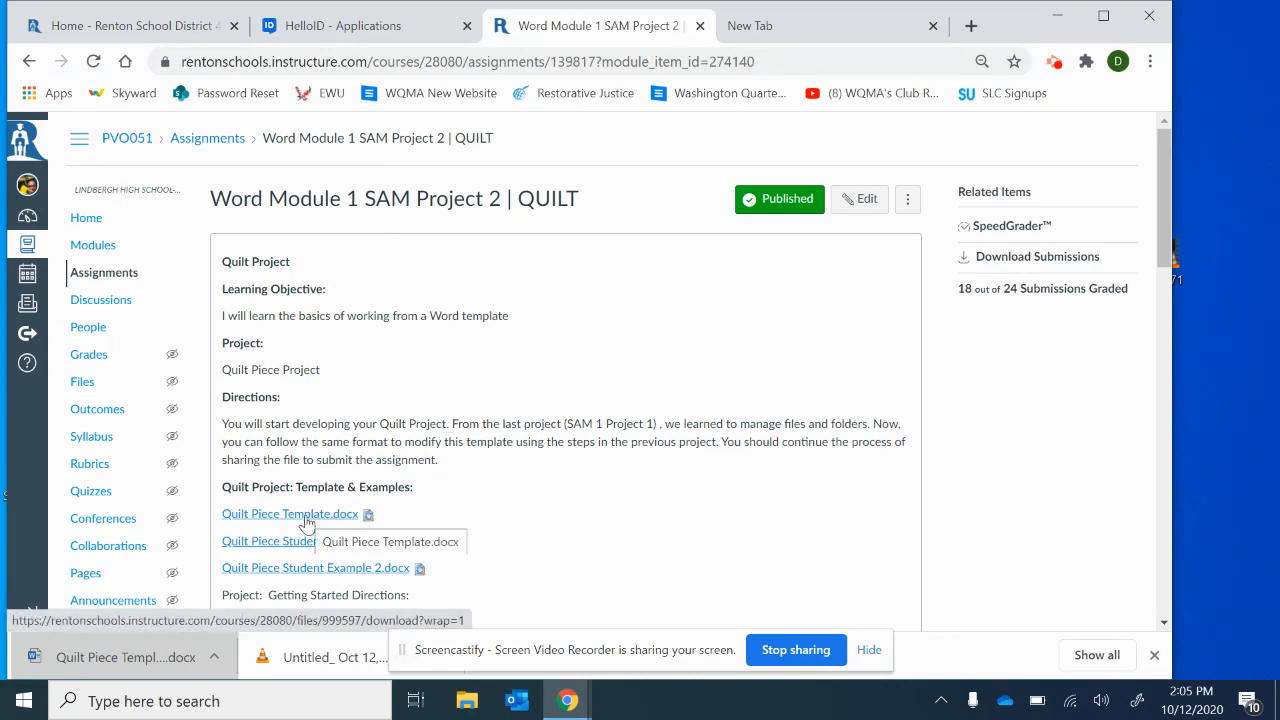
Download Quilt Piece Template.docx from the assignment page, and open Office365 Home from the HelloID applications portal.
click(306, 520)
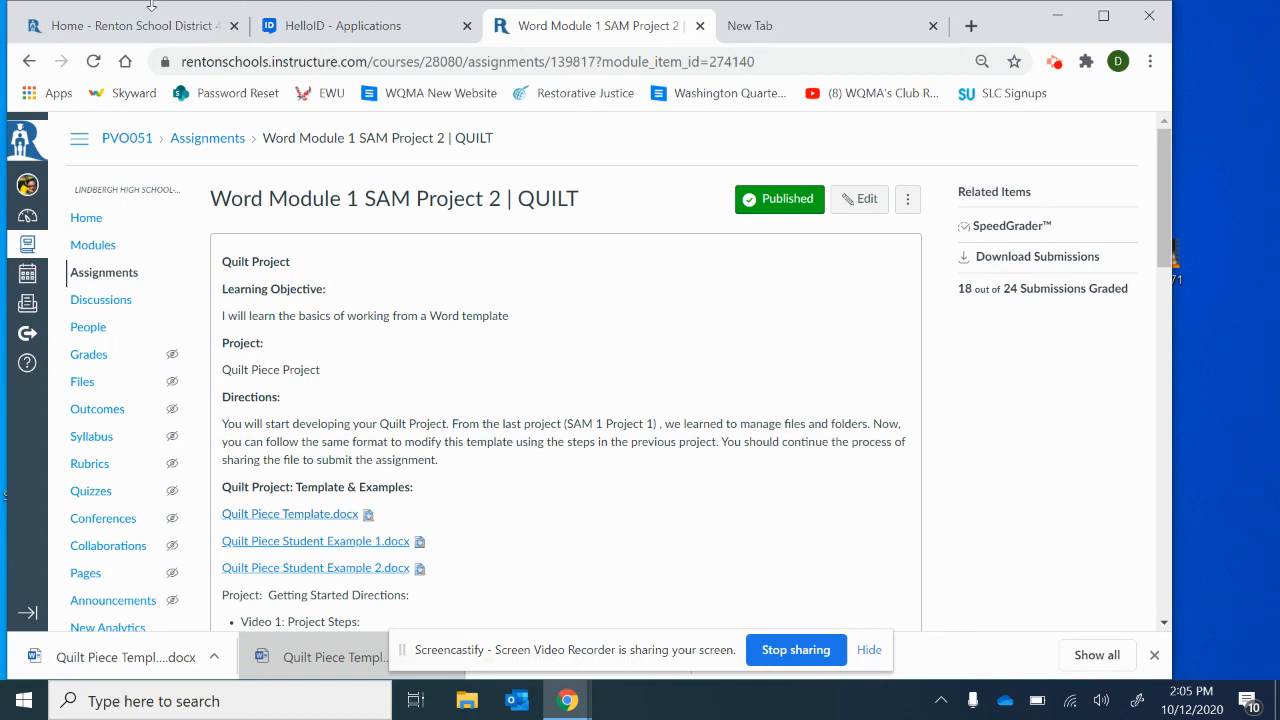
click(106, 29)
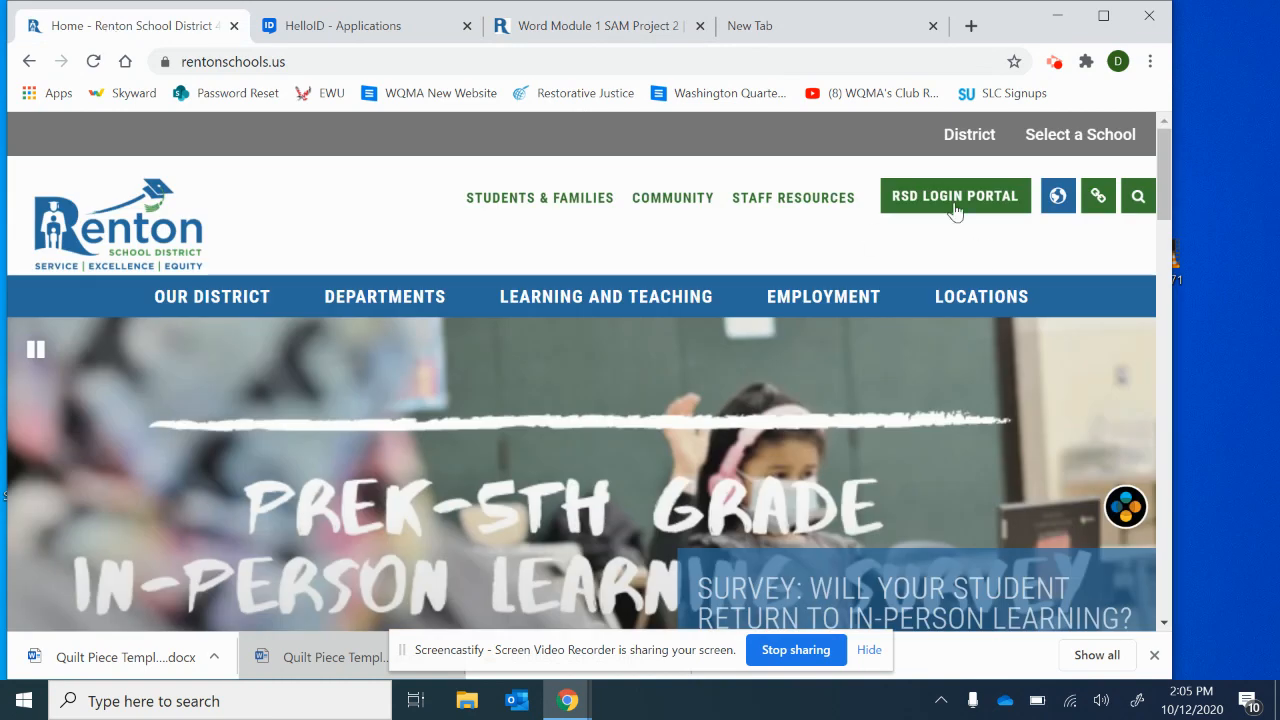
click(368, 26)
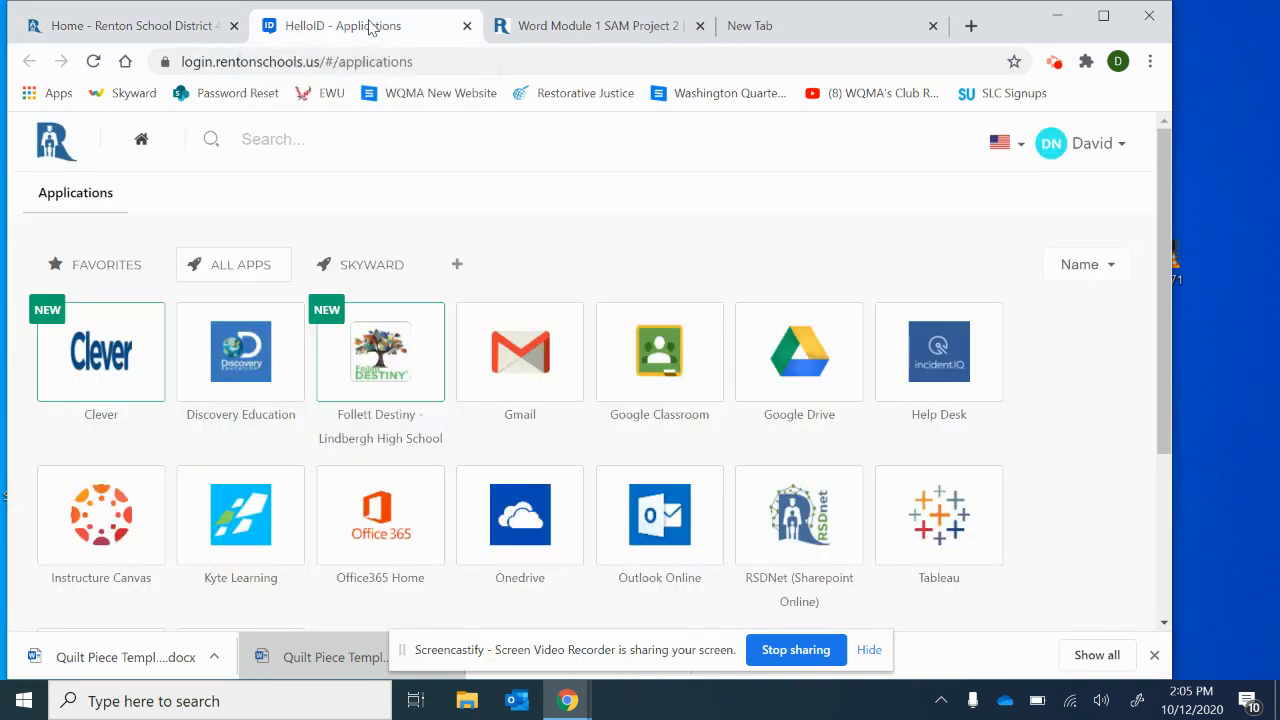
click(395, 547)
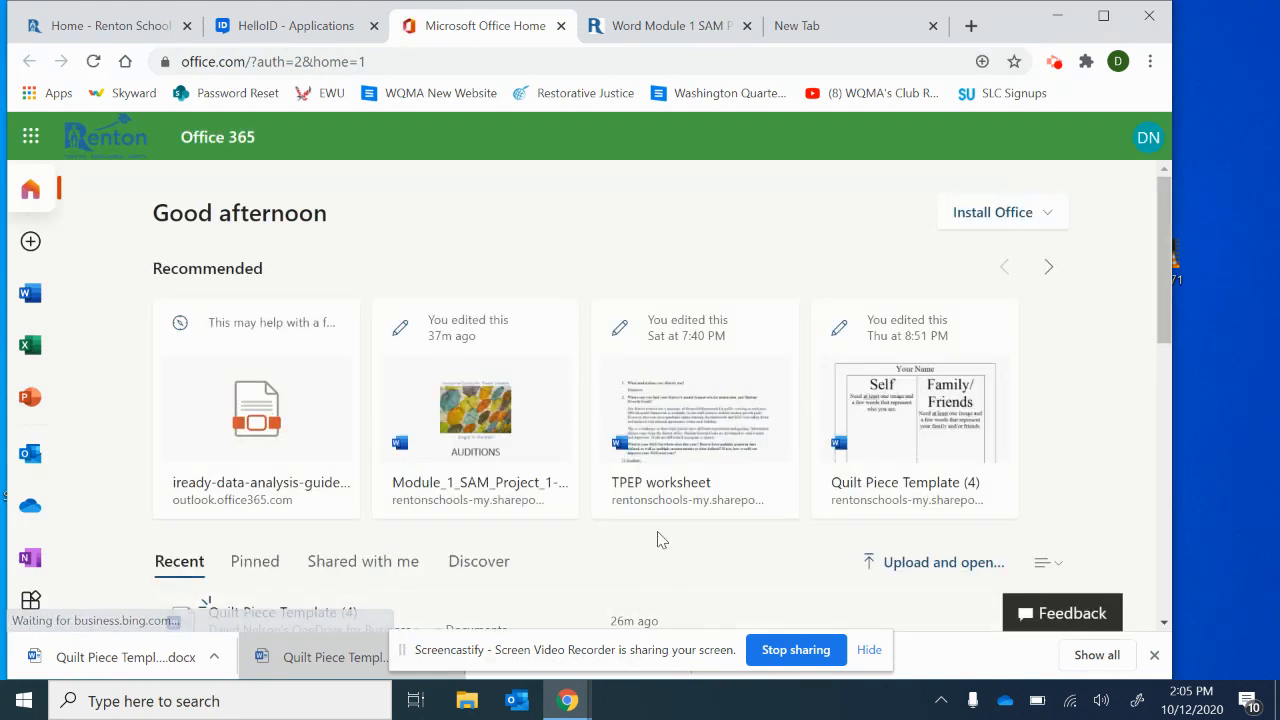
Upload the downloaded Quilt Piece Template (5) from the Downloads folder to Office 365 and open it in Word.
scroll(661, 523, down, 2)
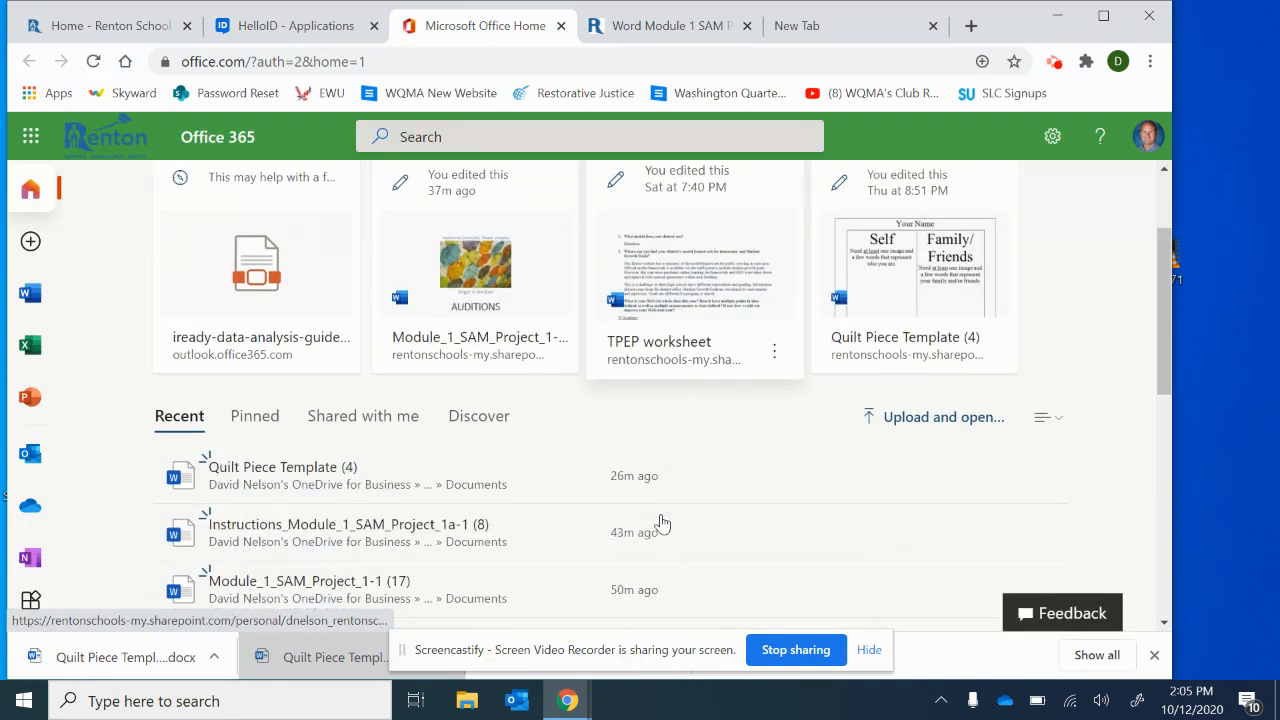
click(906, 366)
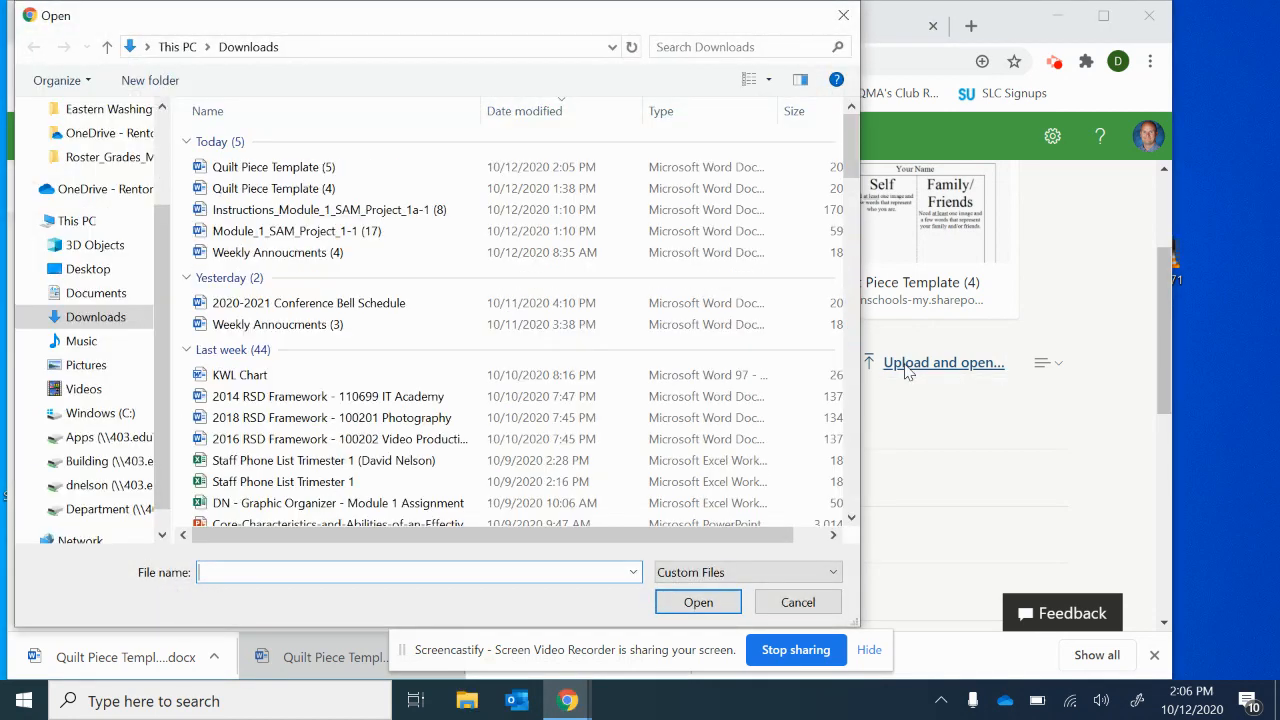
click(279, 172)
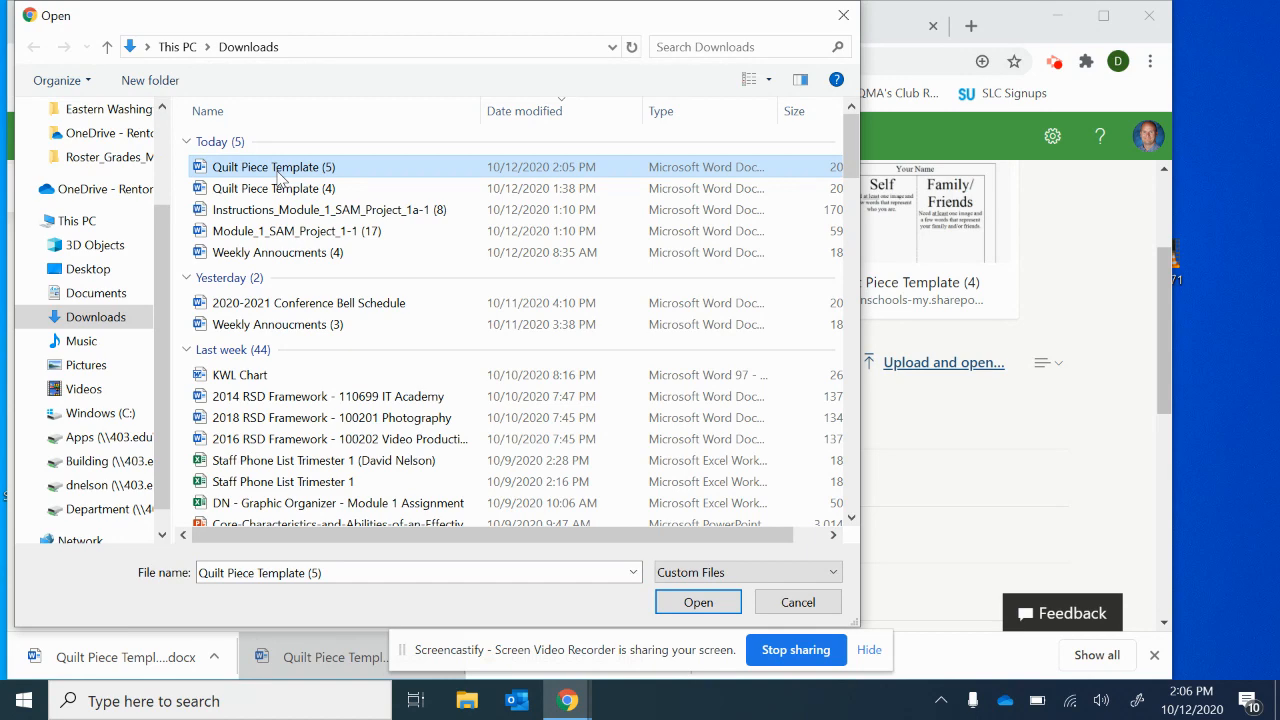
click(695, 602)
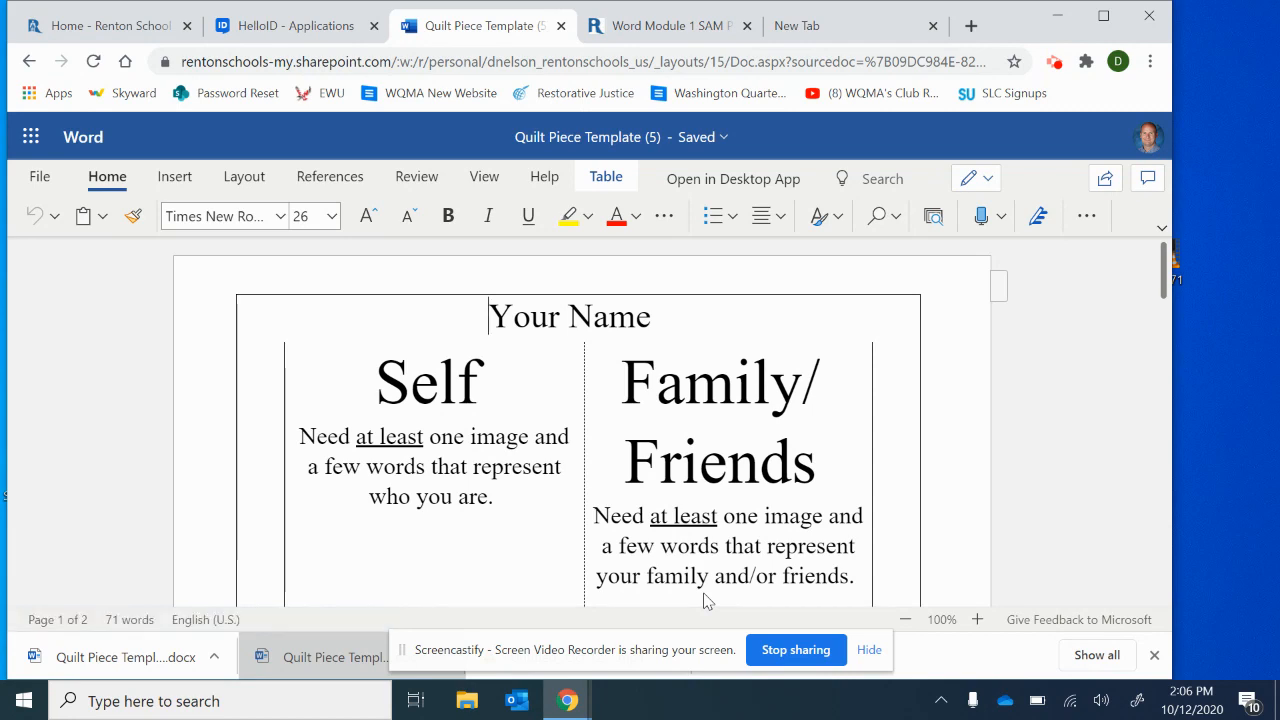
Examine the template's Self, Family/Friends, Goal(s) and Hobbies sections and their image and wording requirements.
scroll(848, 419, down, 2)
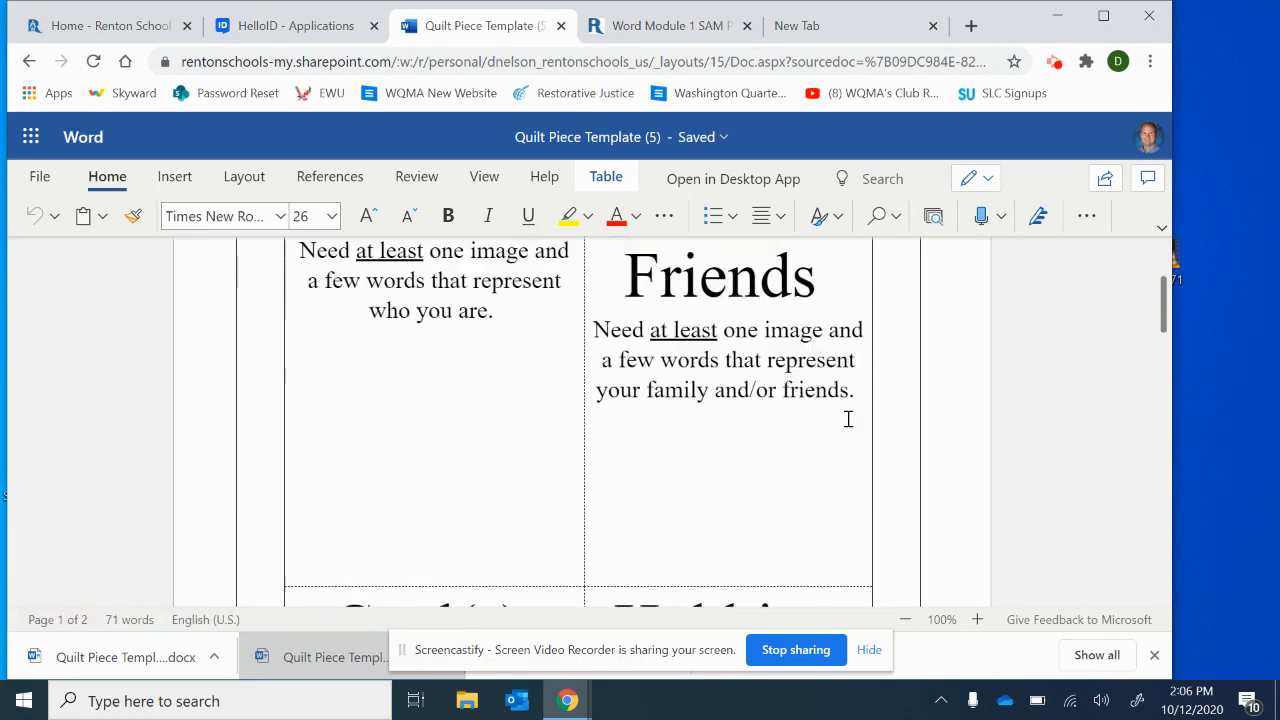
scroll(848, 419, down, 1)
scroll(846, 406, up, 3)
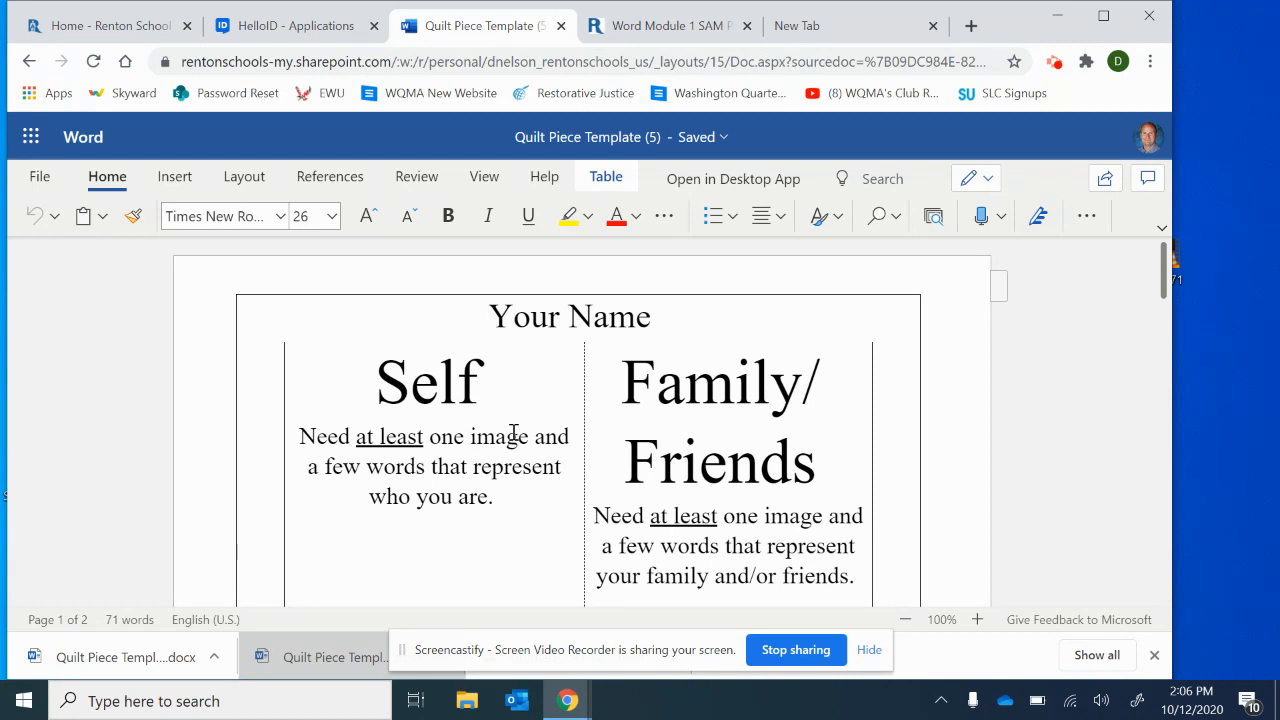
scroll(741, 474, down, 1)
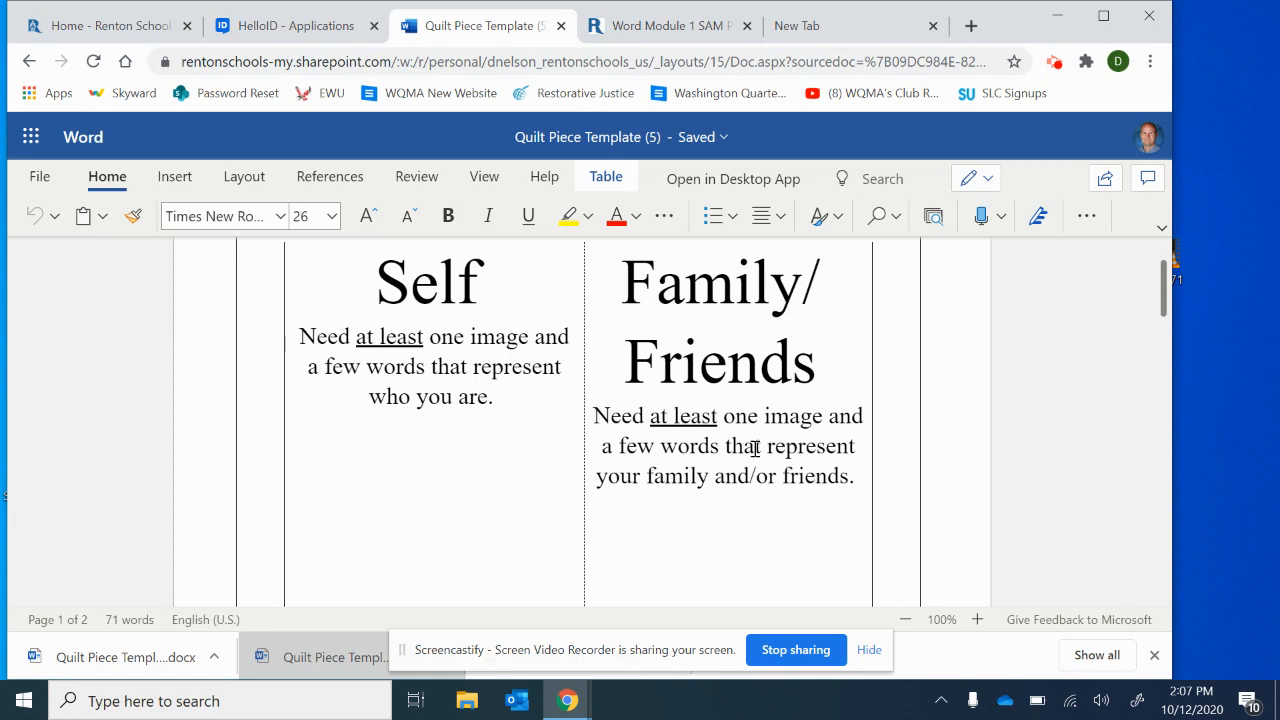
scroll(741, 457, down, 1)
scroll(741, 457, down, 3)
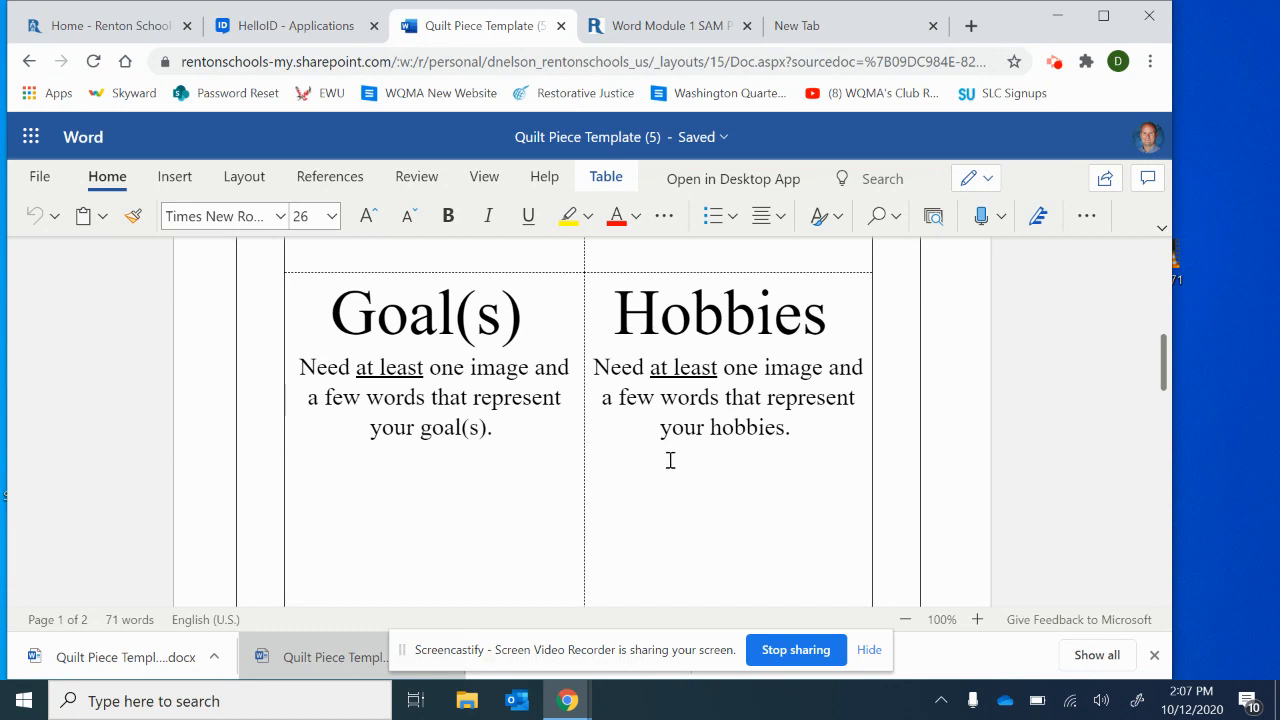
scroll(681, 463, up, 5)
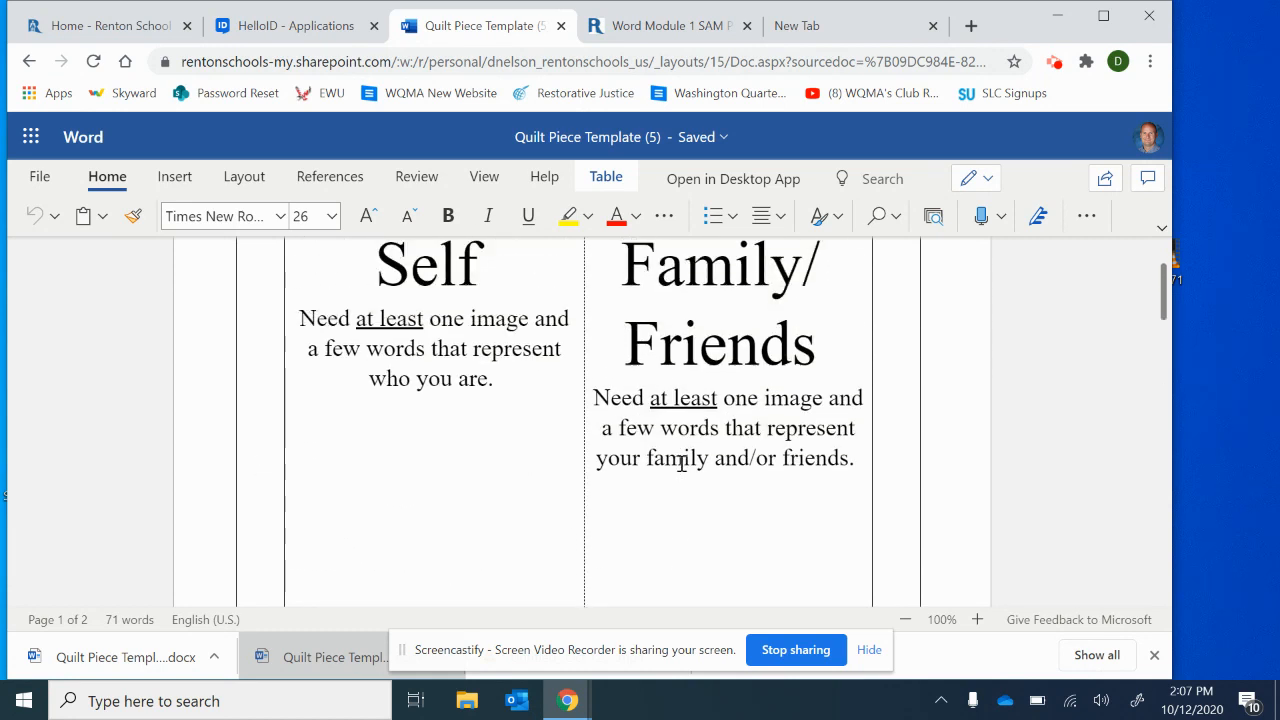
Replace the "Your Name" placeholder at the top of the template with the author's full name.
drag(667, 314, 497, 317)
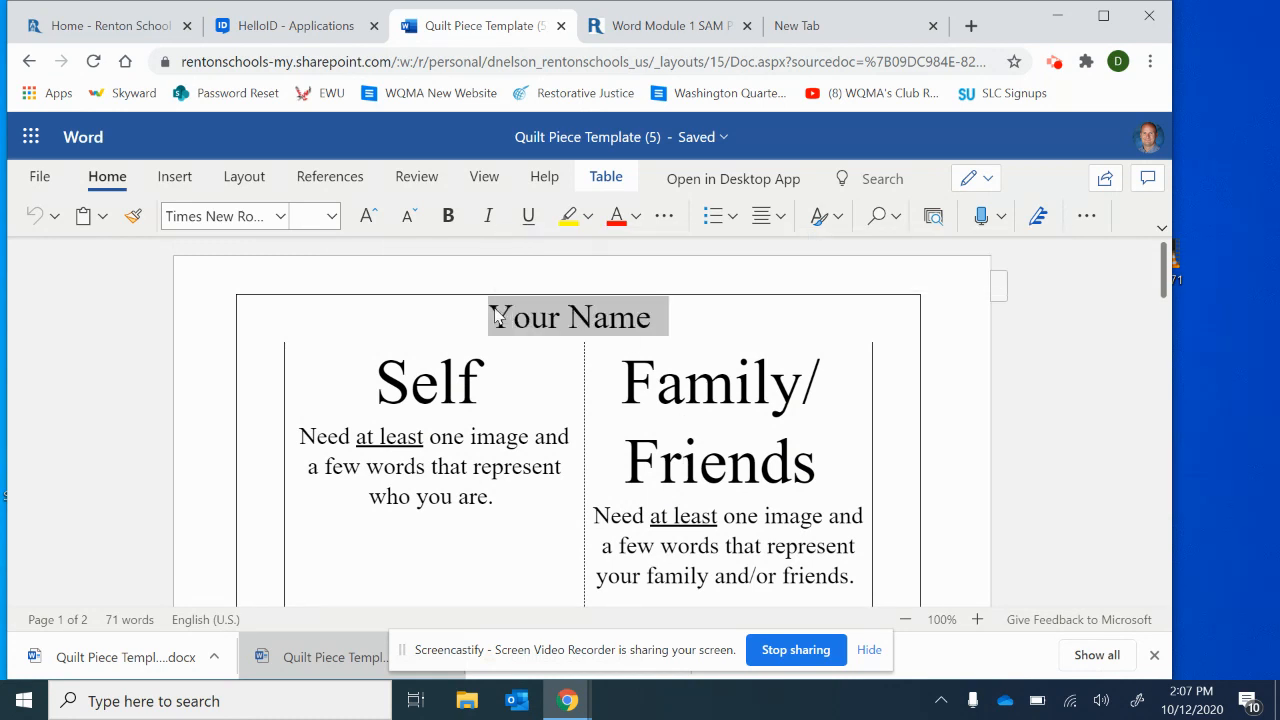
text(DAvid)
key(BackSpace)
key(BackSpace)
key(BackSpace)
key(BackSpace)
text(avid Nelson)
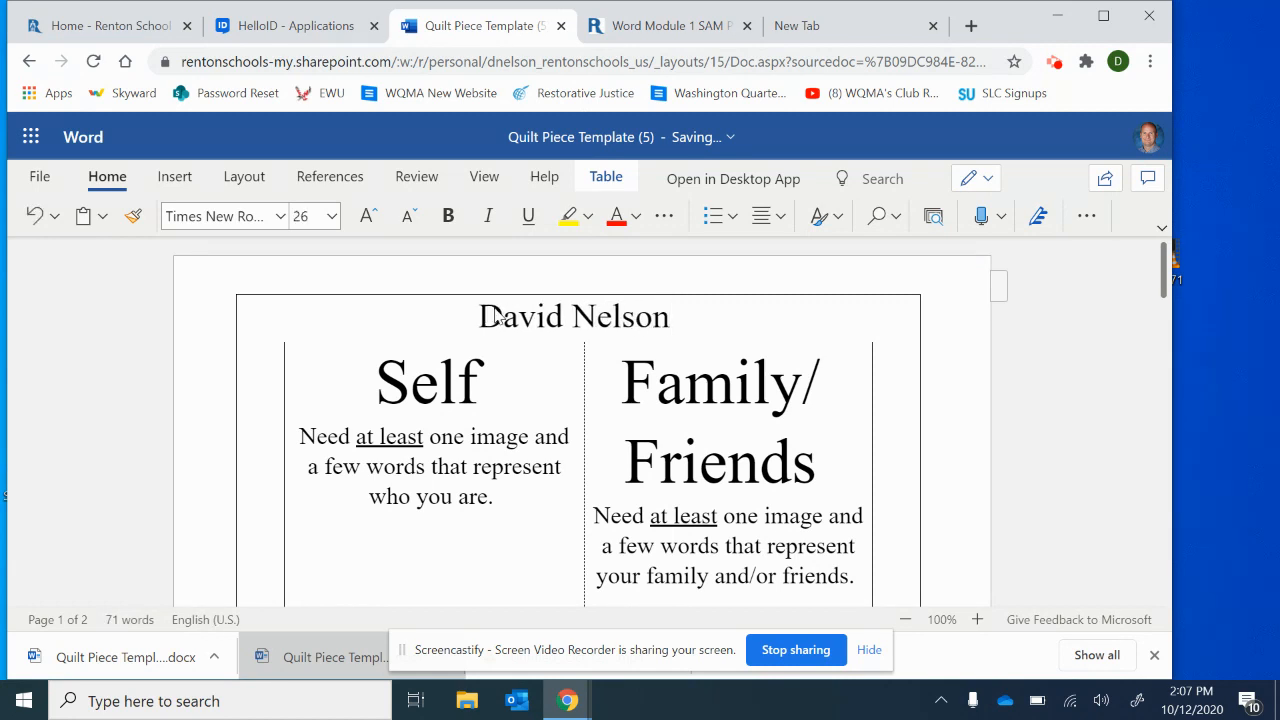
Delete the instruction text beneath the Self heading.
click(411, 447)
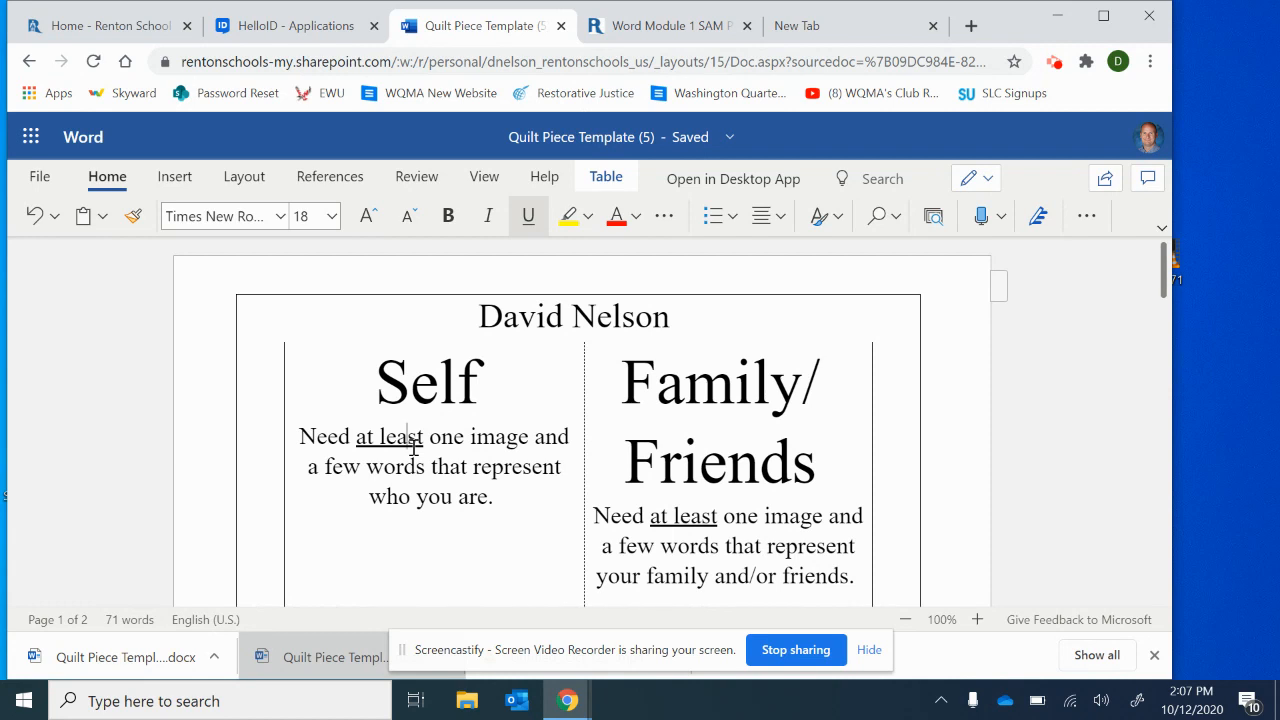
scroll(413, 448, down, 1)
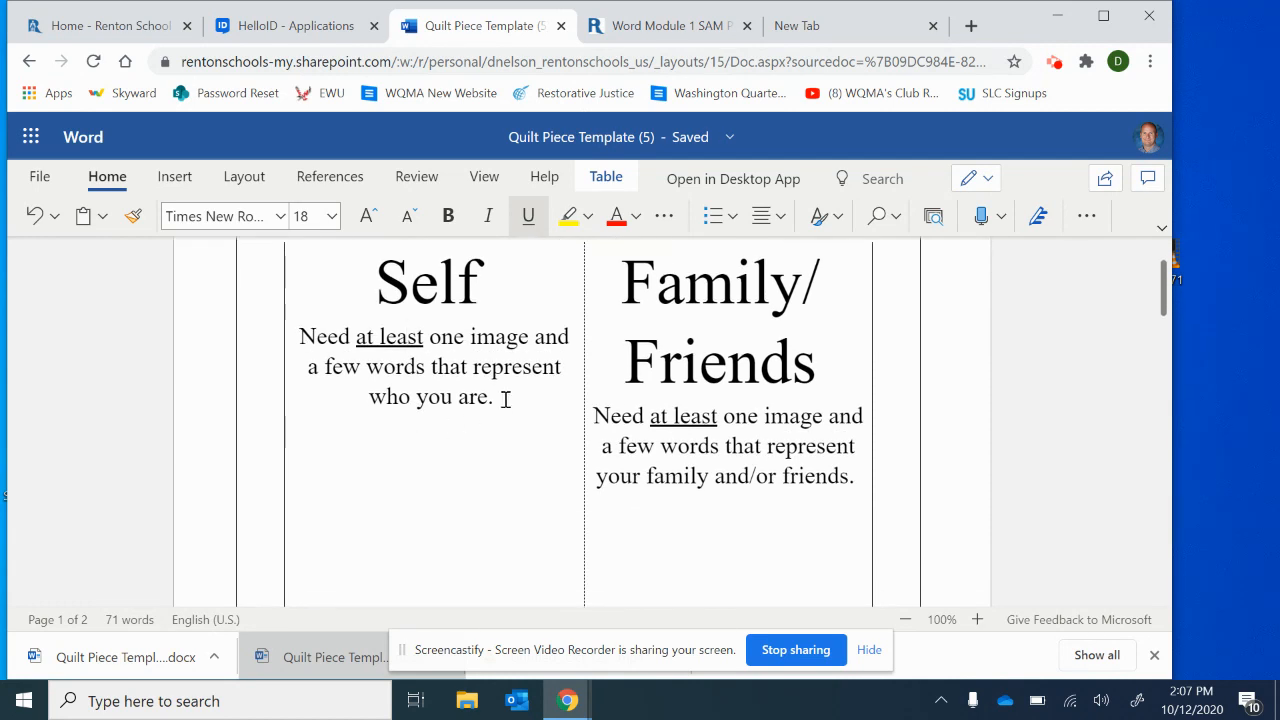
drag(503, 391, 298, 336)
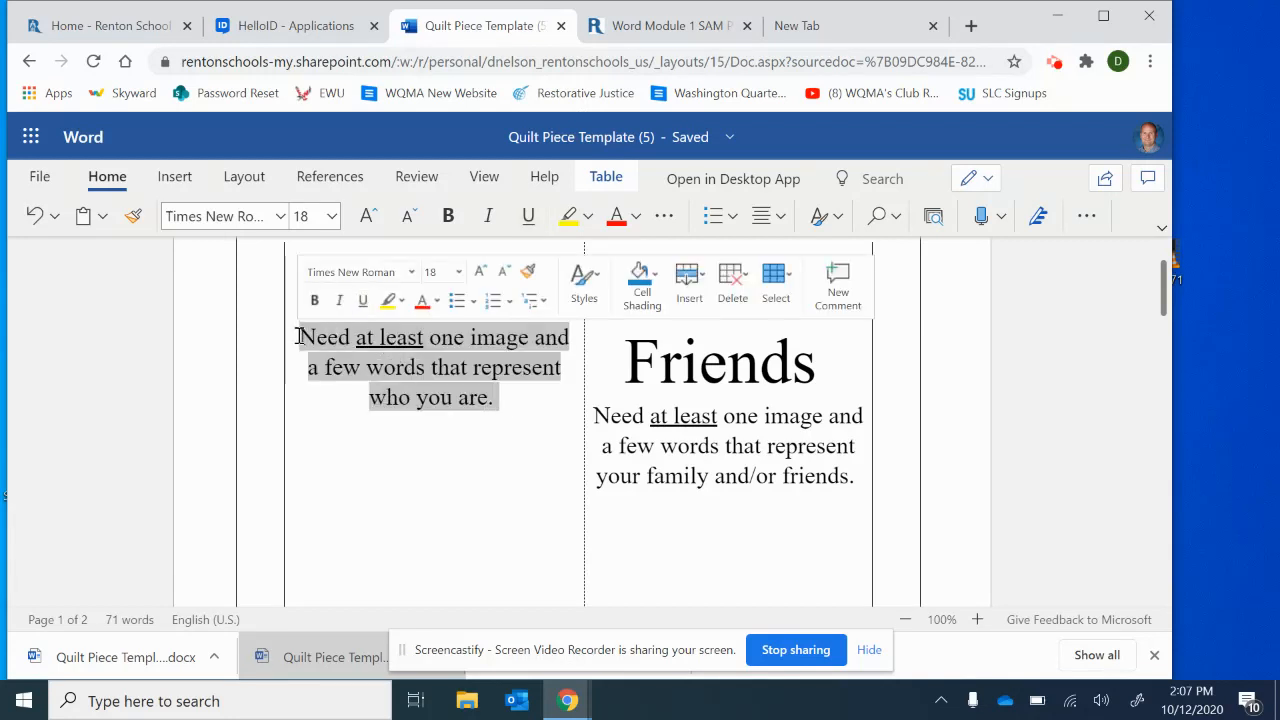
key(Delete)
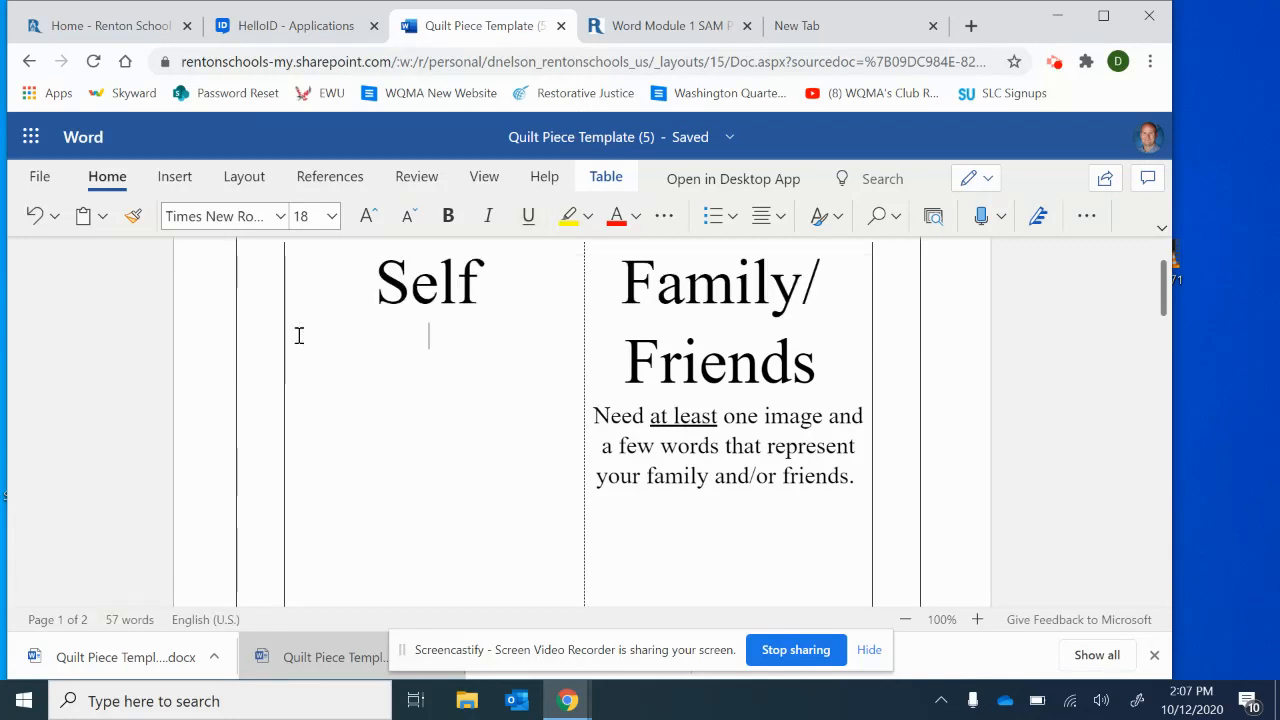
Insert the picture IMG_3815.JPG from the device's Downloads folder beneath the Self heading, browsing the files as medium icons.
click(178, 180)
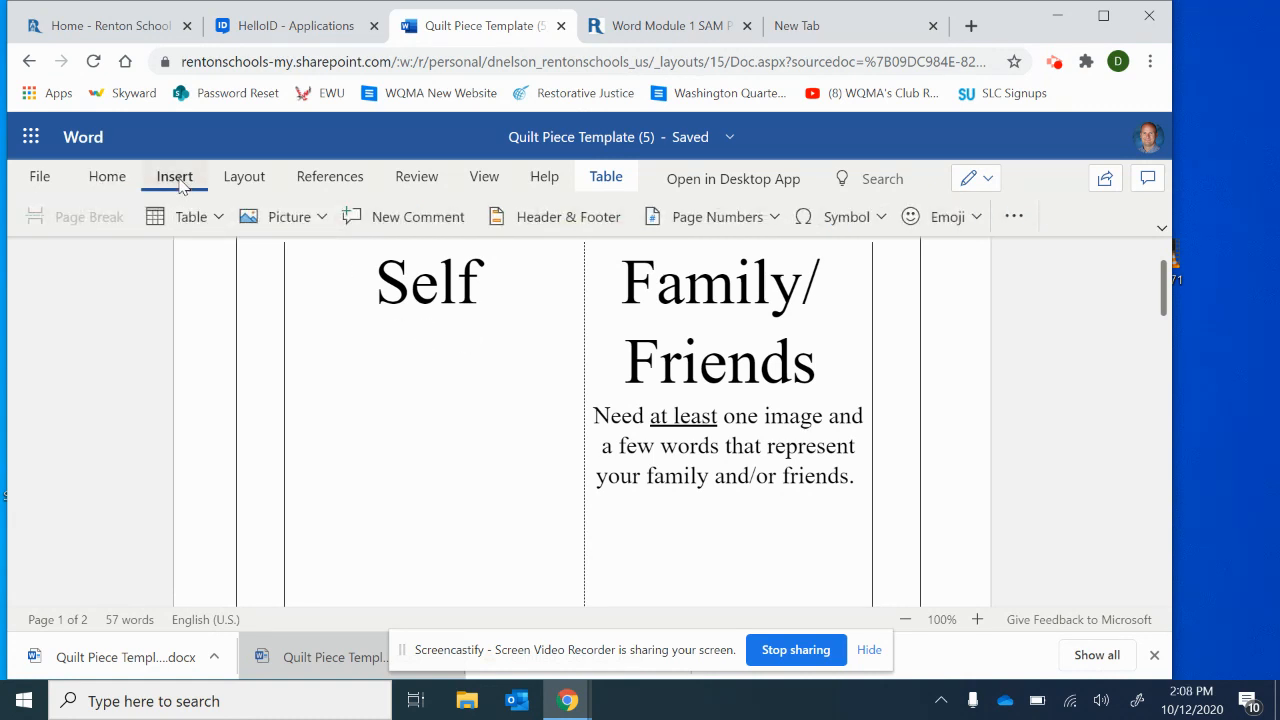
click(288, 219)
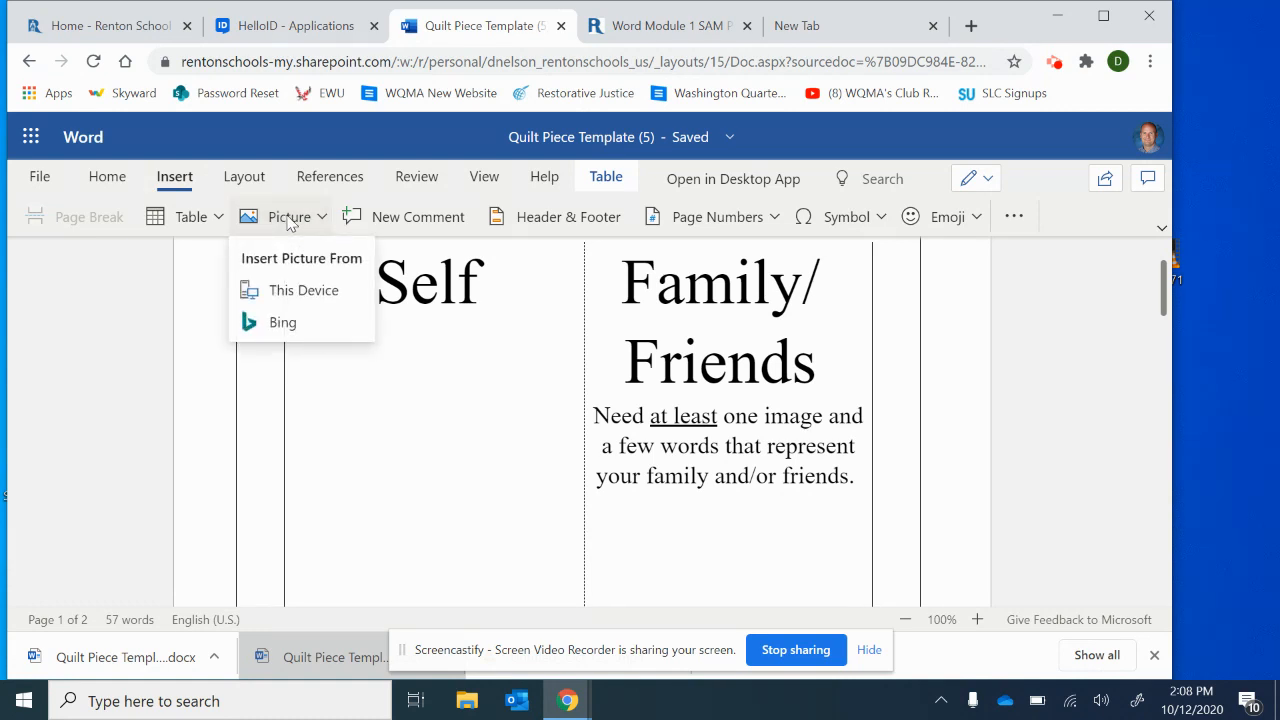
click(305, 292)
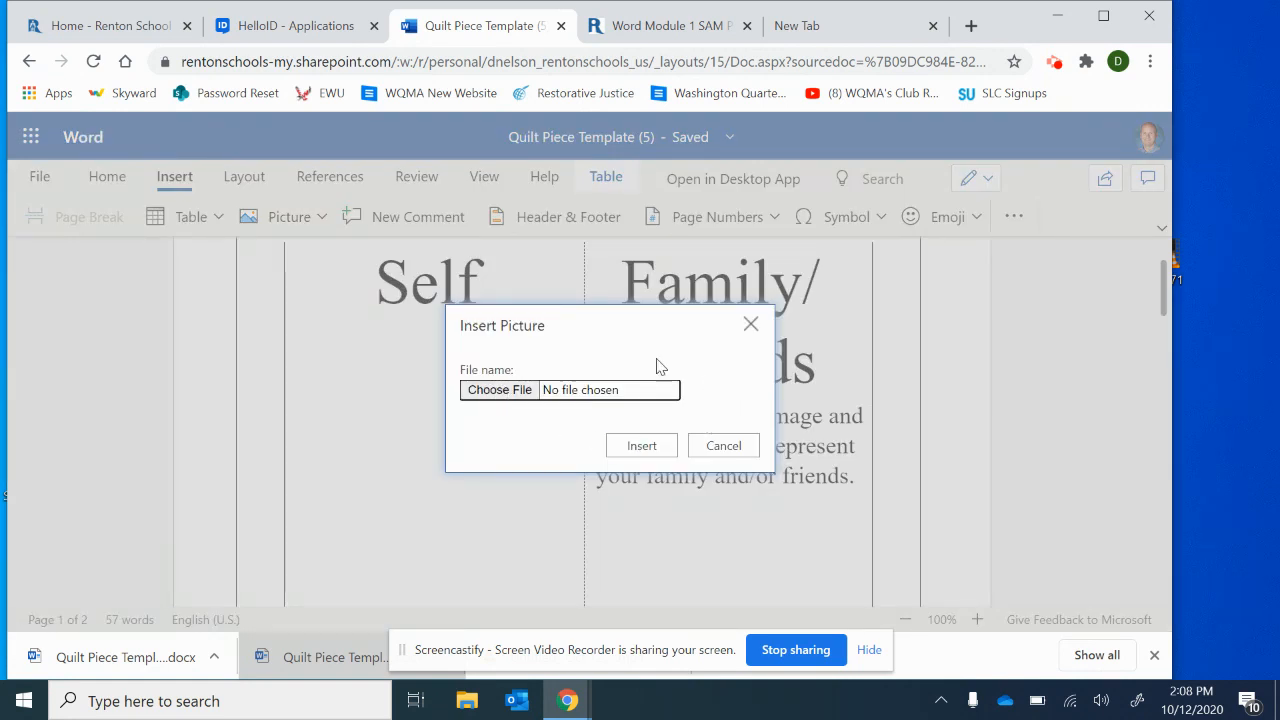
click(519, 394)
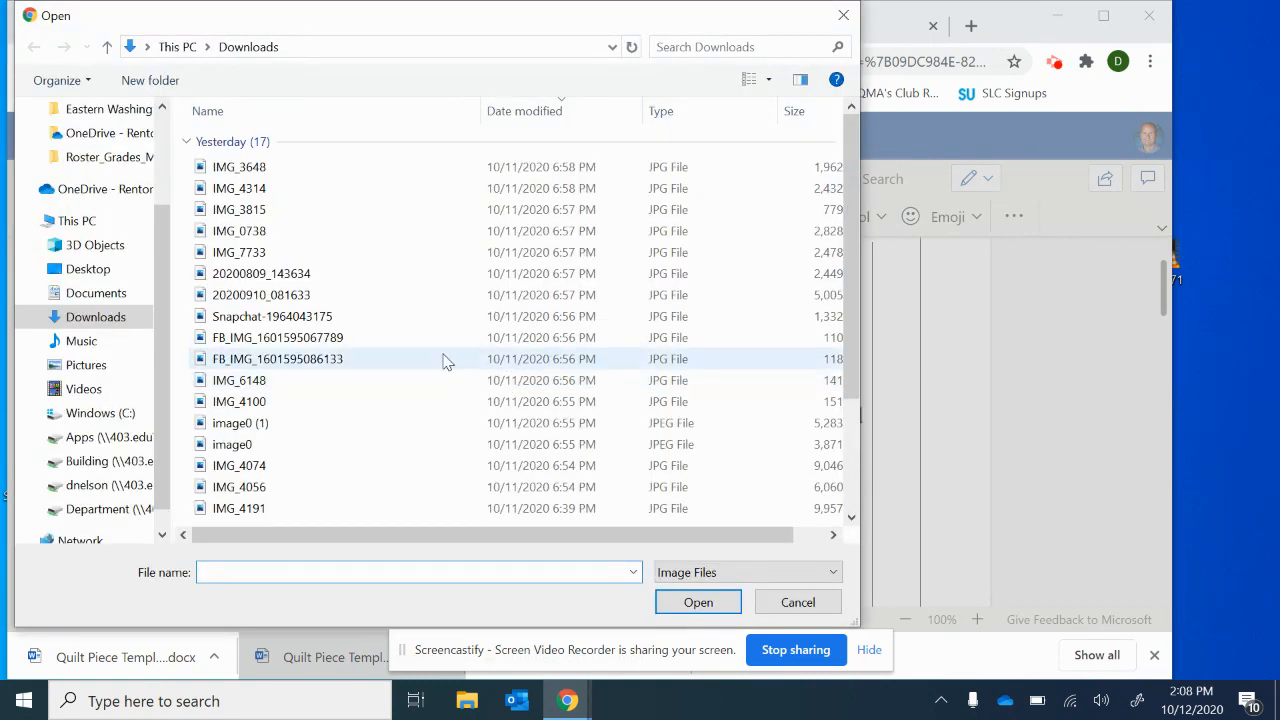
click(768, 80)
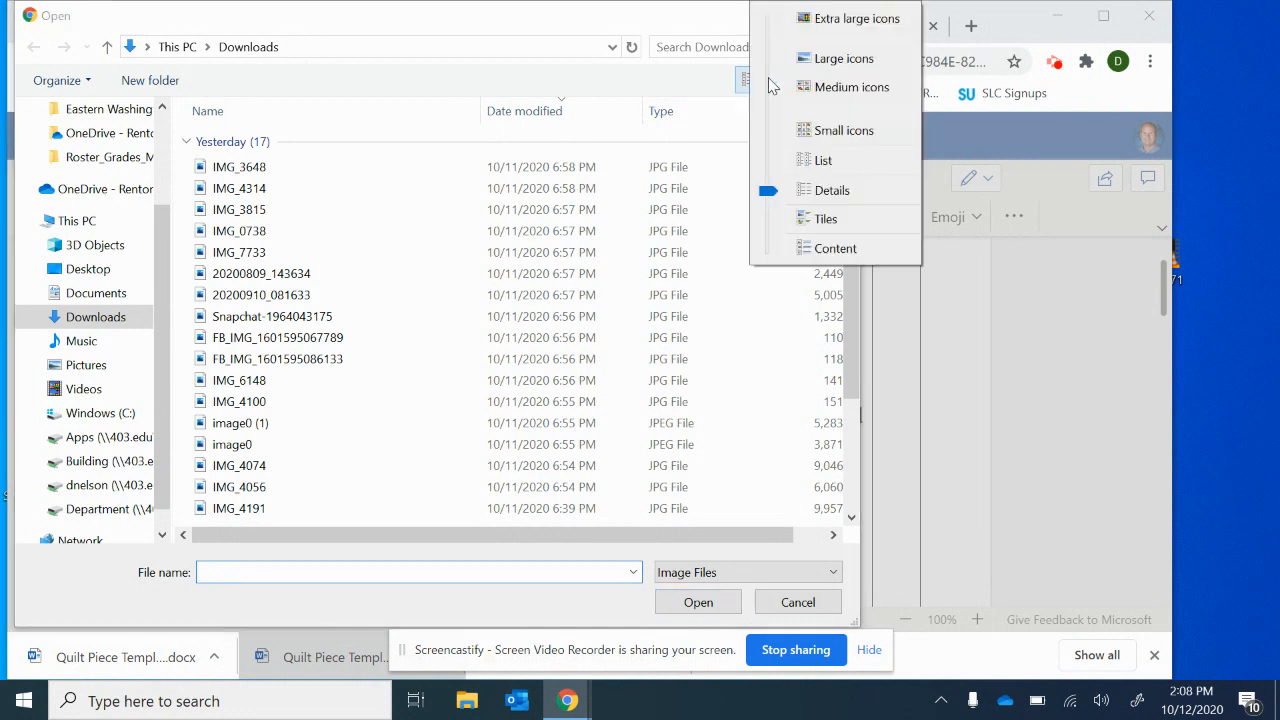
click(812, 87)
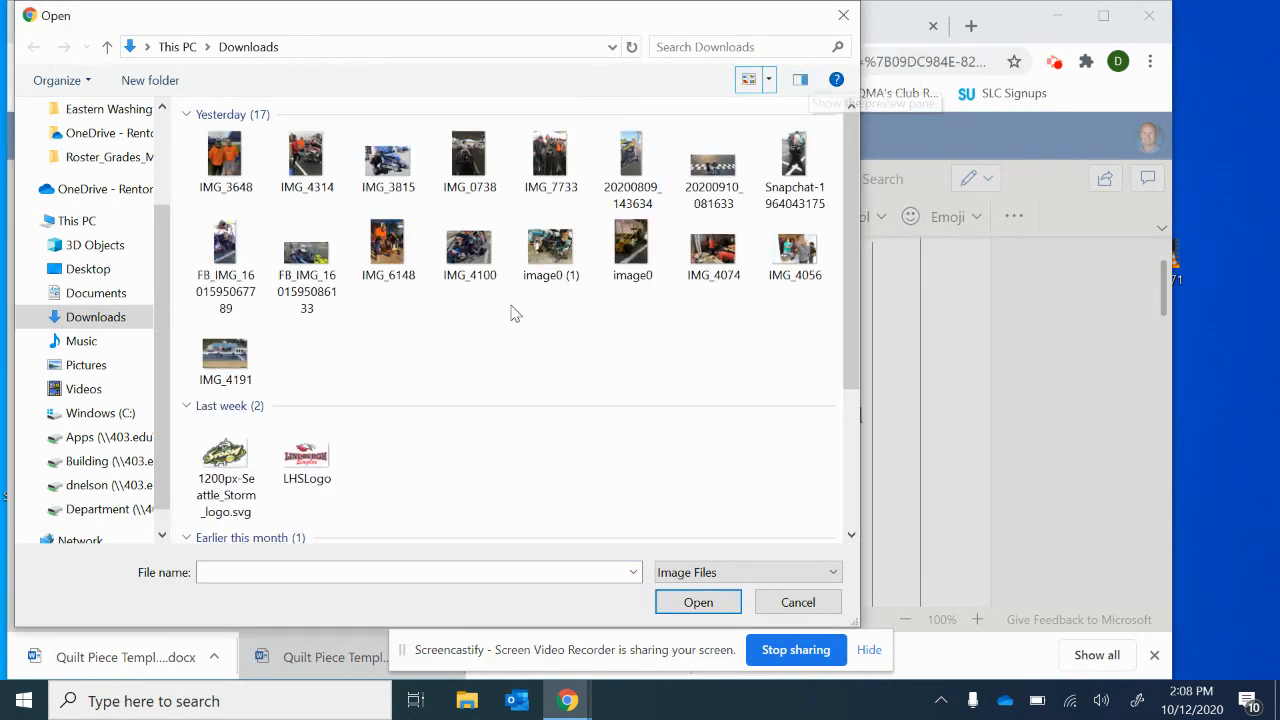
scroll(455, 371, down, 2)
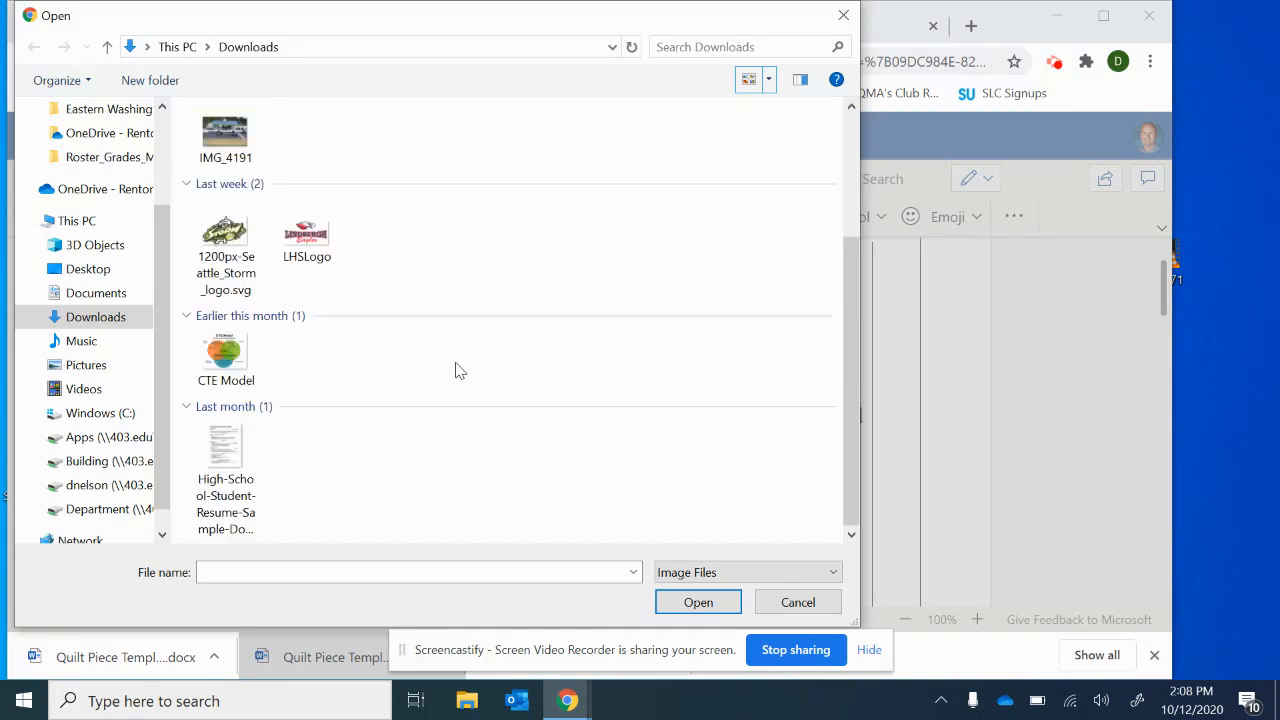
scroll(455, 371, up, 2)
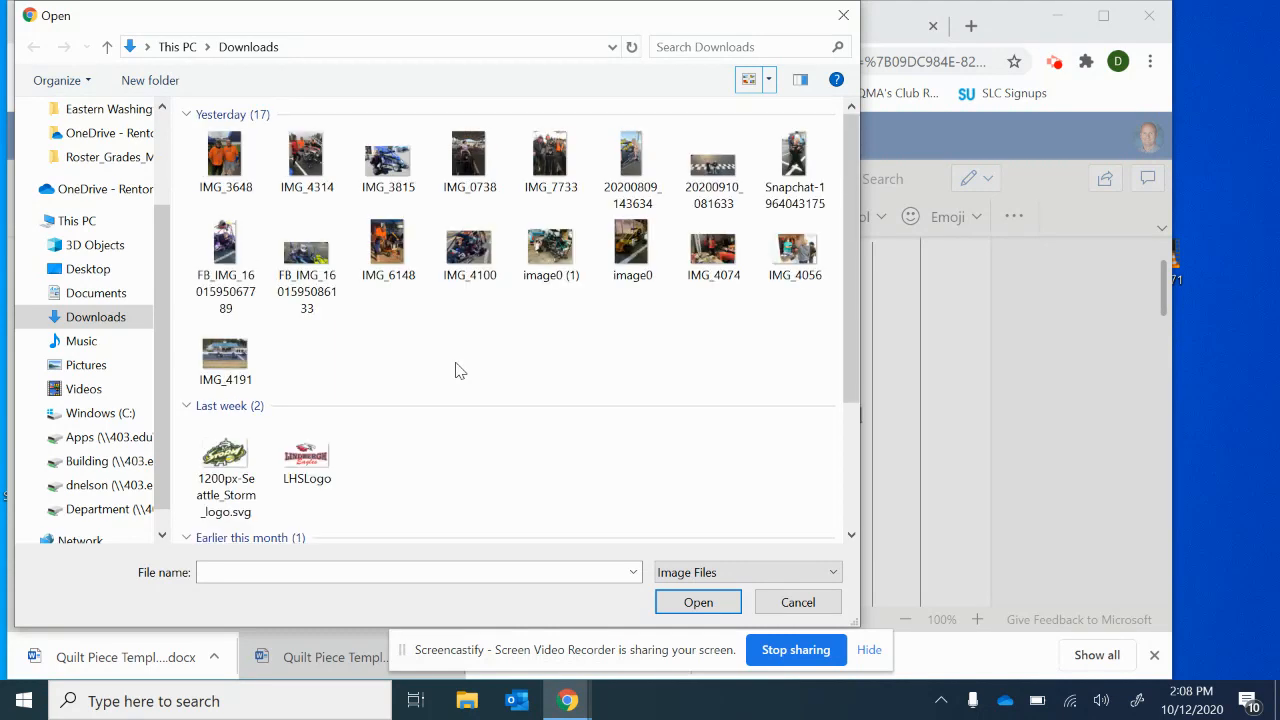
double_click(386, 163)
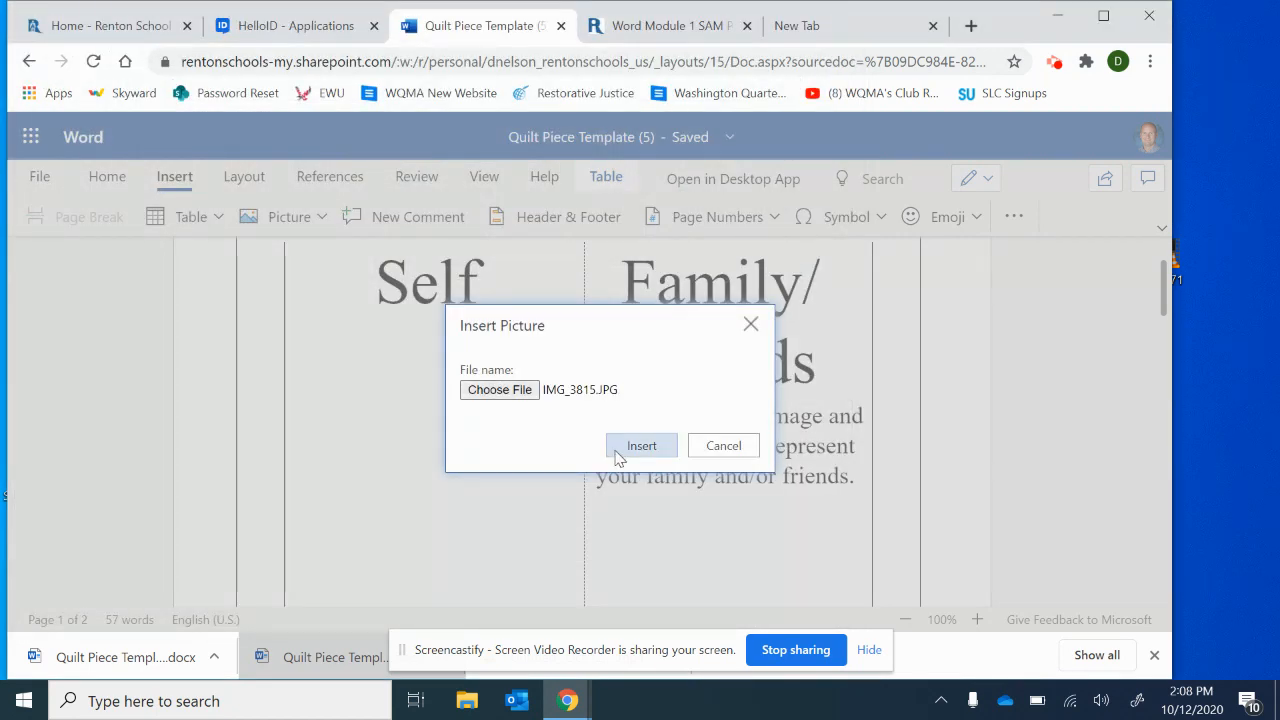
click(641, 446)
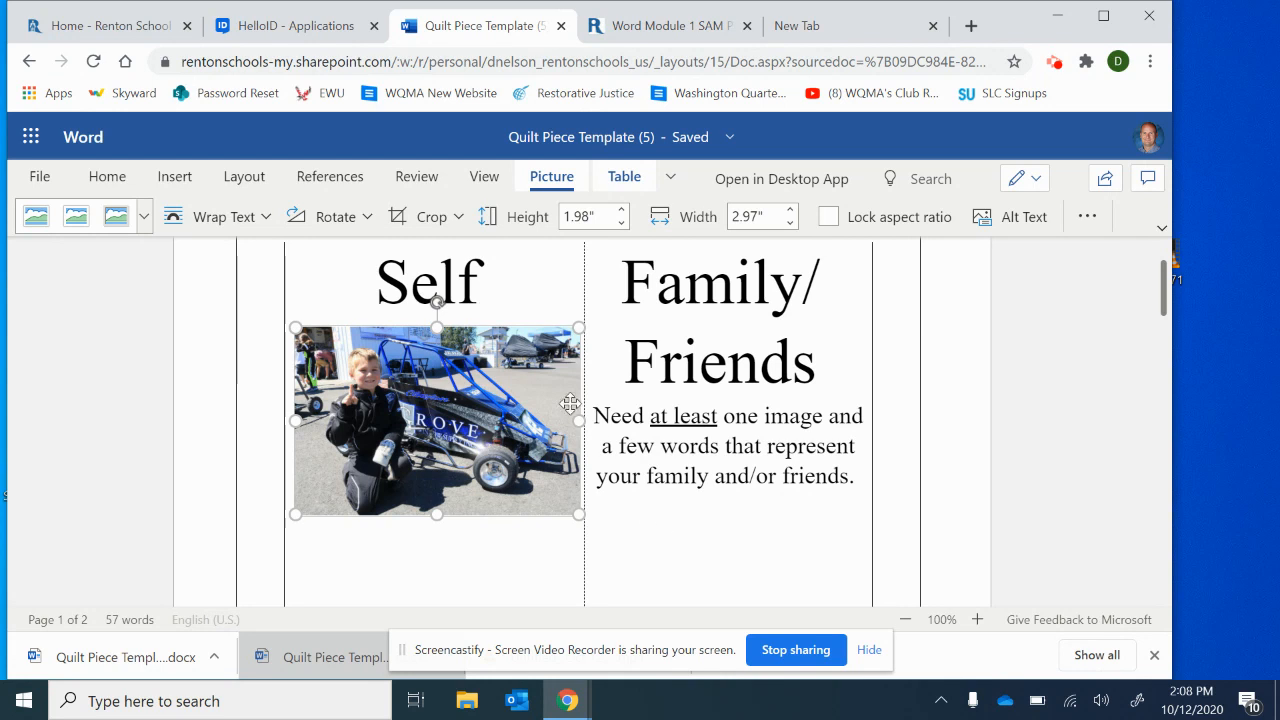
Shrink the inserted picture proportionally so it leaves more room in the Self cell.
scroll(380, 505, down, 3)
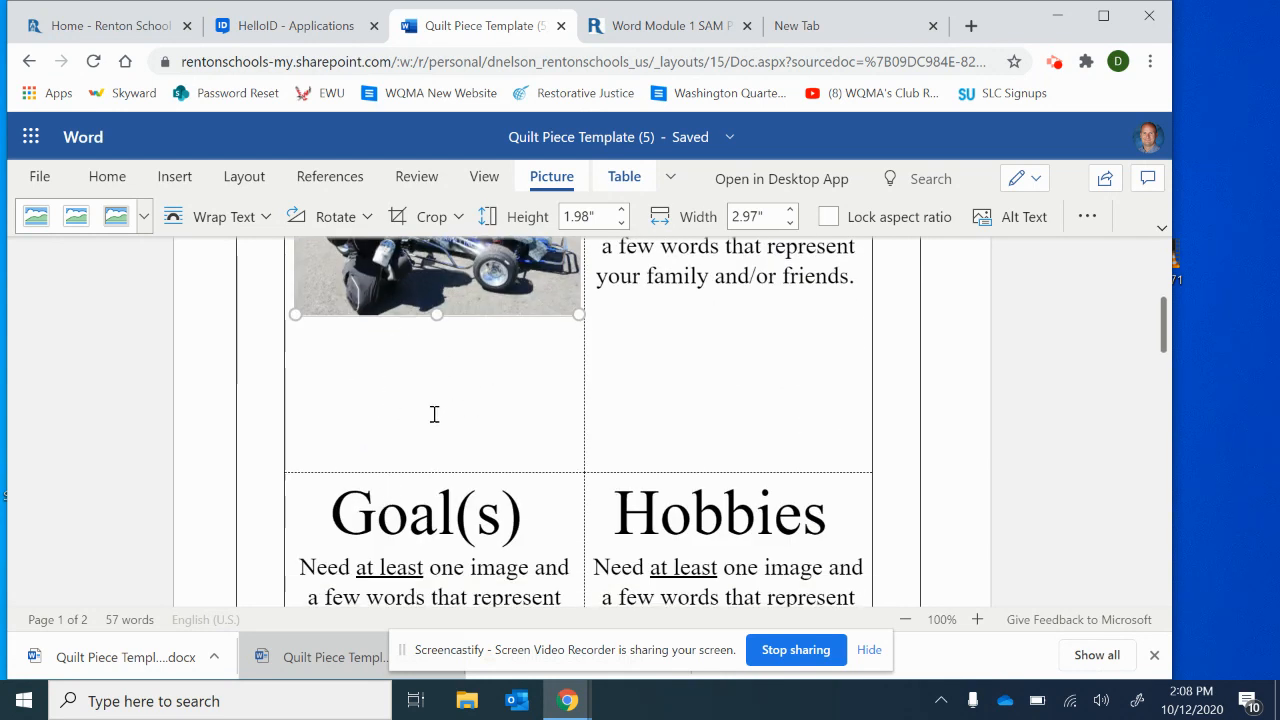
scroll(458, 415, up, 3)
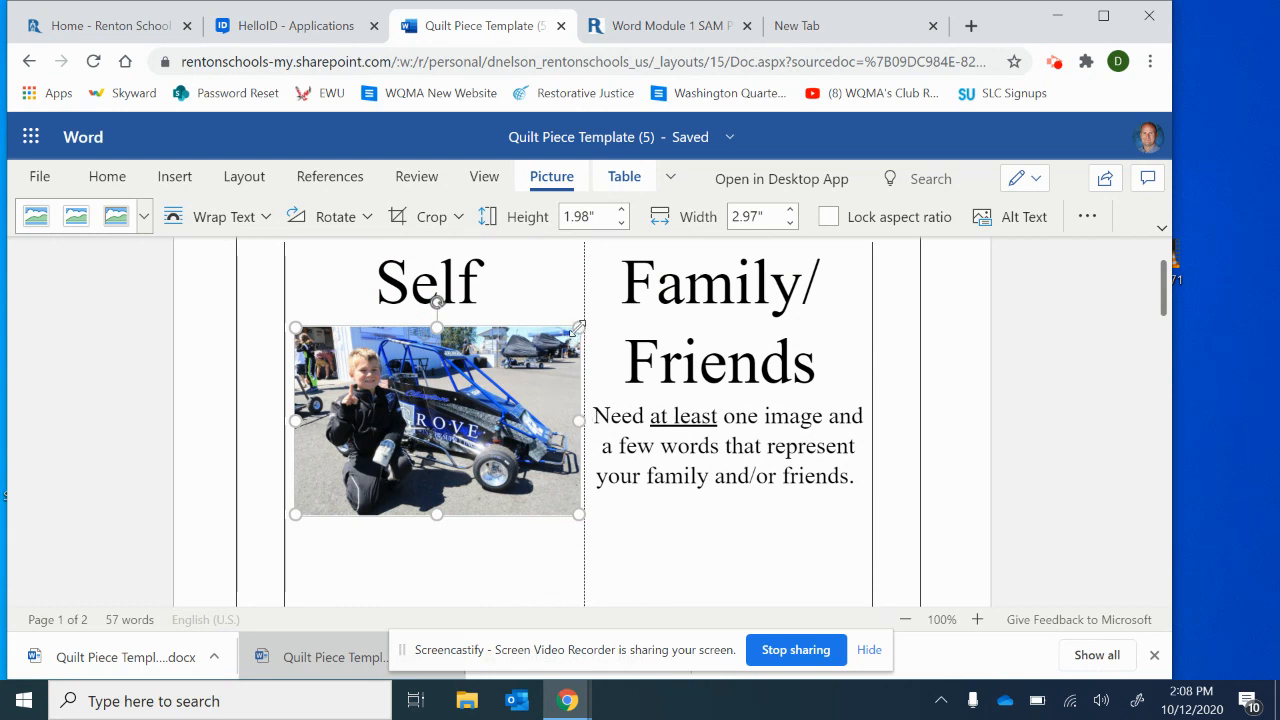
drag(578, 326, 485, 365)
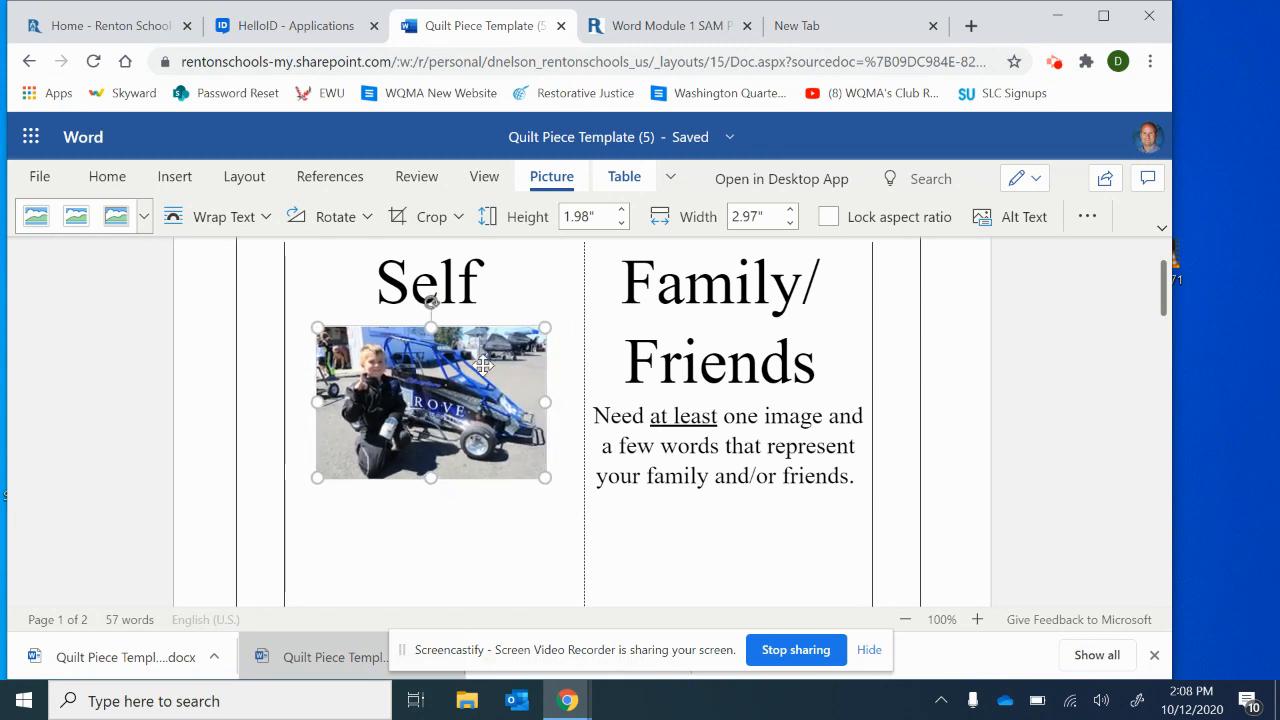
Start a new line directly beneath the racing picture in the Self cell.
click(559, 472)
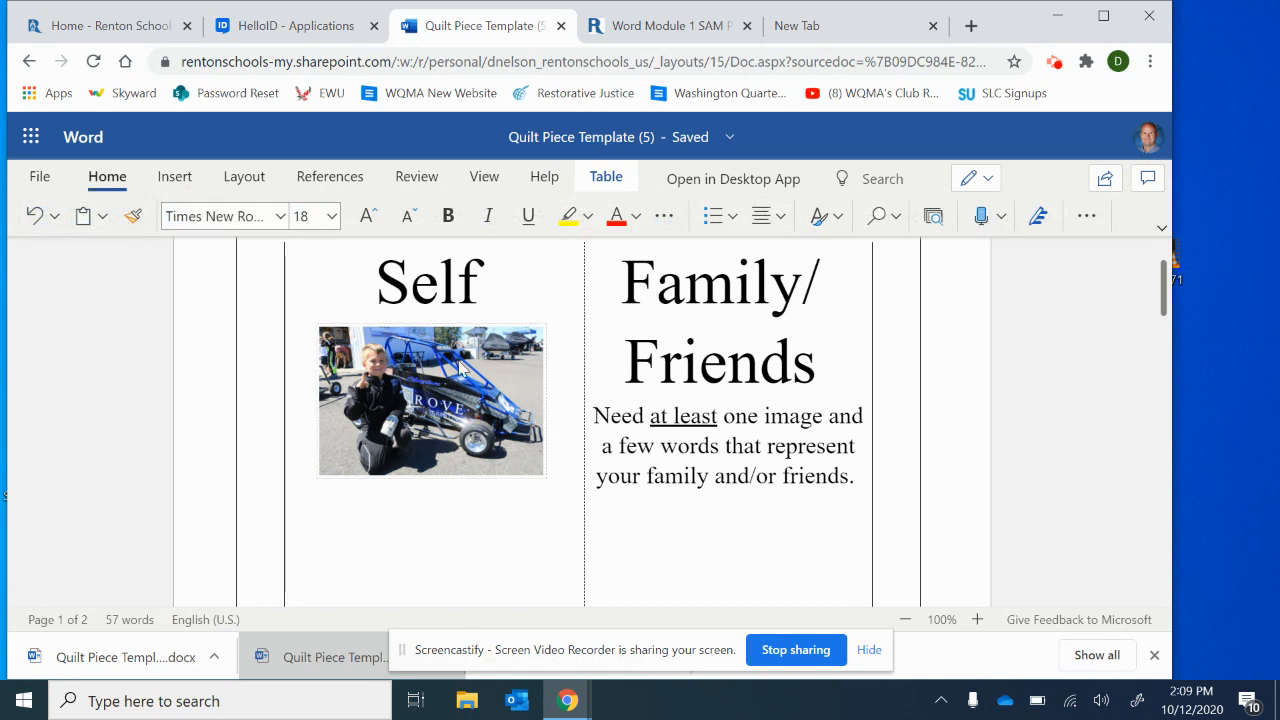
key(Return)
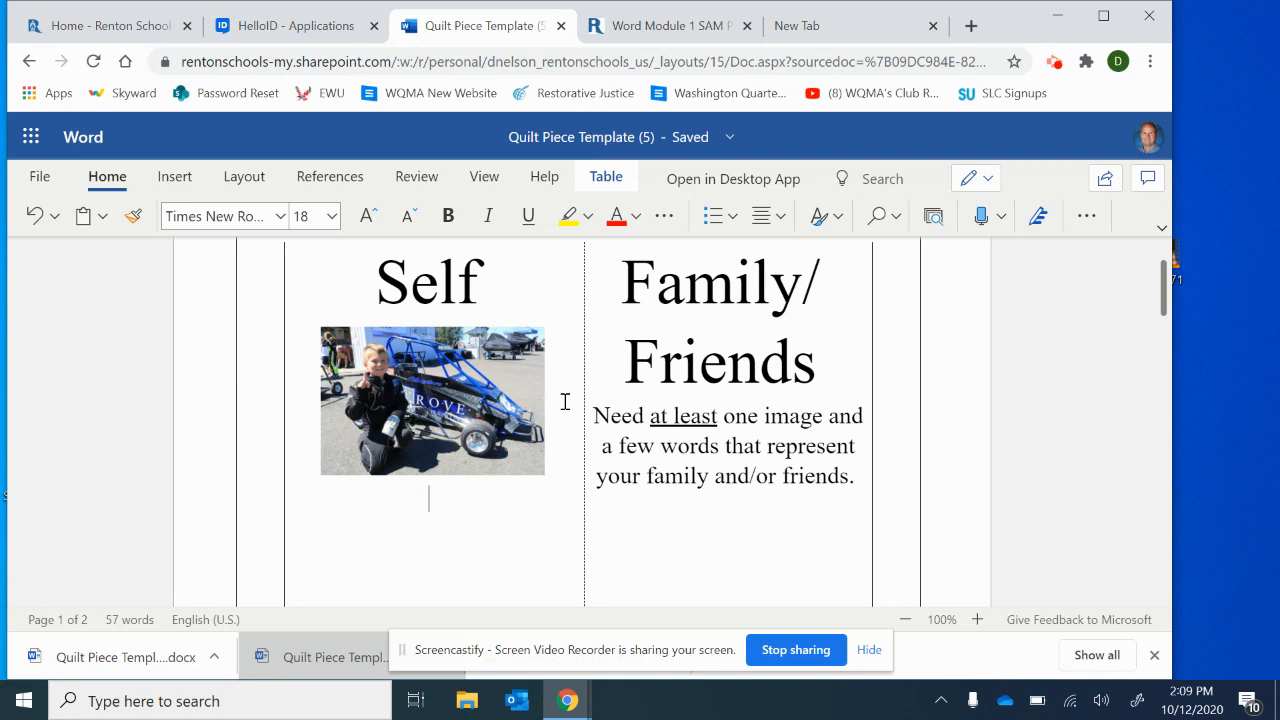
text(hkdhjkshjk)
key(BackSpace)
key(BackSpace)
key(BackSpace)
key(BackSpace)
key(BackSpace)
key(BackSpace)
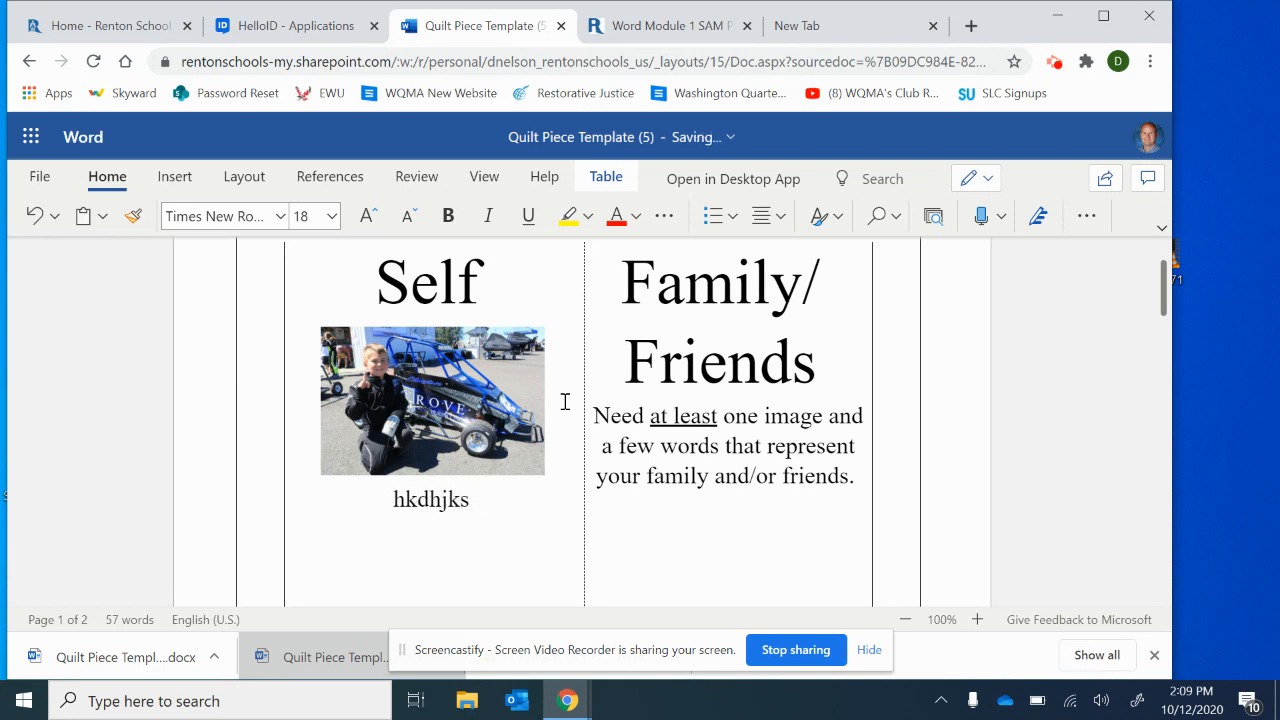
key(BackSpace)
key(BackSpace)
key(BackSpace)
key(BackSpace)
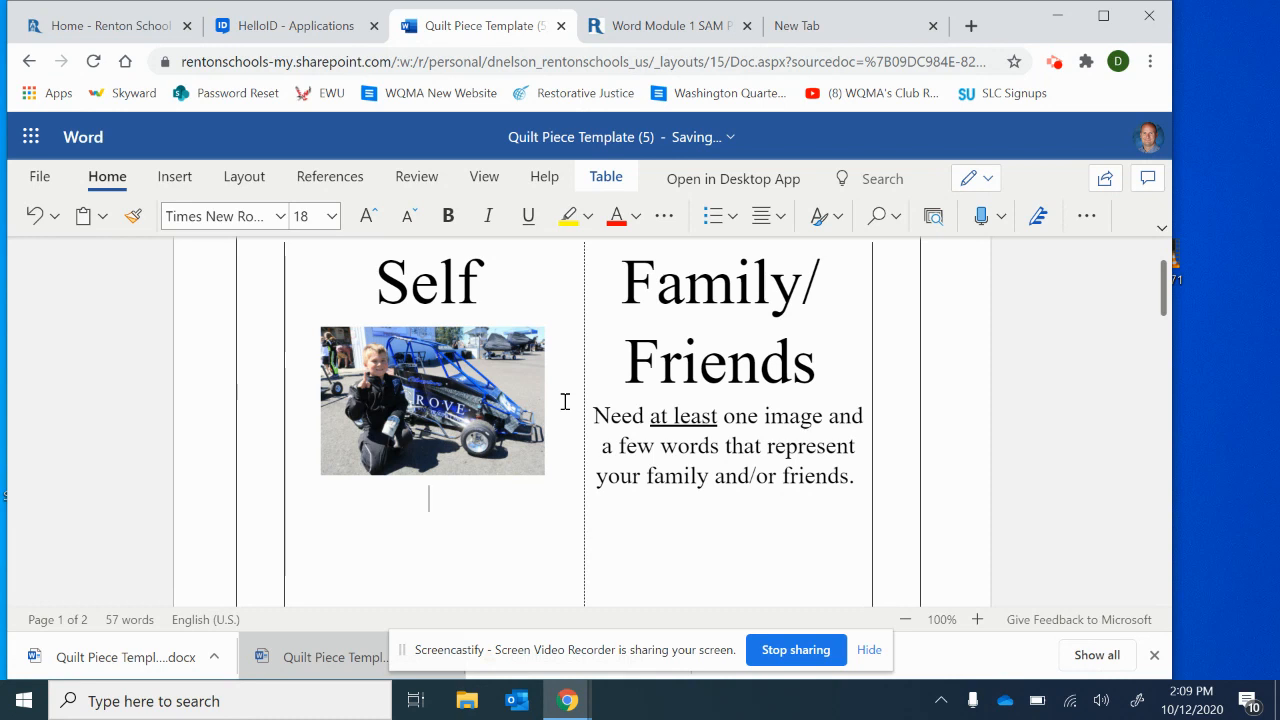
Add "Quarter Midget Driver" beneath the Self picture, with "Teacher, Assistant Baseball and Football Coach" on a new line below it.
text(Quarter Mi)
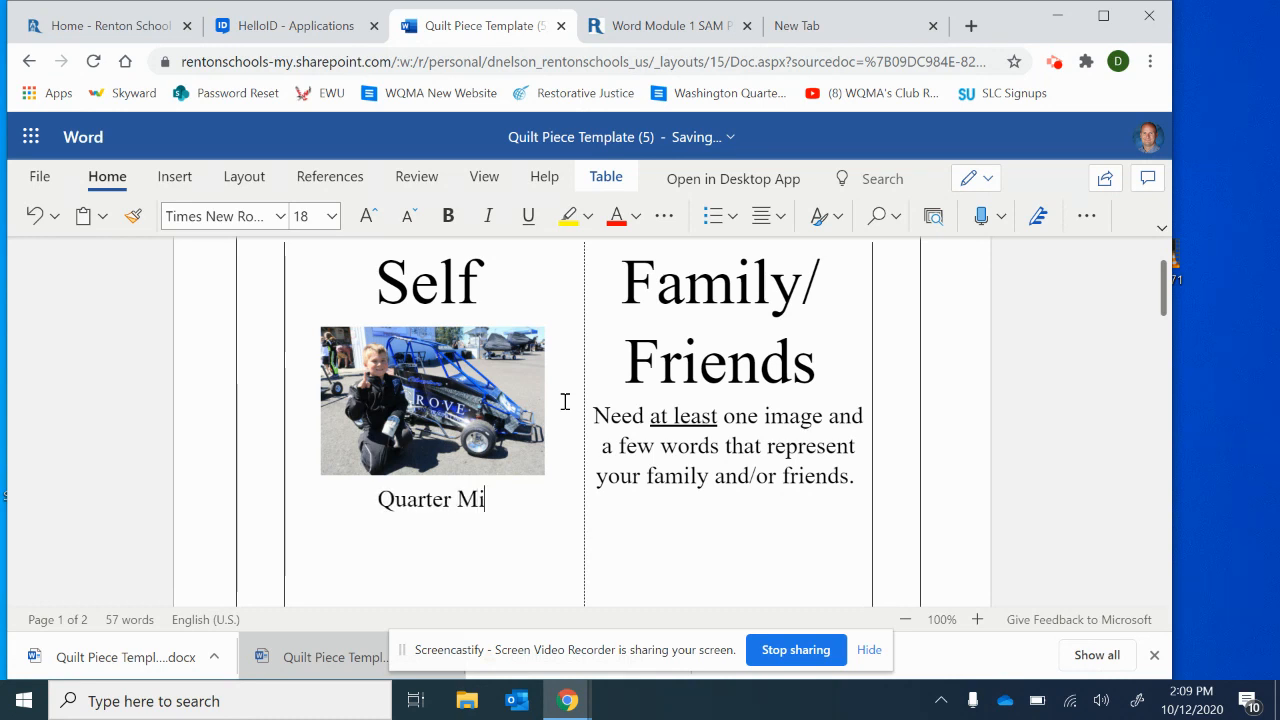
text(dget Driver)
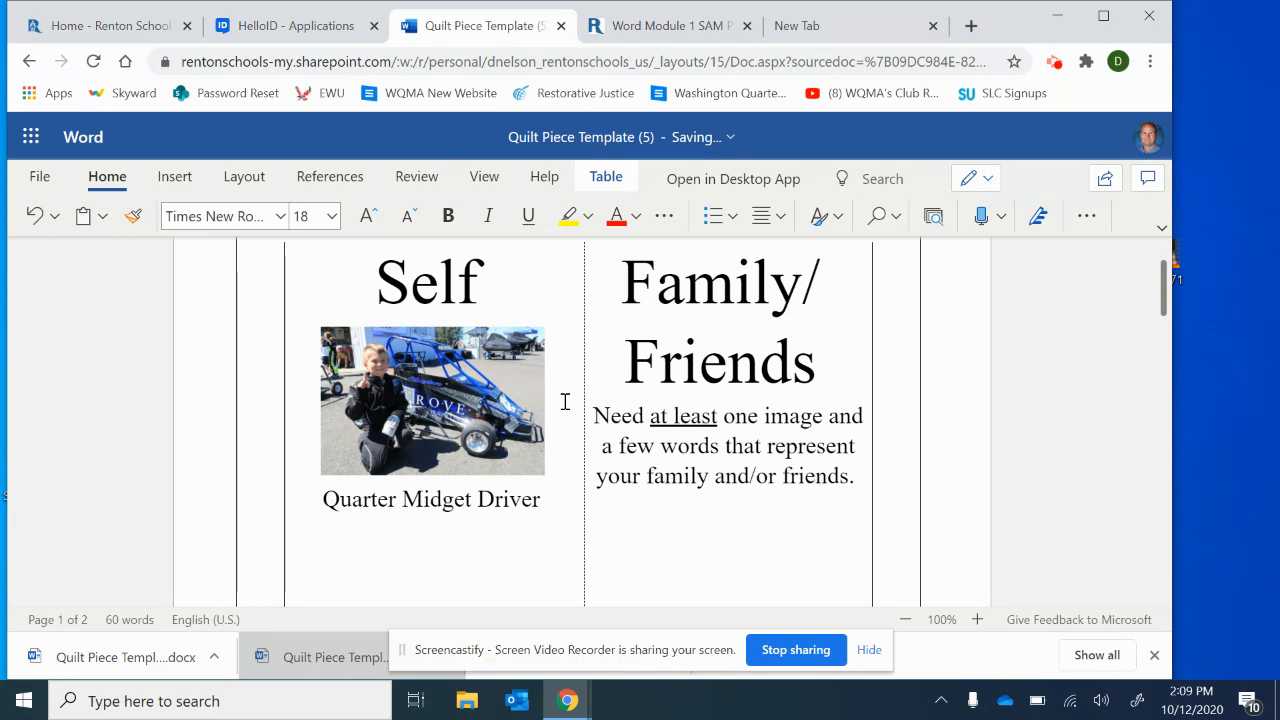
key(Return)
text(Teacher, Assistant FOot)
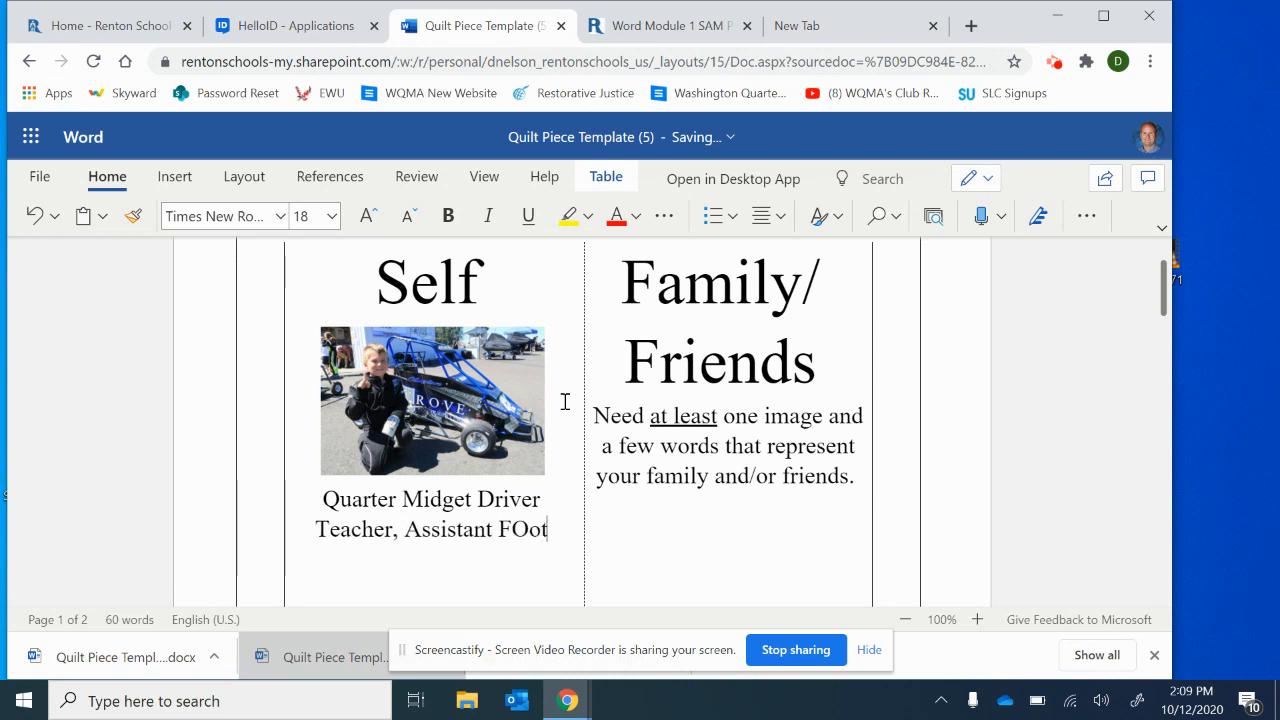
key(BackSpace)
key(BackSpace)
key(BackSpace)
key(BackSpace)
text(Baseb)
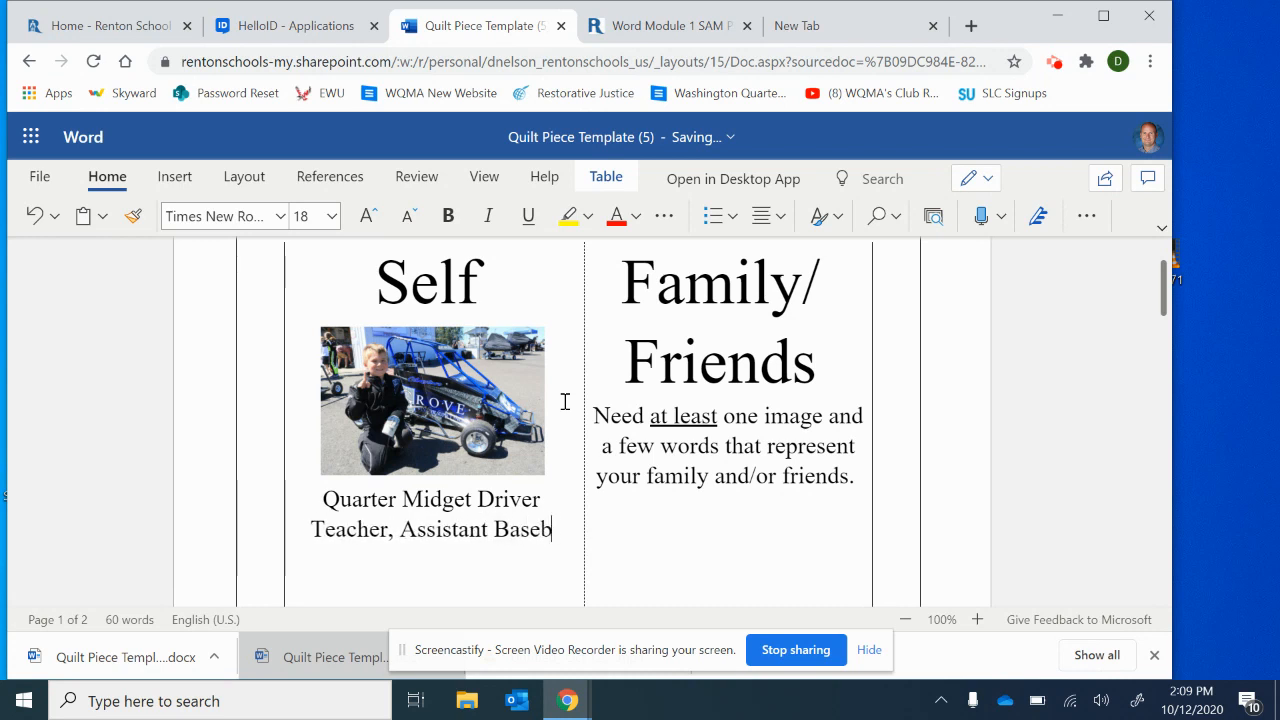
text(all and Football Coach)
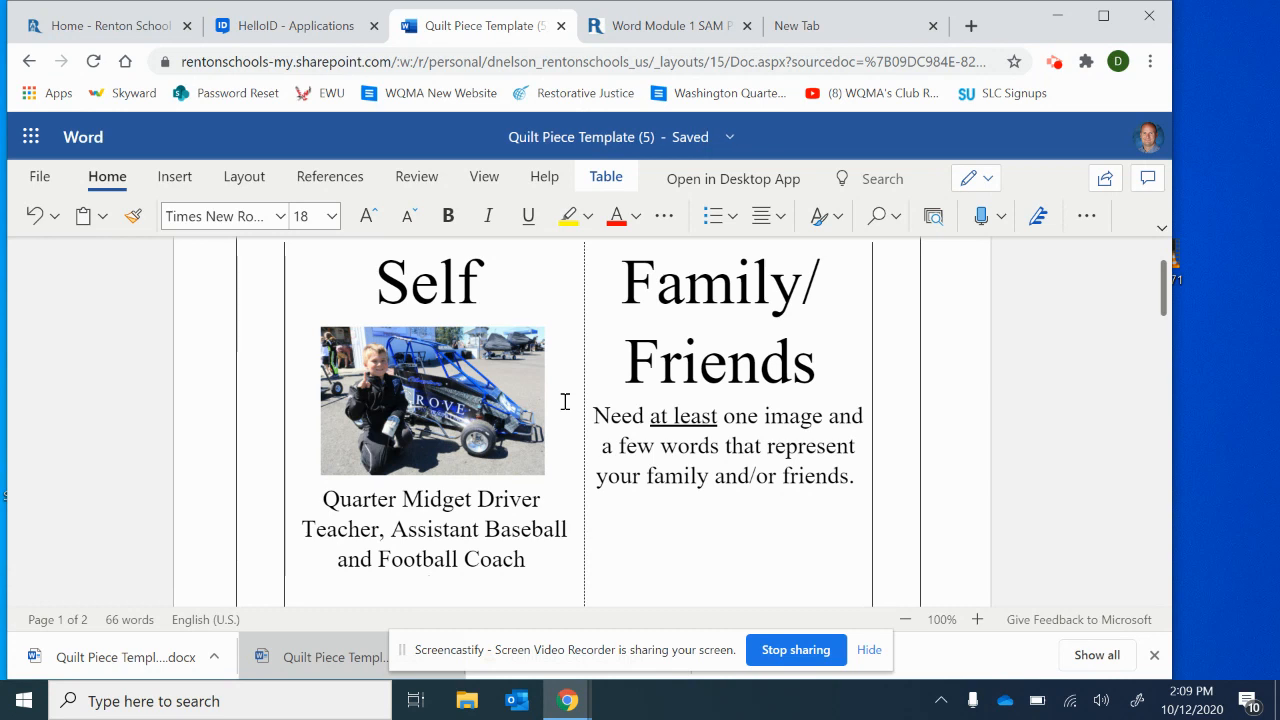
Add a further line to the Self cell reading "2 sons" followed by both sons' first names in parentheses.
text(2 sons)
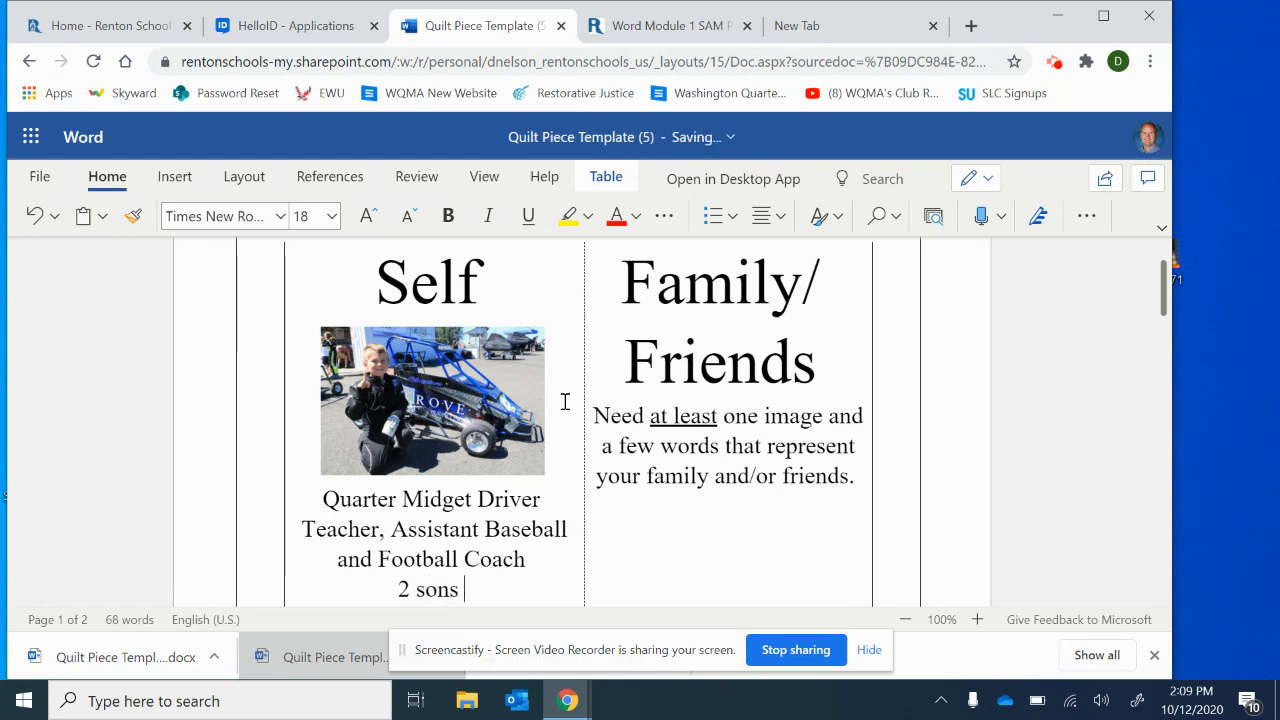
text( (Bryson )
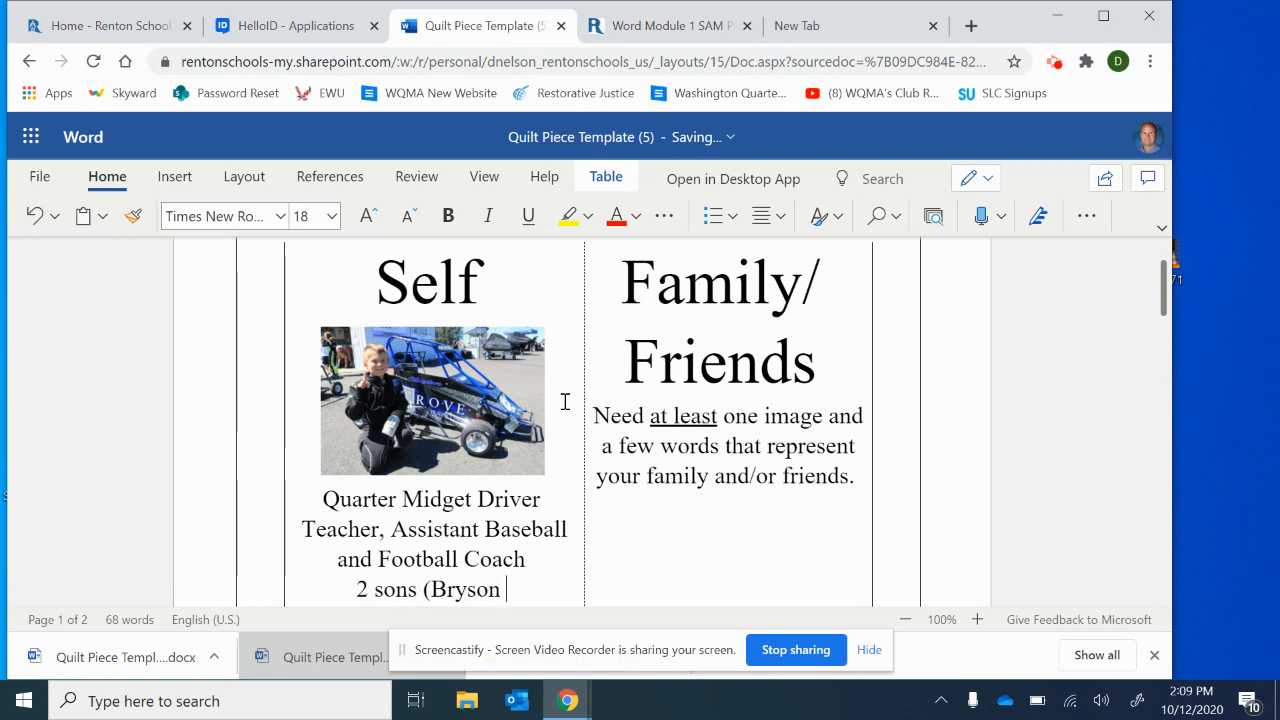
text(and Mason))
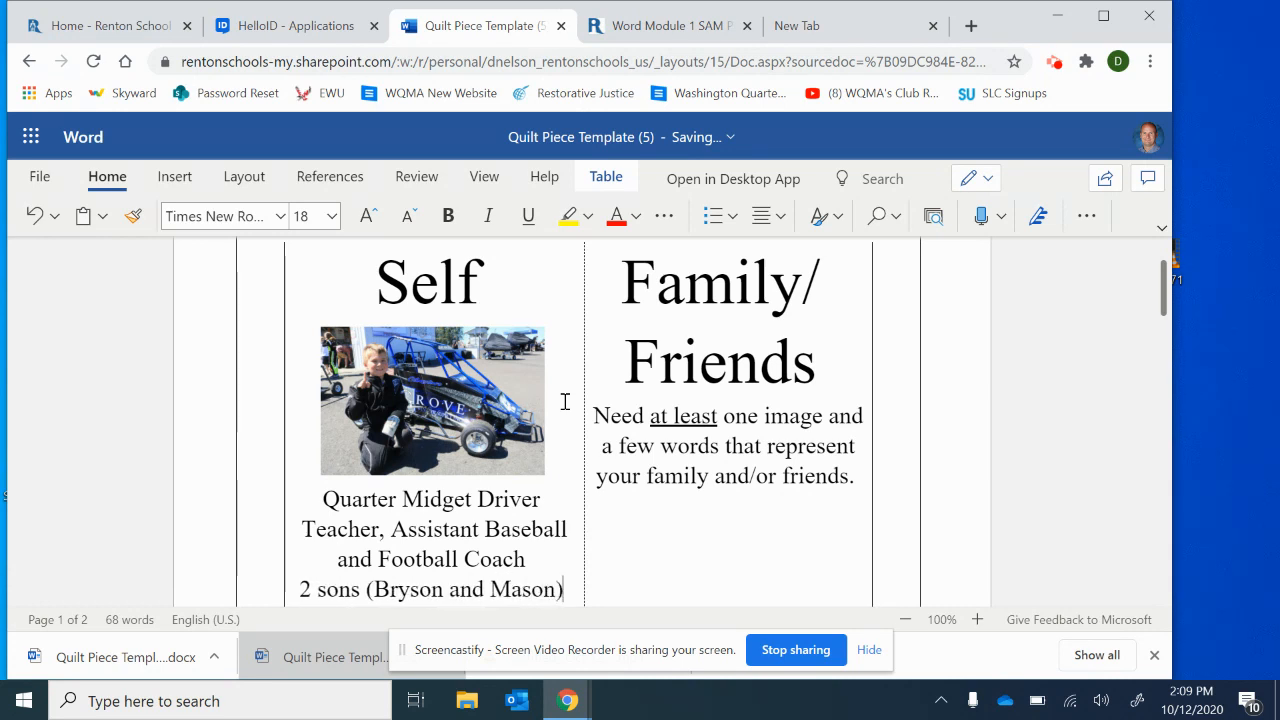
Delete the instruction text beneath the Family/Friends heading.
scroll(533, 402, down, 1)
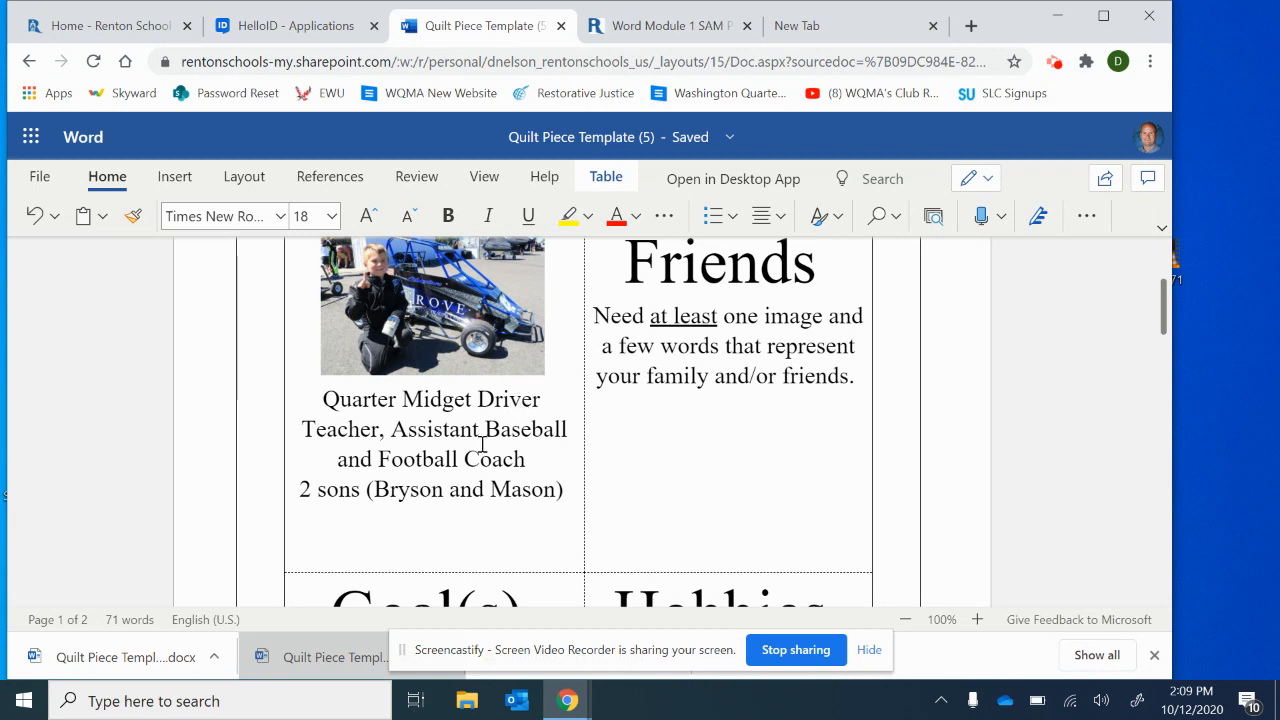
scroll(726, 457, up, 2)
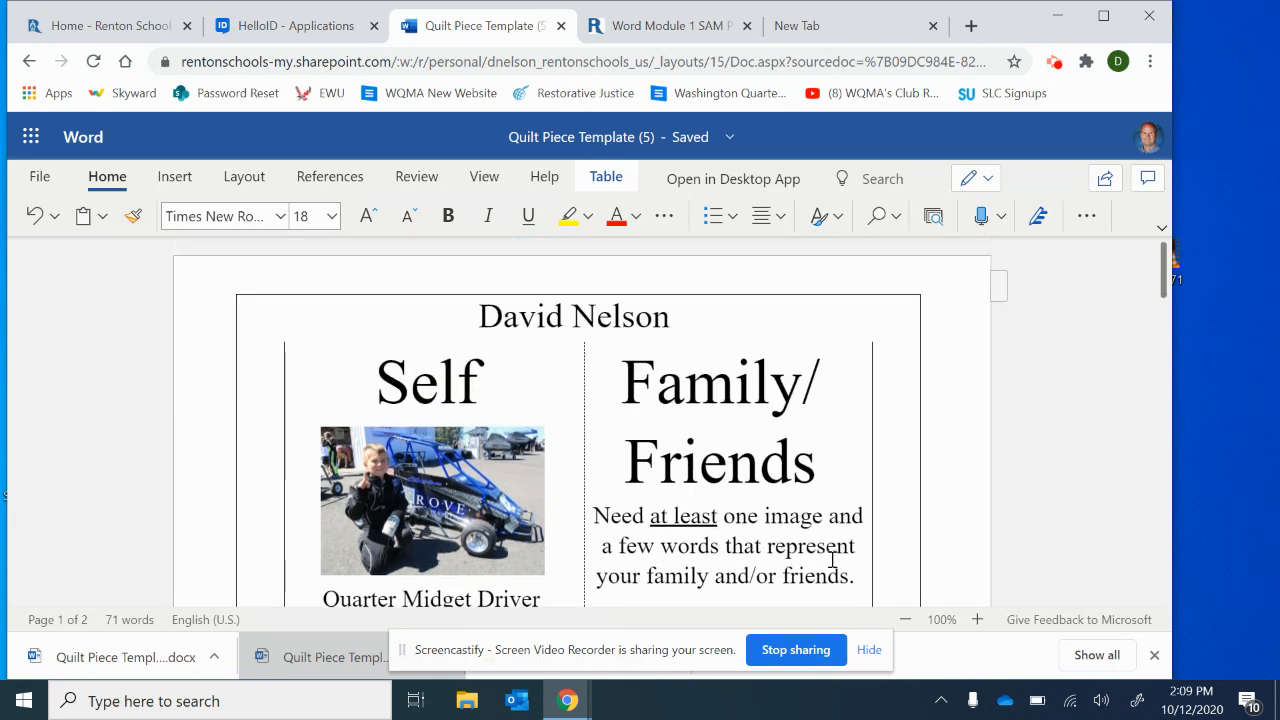
scroll(849, 577, down, 1)
drag(850, 577, 598, 455)
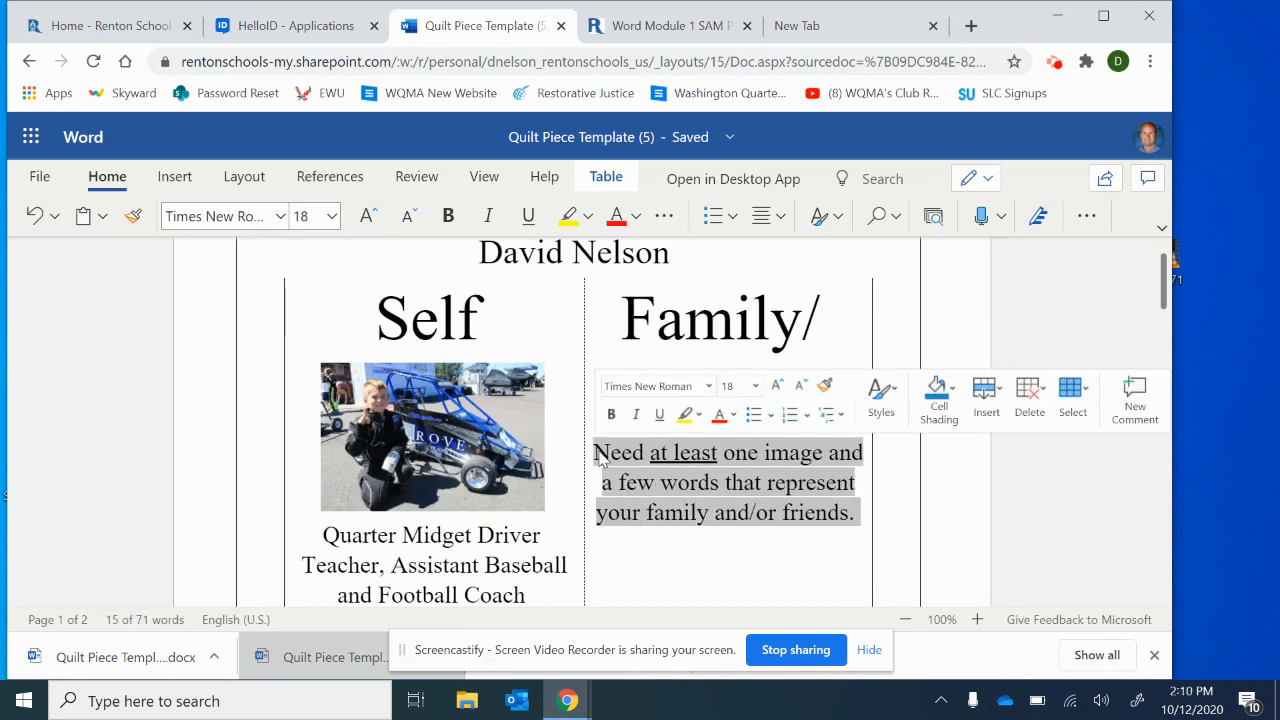
key(Delete)
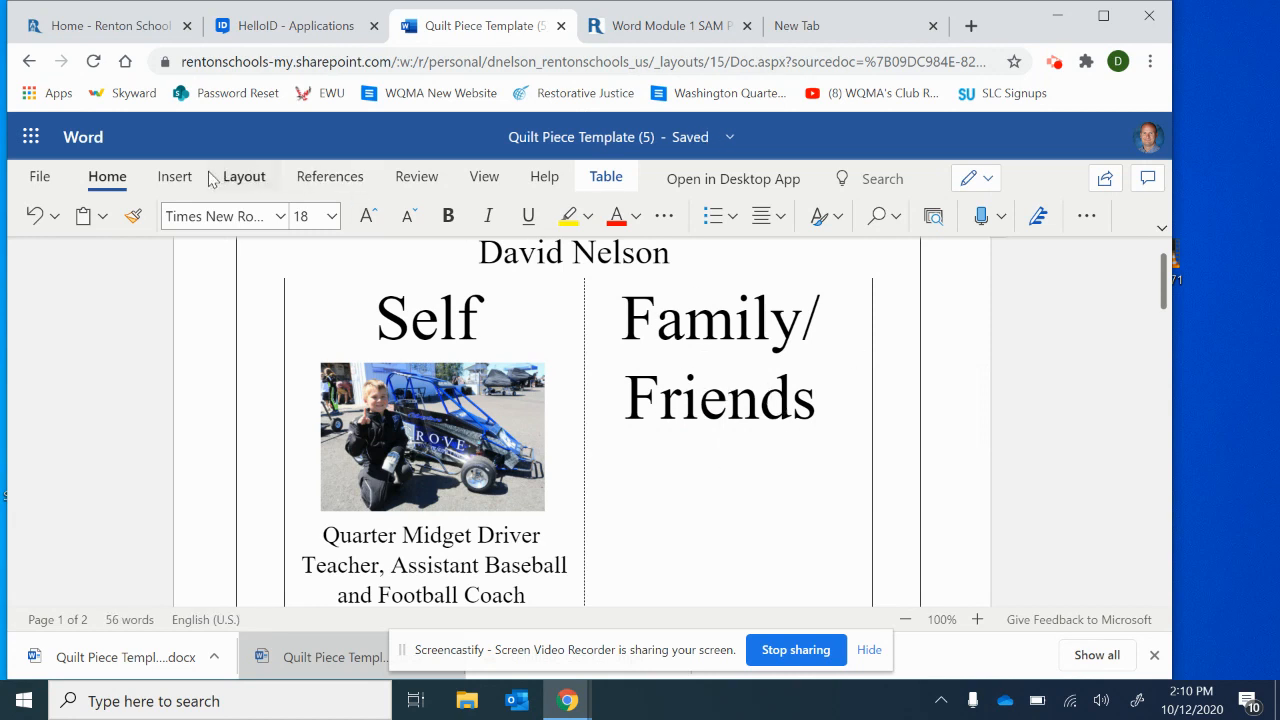
Insert the picture IMG_7733.JPG from the device's Downloads folder beneath the Family/Friends heading.
click(162, 180)
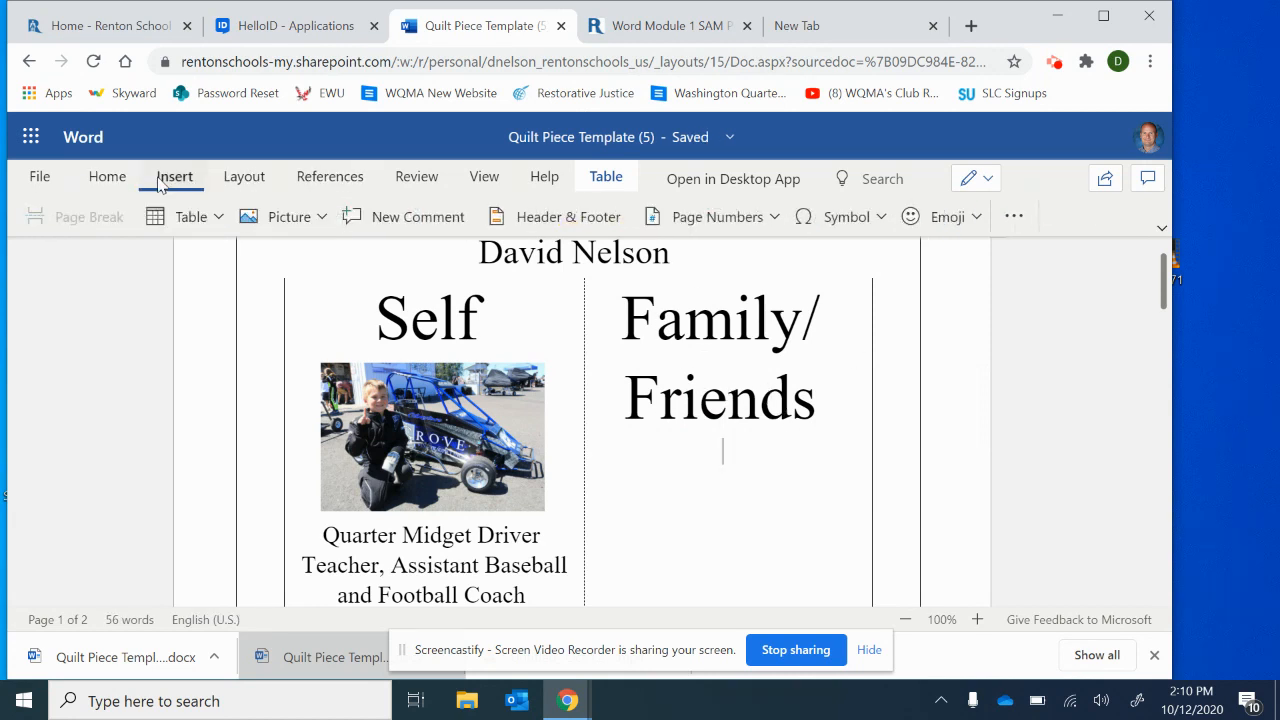
click(300, 224)
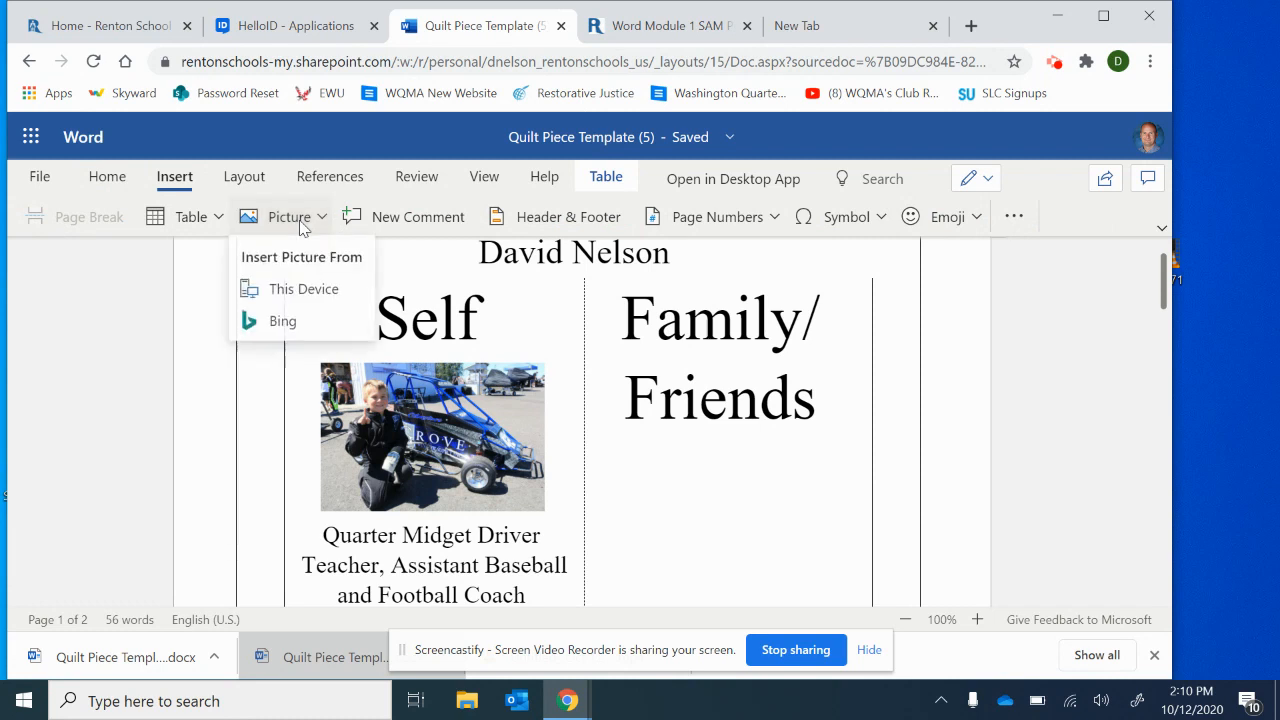
click(305, 292)
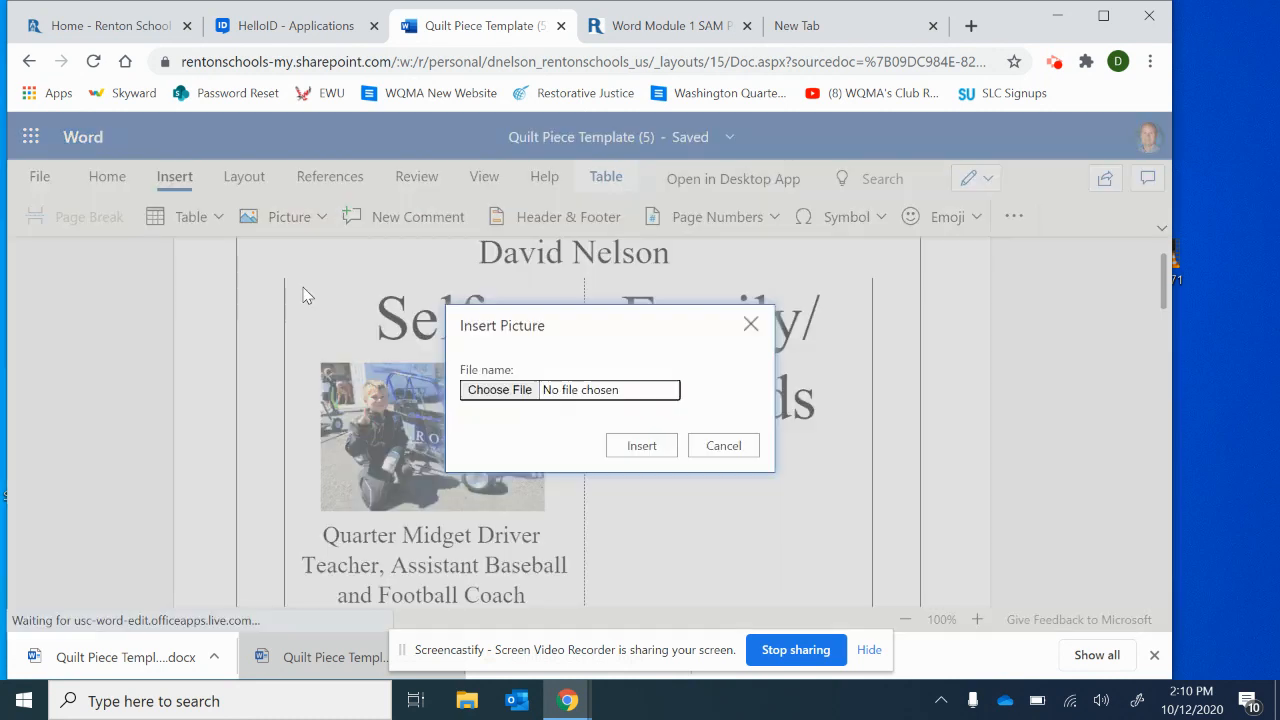
click(499, 390)
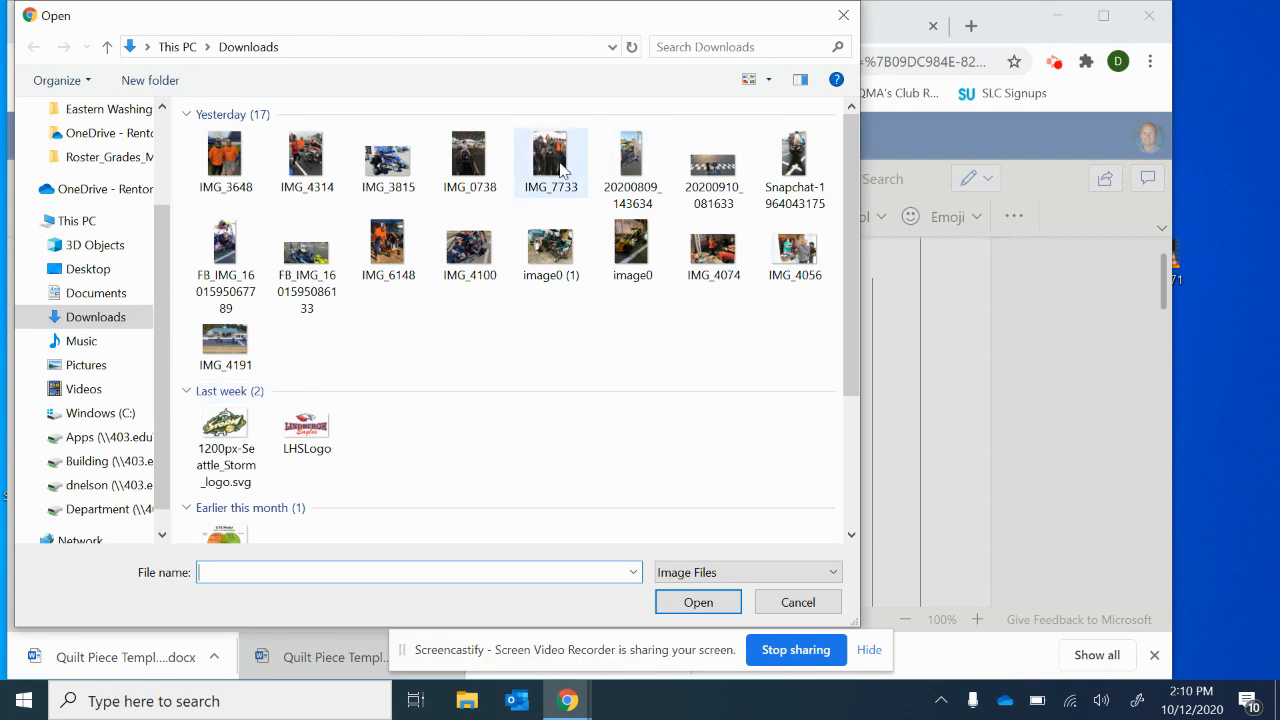
click(558, 168)
click(708, 603)
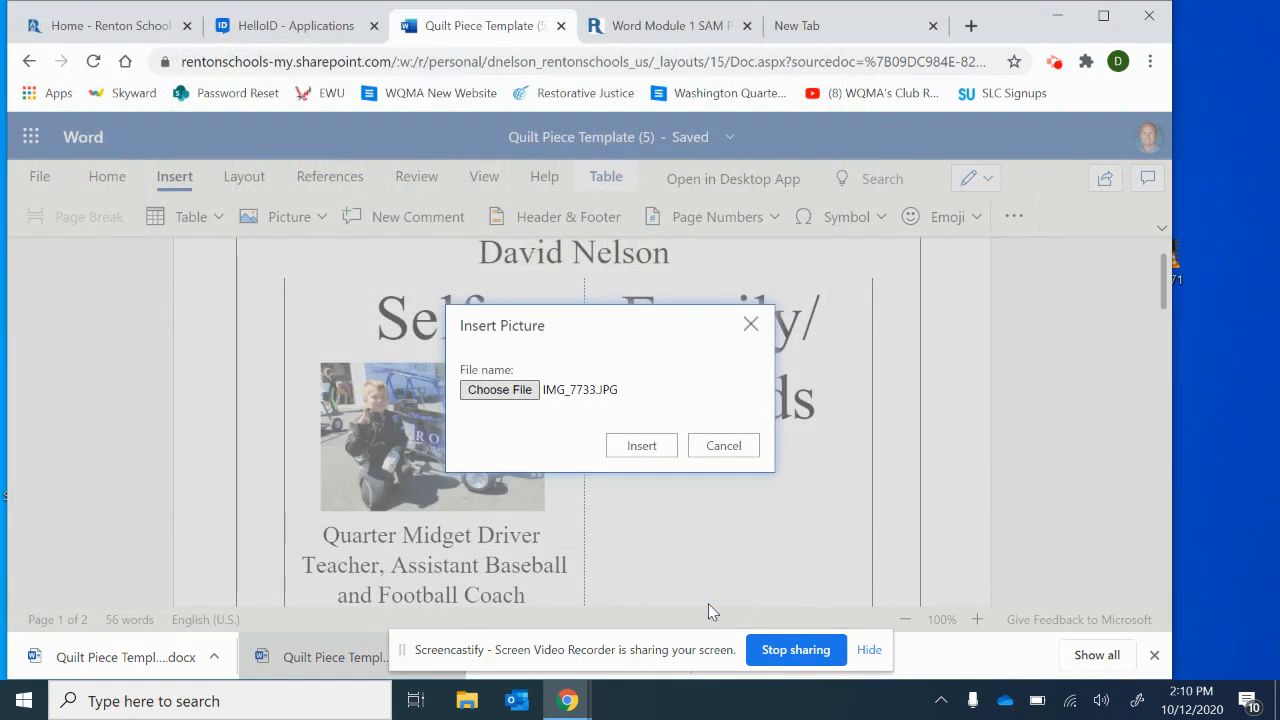
click(640, 448)
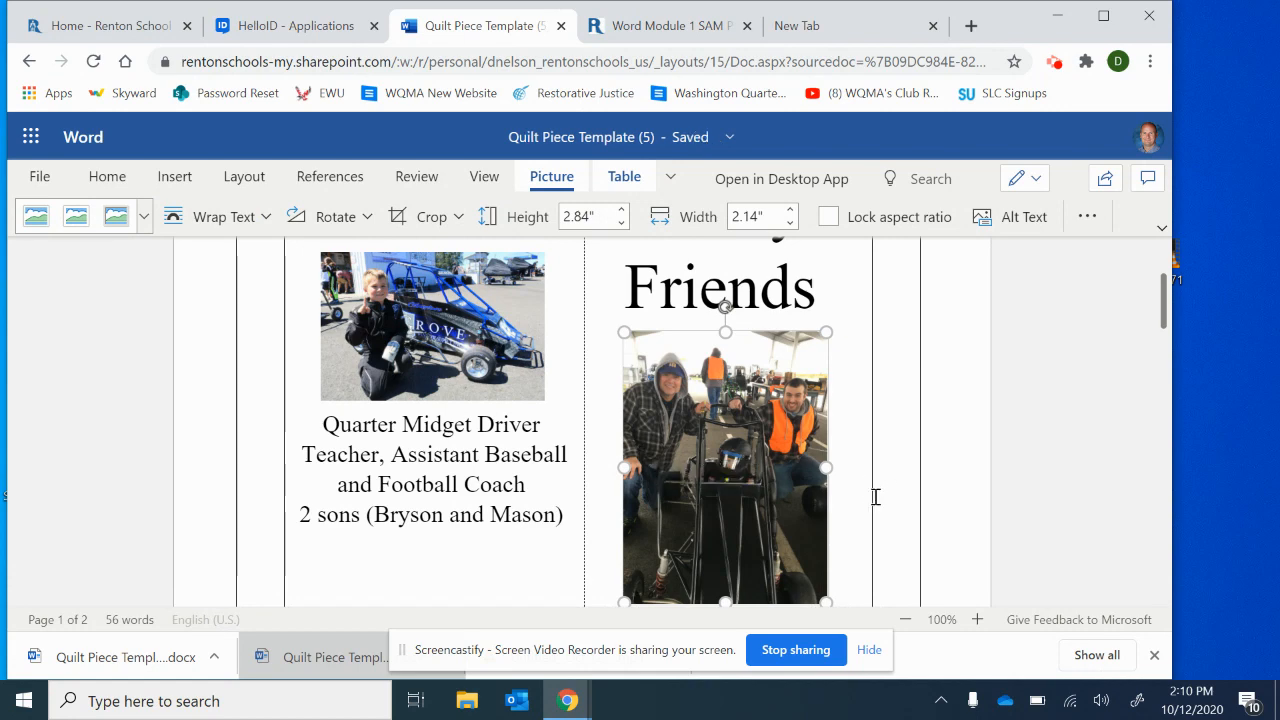
Check how the inserted picture fits the Family/Friends cell and delete it.
scroll(877, 497, down, 3)
scroll(871, 499, up, 3)
scroll(851, 414, down, 1)
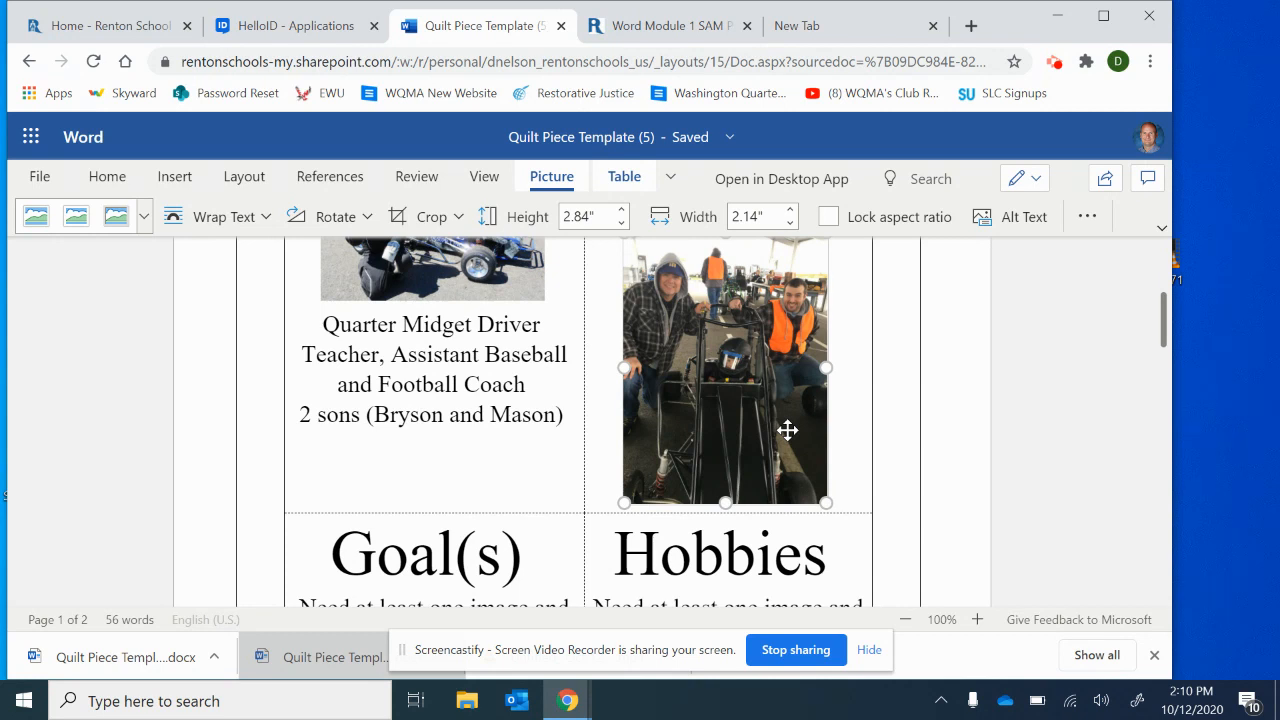
key(Delete)
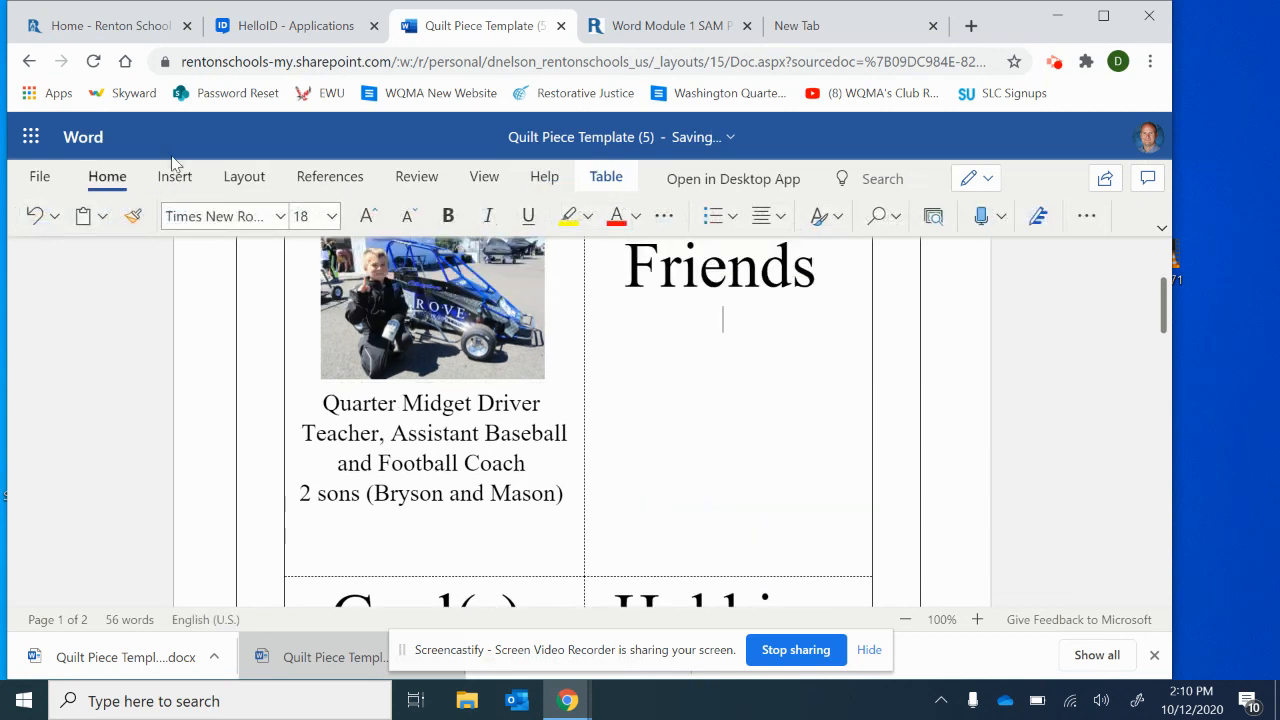
Search Bing for "family" and insert the sunset picture of silhouetted people holding up the letters FAMILY beneath the Family/Friends heading.
click(172, 177)
click(285, 216)
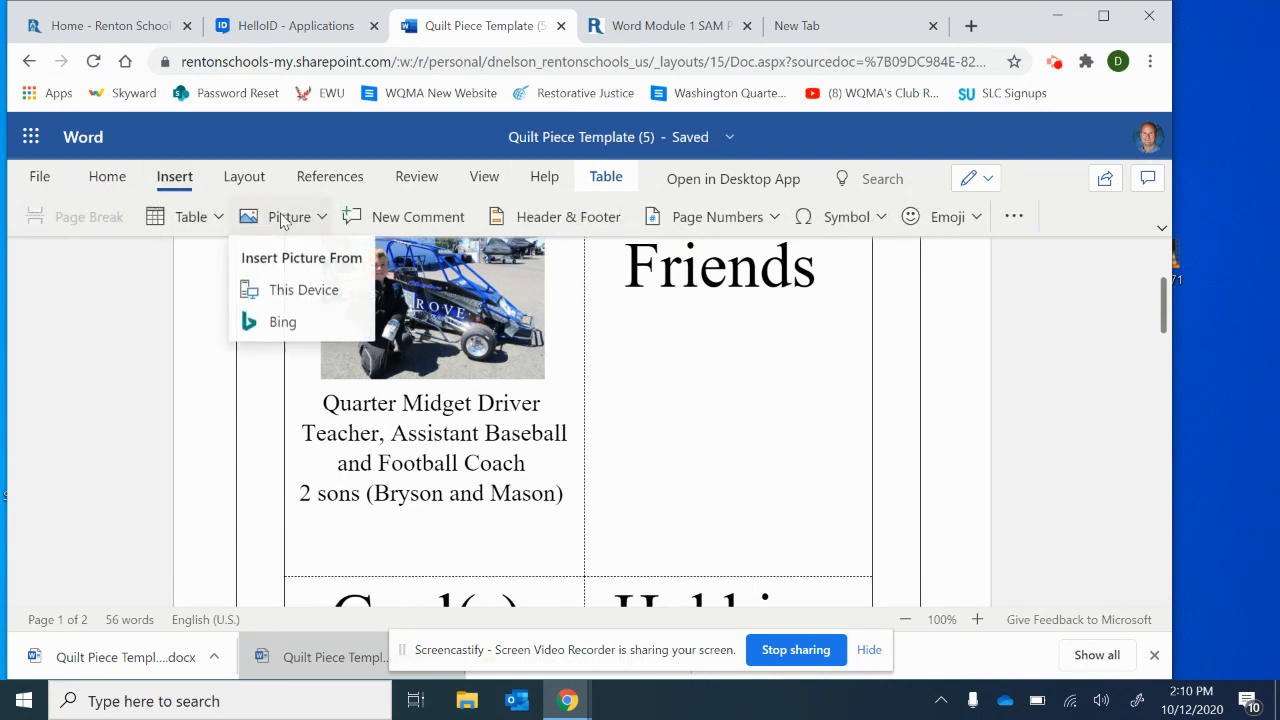
click(270, 330)
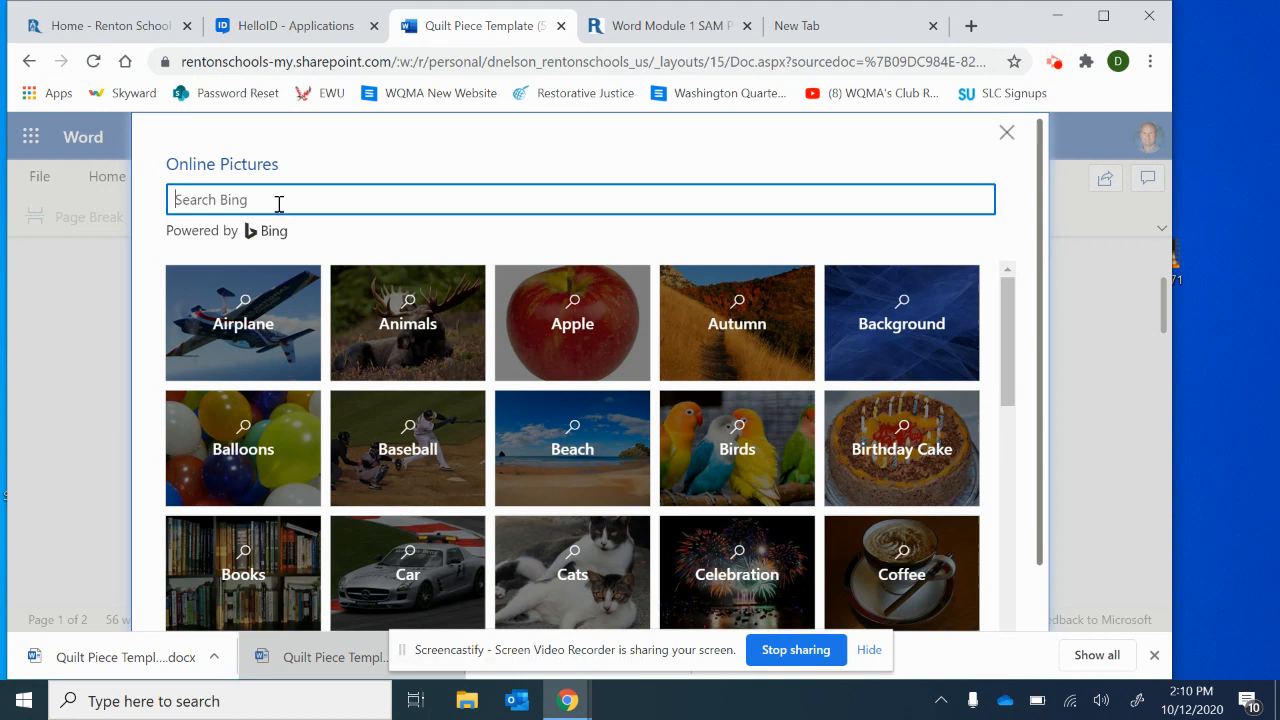
click(272, 200)
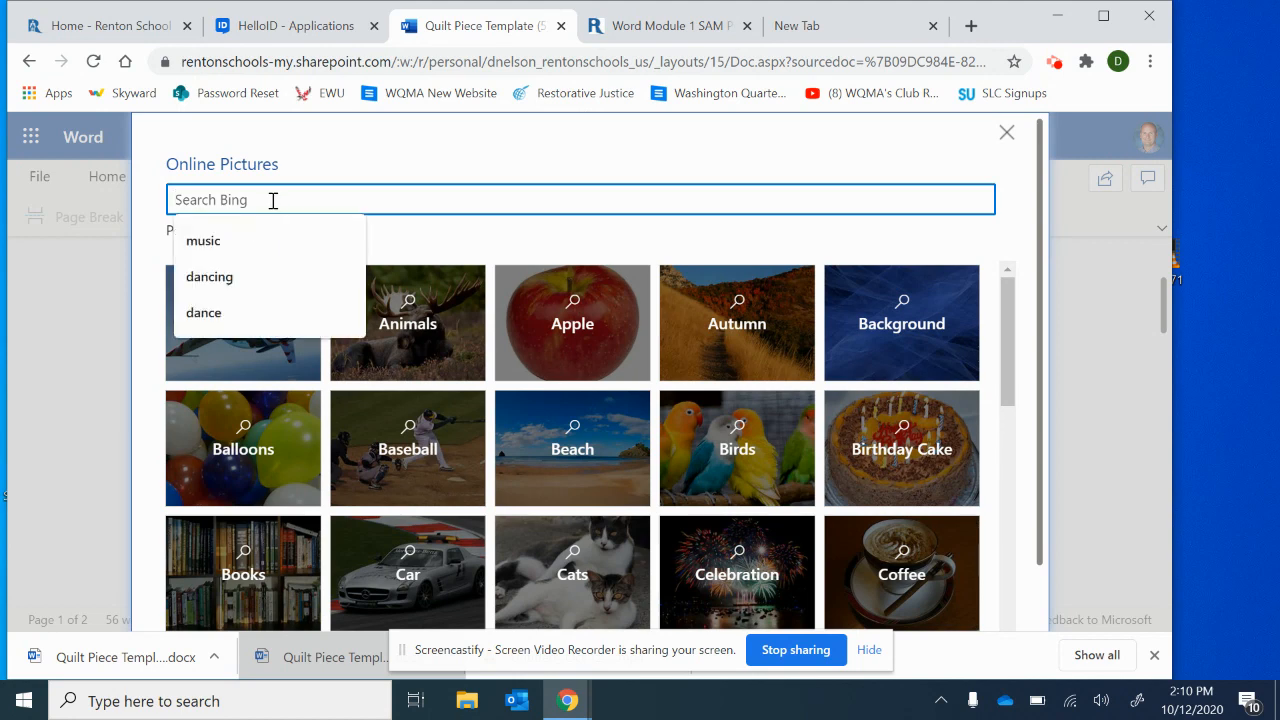
text(famil)
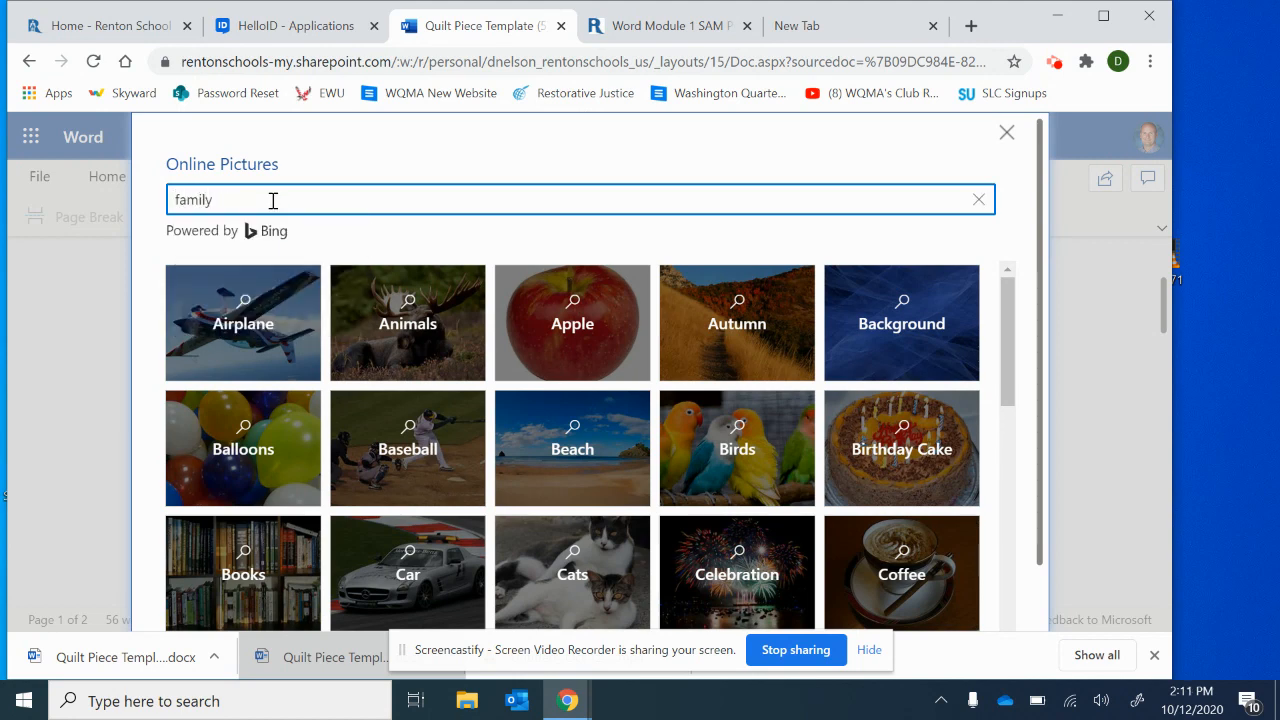
text(y)
key(Return)
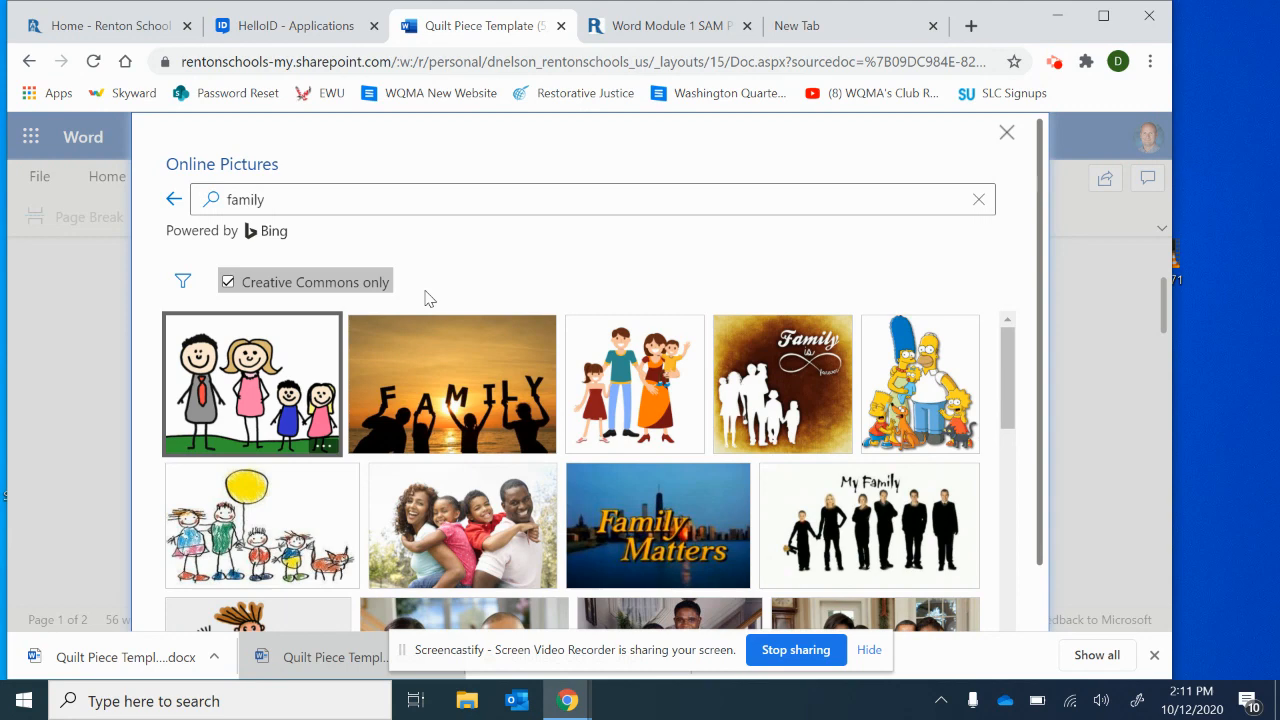
scroll(428, 298, down, 4)
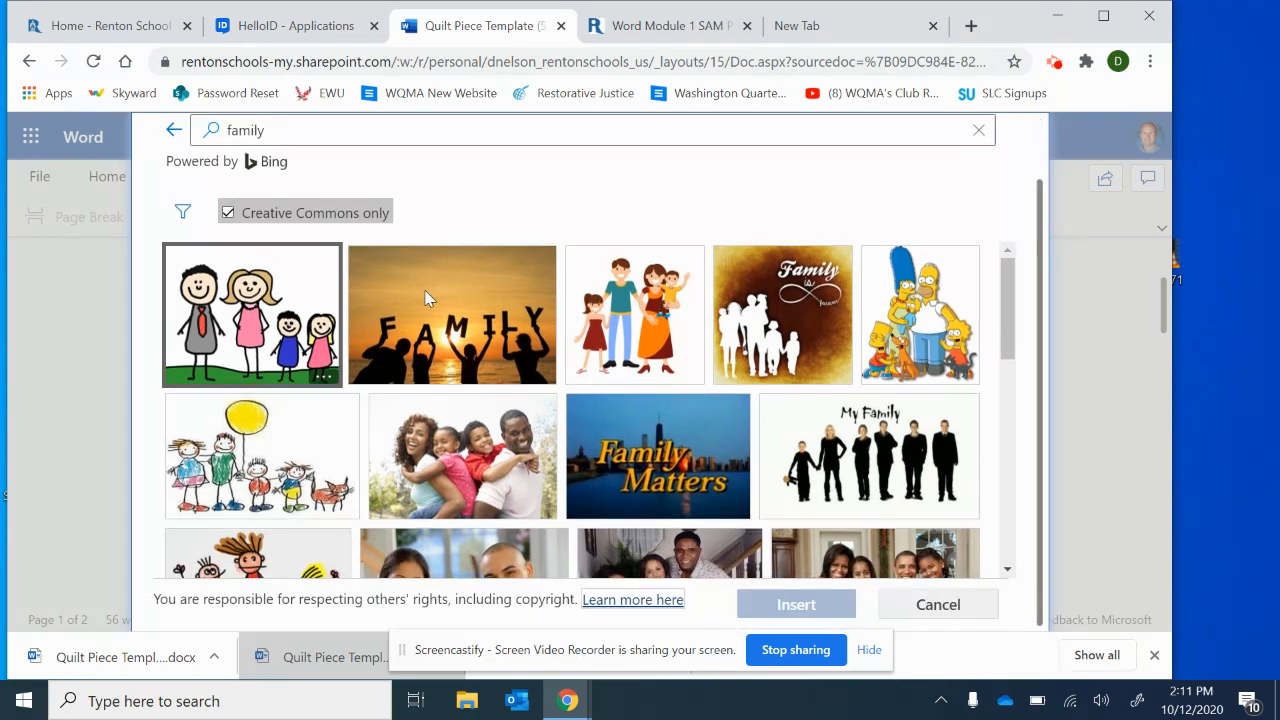
scroll(1000, 293, up, 2)
double_click(445, 318)
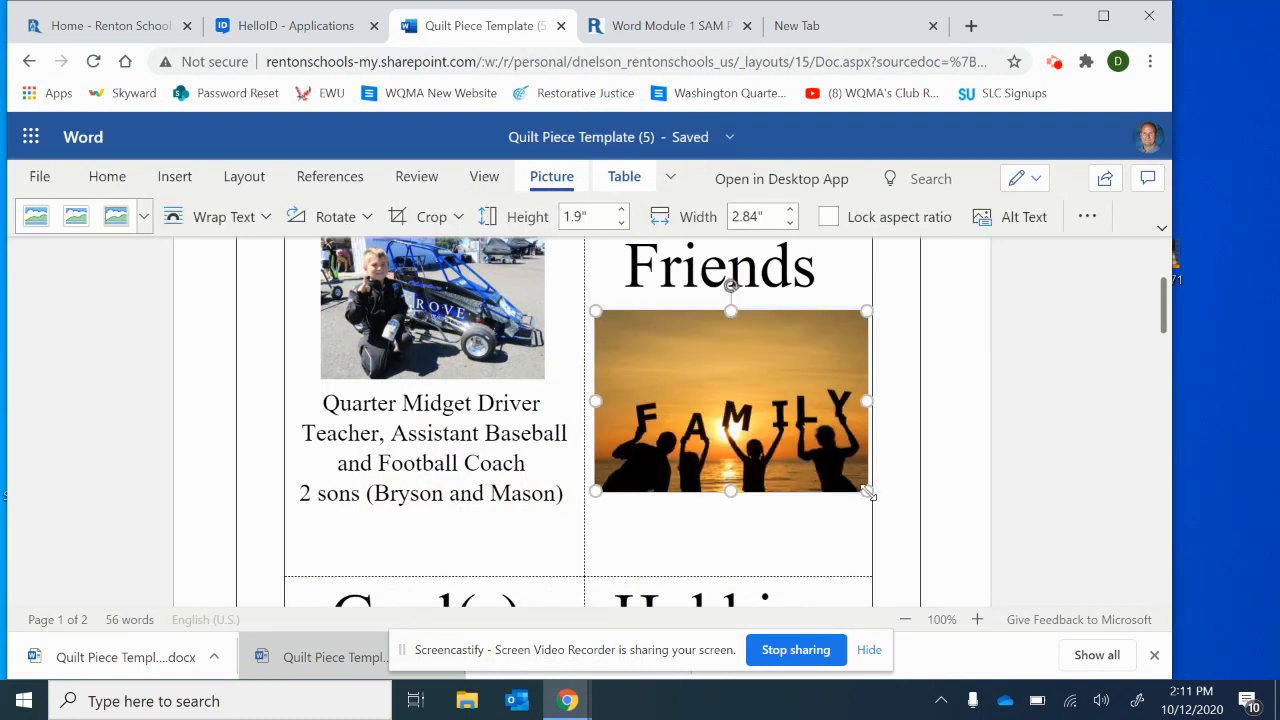
Shrink the FAMILY picture proportionally to about 1.51" high and 2.26" wide to leave room for words beneath it.
drag(868, 493, 835, 454)
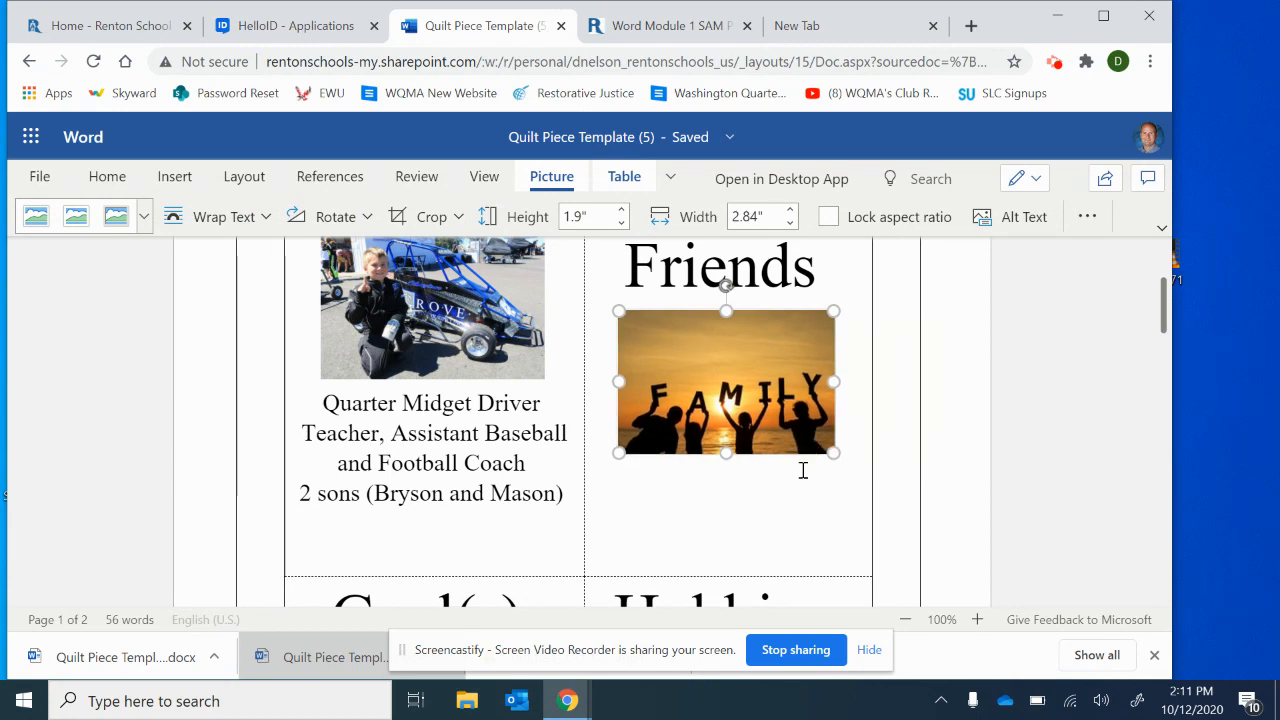
scroll(803, 471, up, 2)
scroll(798, 486, down, 4)
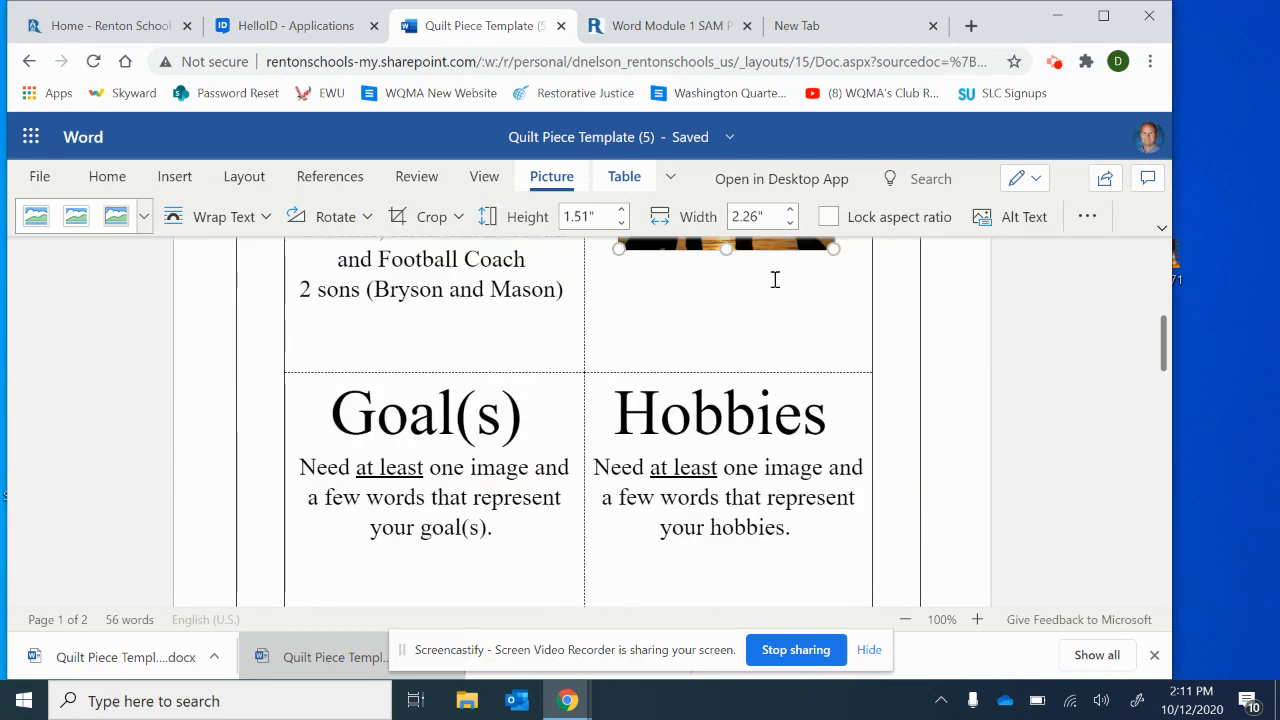
Start a new line directly beneath the FAMILY picture in the Family/Friends cell.
click(851, 255)
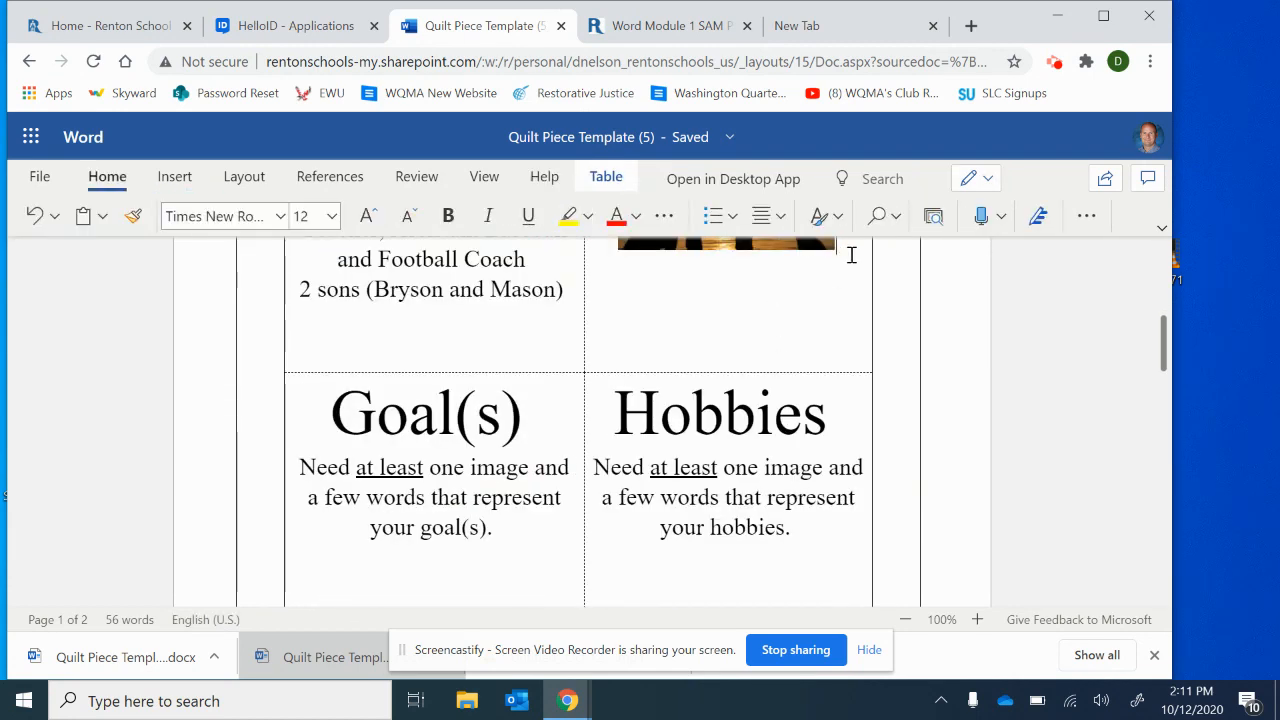
scroll(851, 255, up, 5)
click(754, 516)
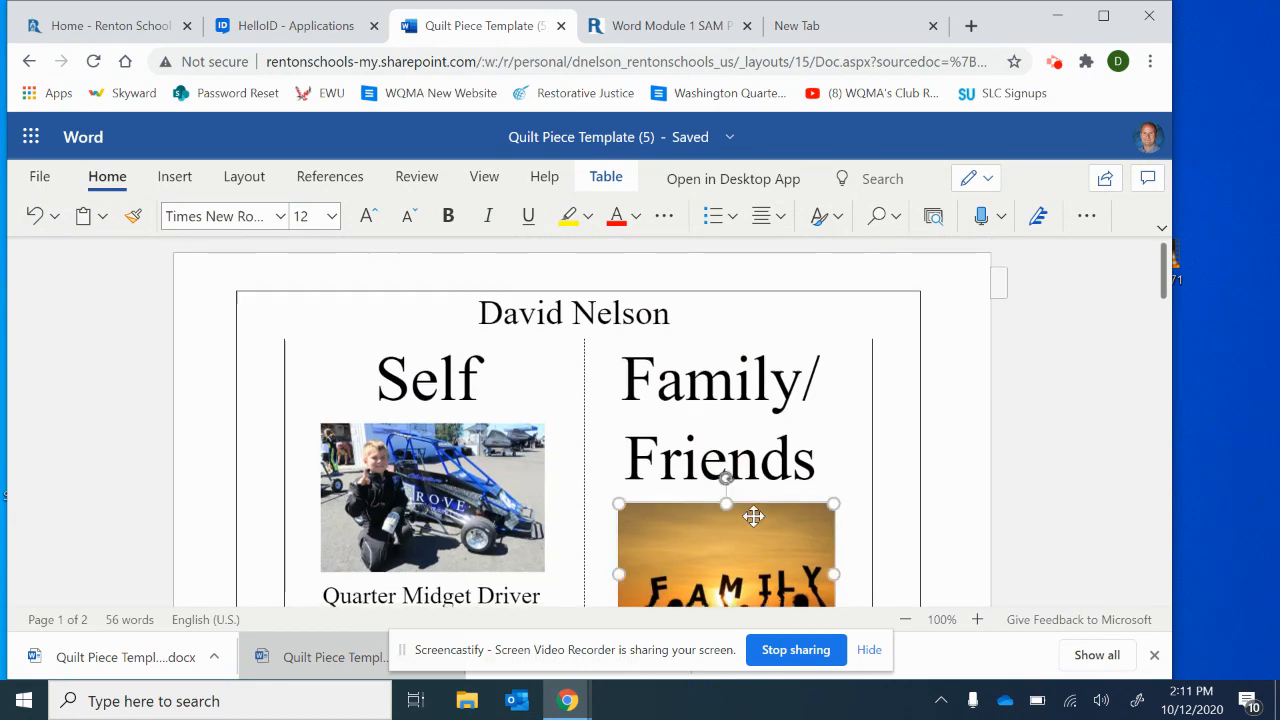
scroll(754, 516, down, 2)
key(Right)
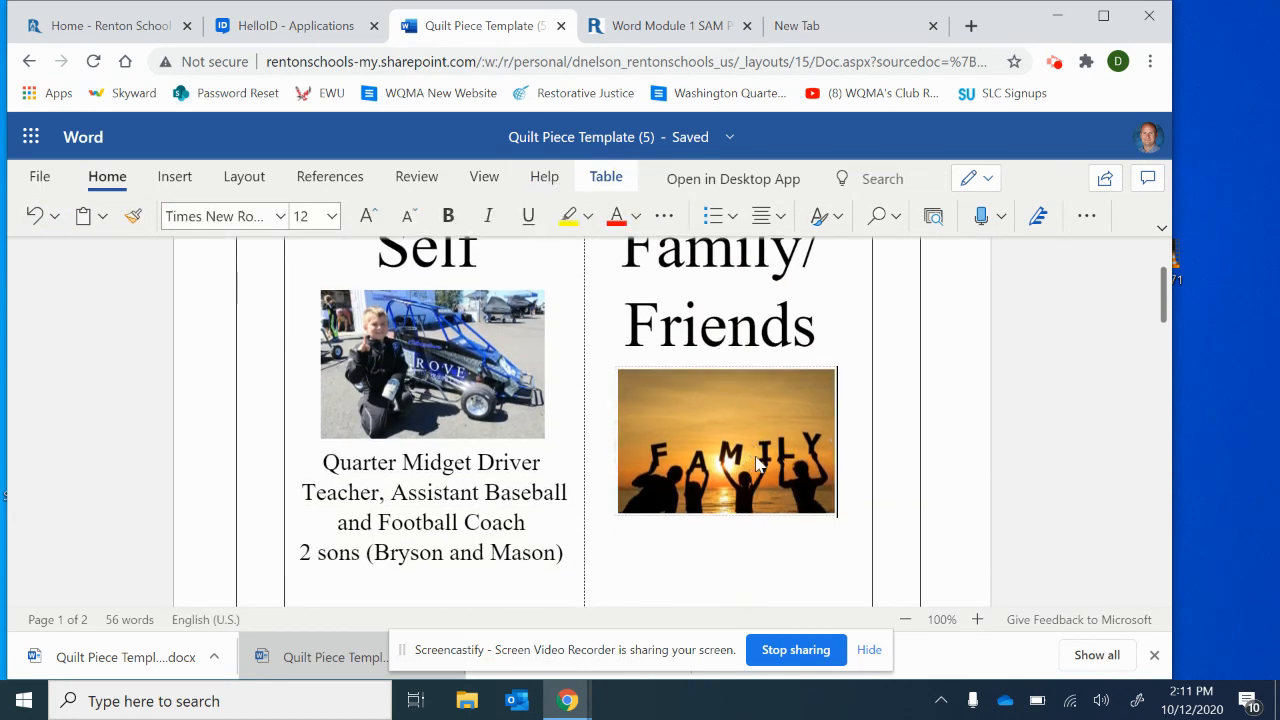
key(Return)
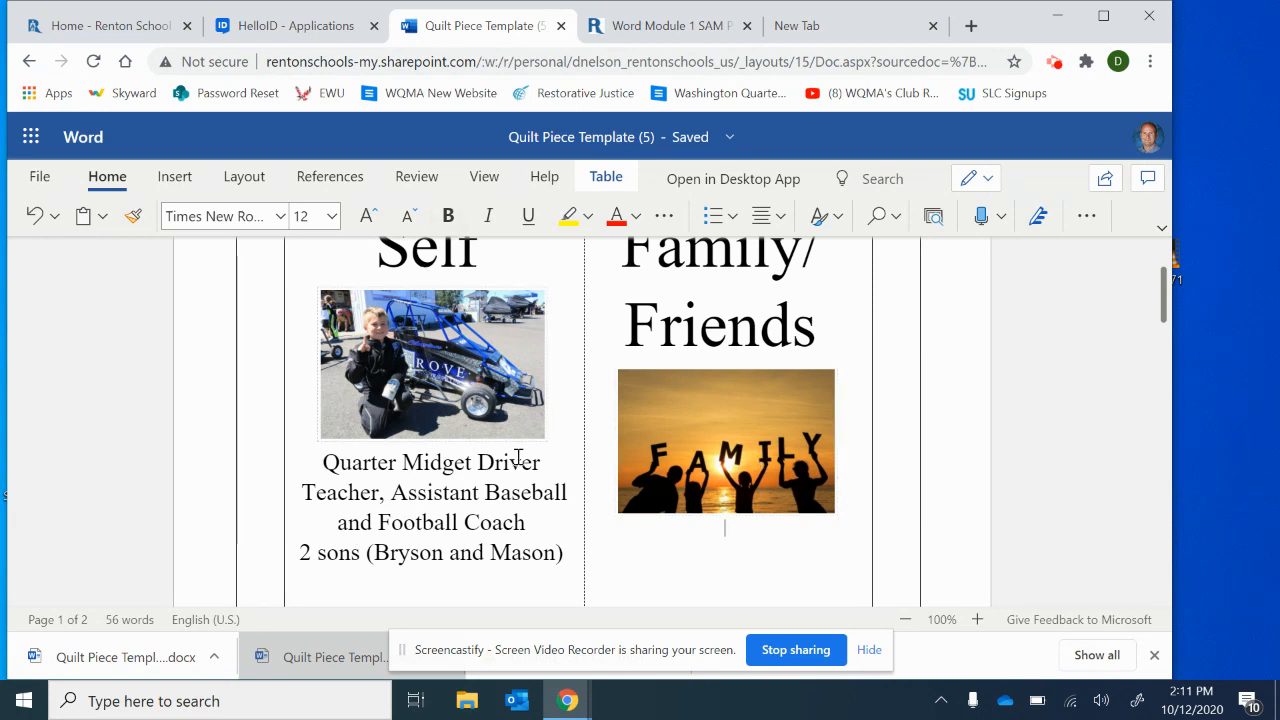
drag(566, 552, 418, 552)
scroll(414, 457, down, 5)
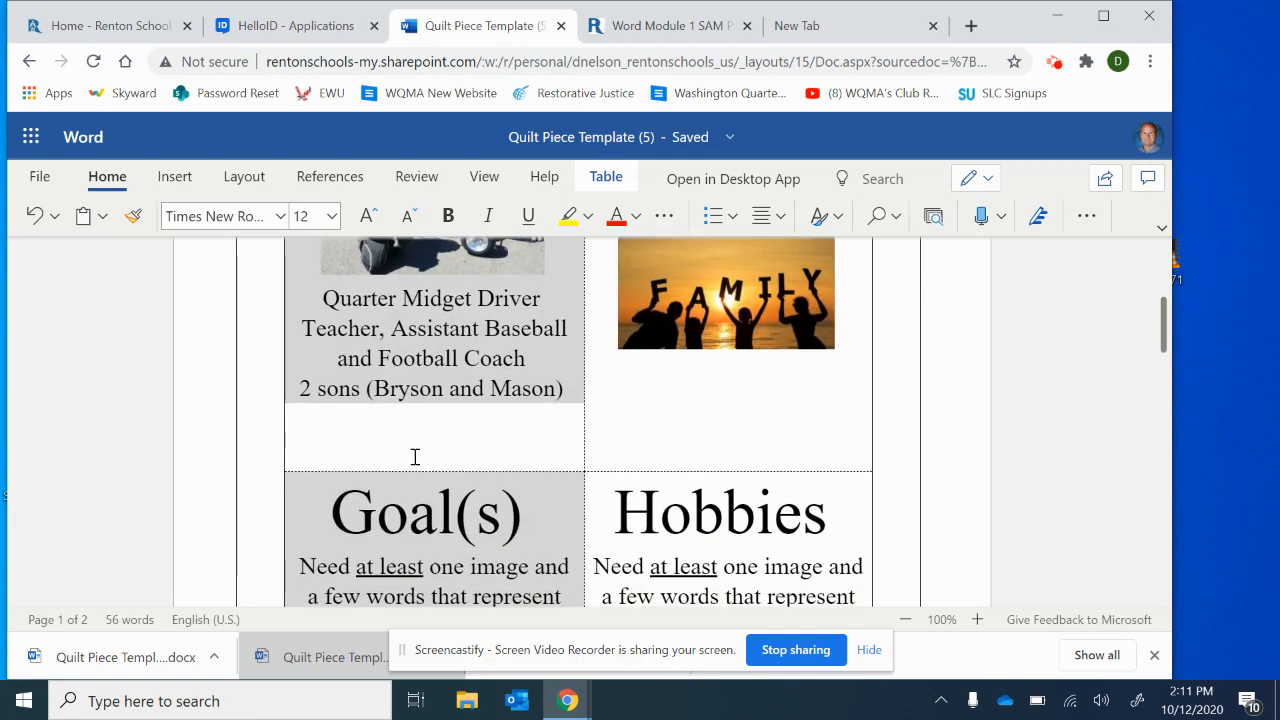
click(460, 320)
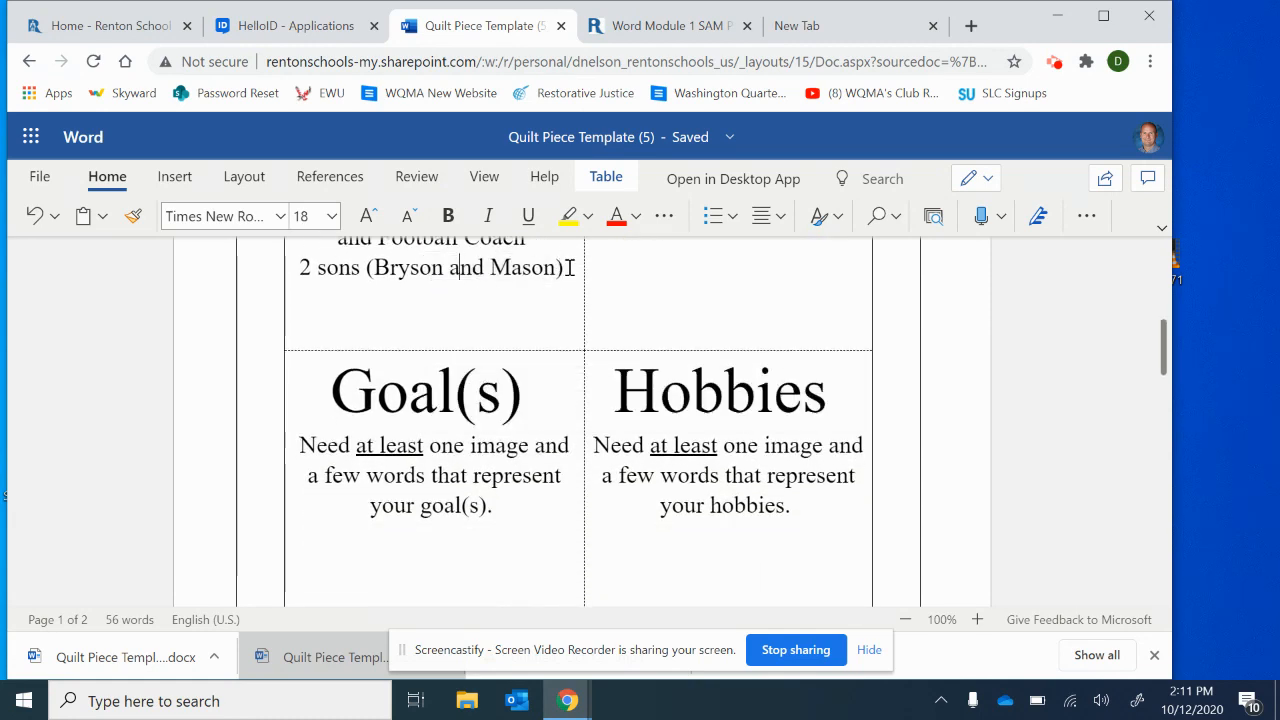
drag(563, 266, 552, 305)
click(437, 570)
click(547, 277)
scroll(571, 274, up, 3)
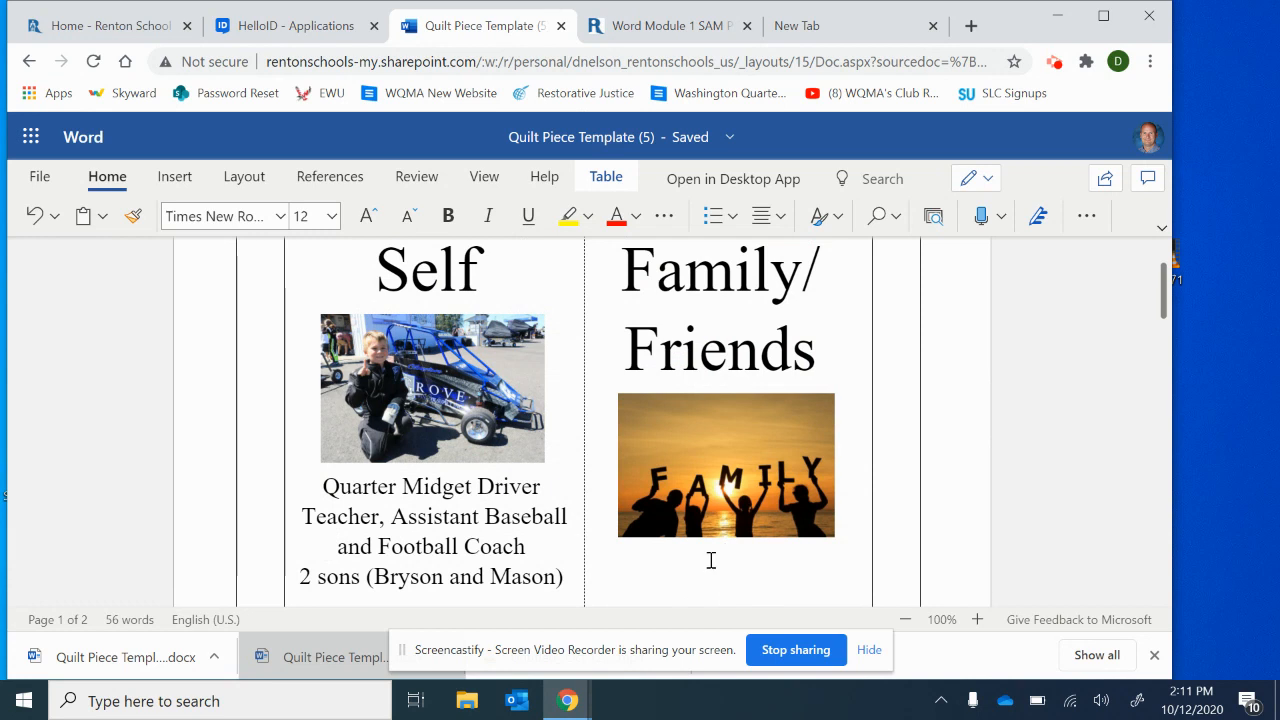
Write "2 sons" followed by the sons' names in parentheses beneath the FAMILY picture.
text(2 Sons)
key(BackSpace)
key(BackSpace)
key(BackSpace)
key(BackSpace)
text(son)
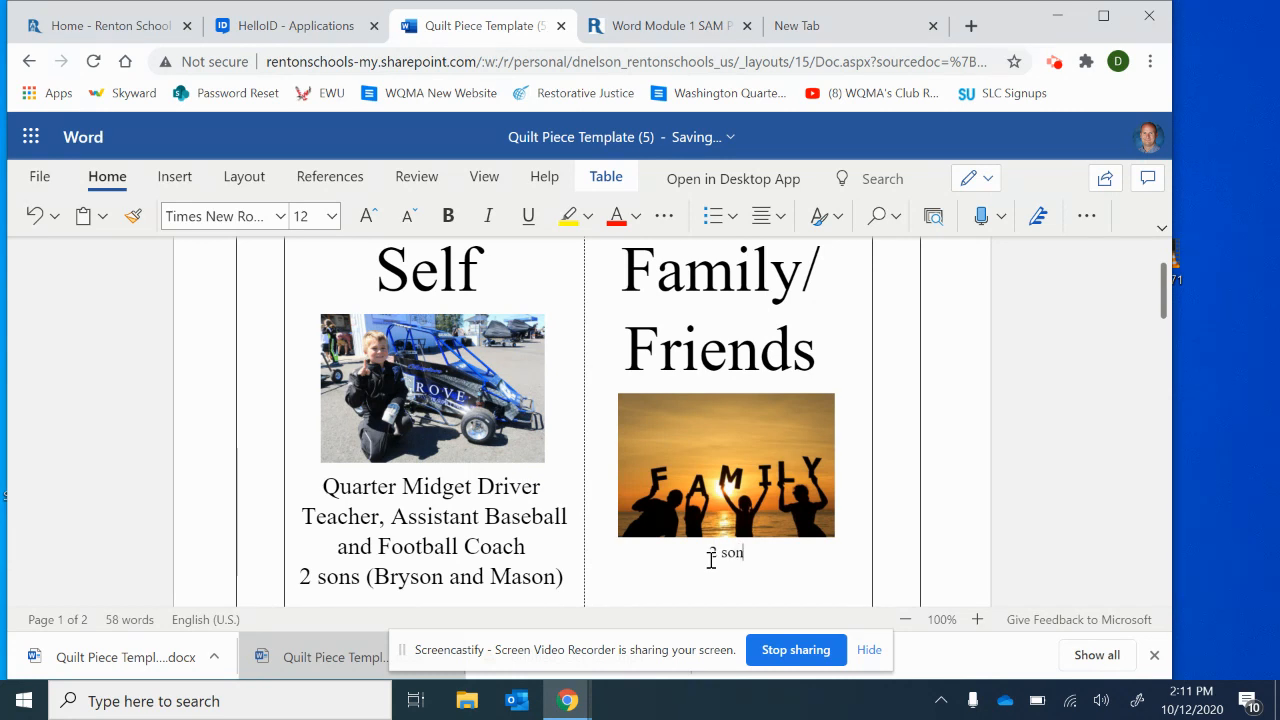
text(s ()
key(BackSpace)
key(BackSpace)
text(s (Bryson and )
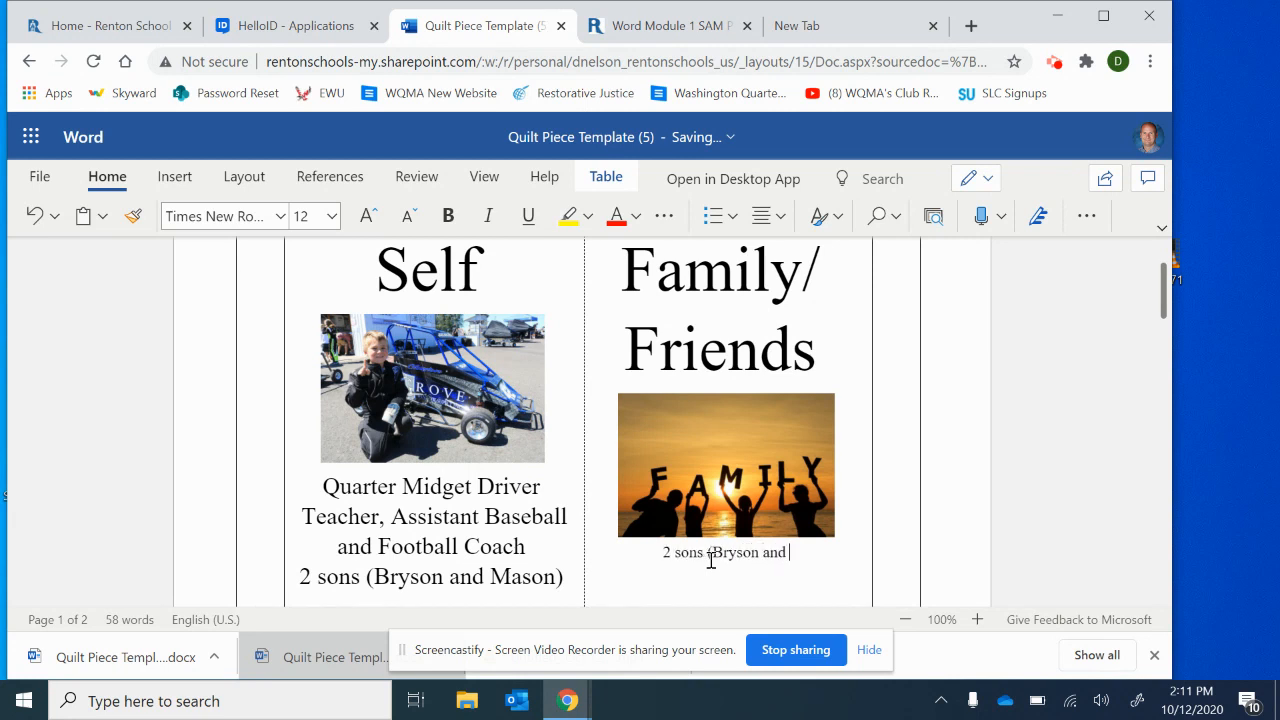
text(Mason))
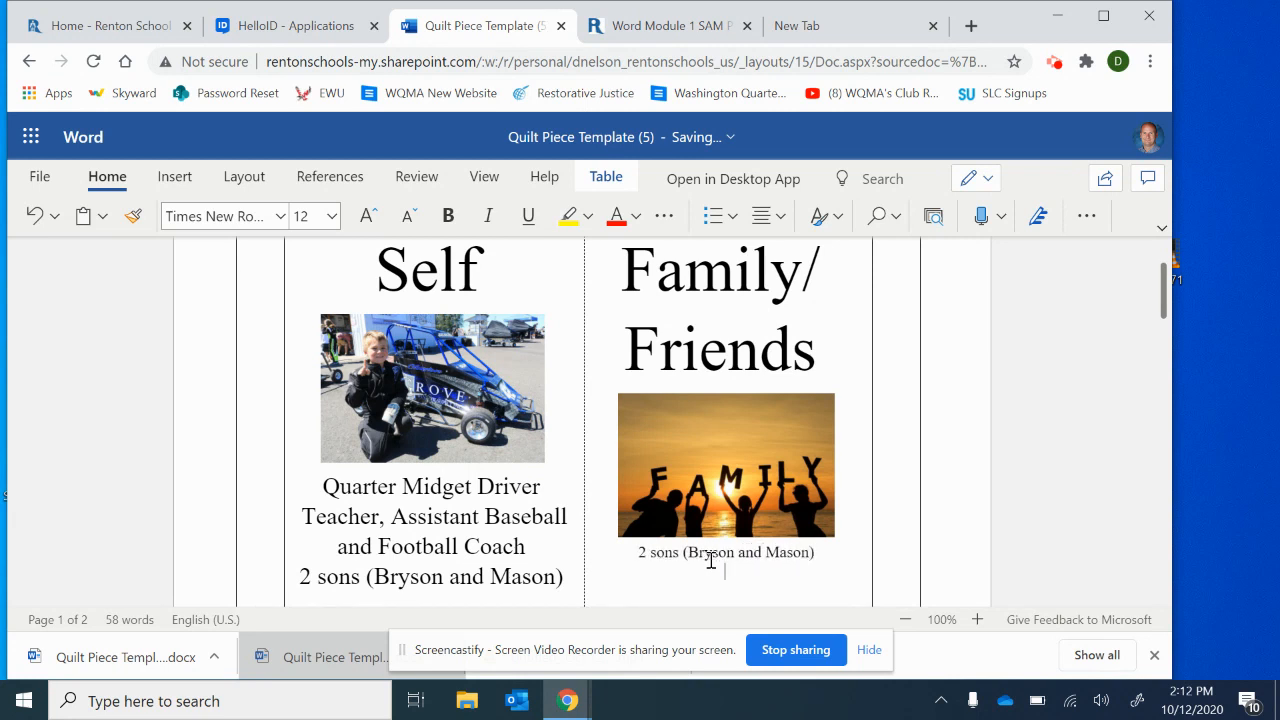
Delete the line about the two sons from the end of the Self section's text.
click(572, 578)
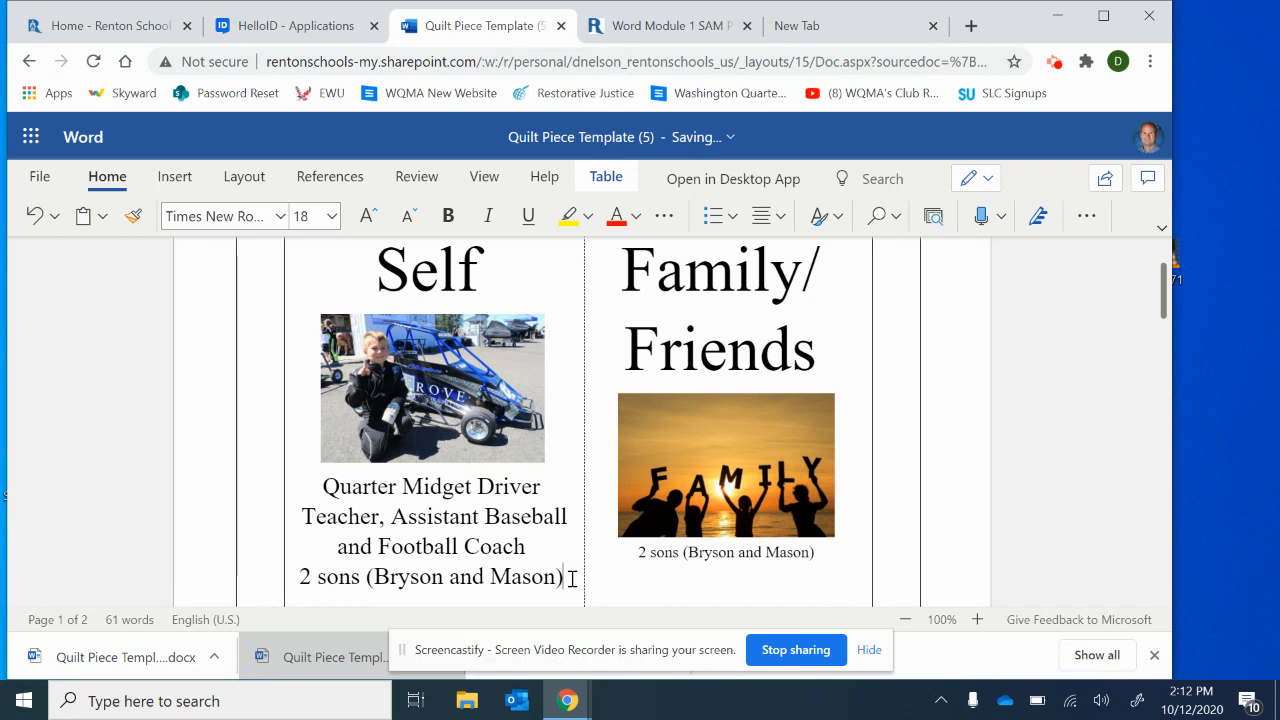
key(BackSpace)
key(BackSpace)
key(BackSpace)
key(BackSpace)
key(BackSpace)
key(BackSpace)
key(BackSpace)
key(BackSpace)
key(BackSpace)
key(BackSpace)
key(BackSpace)
key(BackSpace)
key(BackSpace)
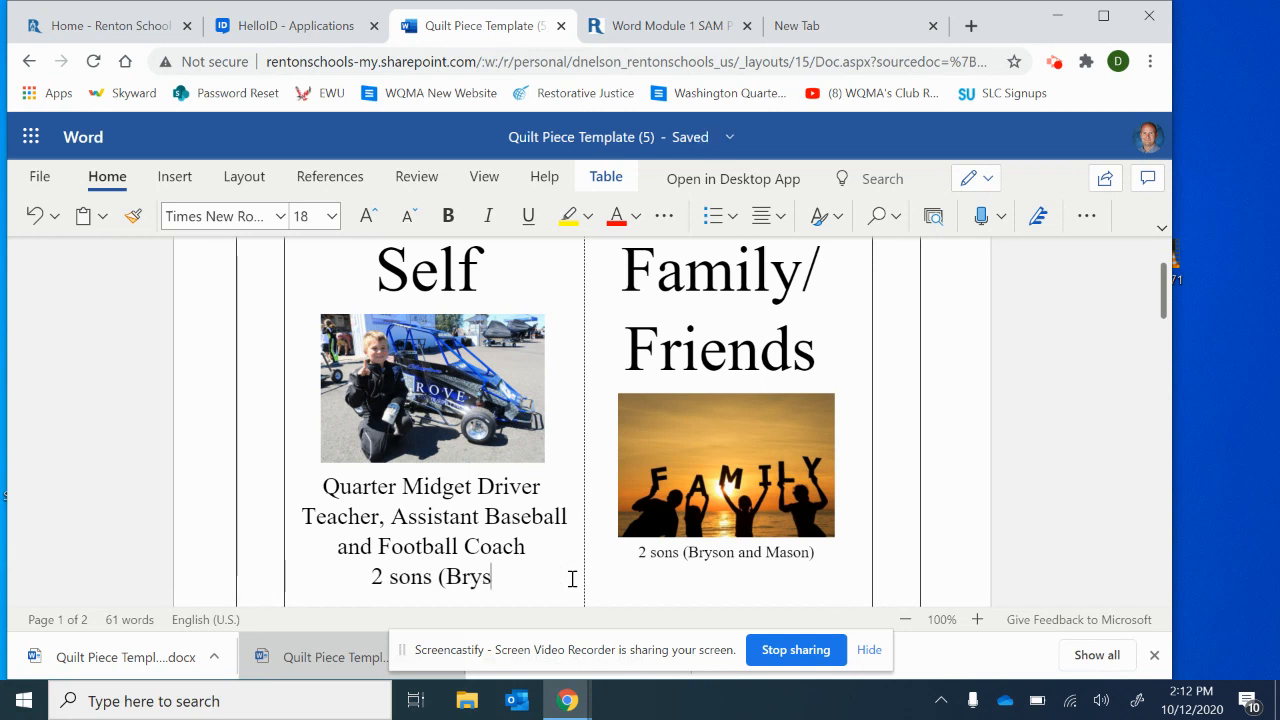
key(BackSpace)
key(BackSpace)
key(BackSpace)
key(BackSpace)
key(BackSpace)
key(BackSpace)
key(BackSpace)
key(BackSpace)
key(BackSpace)
key(BackSpace)
key(BackSpace)
key(BackSpace)
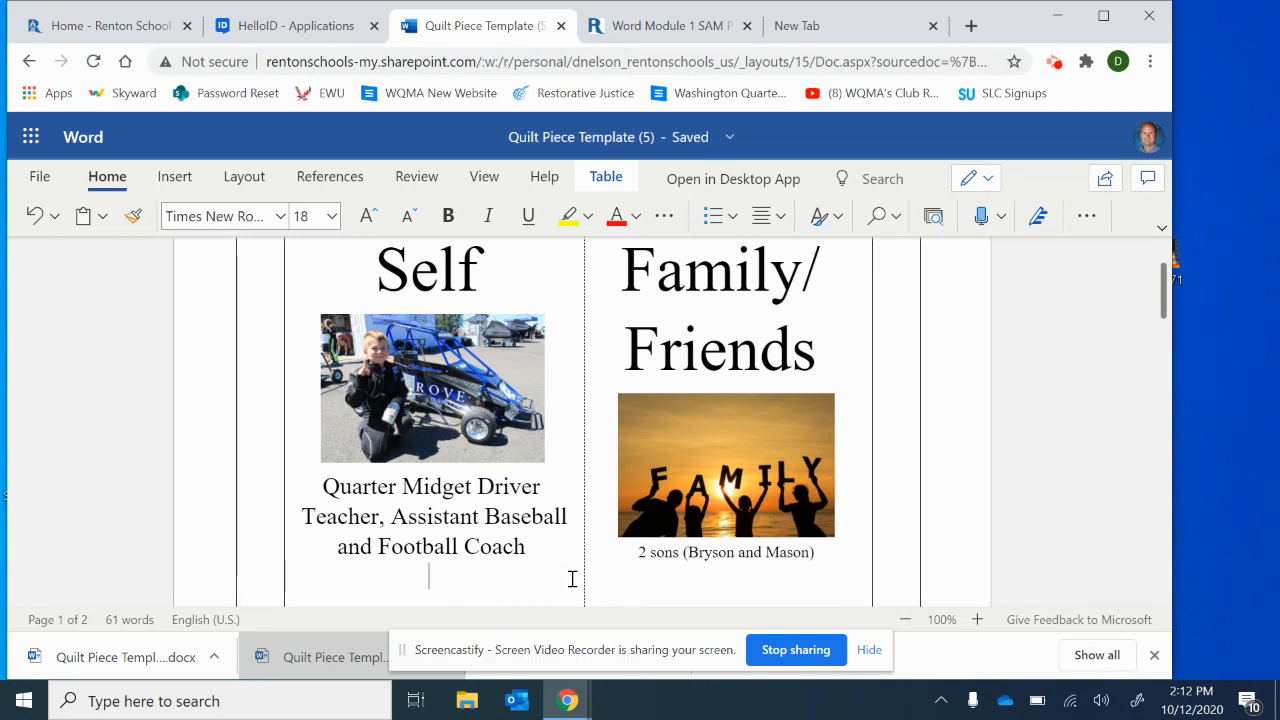
Add the line "Parents live in Renton." below the sons line in the Family/Friends section.
click(718, 577)
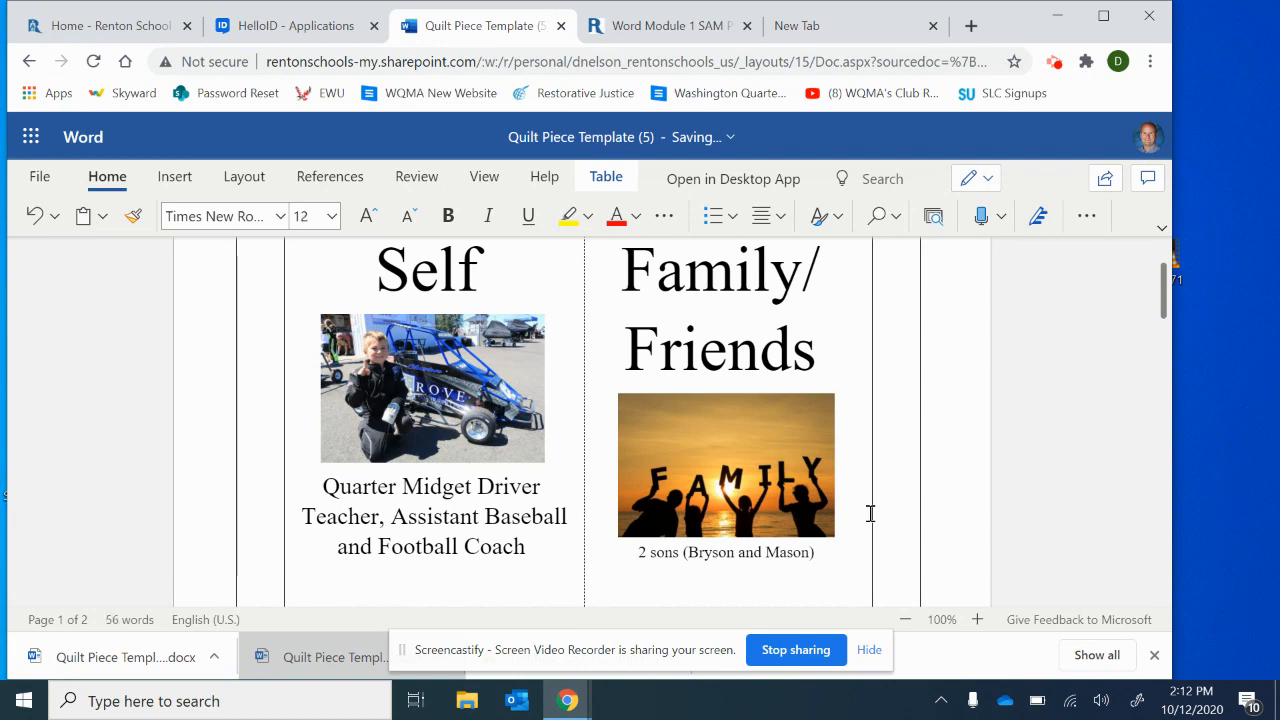
scroll(885, 485, down, 2)
scroll(887, 478, up, 3)
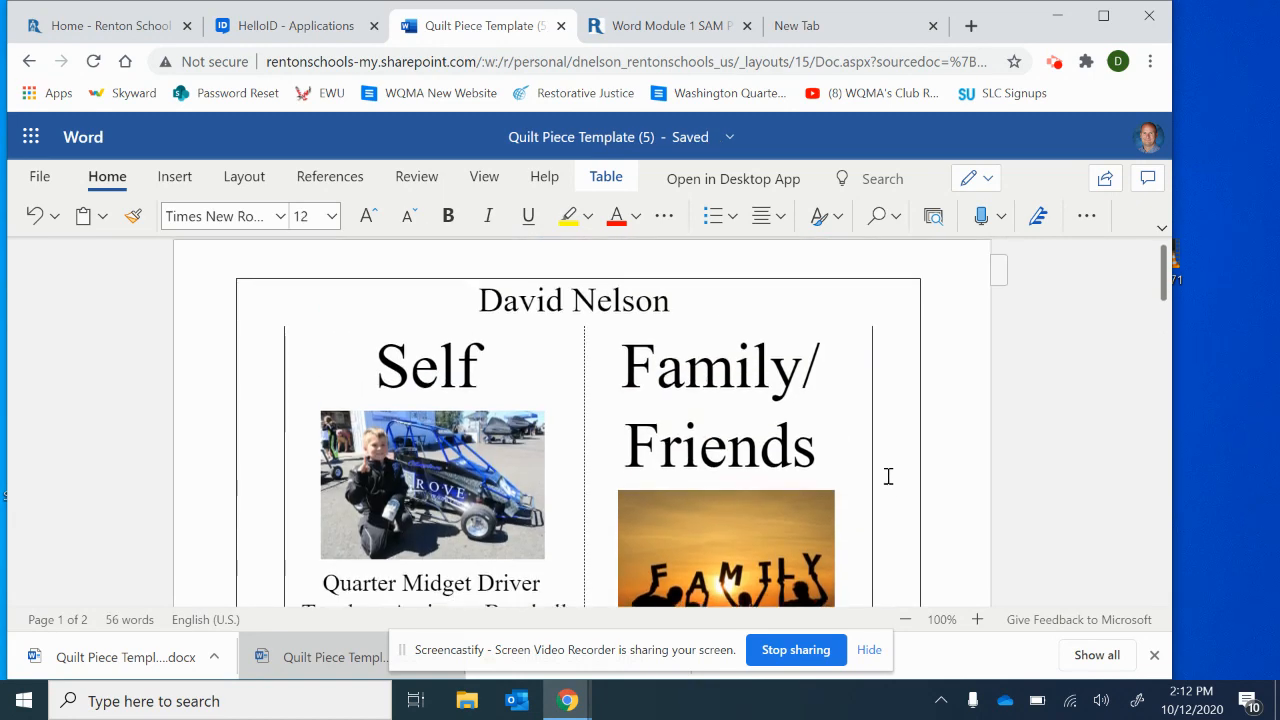
scroll(887, 476, down, 2)
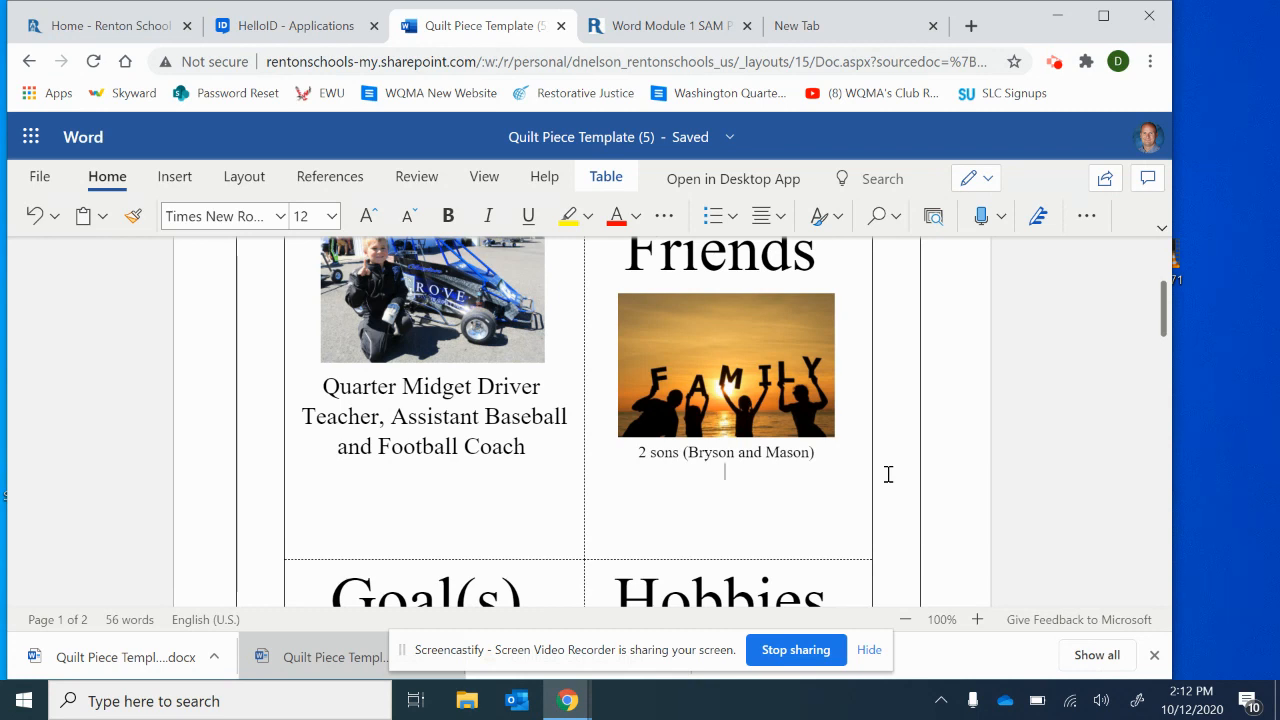
text(Parents )
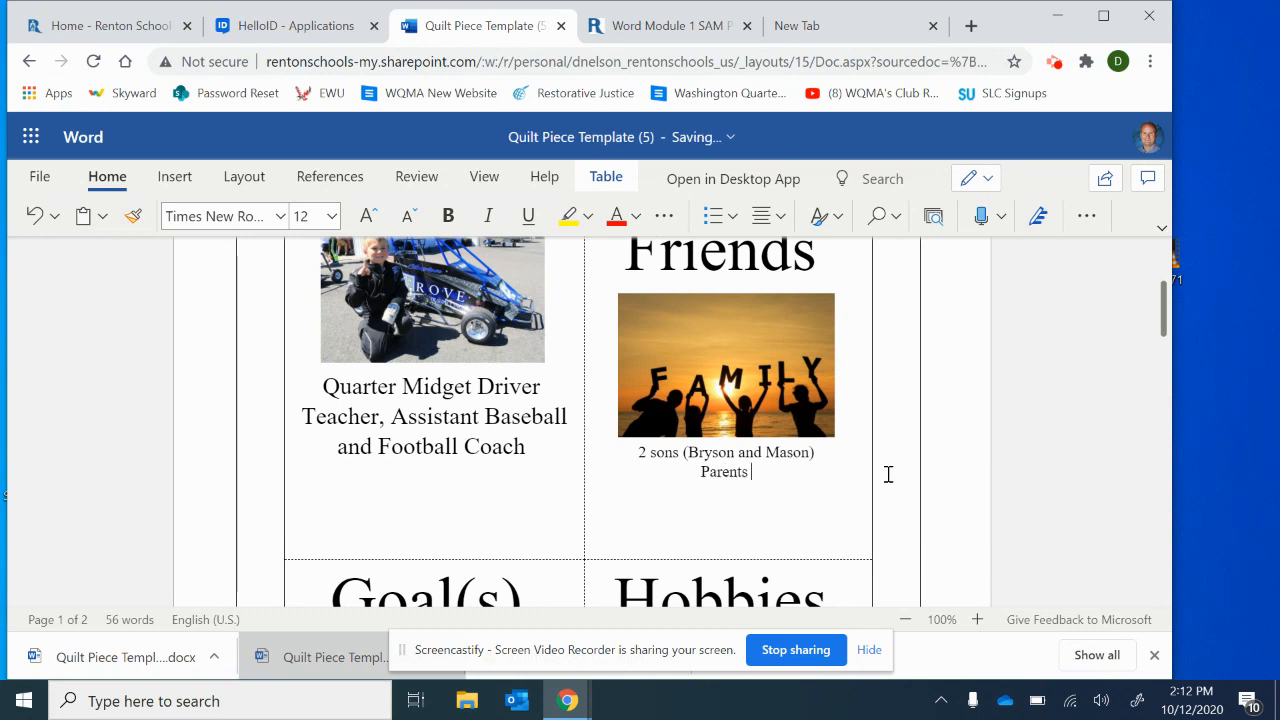
text(live in Renton)
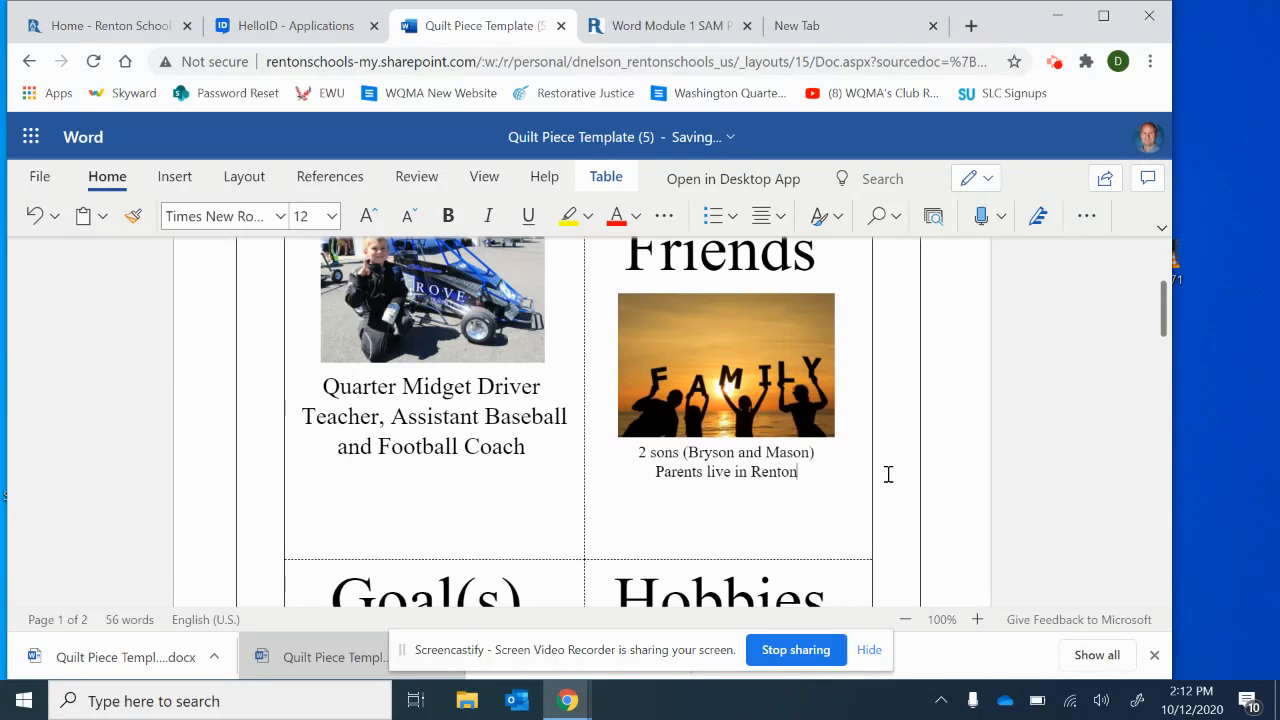
text(.)
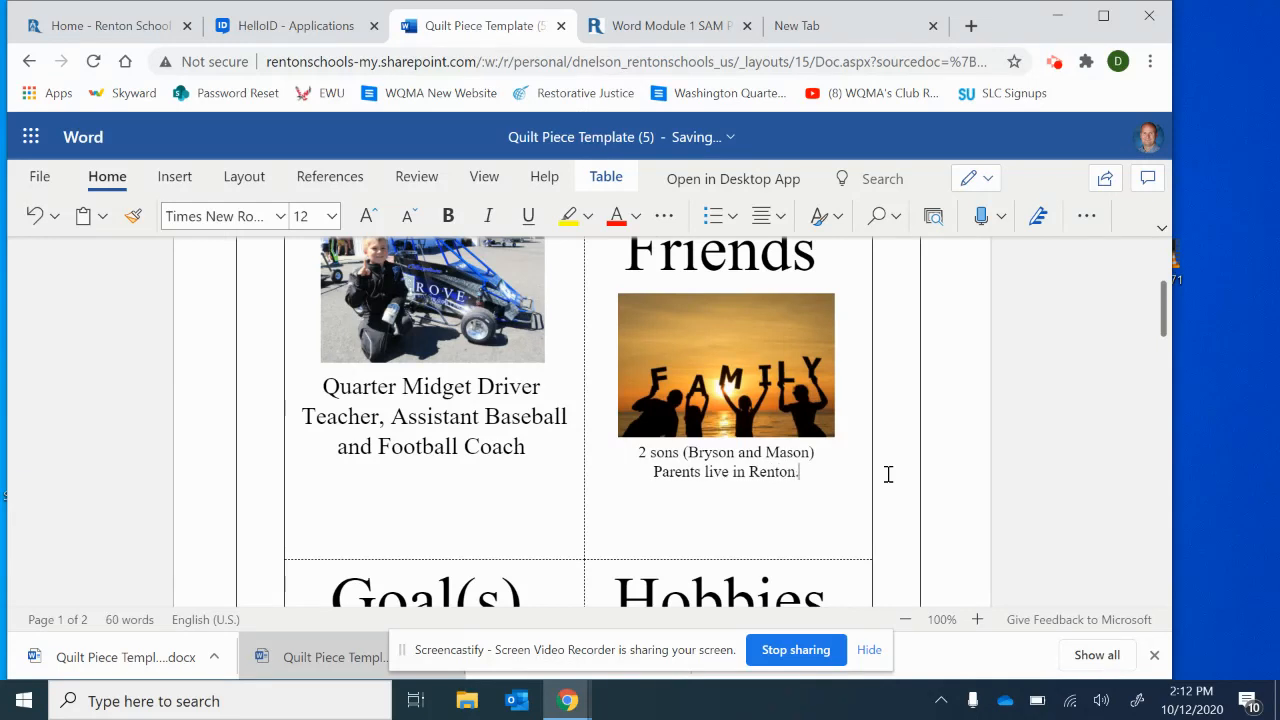
Add the line "Graduated from Hazen" below the coaching description in the Self section.
click(495, 484)
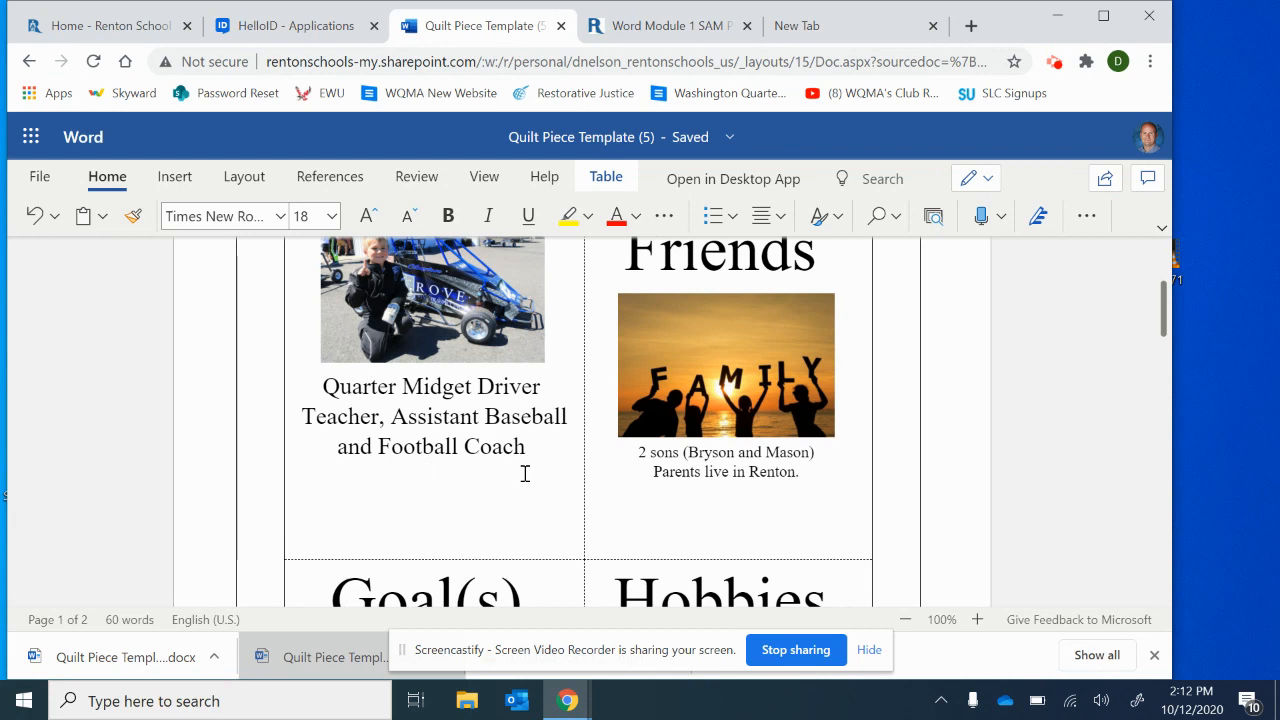
text(Graduate)
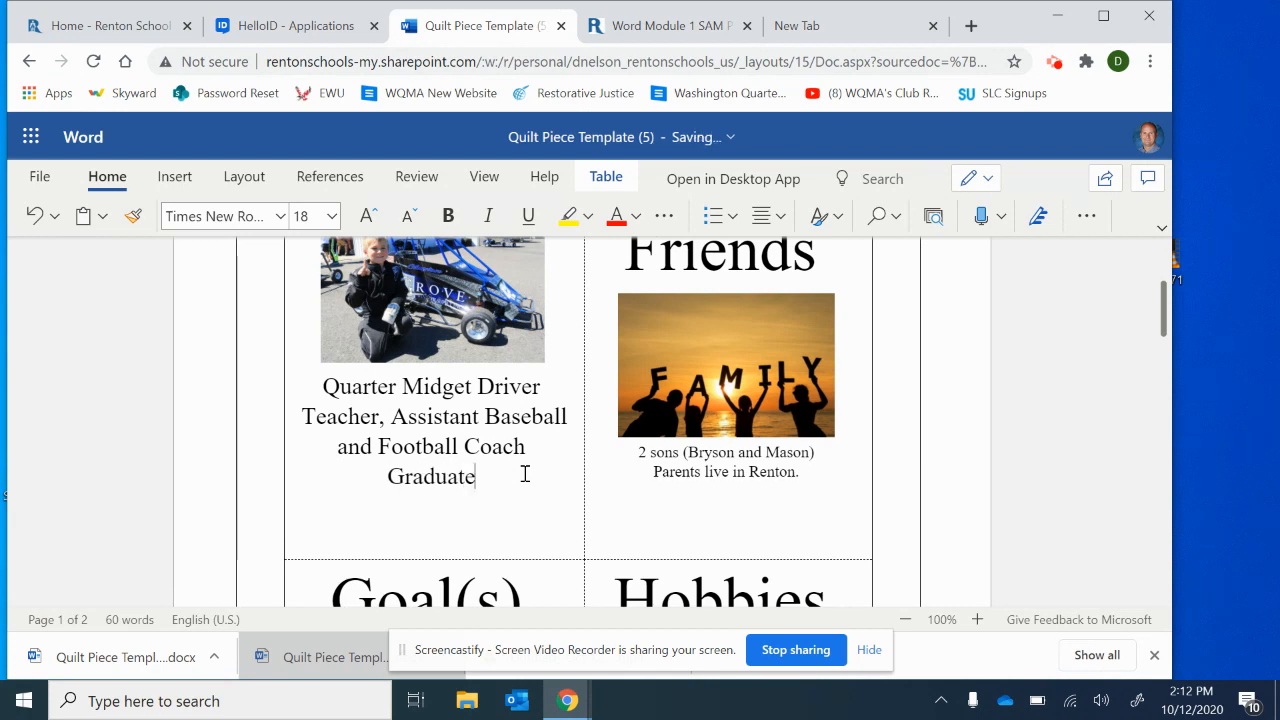
text(d from Hazen)
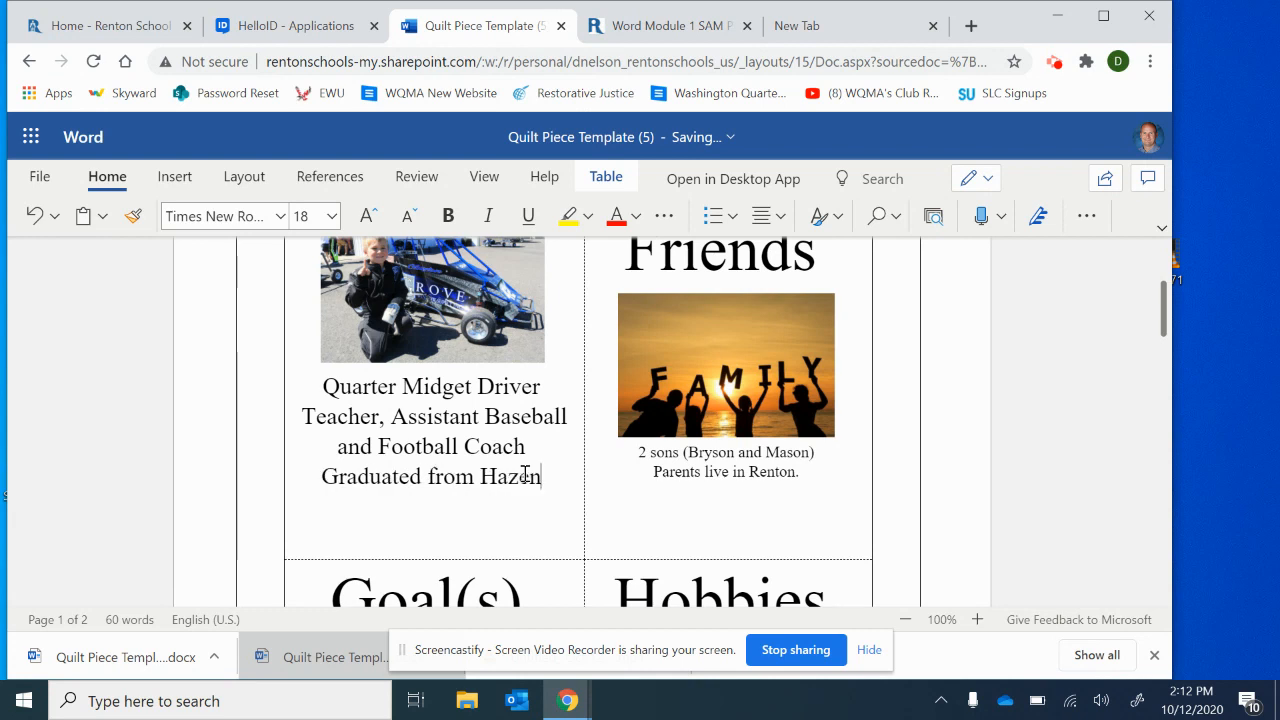
Add the line "Friends – racing, teaching, fire department" at the end of the Family/Friends text.
click(827, 469)
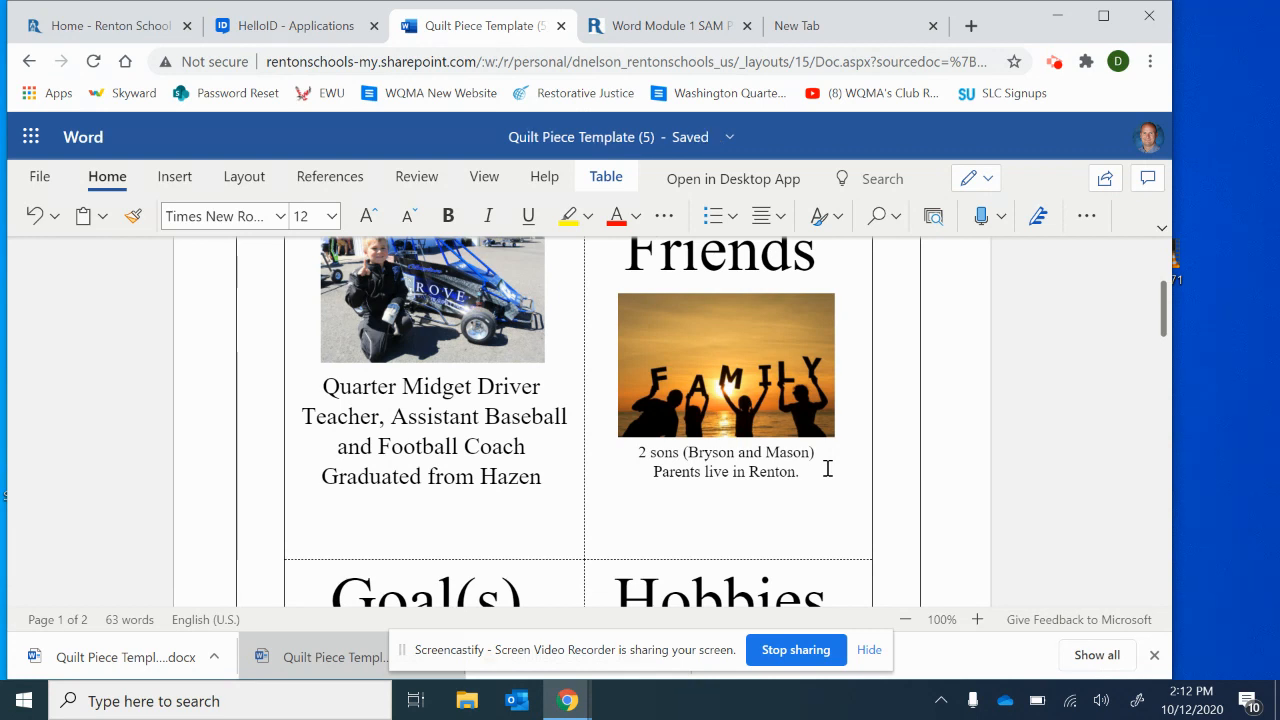
key(Return)
text(Friends - )
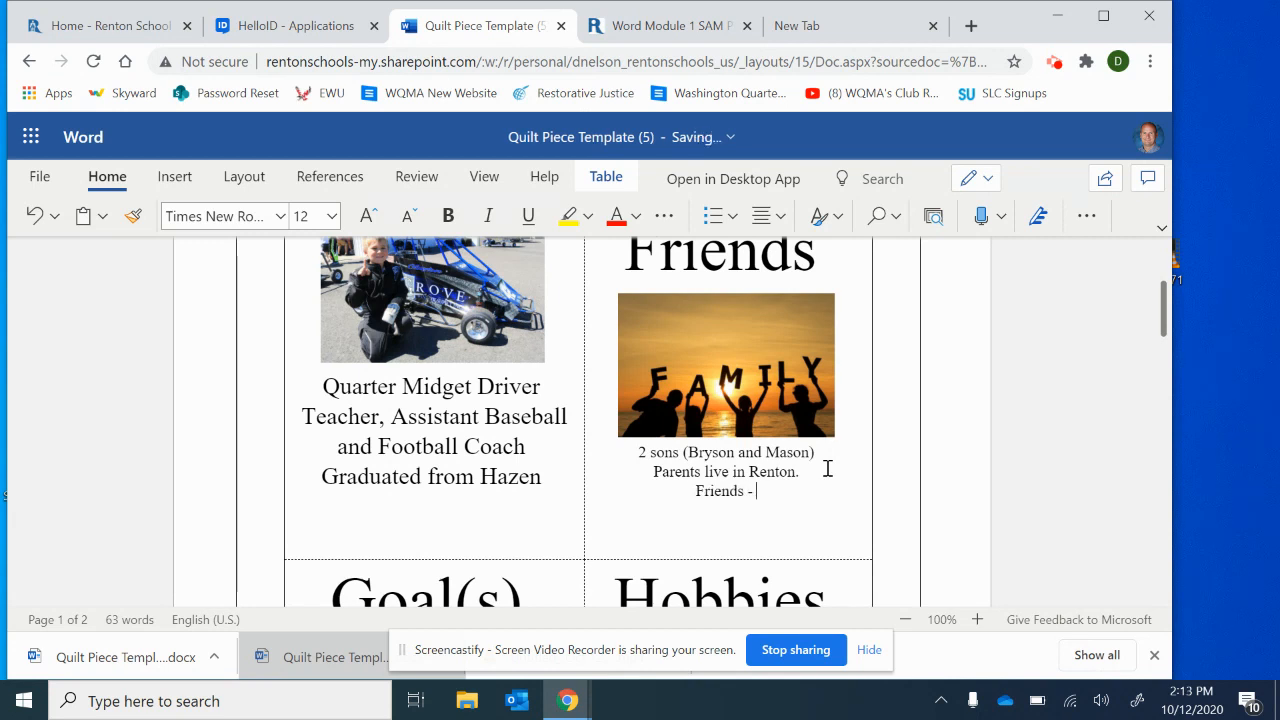
text(racing)
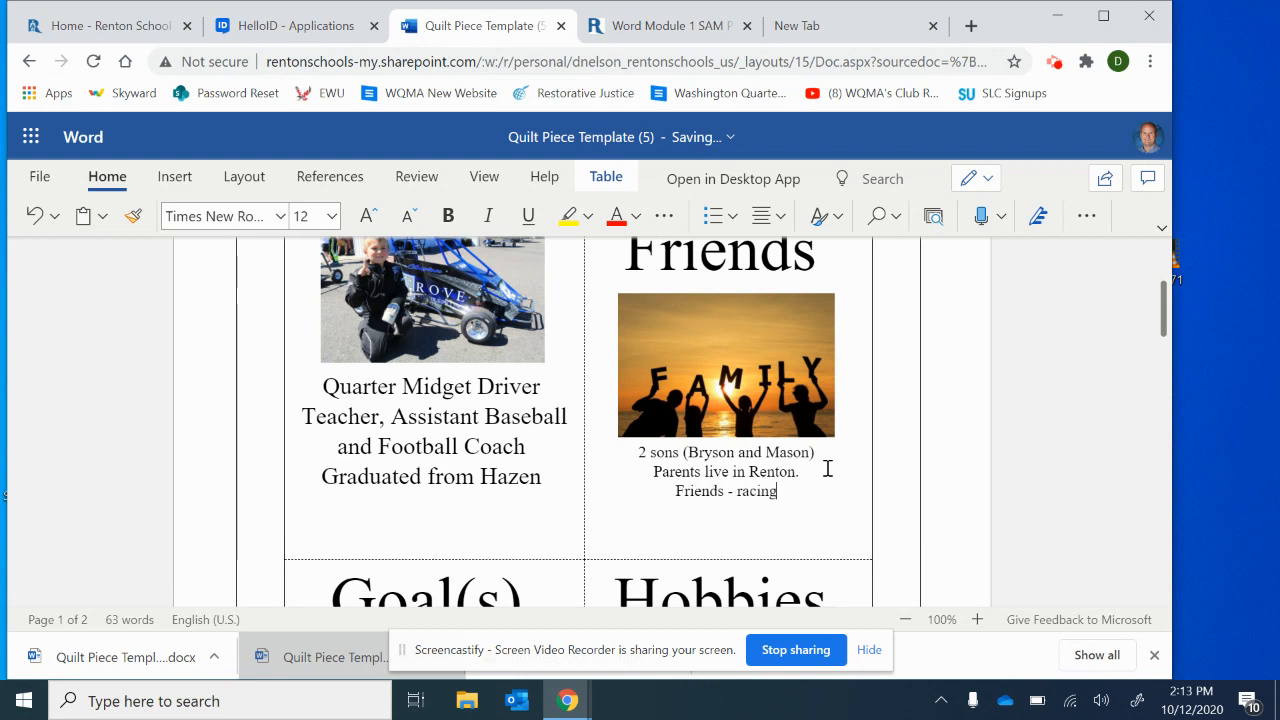
text(, teaching, )
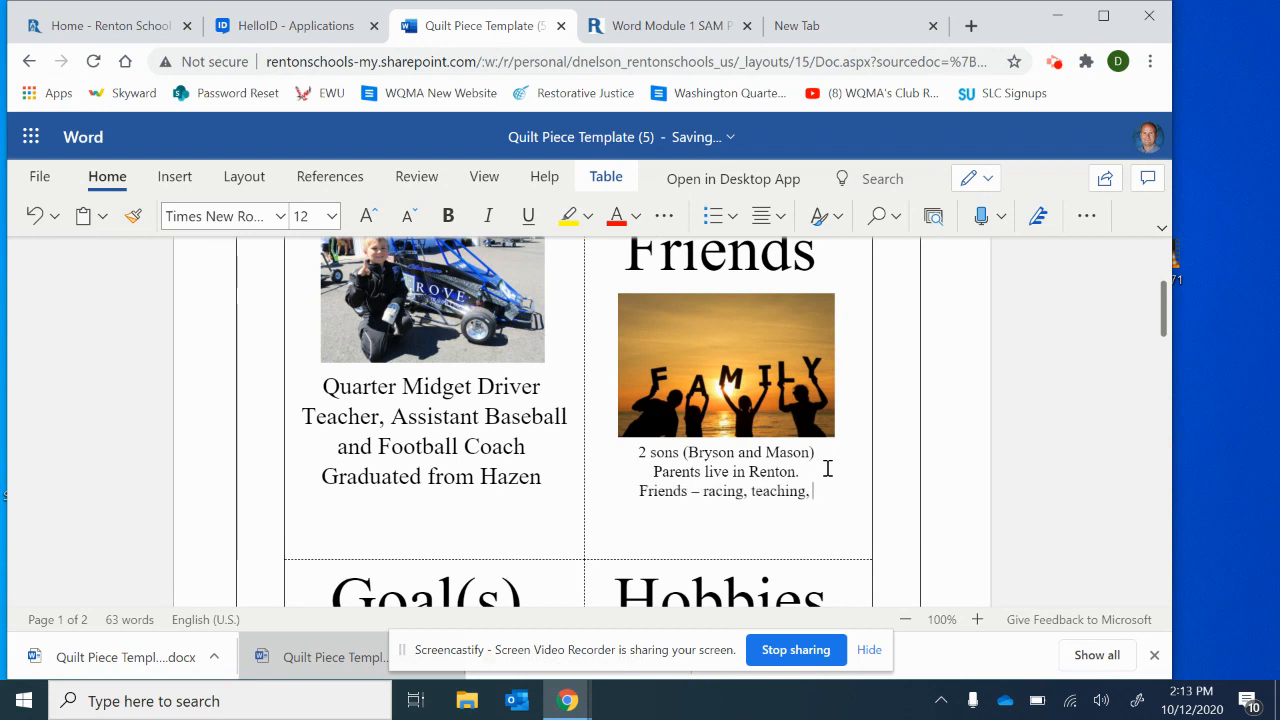
text(f)
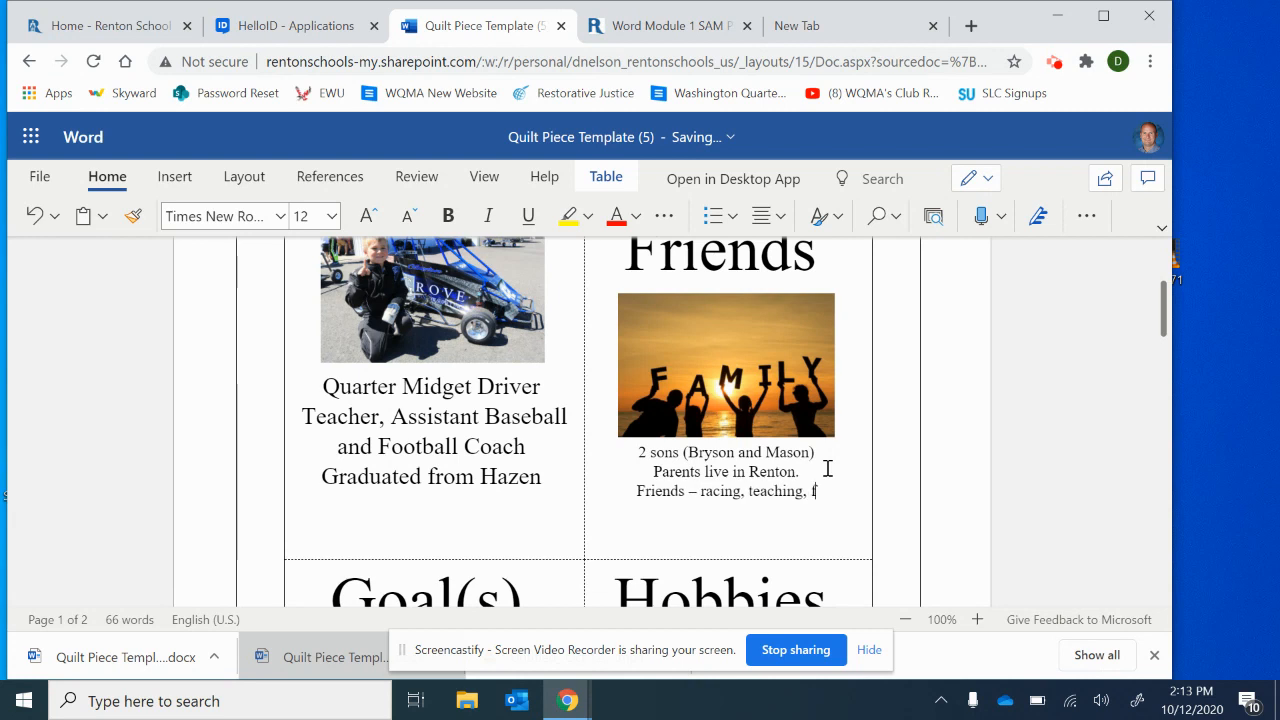
text(ire department)
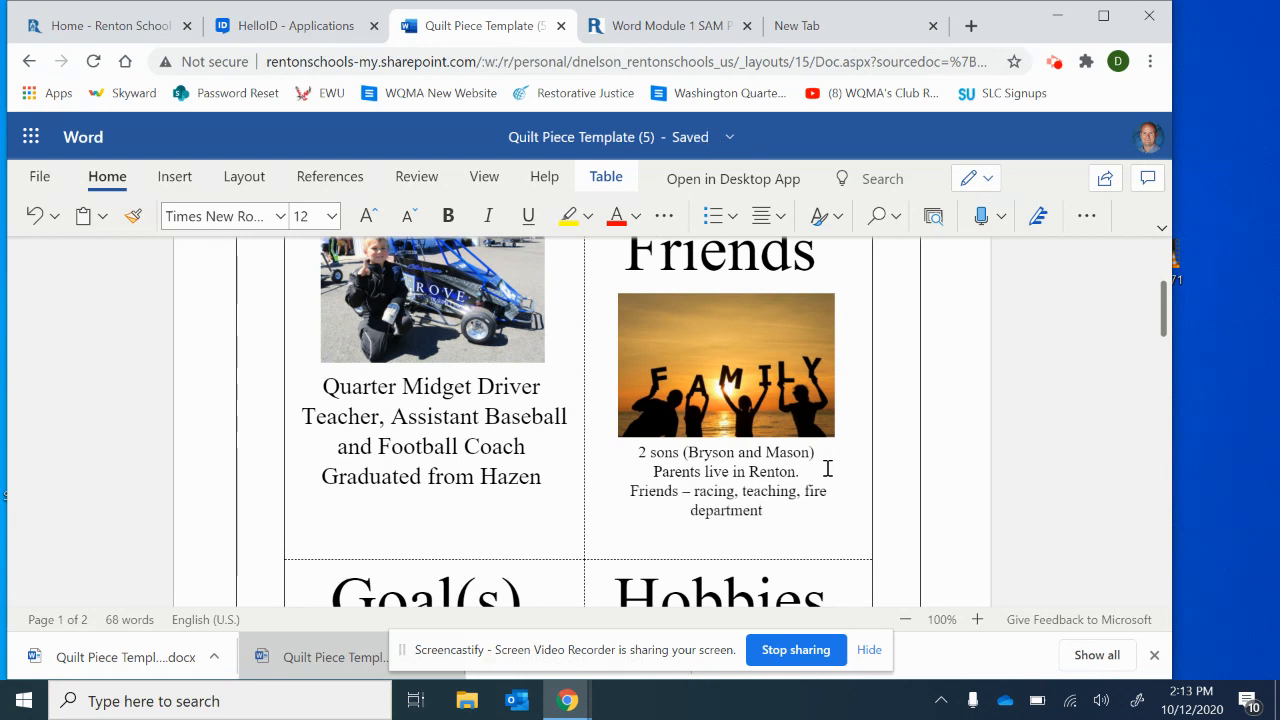
Delete the placeholder instructions beneath the Goal(s) heading.
scroll(880, 549, up, 2)
scroll(880, 537, down, 3)
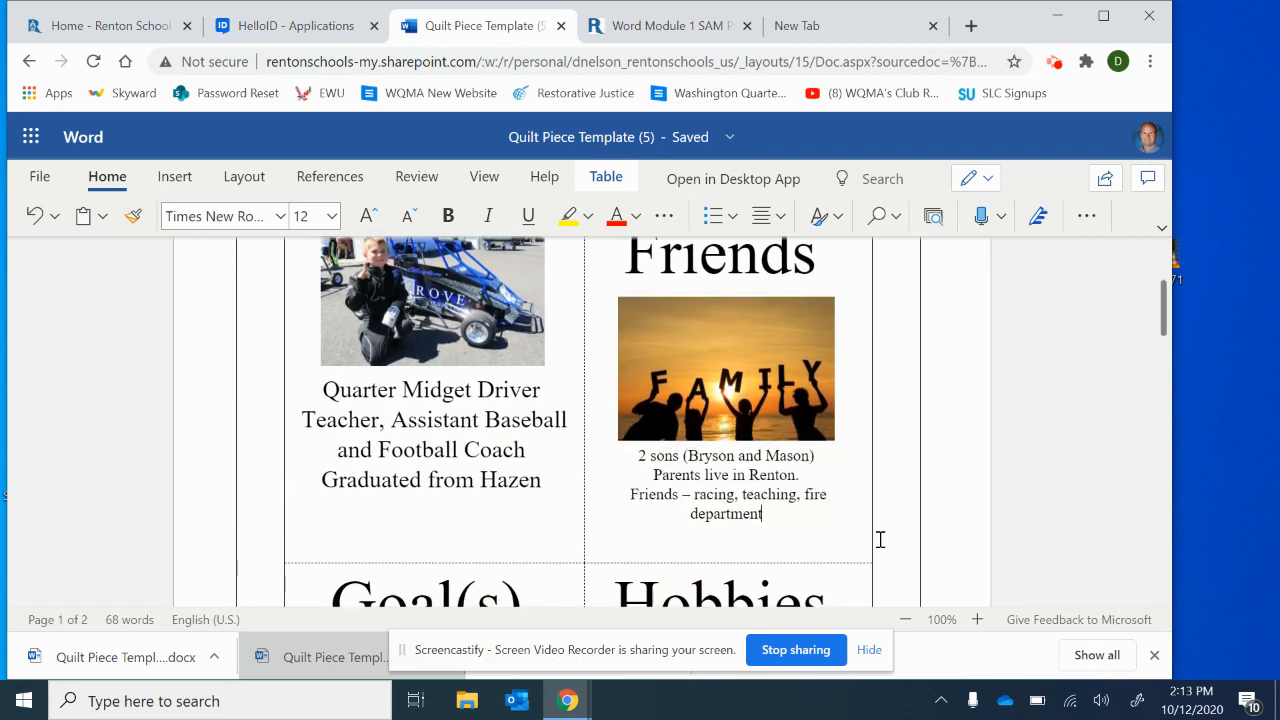
scroll(880, 535, down, 3)
scroll(886, 517, up, 1)
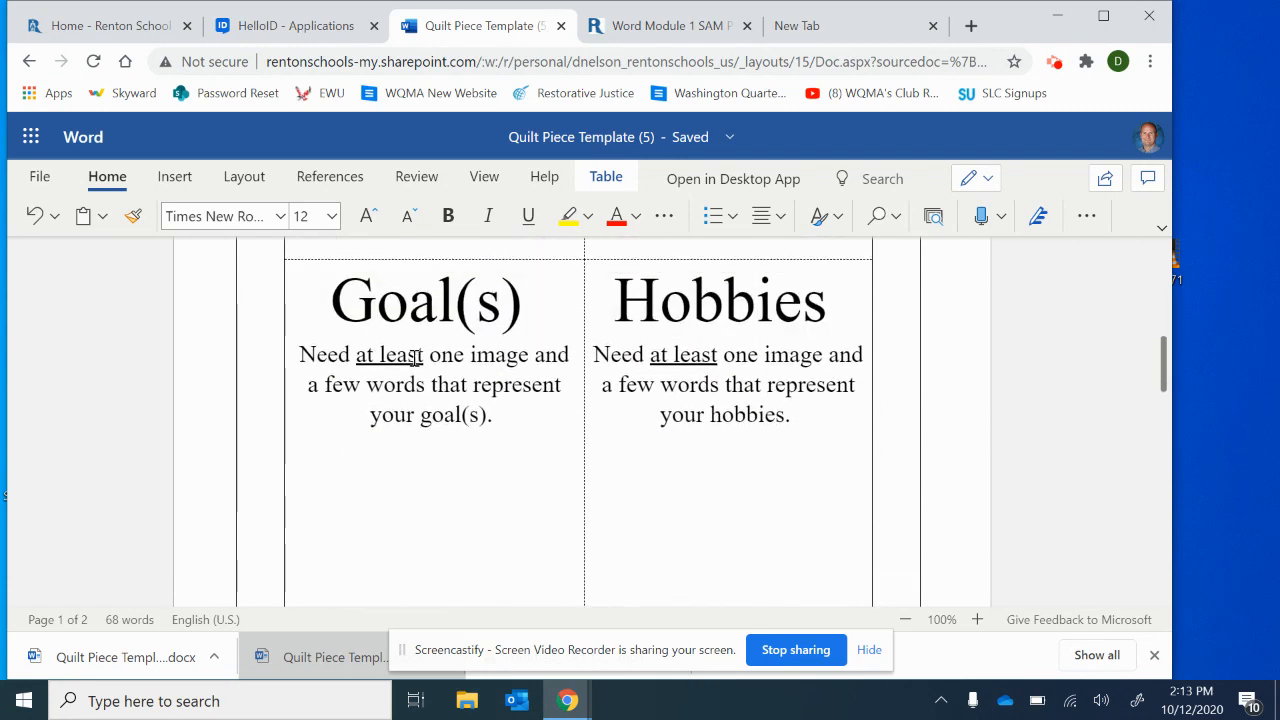
drag(494, 416, 305, 368)
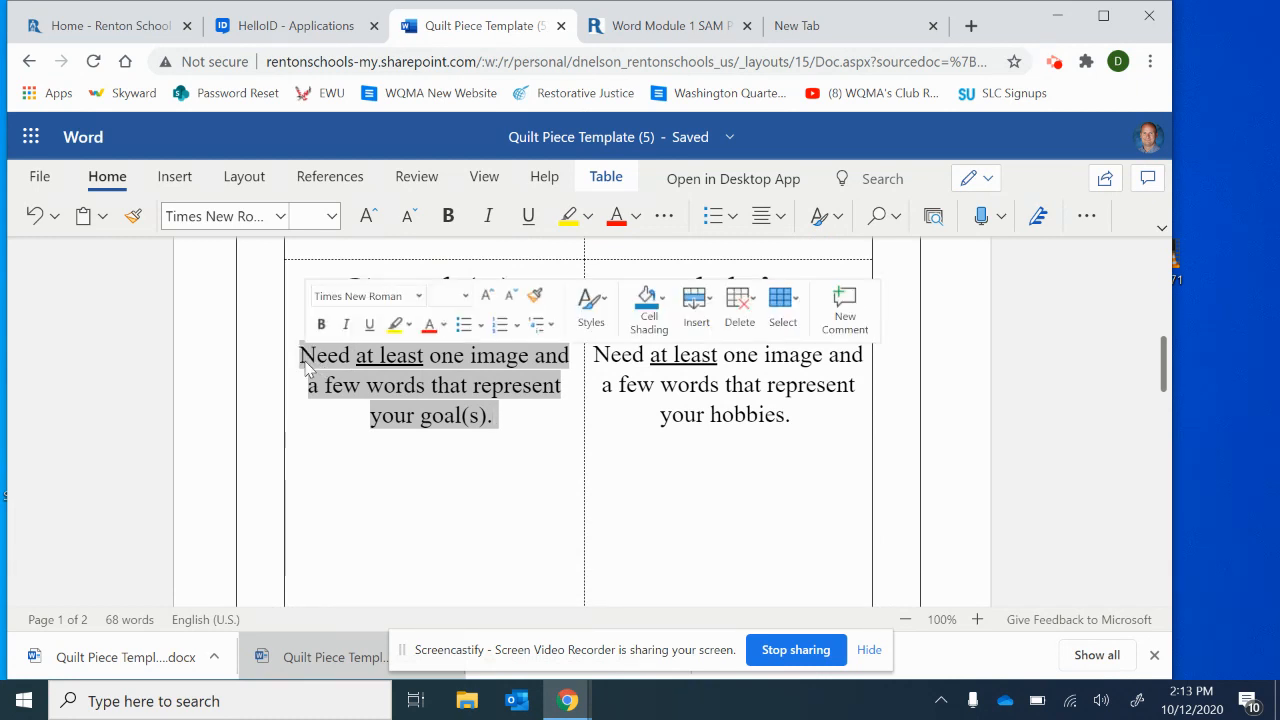
key(Delete)
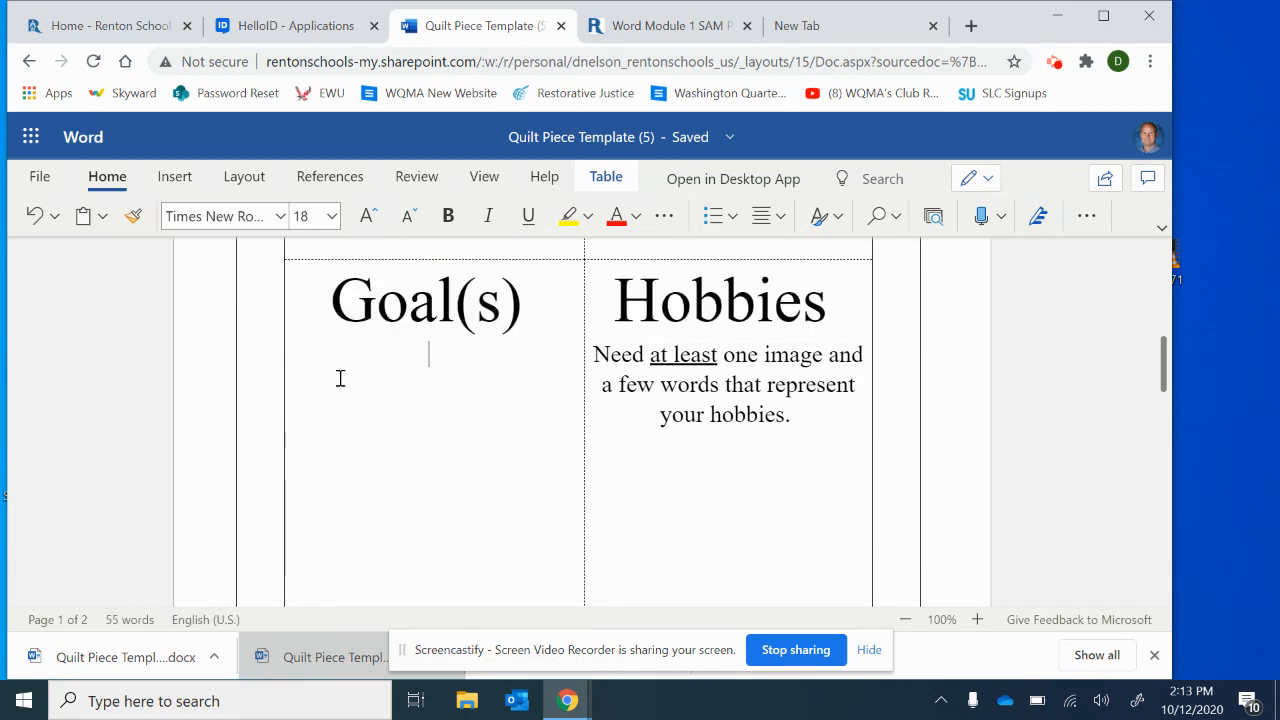
Search Bing's online pictures for "photography" to find an image for the Goal(s) section.
click(176, 177)
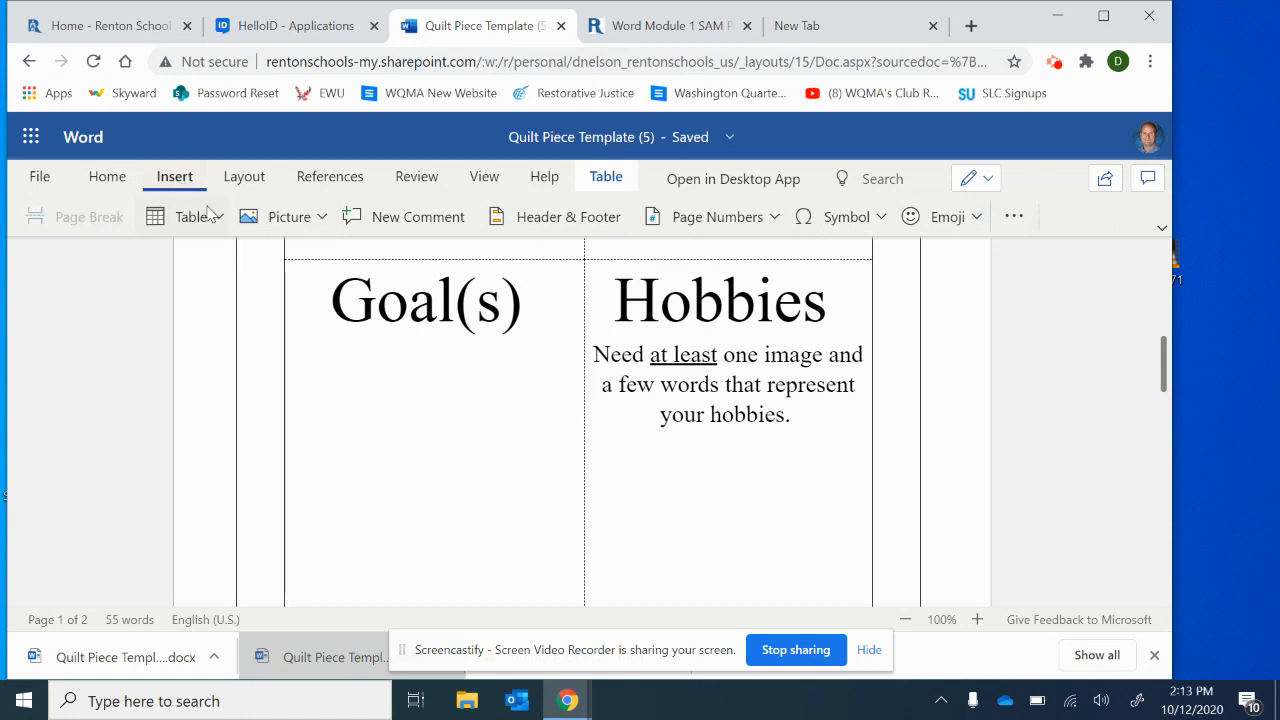
click(318, 218)
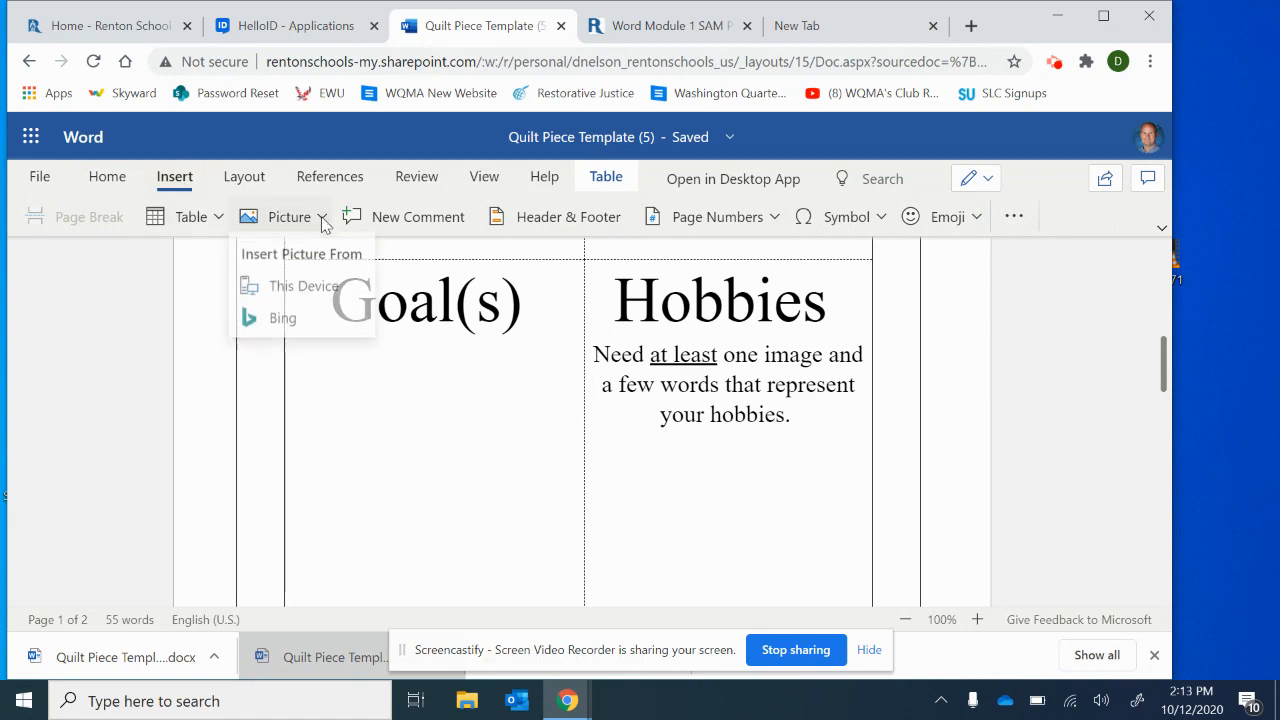
click(290, 328)
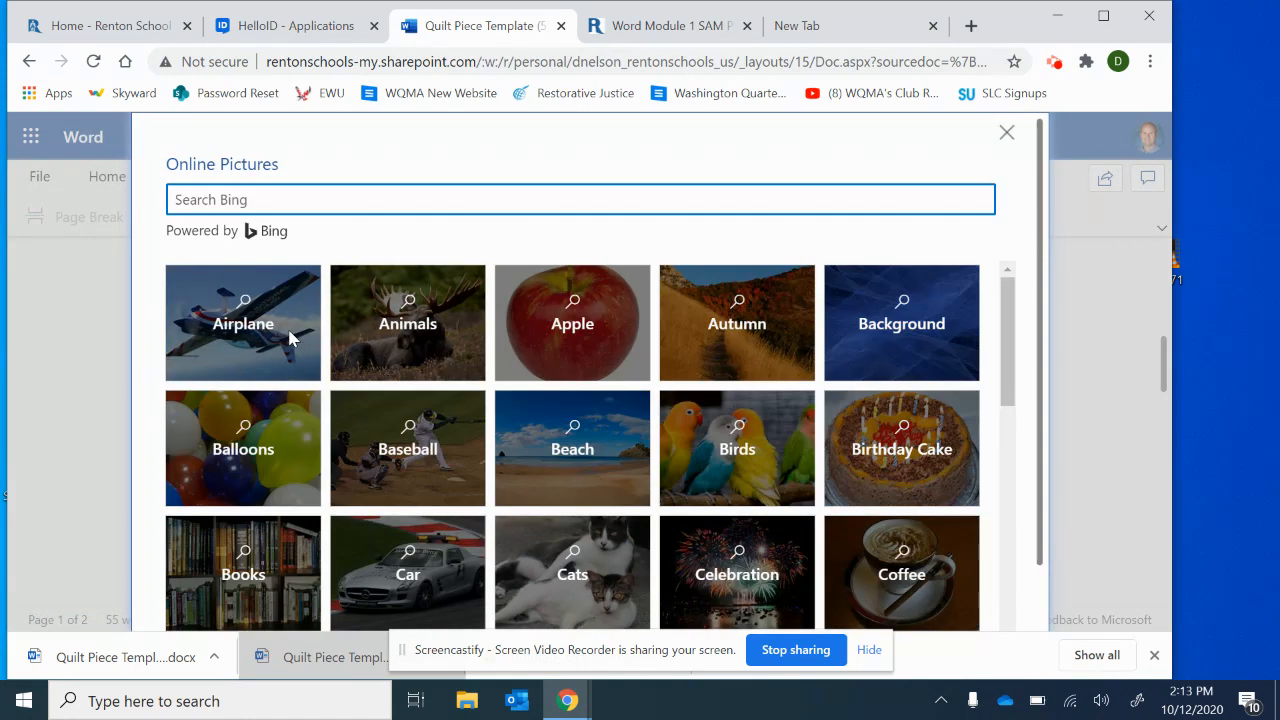
click(361, 198)
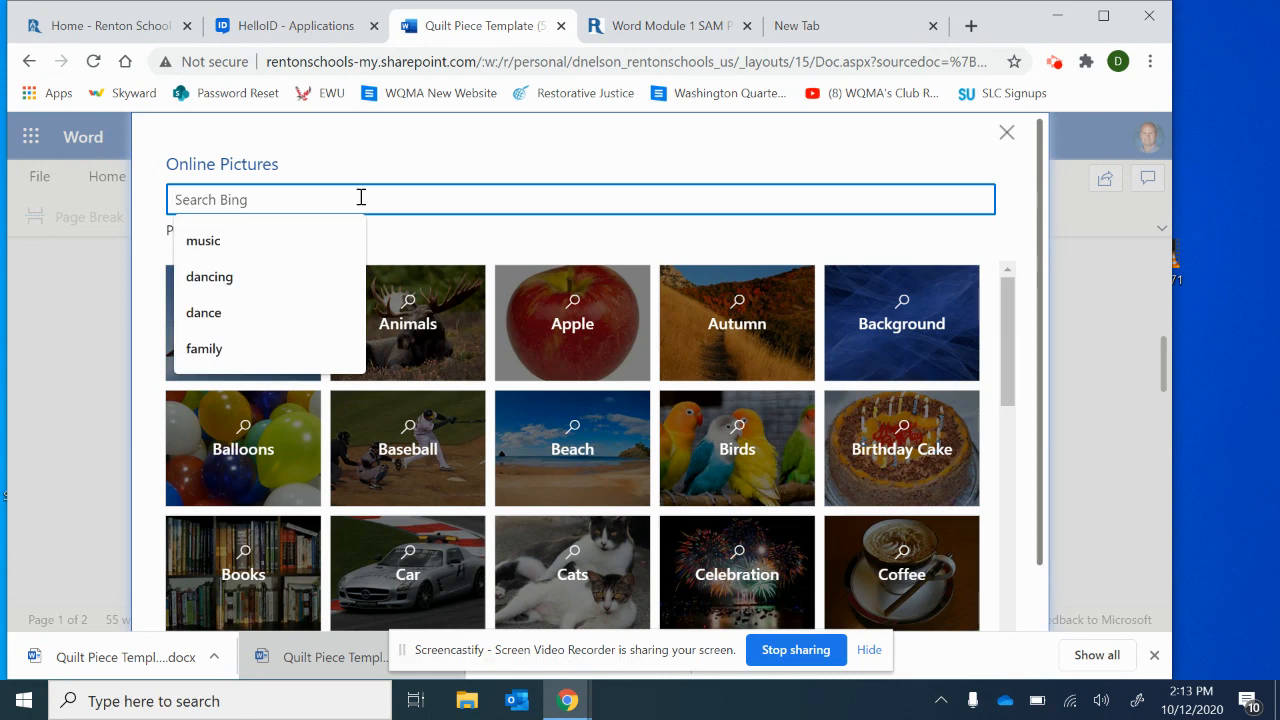
text(teach)
key(BackSpace)
key(BackSpace)
key(BackSpace)
key(BackSpace)
key(BackSpace)
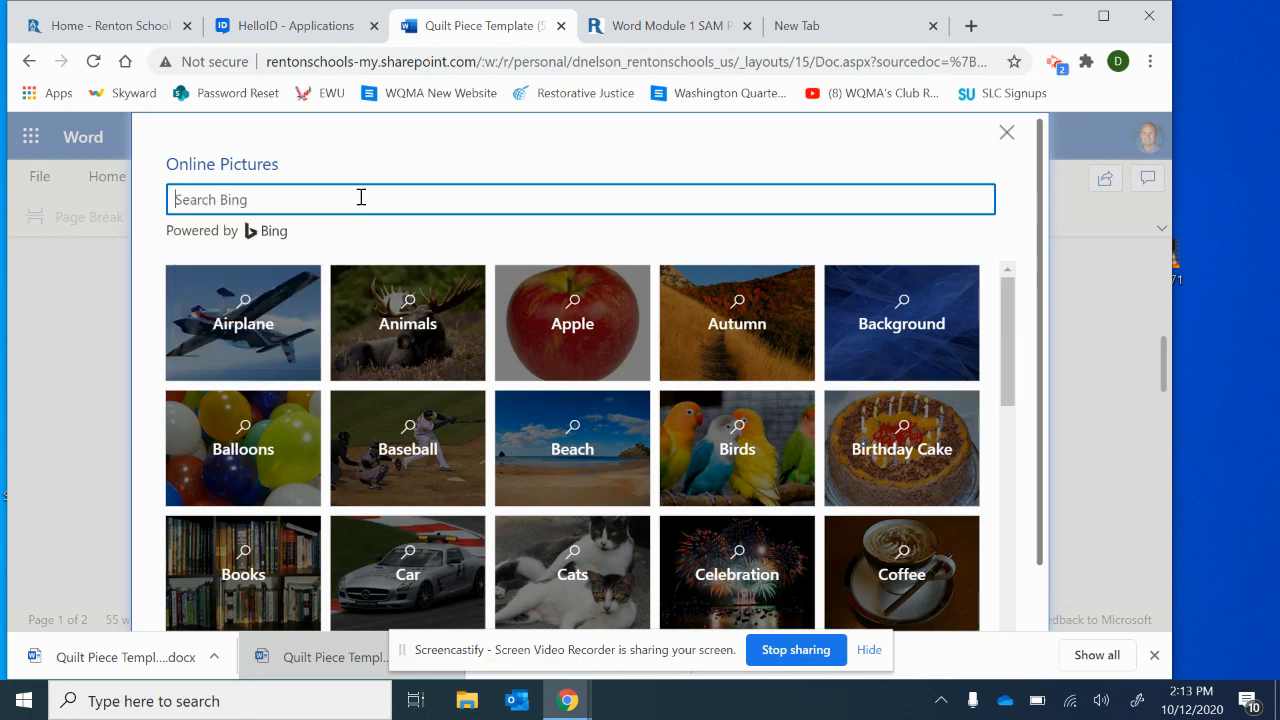
text(photography)
key(Return)
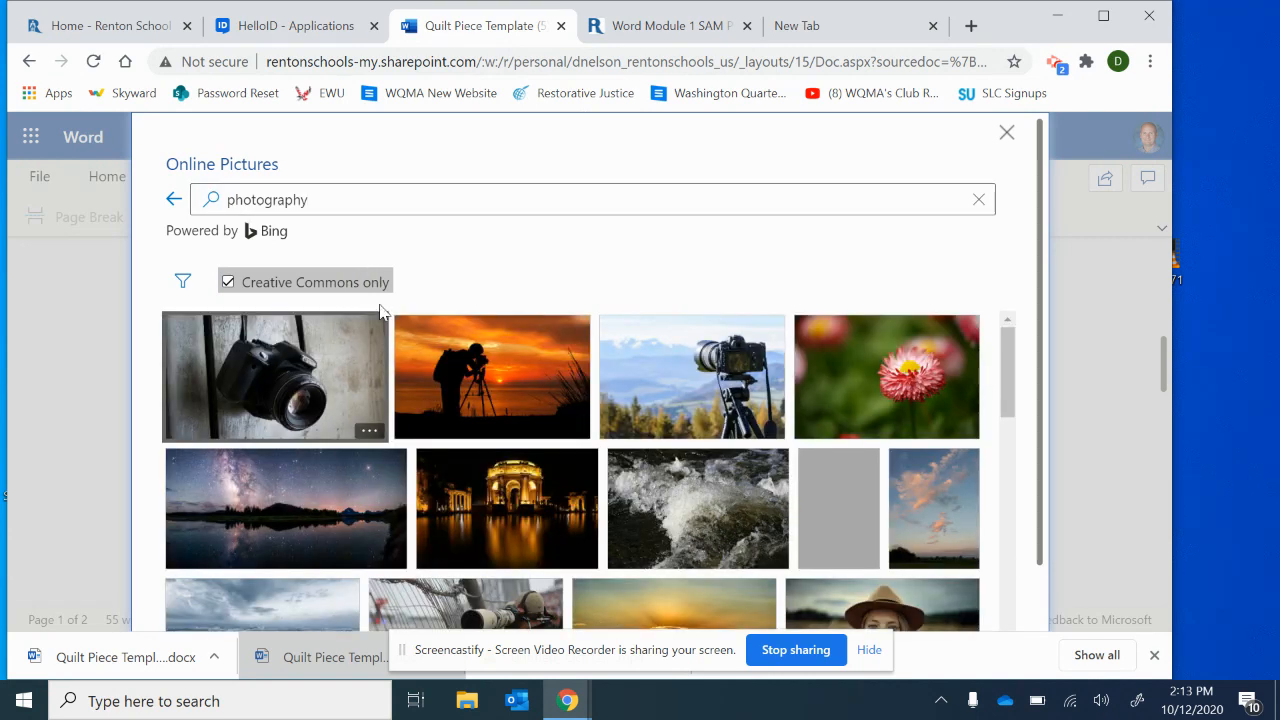
Insert the picture of a black camera lens against a green blurred background beneath the Goal(s) heading.
scroll(380, 310, down, 1)
scroll(380, 305, down, 3)
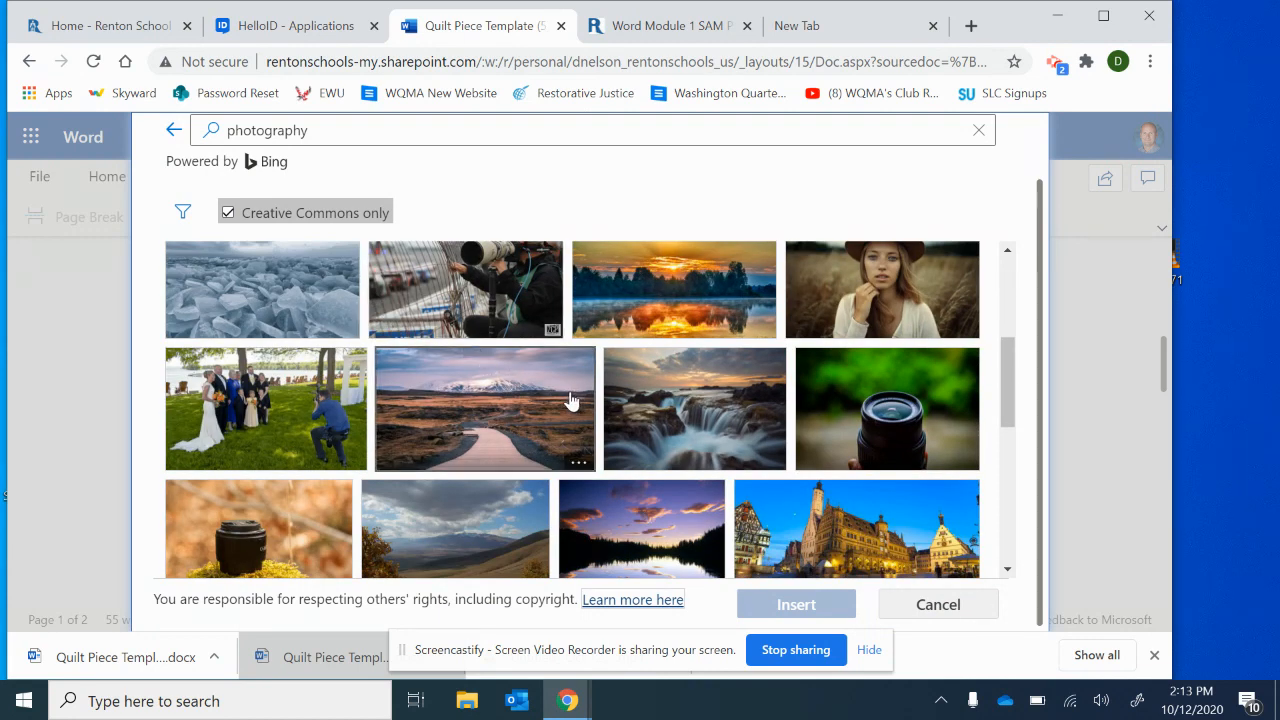
scroll(626, 420, up, 2)
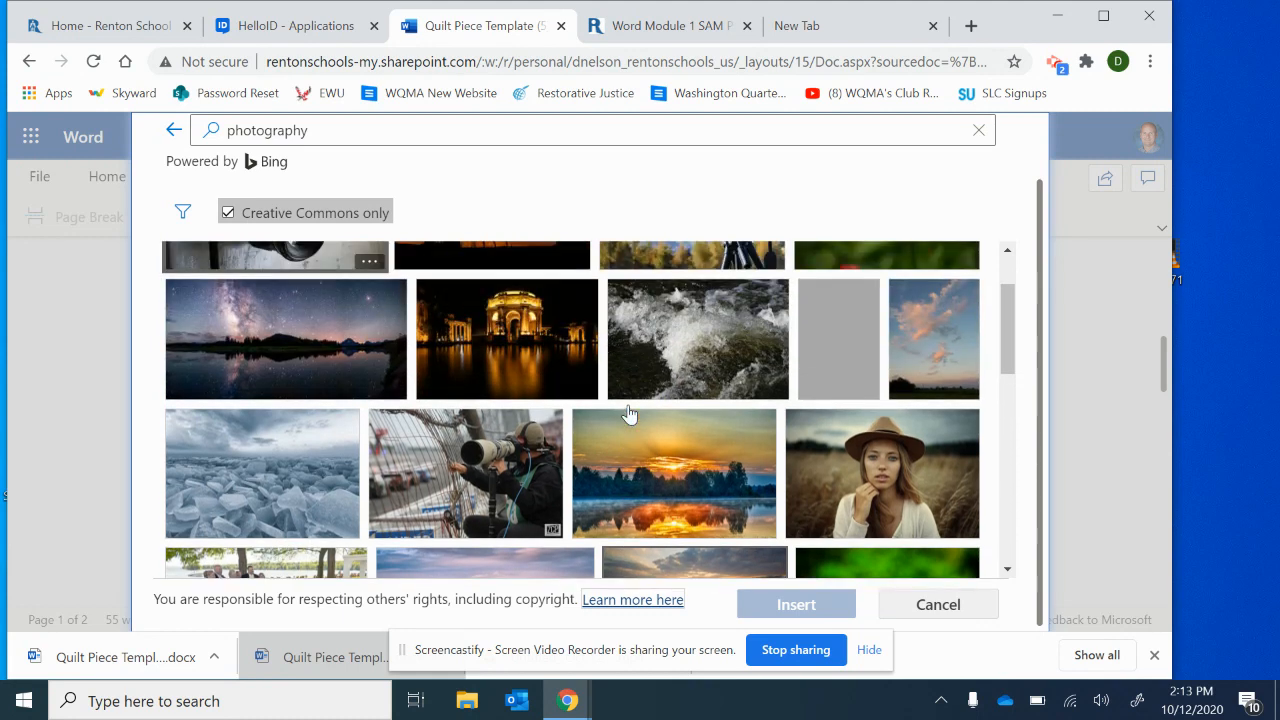
scroll(628, 414, down, 3)
click(903, 429)
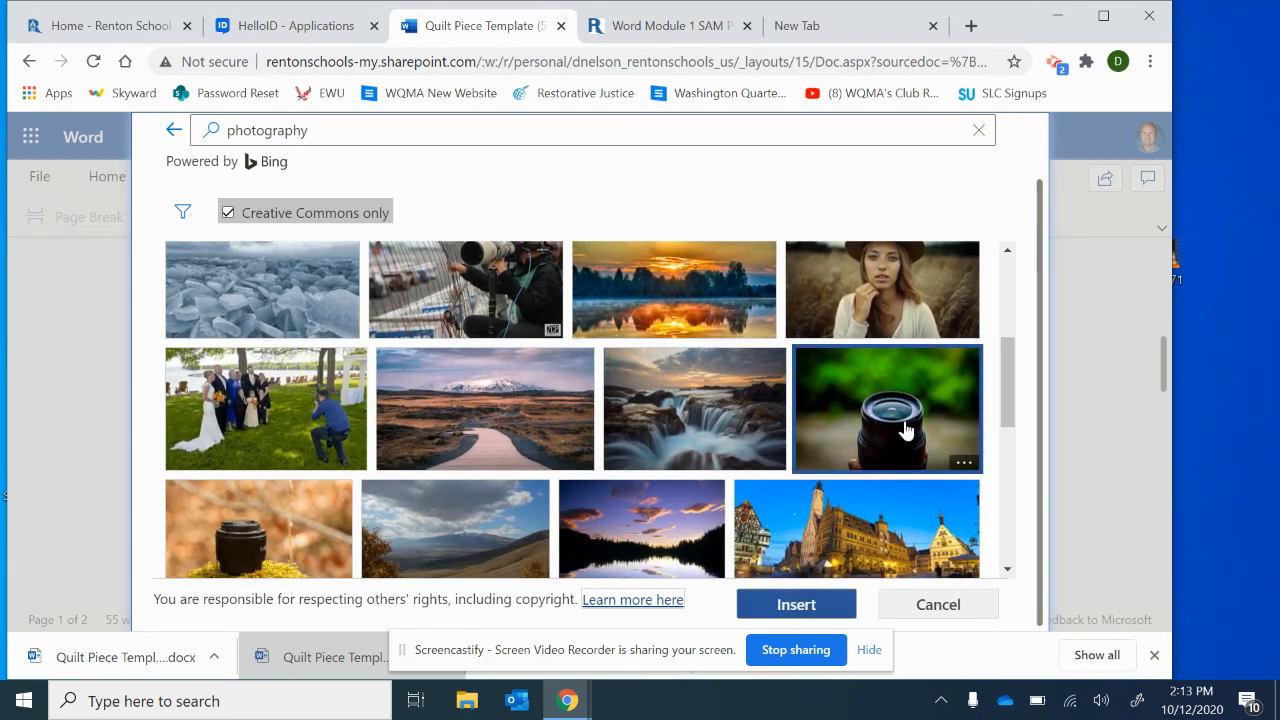
click(800, 606)
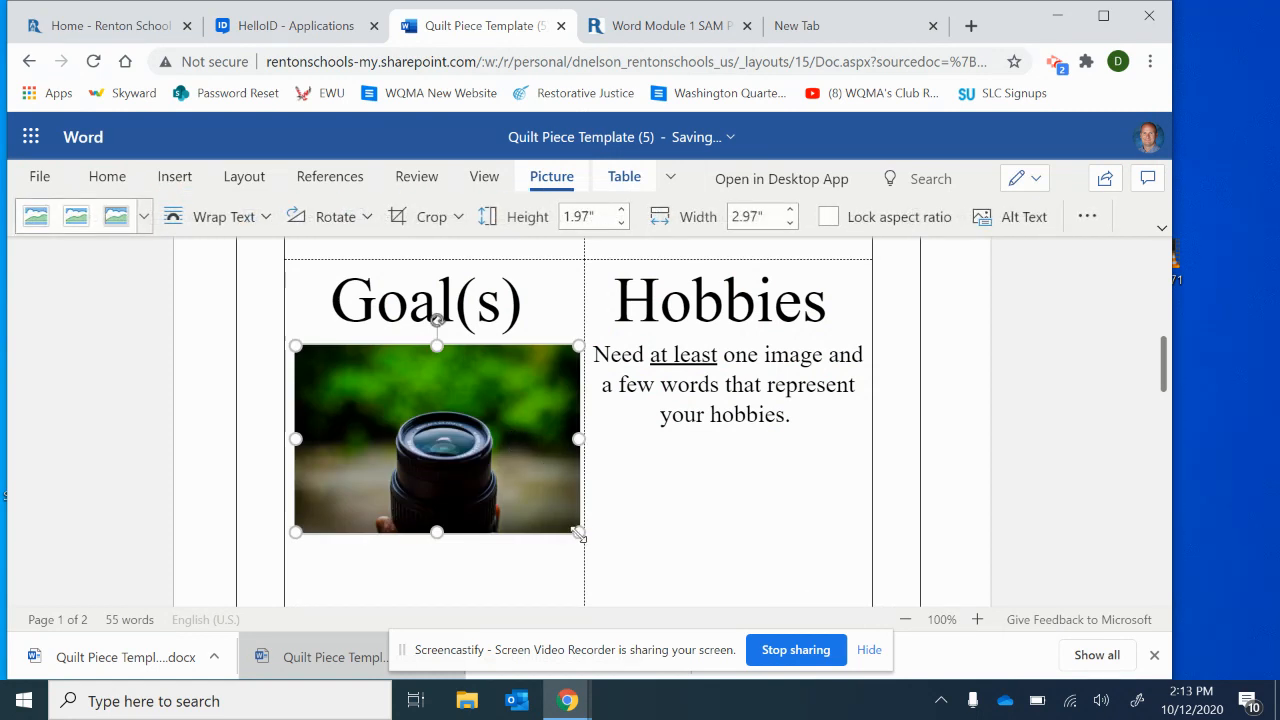
Resize the camera lens picture to about 1.76" high and 2.68" wide so it fits the Goal(s) cell.
drag(577, 532, 536, 481)
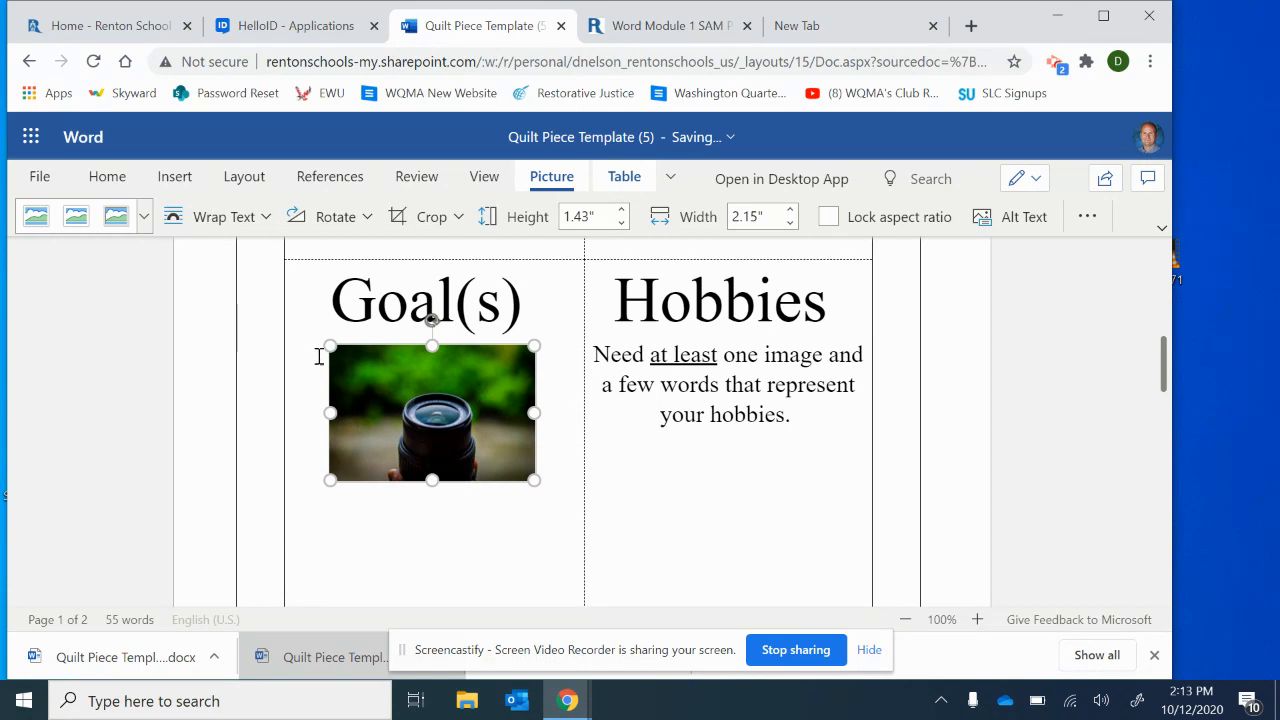
mouse_move(330, 413)
mouse_down()
mouse_move(352, 411)
mouse_move(314, 409)
mouse_up()
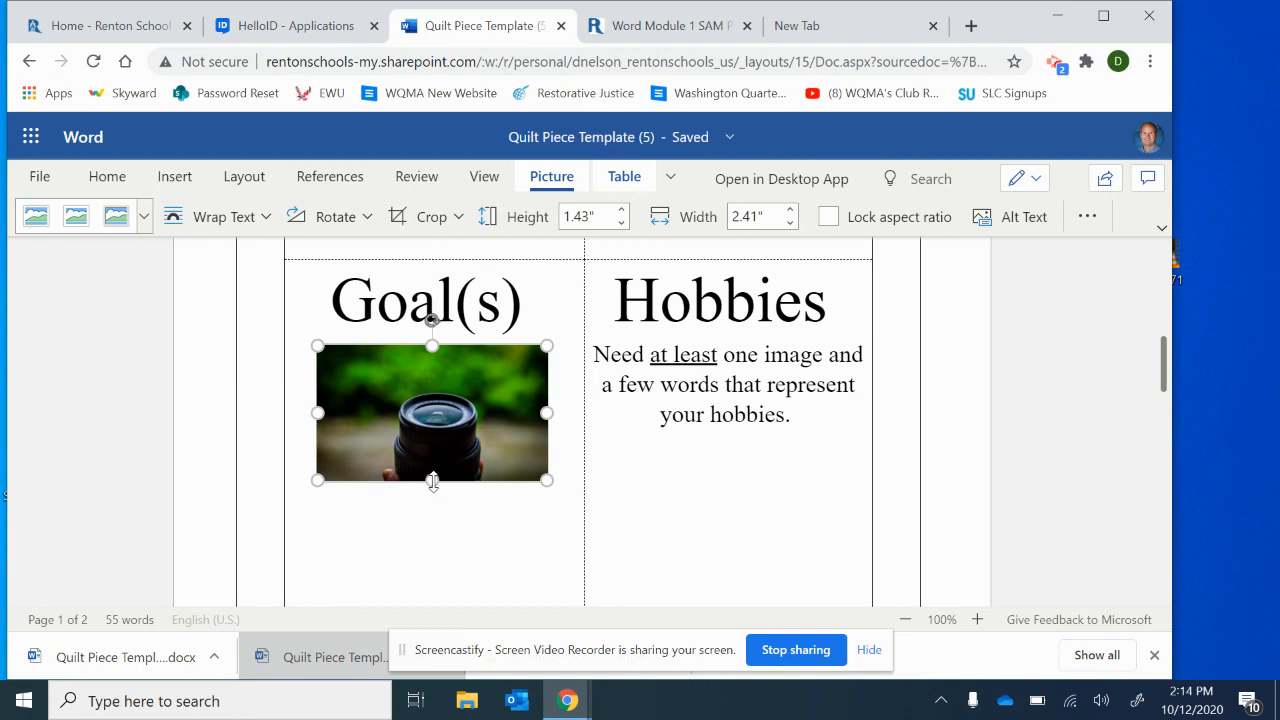
mouse_move(433, 480)
mouse_down()
mouse_move(437, 440)
mouse_move(431, 508)
mouse_move(434, 495)
mouse_up()
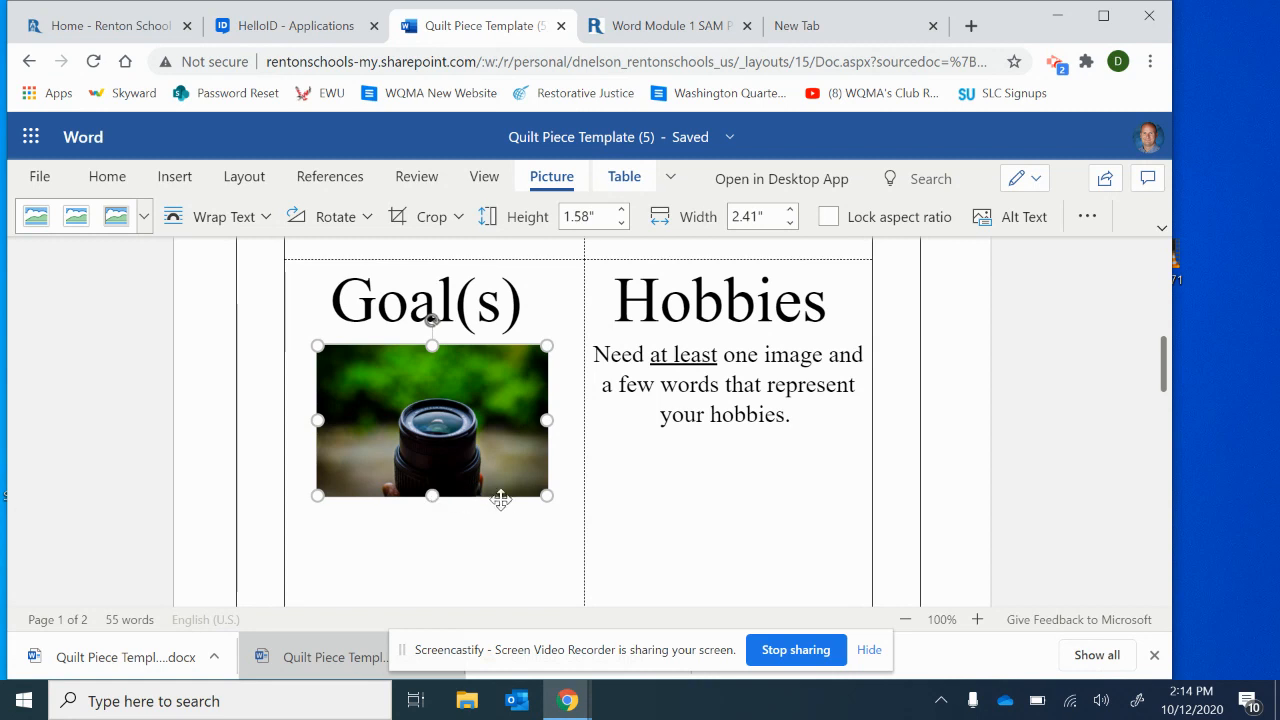
mouse_move(548, 494)
mouse_down()
mouse_move(654, 586)
mouse_move(568, 508)
mouse_up()
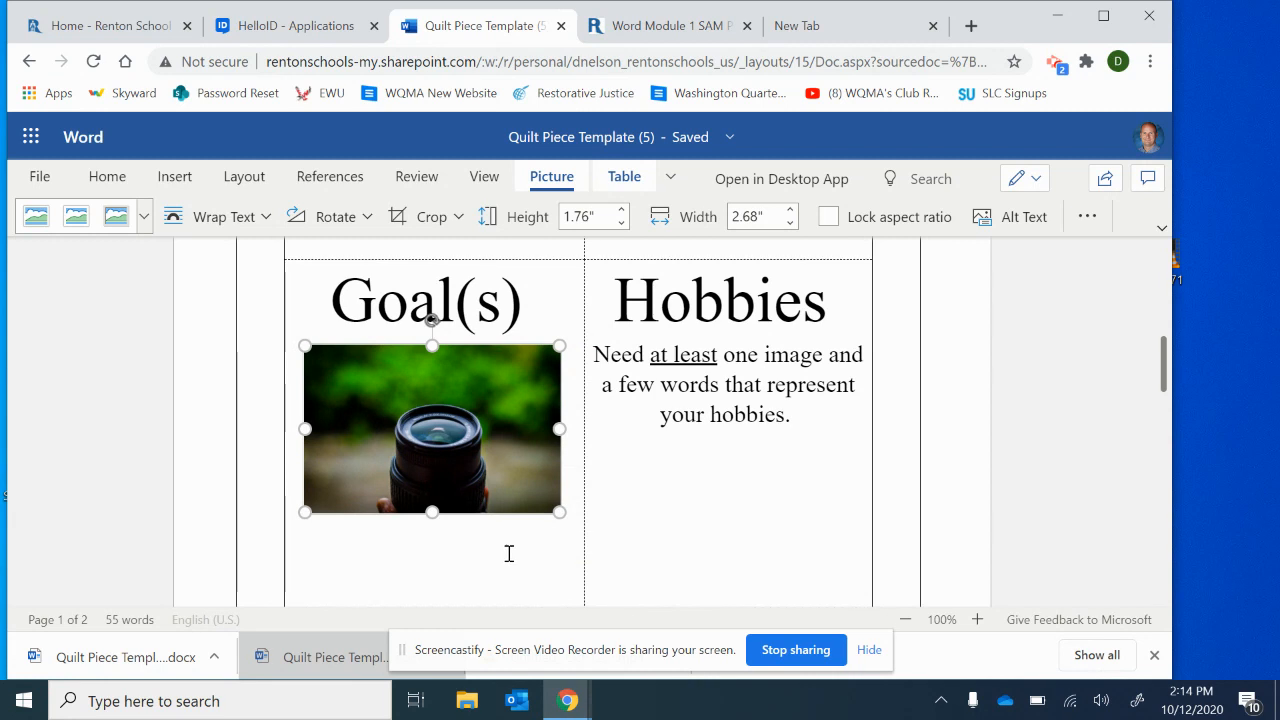
Add the line "Graduate from EWU – teaching cert" below the camera lens picture.
click(572, 488)
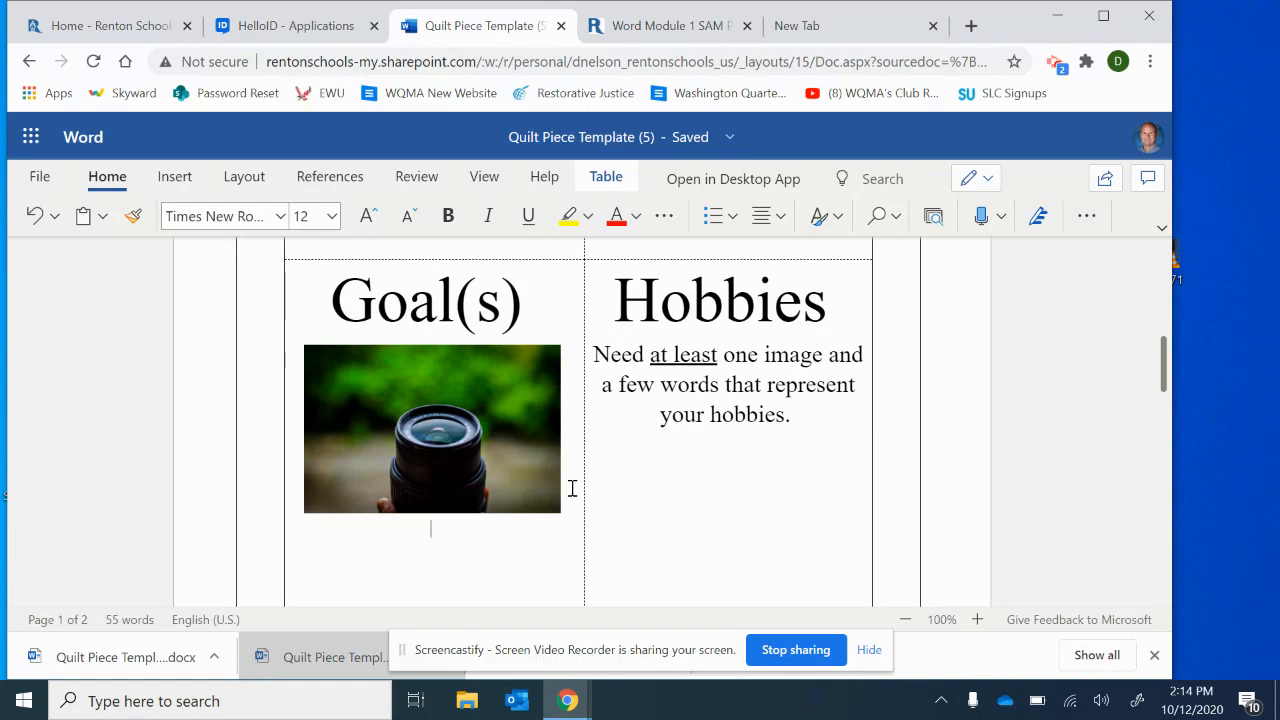
text(Gra)
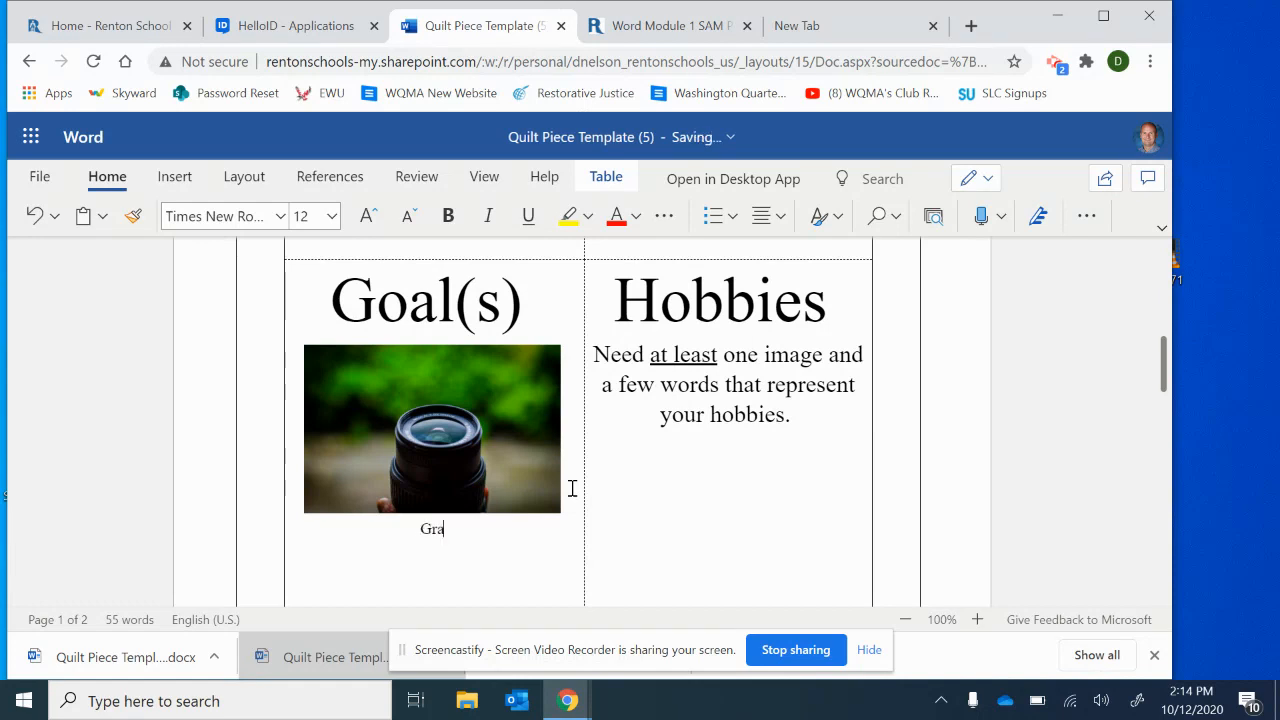
text(duate from EWU - teach)
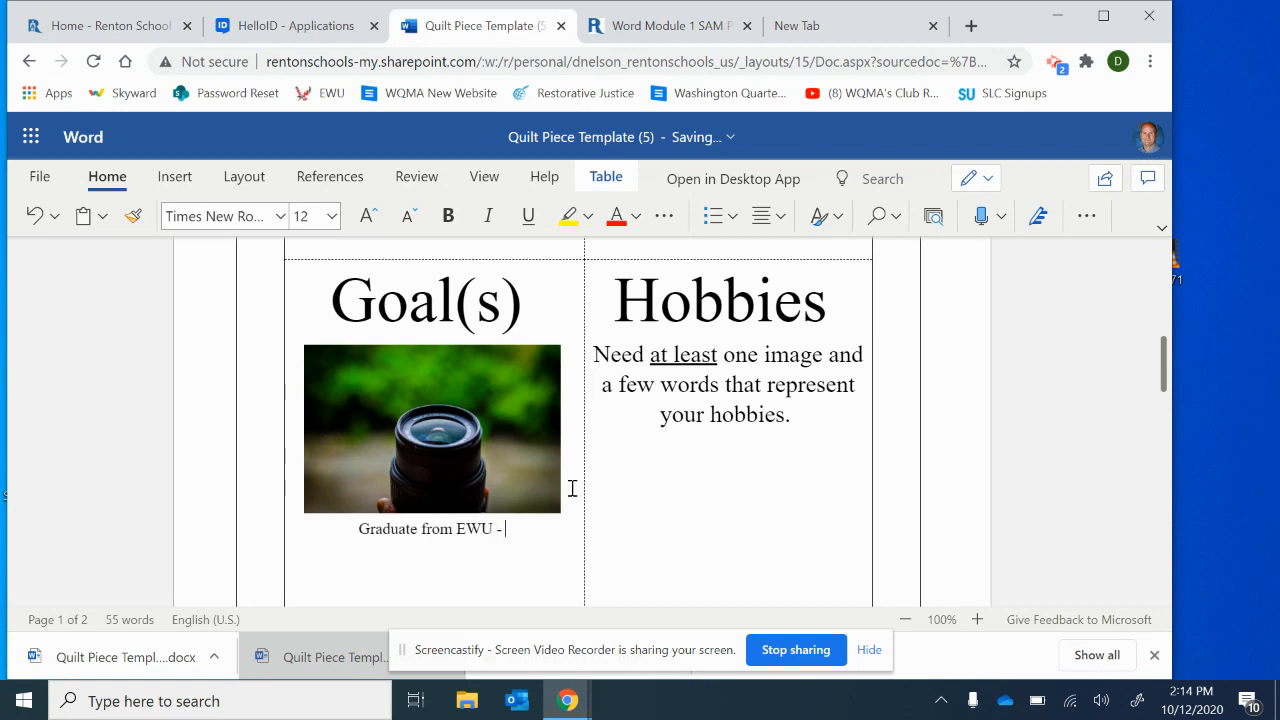
text(ing cert)
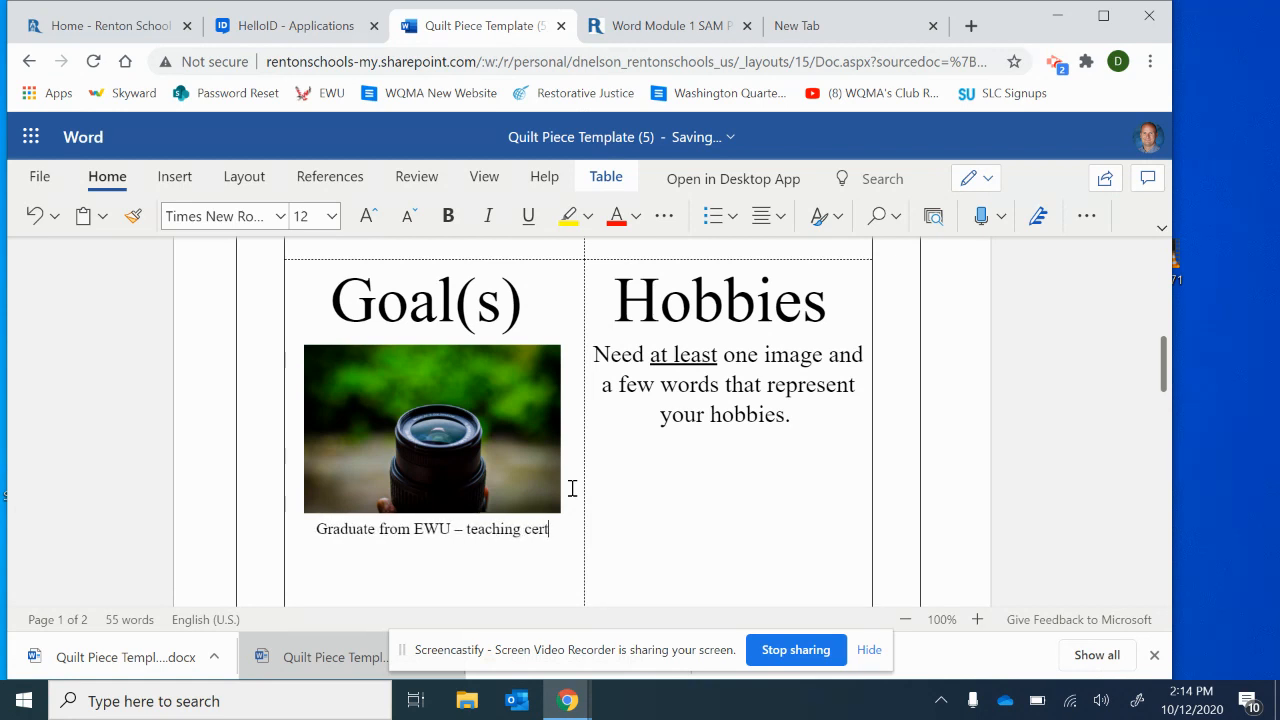
Add the lines "4.0 GPA" and "Life long learning" beneath the EWU line in the Goal(s) section.
key(Return)
text(4.0 GPA)
key(BackSpace)
text(A)
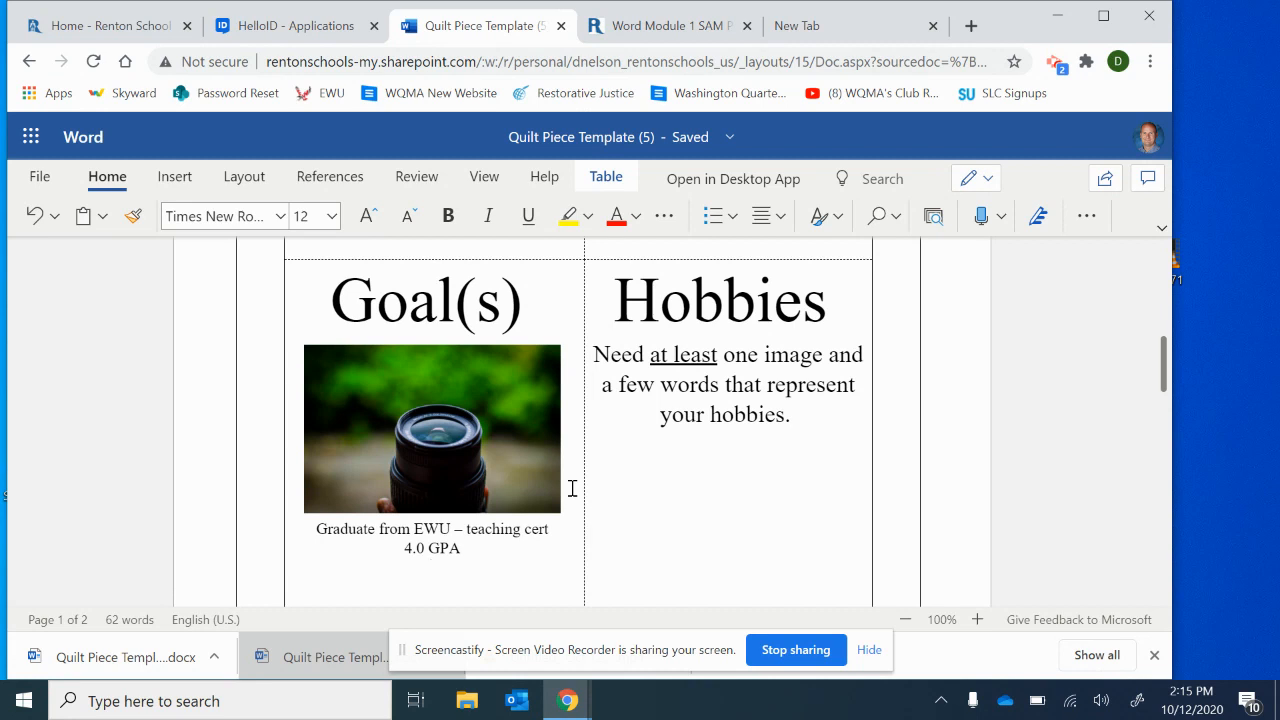
text(e l)
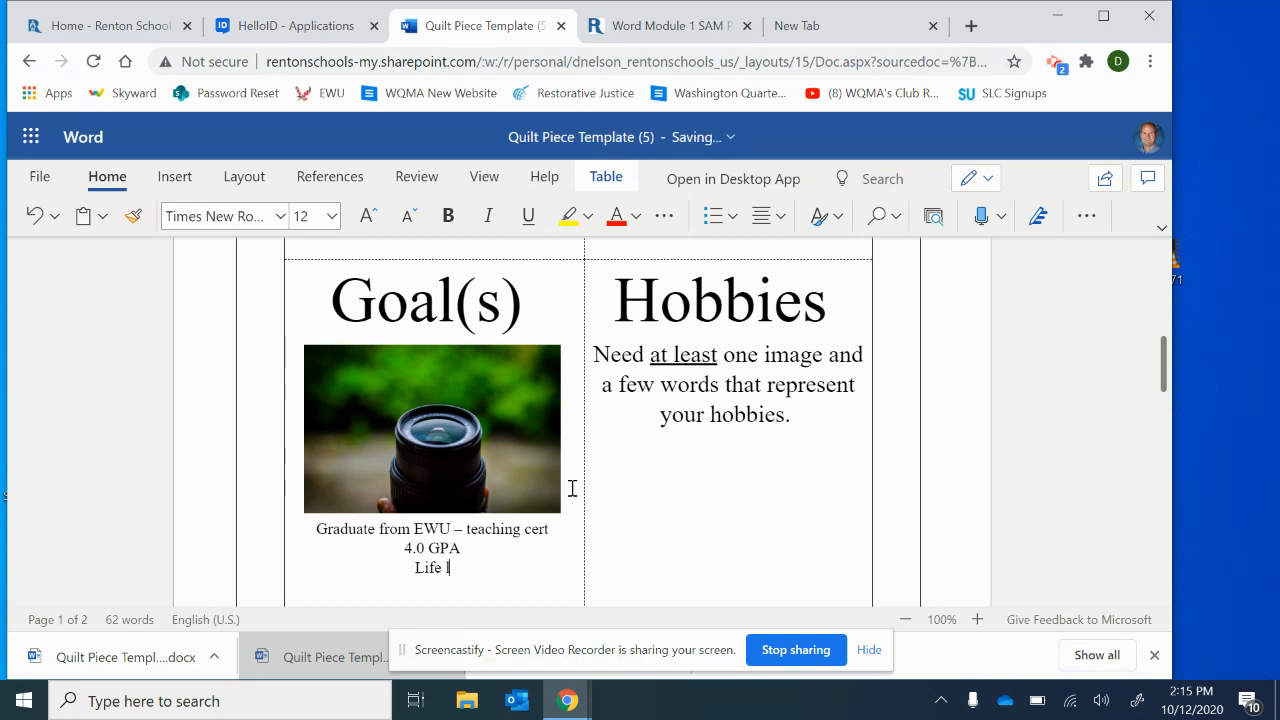
text(ong learning)
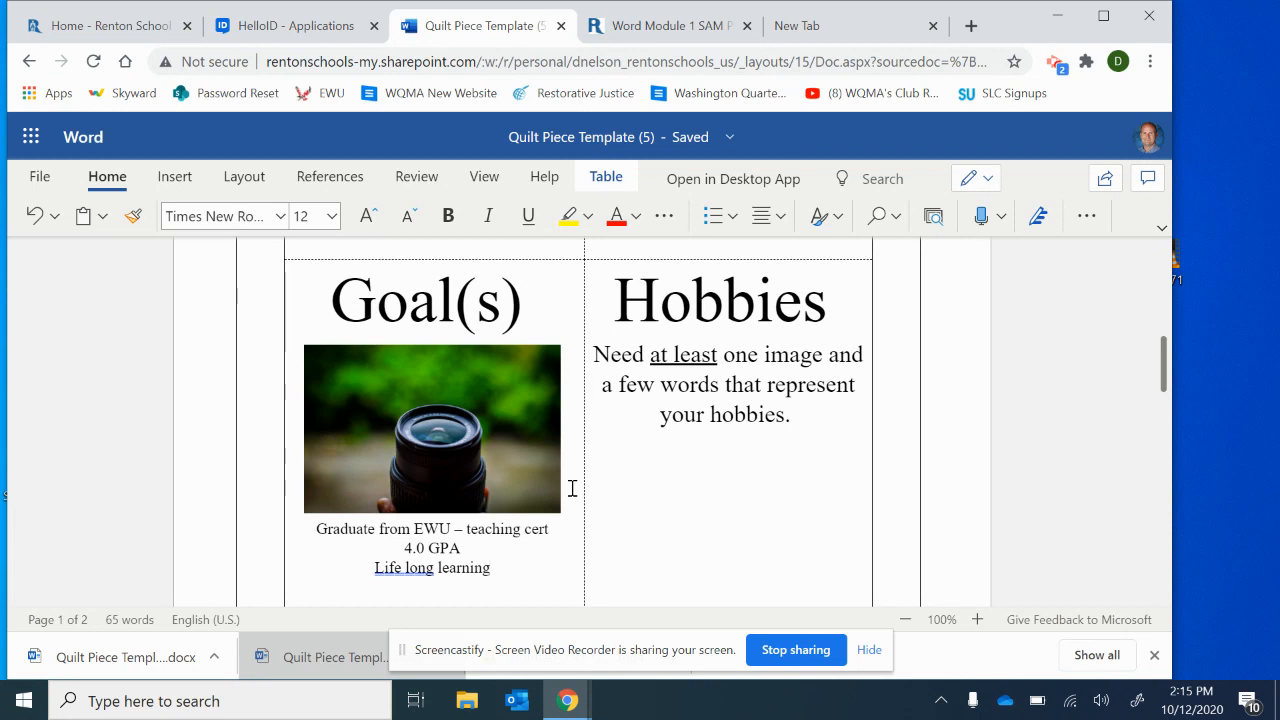
Correct the flagged words "Life long" in the Goal(s) text with the suggested spelling "Lifelong".
click(732, 414)
drag(807, 417, 730, 385)
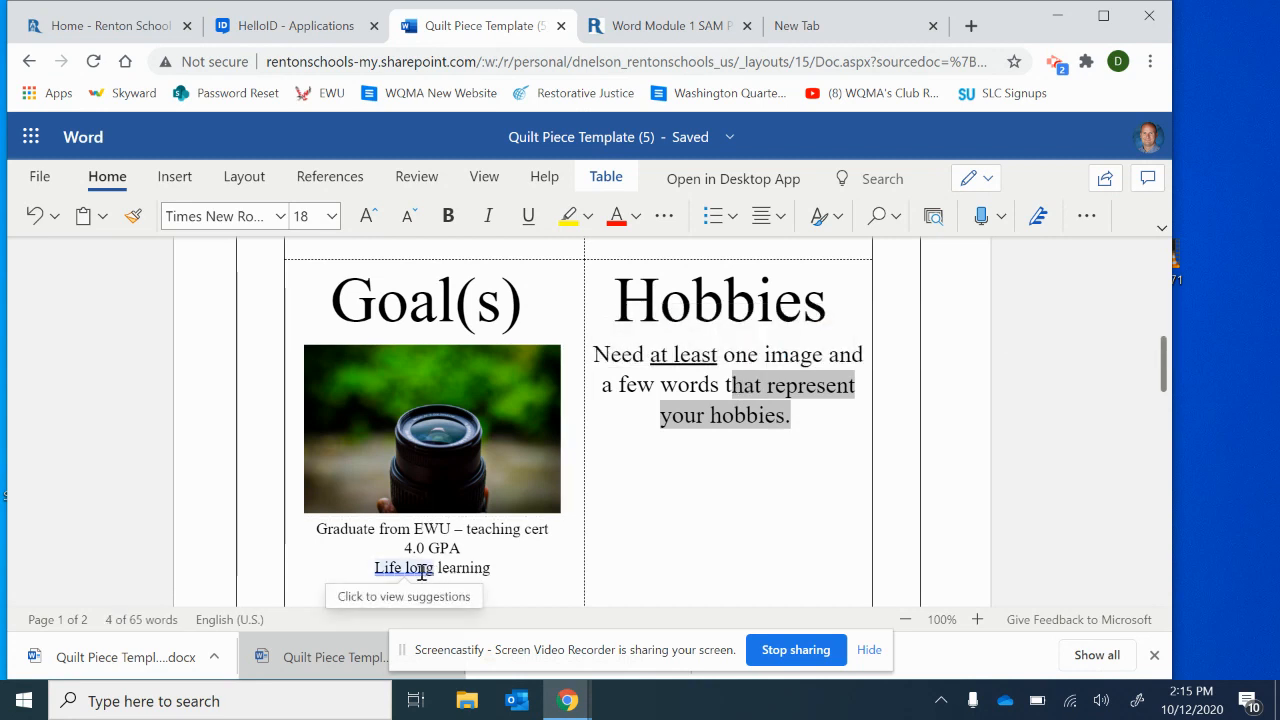
right_click(390, 568)
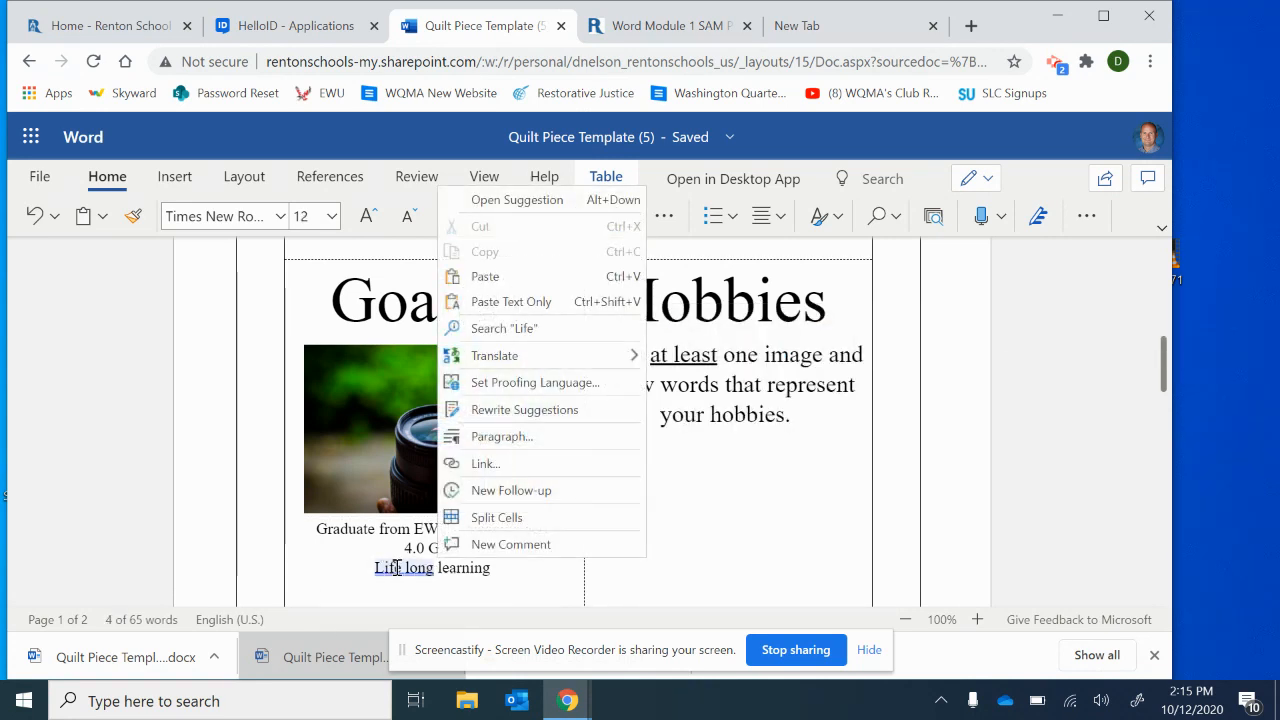
click(395, 568)
click(400, 566)
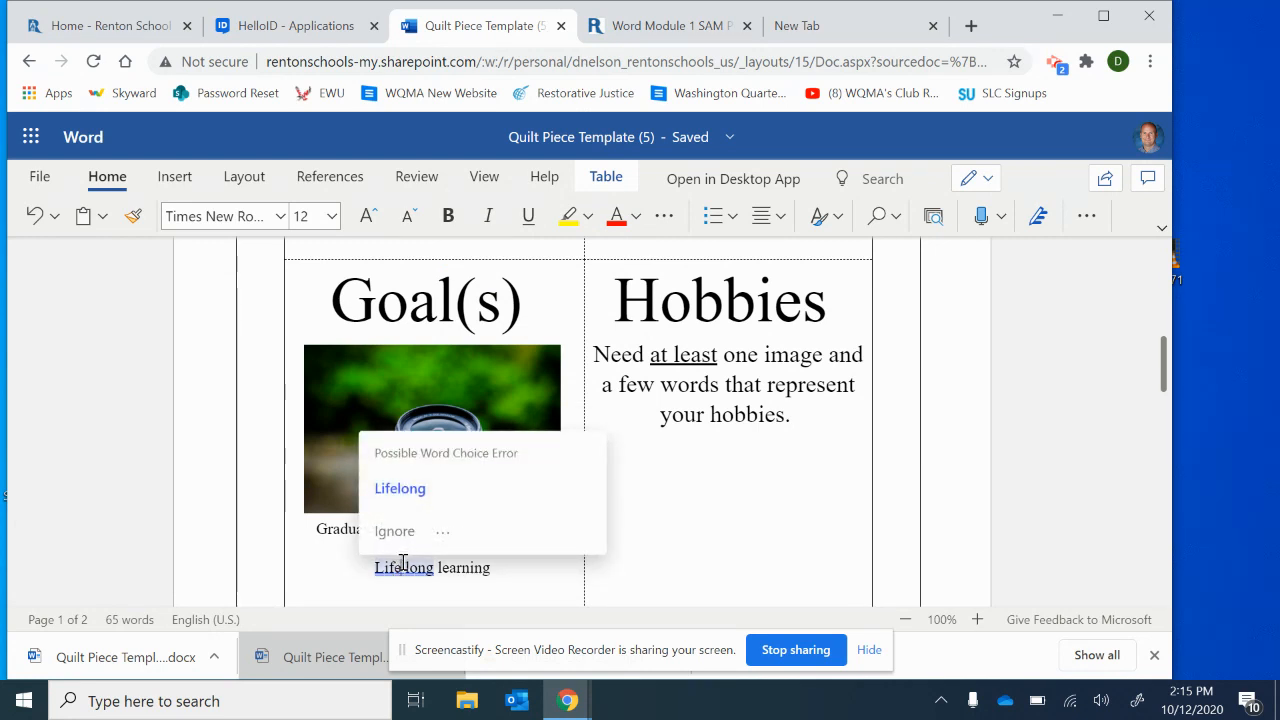
click(409, 488)
Delete the placeholder instructions beneath the Hobbies heading.
click(677, 480)
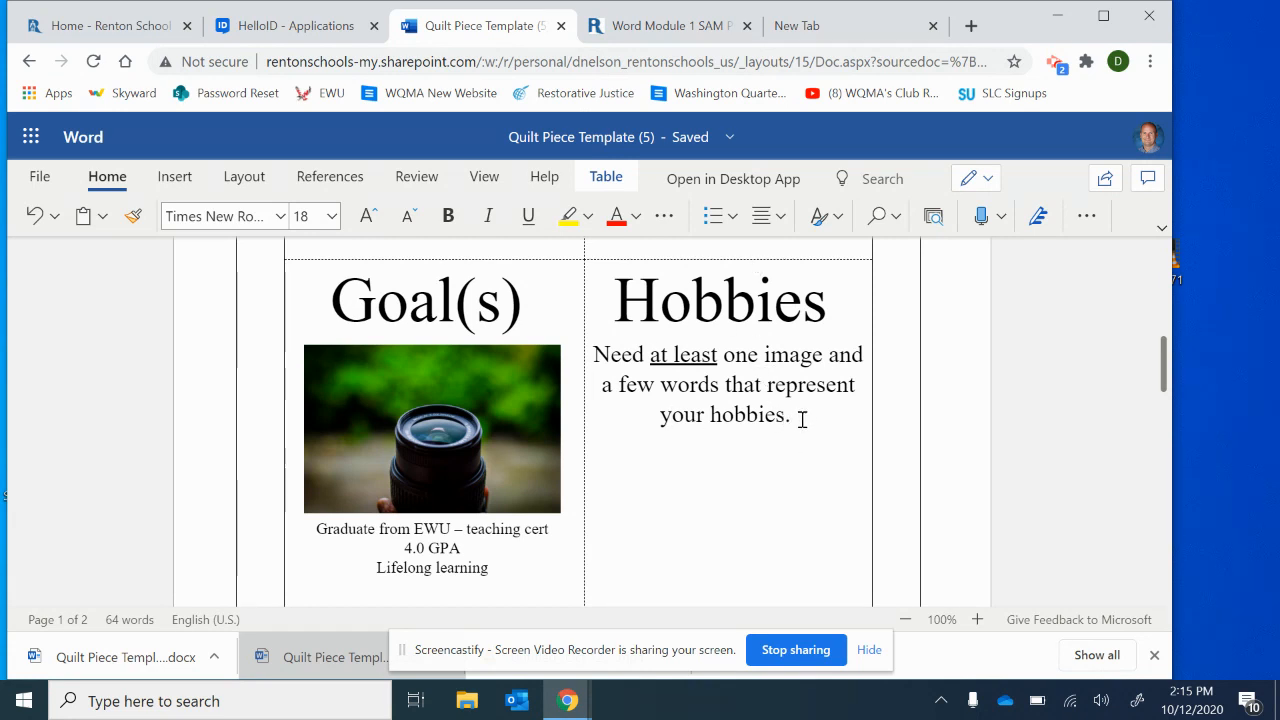
drag(802, 418, 600, 363)
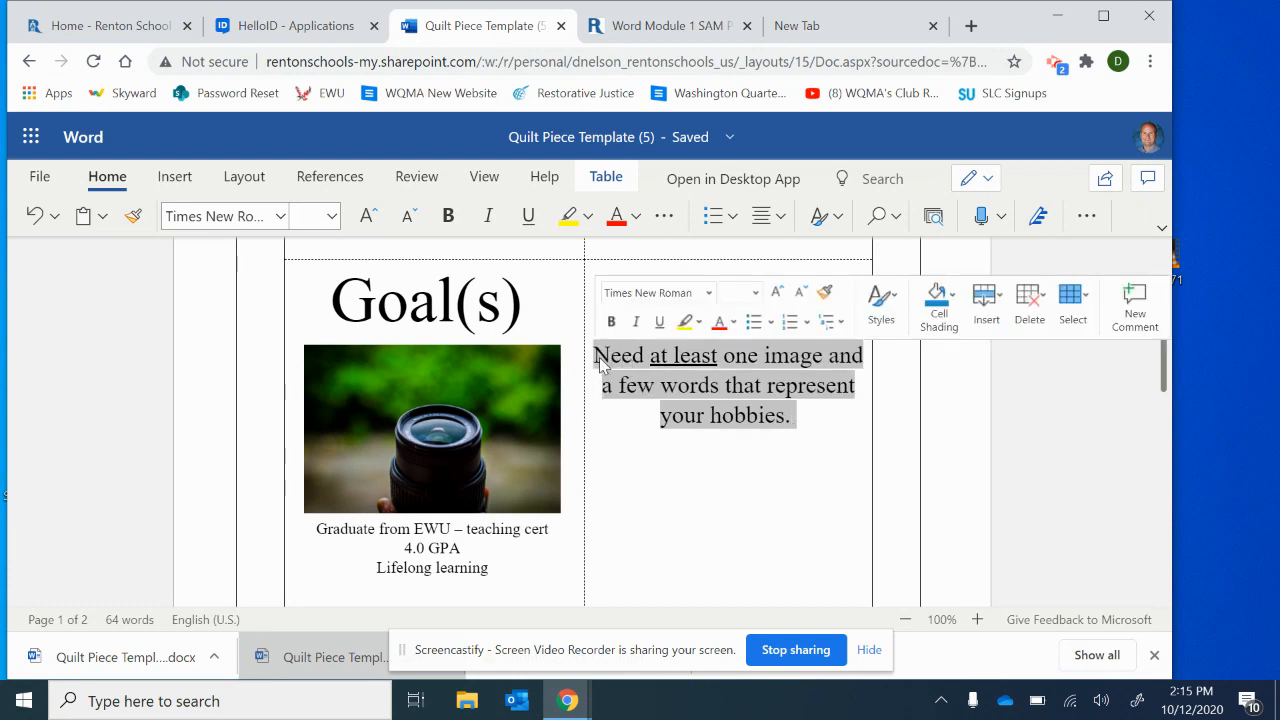
key(BackSpace)
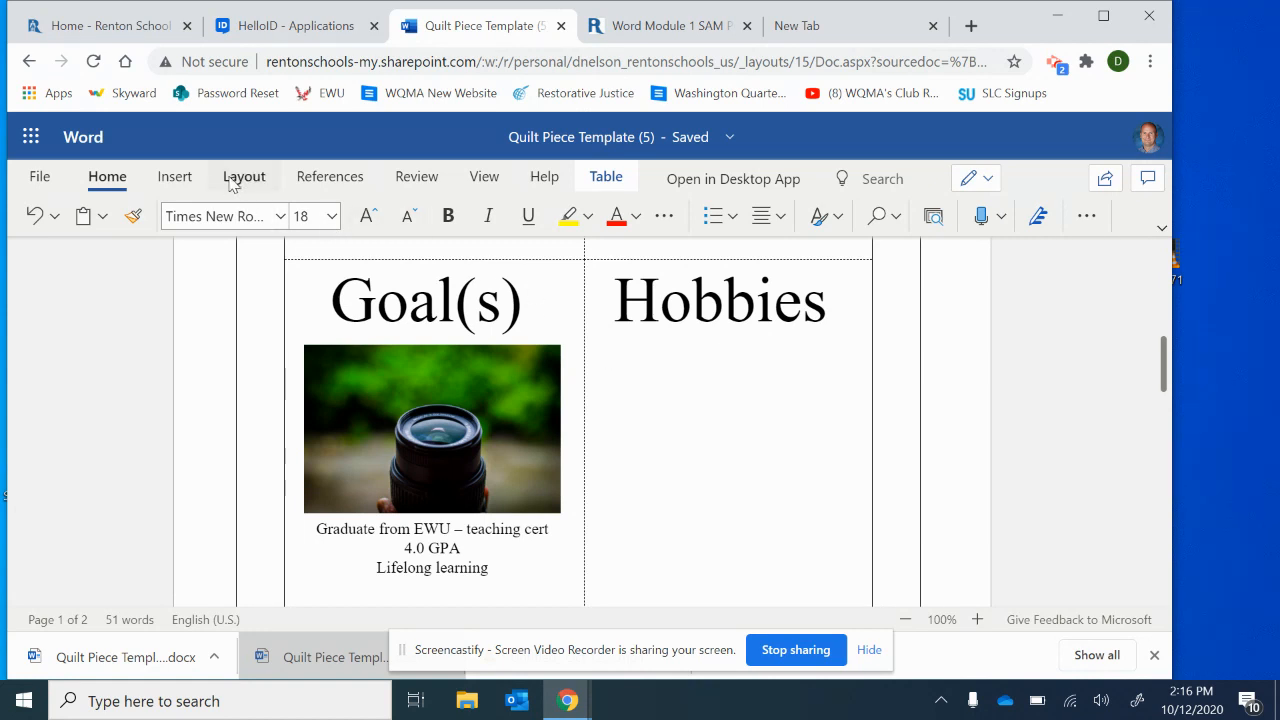
click(185, 178)
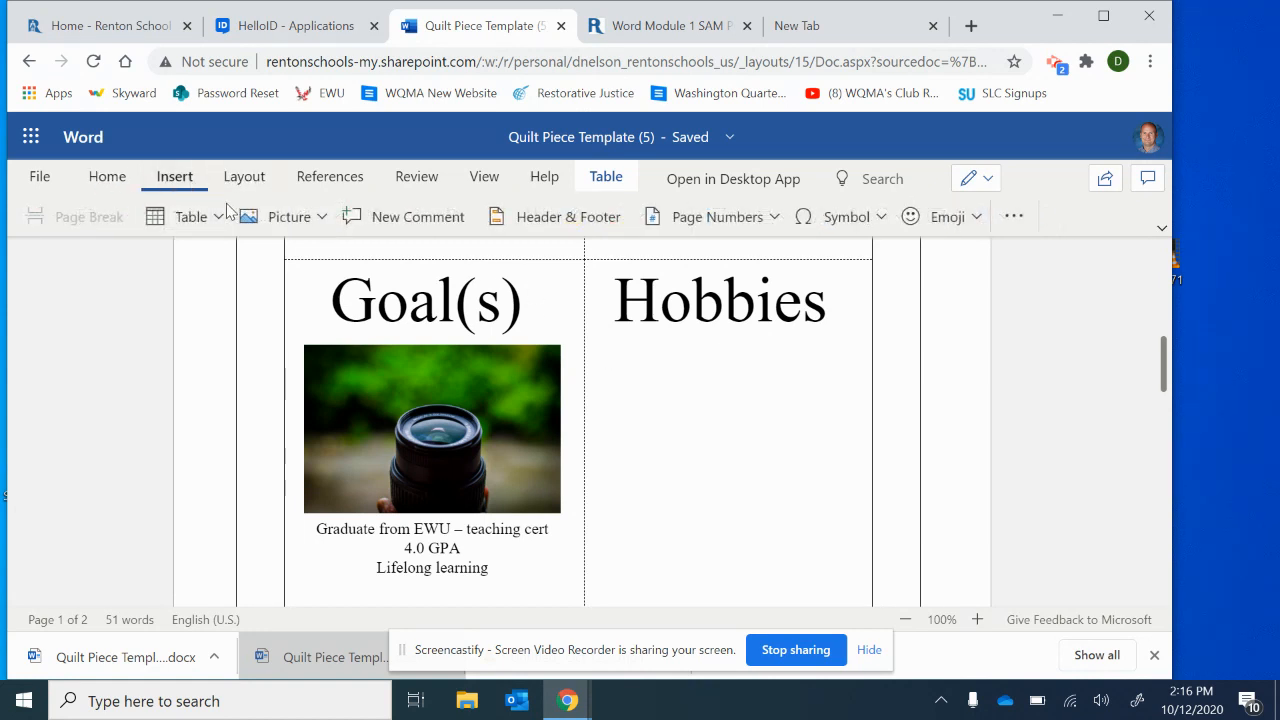
click(276, 217)
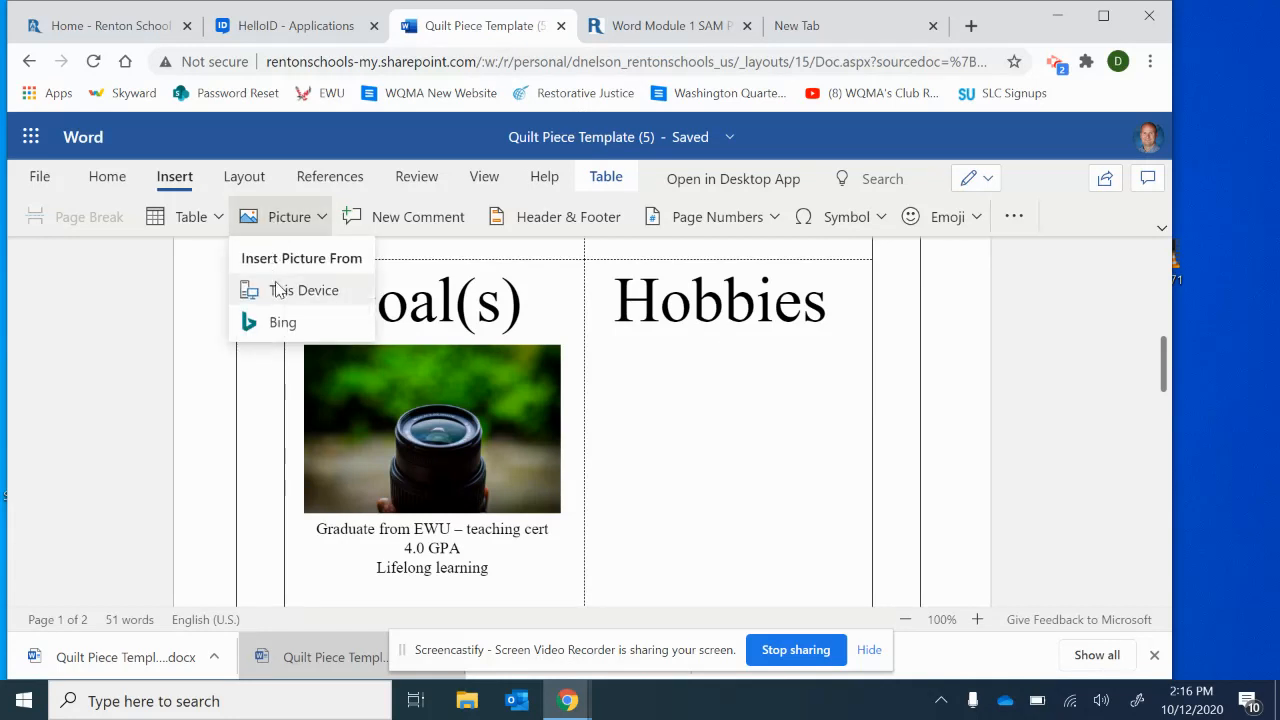
click(280, 291)
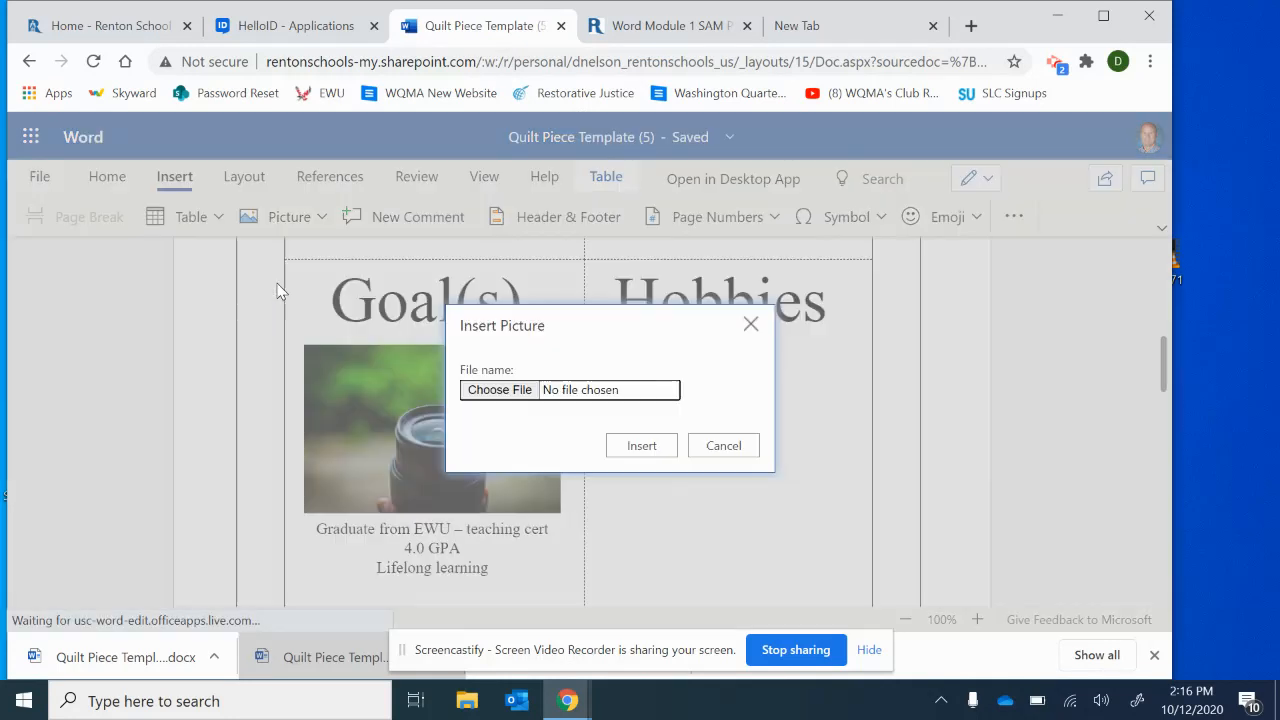
click(688, 446)
click(246, 180)
Search Bing's online pictures for "photography" to find an image for the Hobbies section.
click(192, 185)
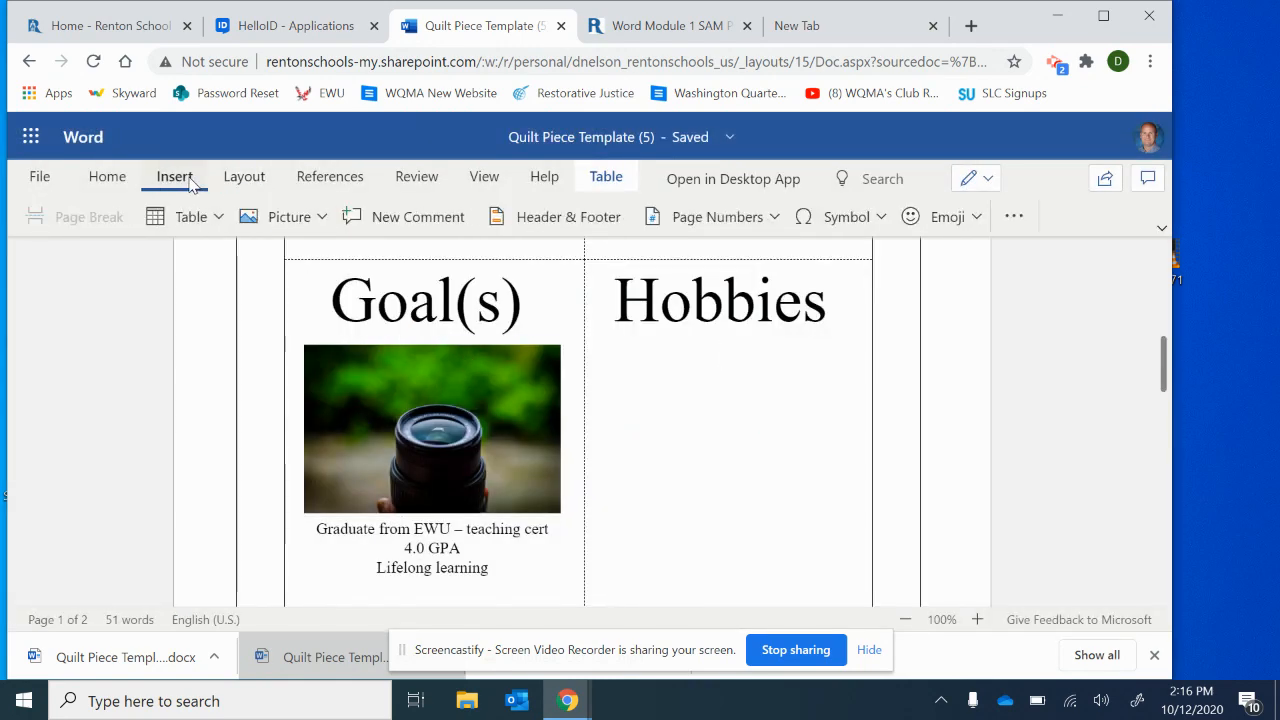
click(282, 216)
click(285, 322)
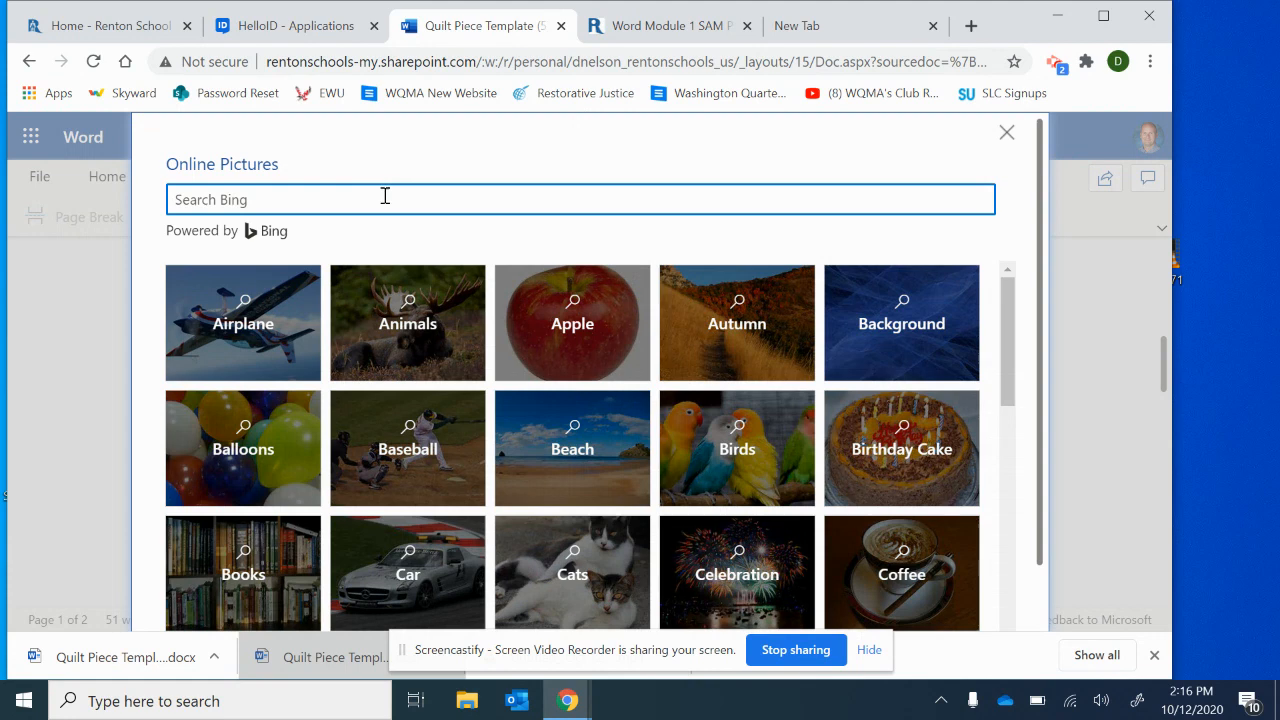
click(375, 200)
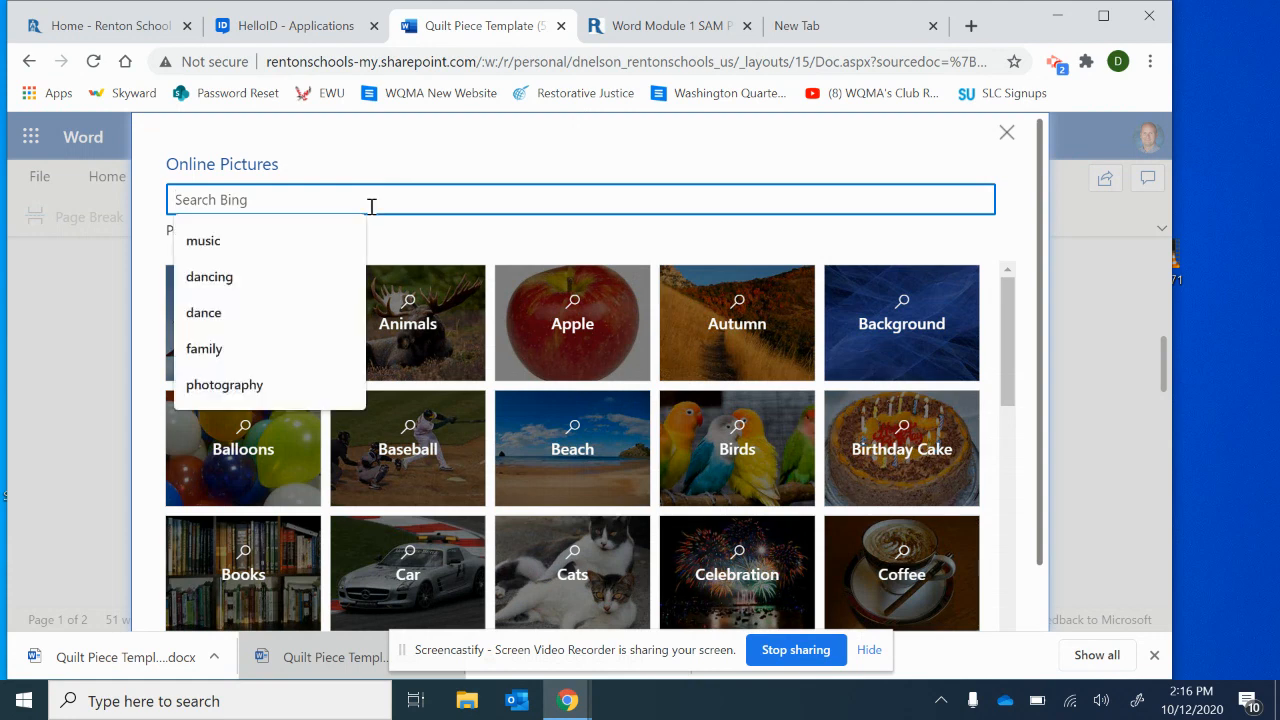
text(photography)
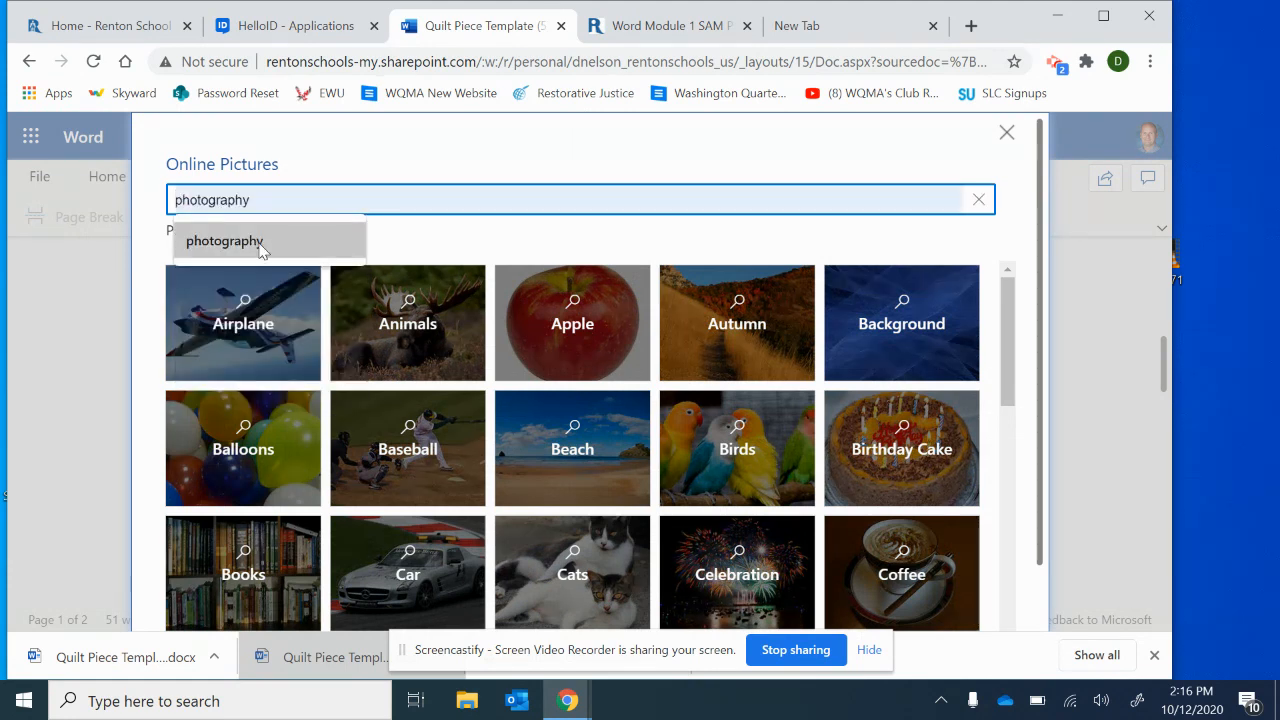
click(257, 240)
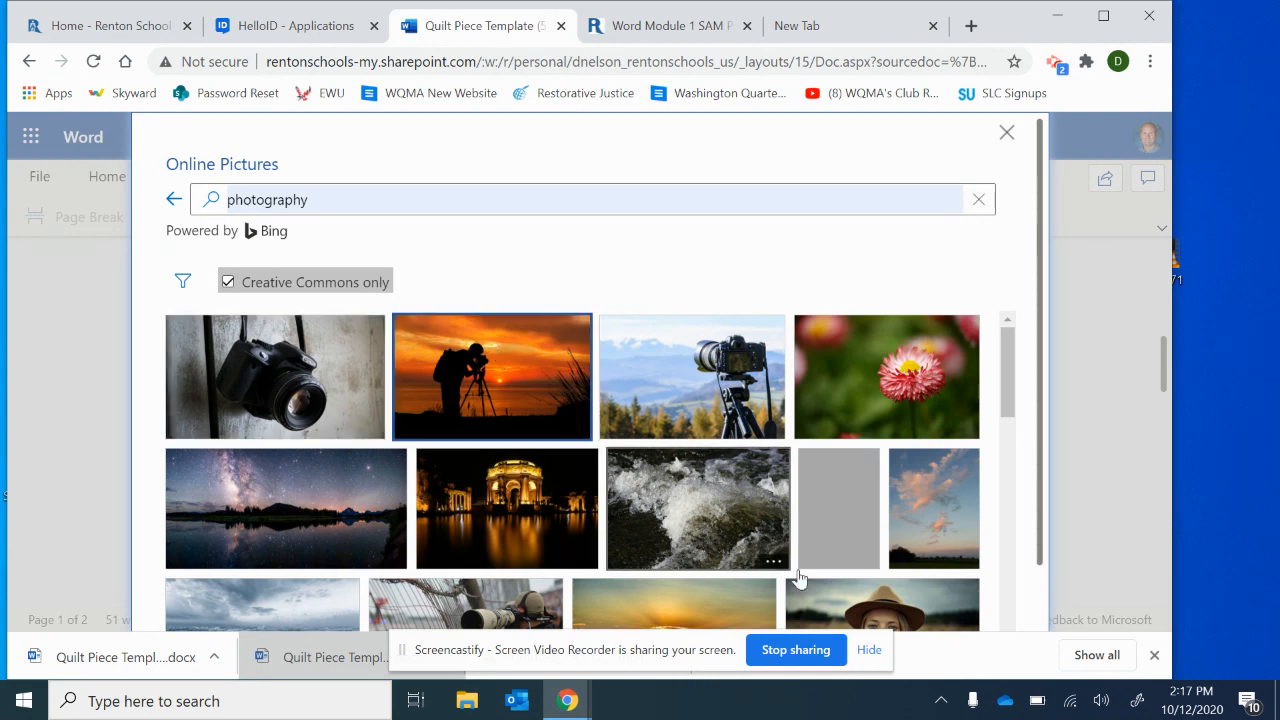
Insert the picture of the photographer silhouetted at sunset beneath the Hobbies heading and shrink it to less than half the column's width.
double_click(522, 352)
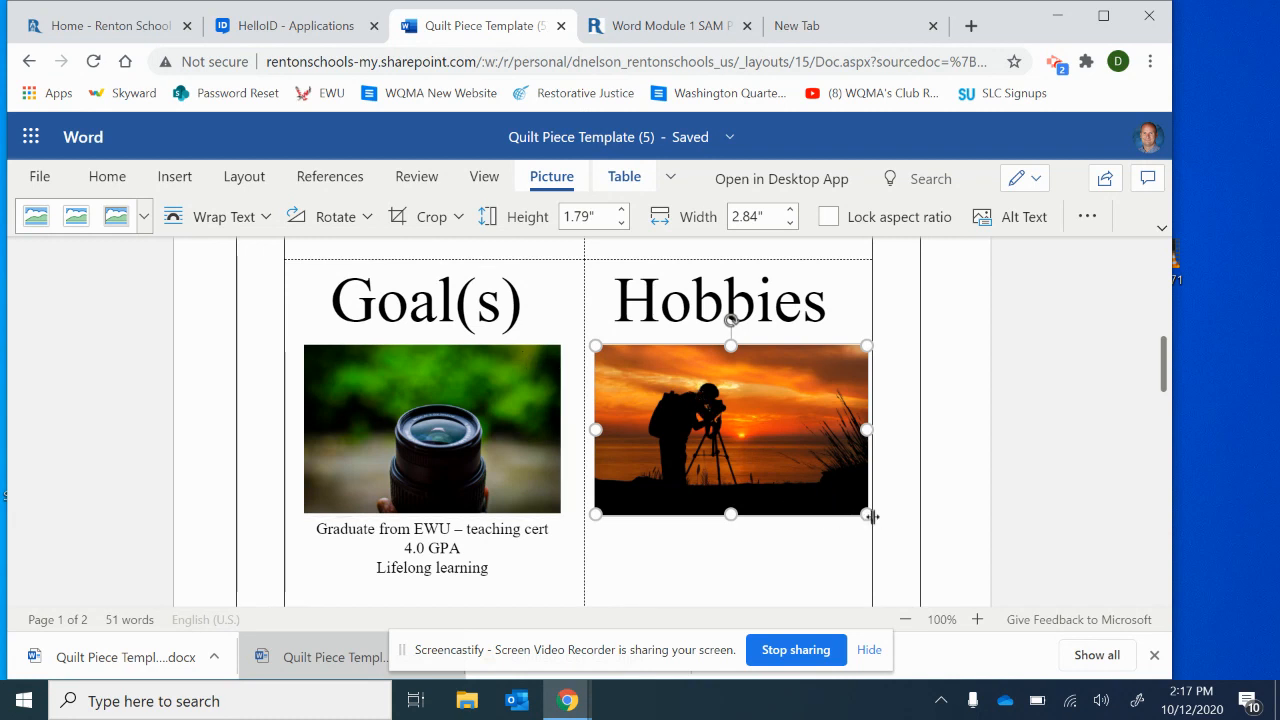
drag(867, 514, 857, 477)
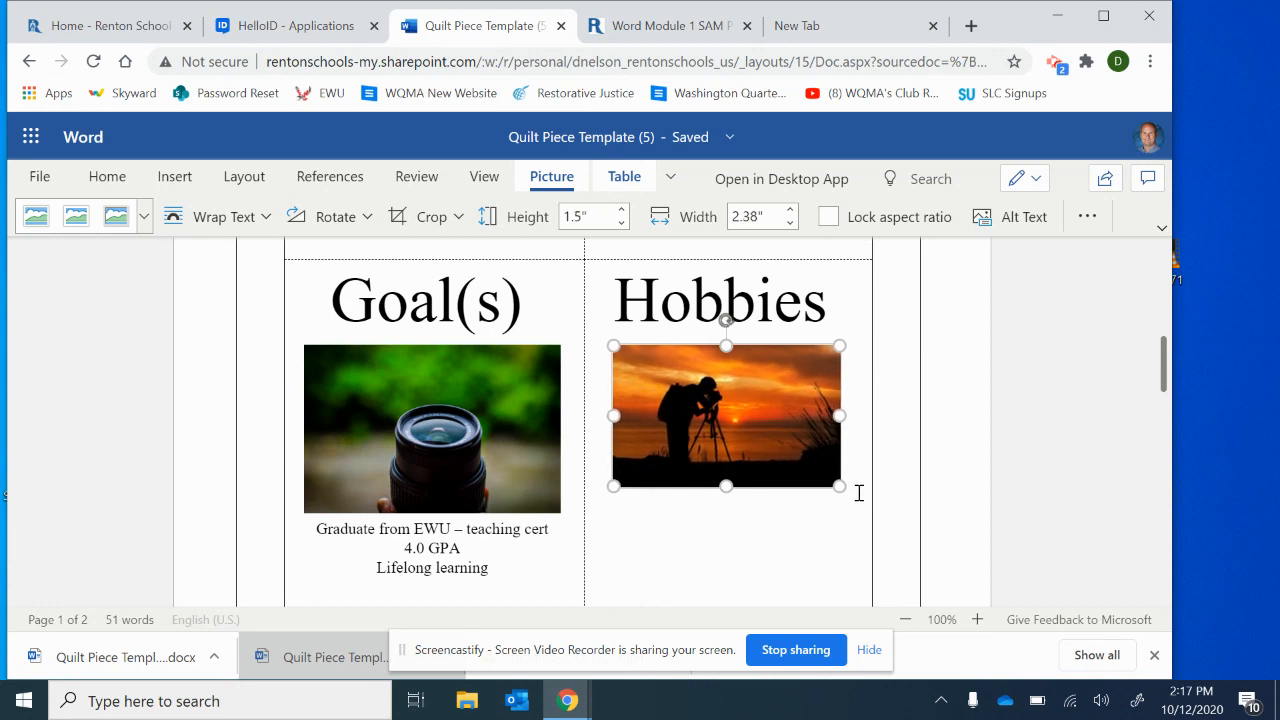
click(858, 491)
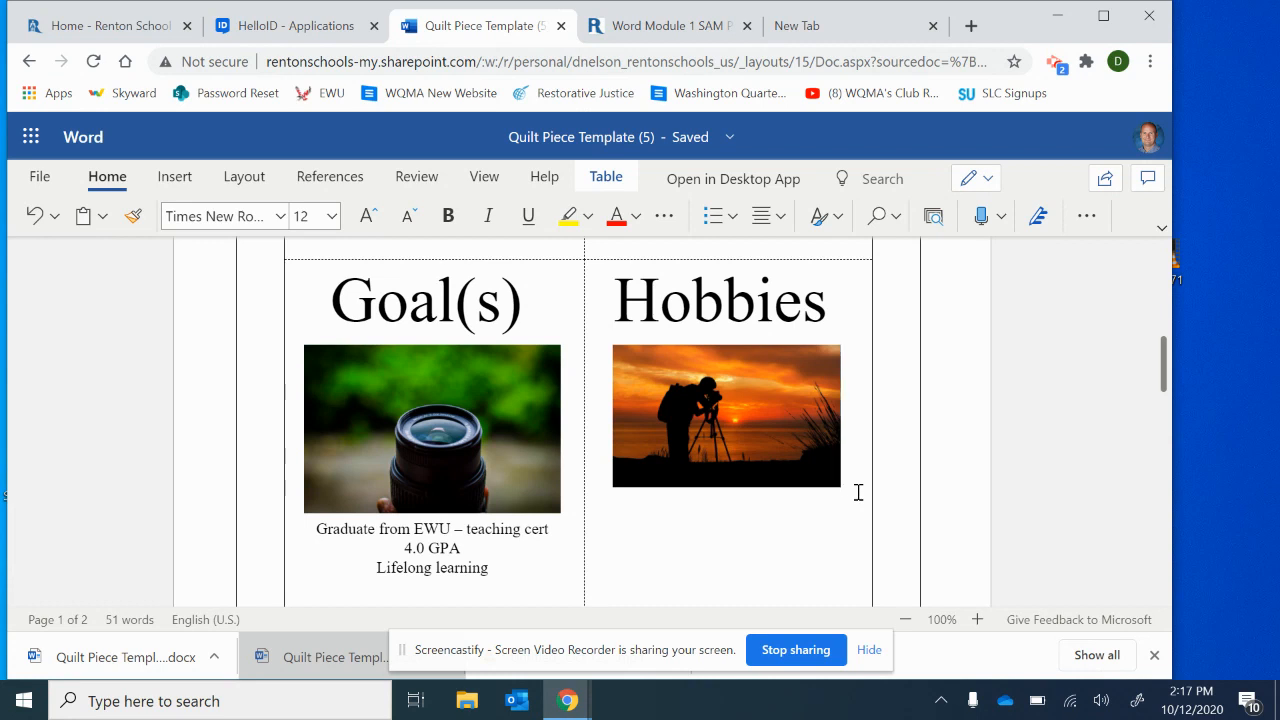
key(Return)
click(817, 452)
drag(840, 488, 803, 420)
click(821, 426)
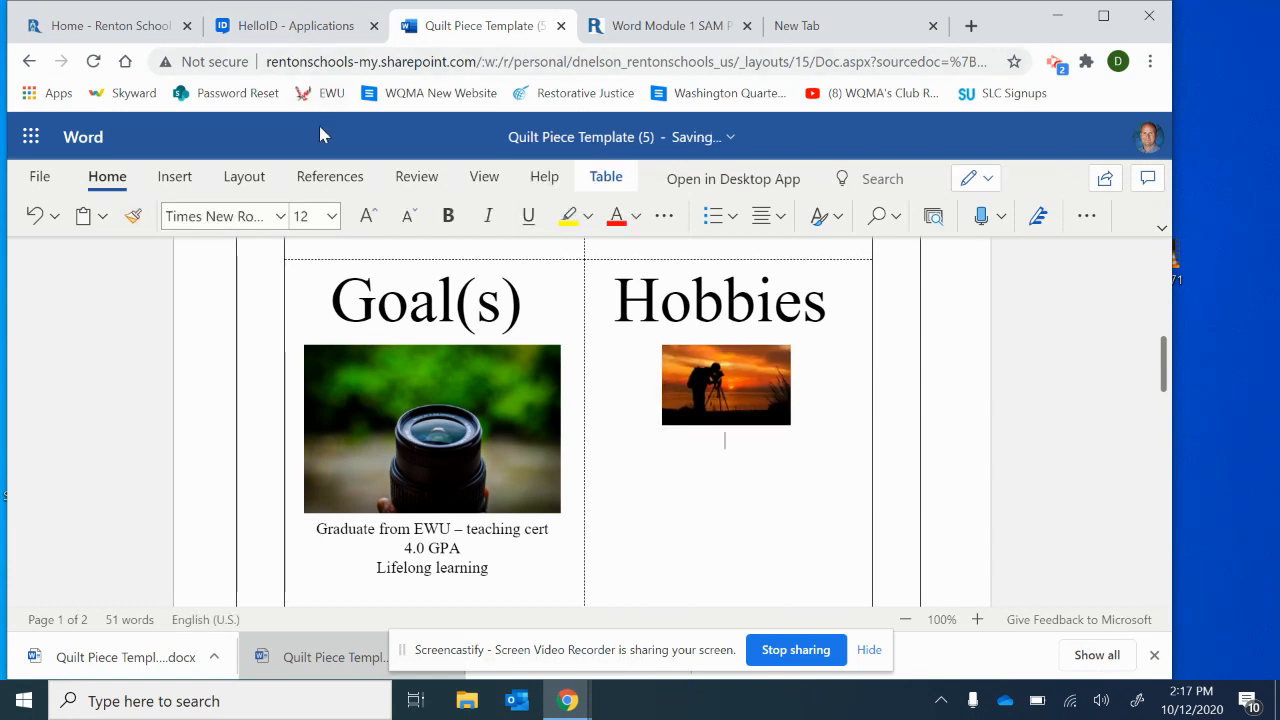
Search Bing's online pictures for "Cooking" to find a second image for the Hobbies section.
click(174, 176)
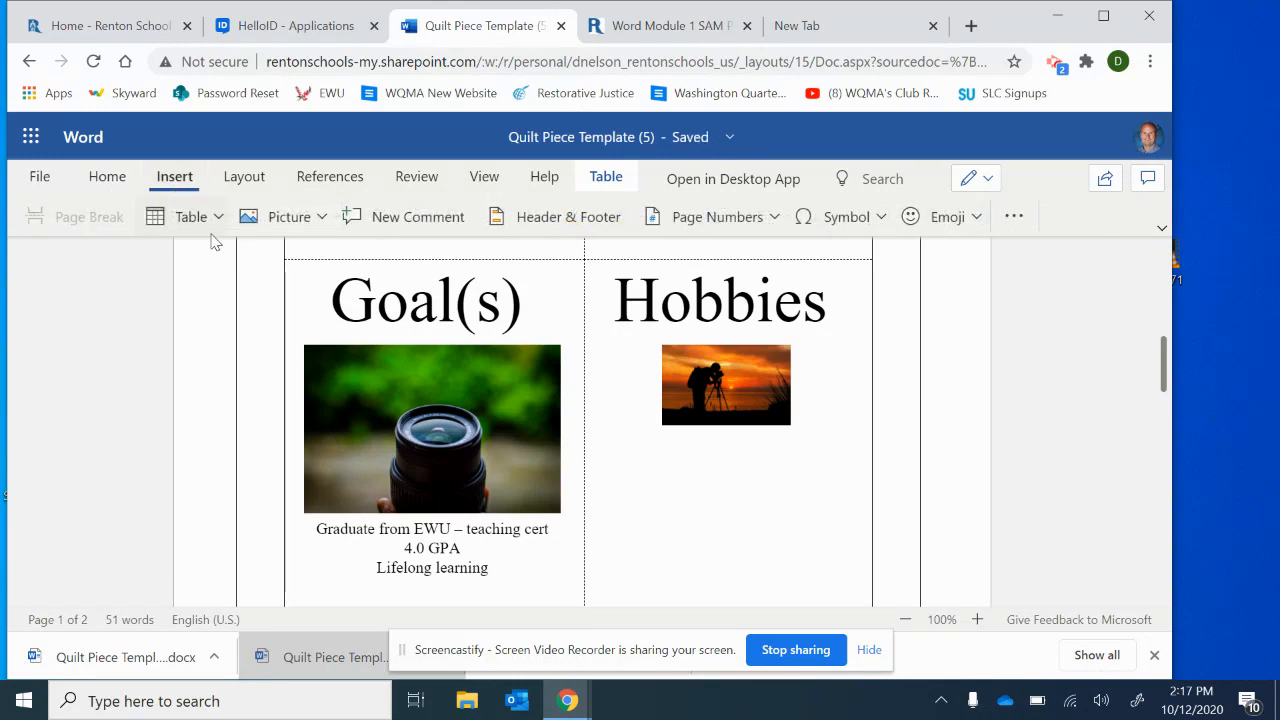
click(289, 217)
click(300, 323)
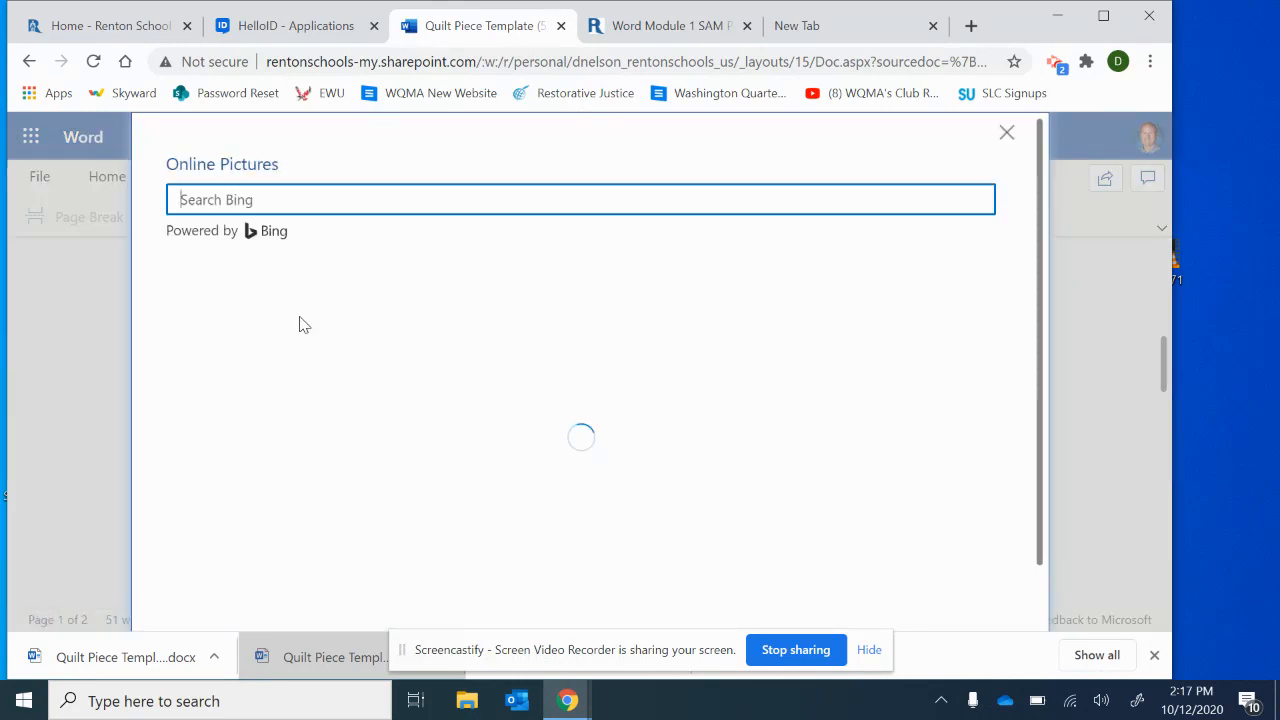
click(333, 196)
text(Cooking)
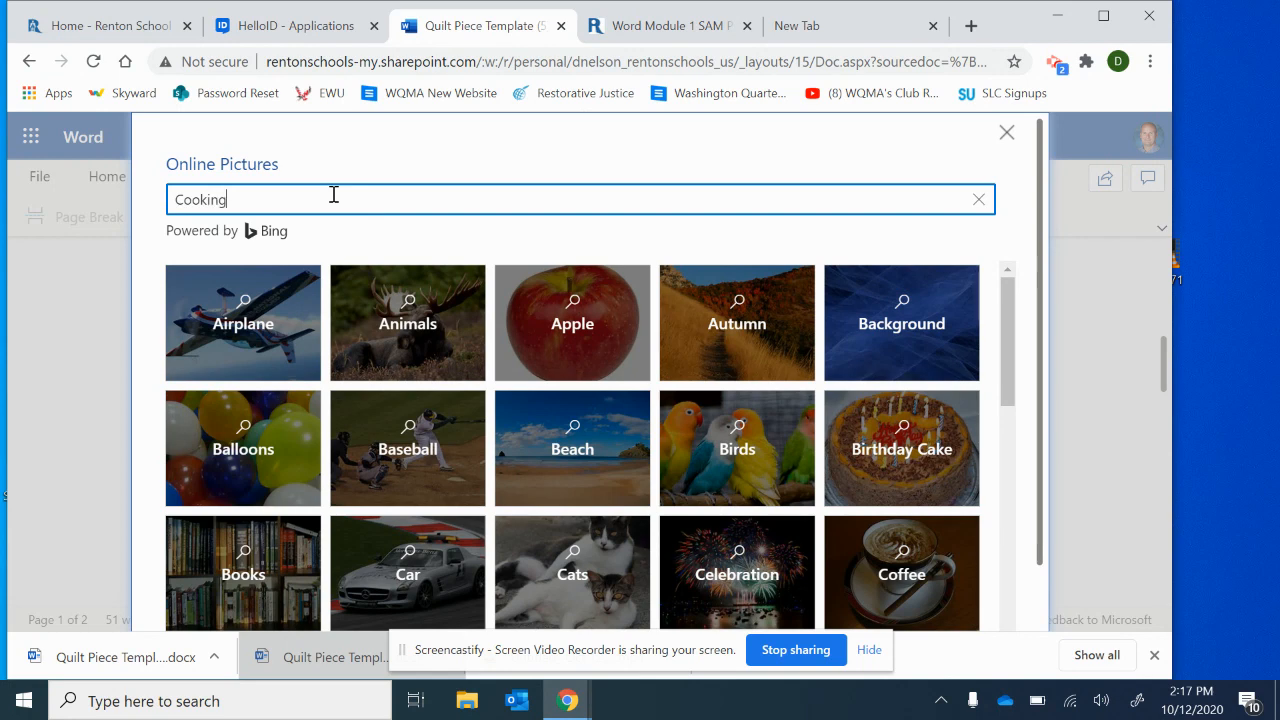
key(Return)
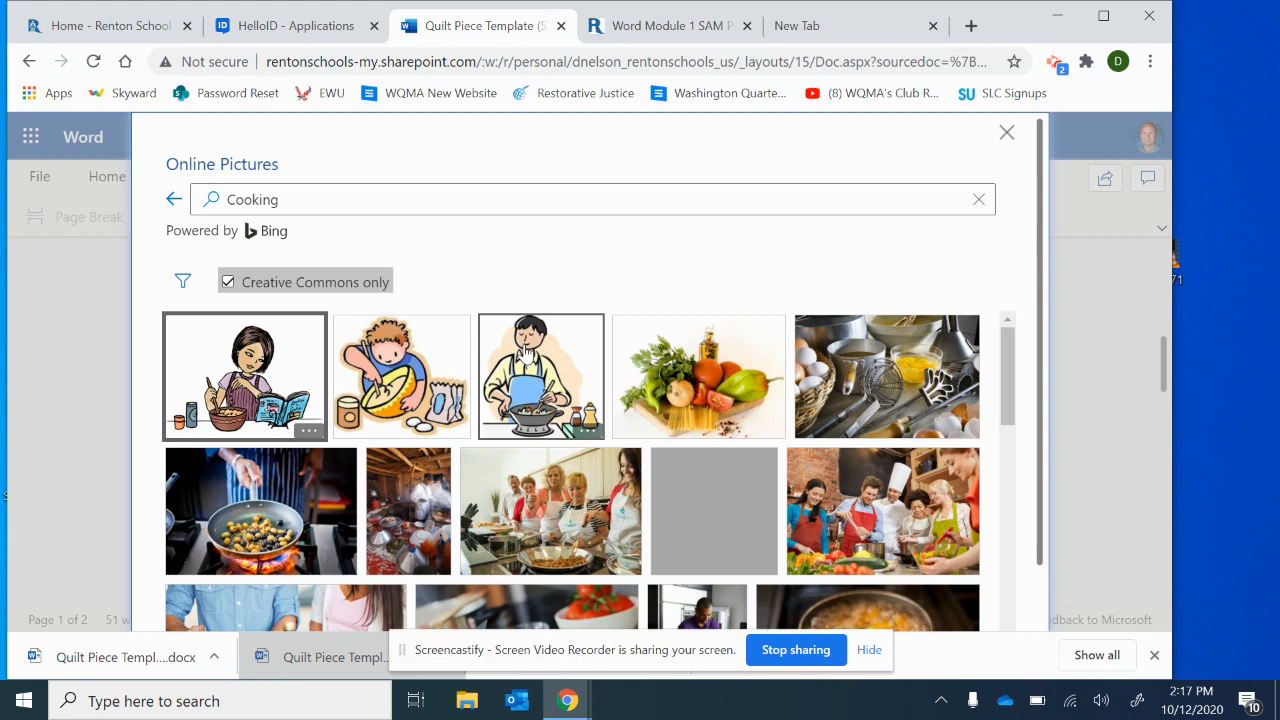
Insert the picture of two people preparing salad beneath the photographer image and shrink it to about the same width.
scroll(527, 352, down, 1)
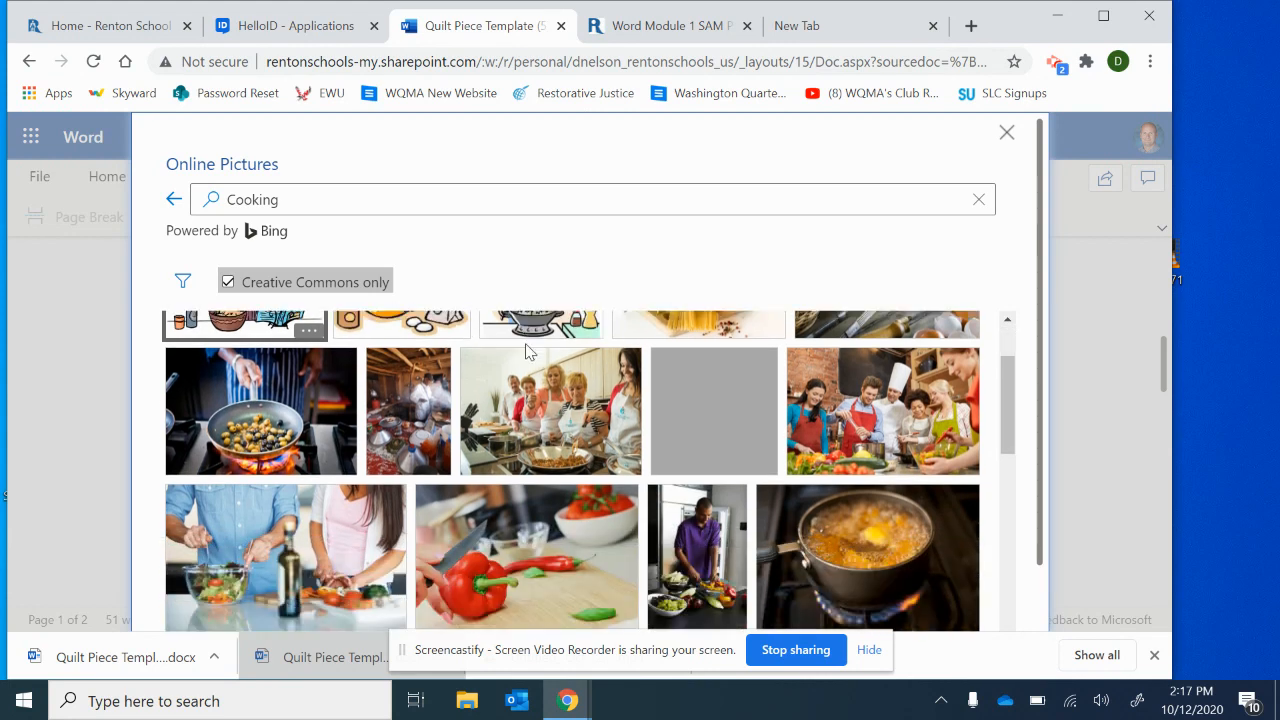
double_click(340, 518)
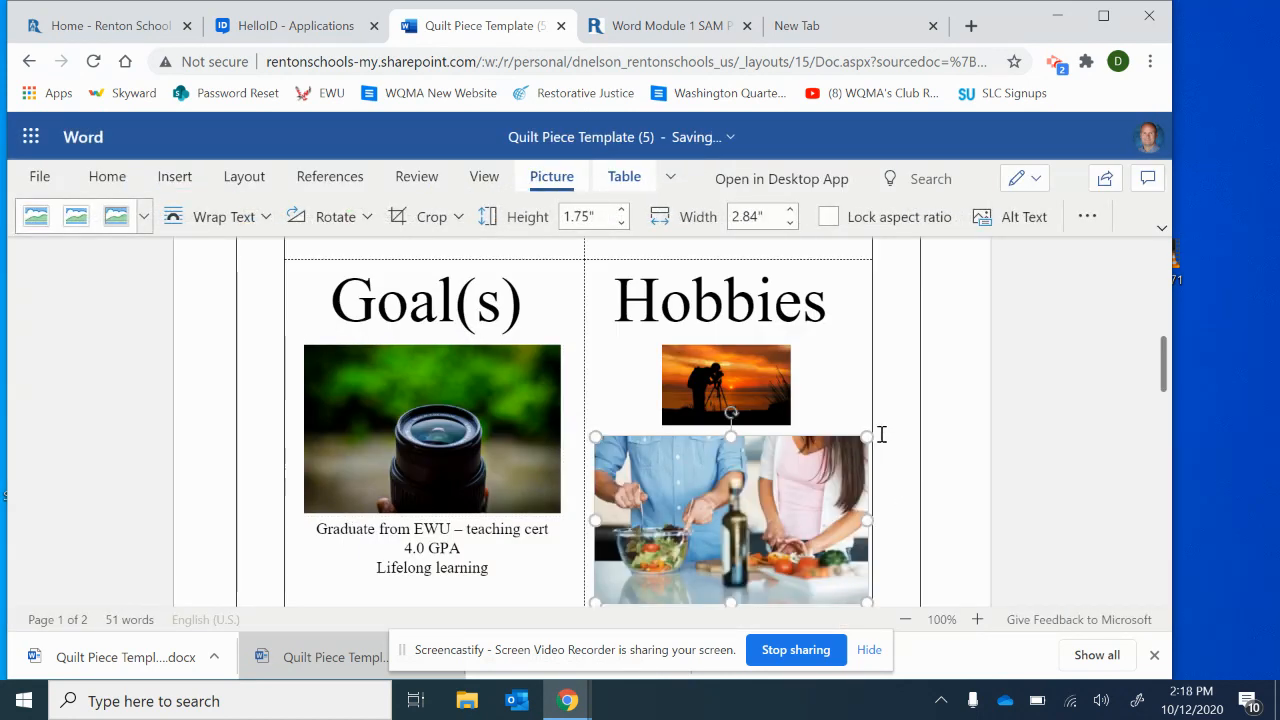
drag(868, 436, 820, 437)
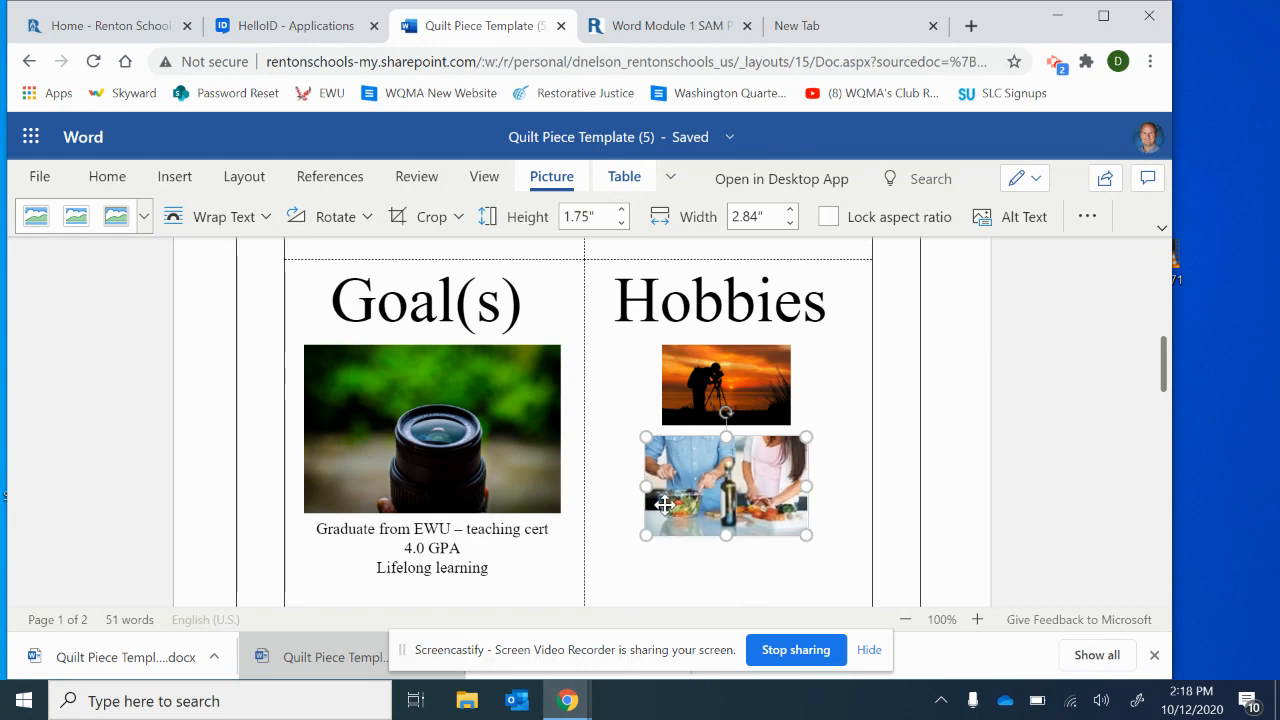
scroll(888, 461, down, 3)
scroll(888, 461, up, 3)
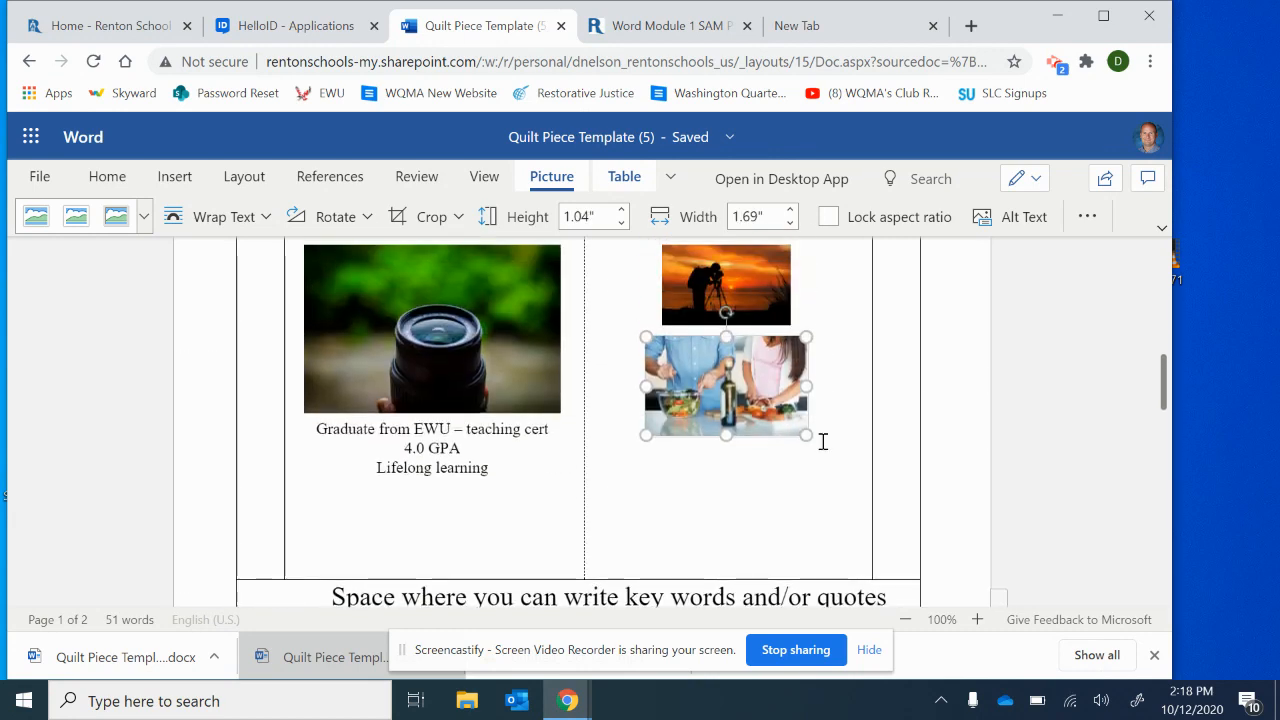
drag(806, 436, 790, 415)
Add the lines "Photography" and "Cooking" beneath the pictures in the Hobbies section.
click(847, 430)
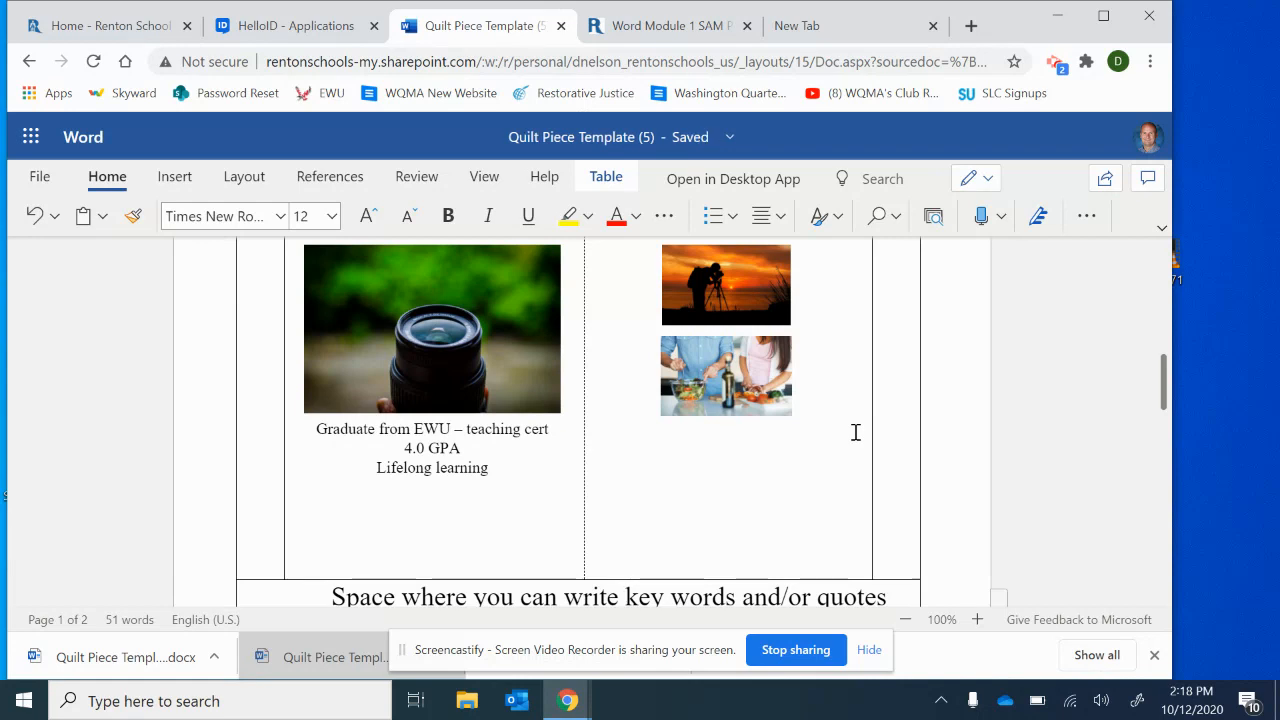
text(Phootgraph)
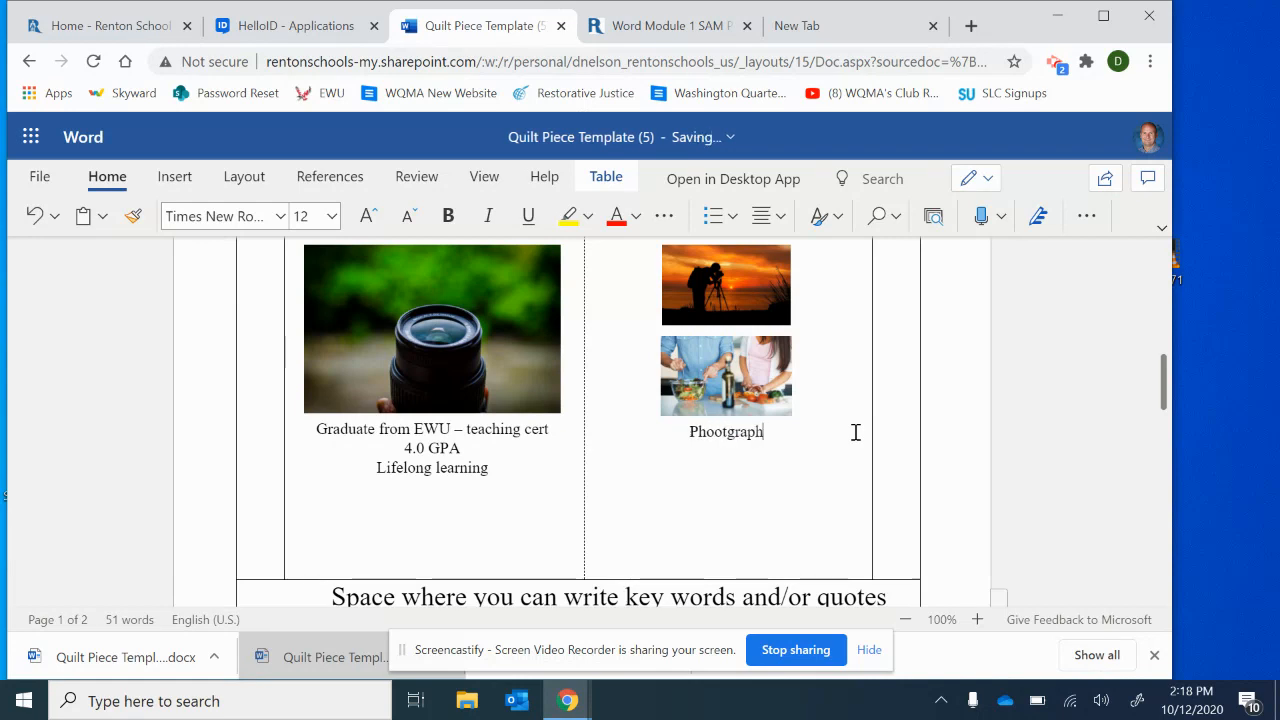
key(BackSpace)
key(BackSpace)
key(BackSpace)
key(BackSpace)
key(BackSpace)
key(BackSpace)
key(BackSpace)
text(tography)
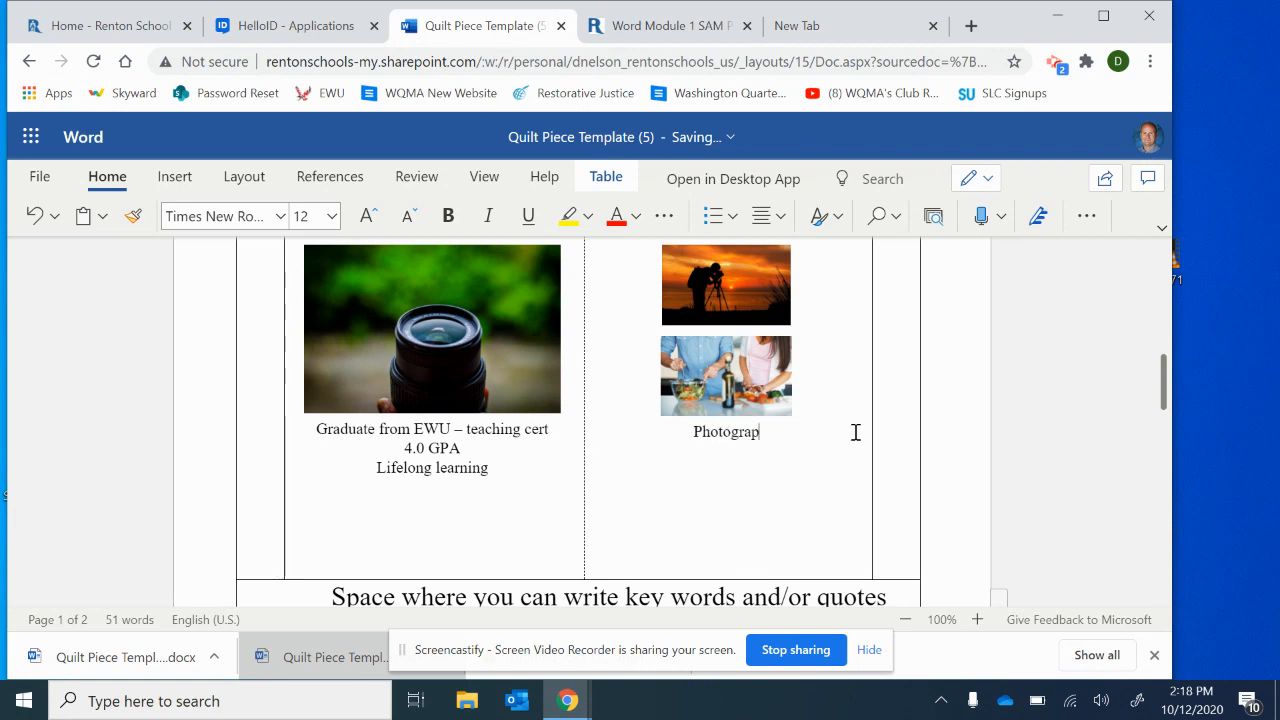
key(Return)
text(COo)
key(BackSpace)
key(BackSpace)
key(BackSpace)
key(BackSpace)
key(BackSpace)
key(BackSpace)
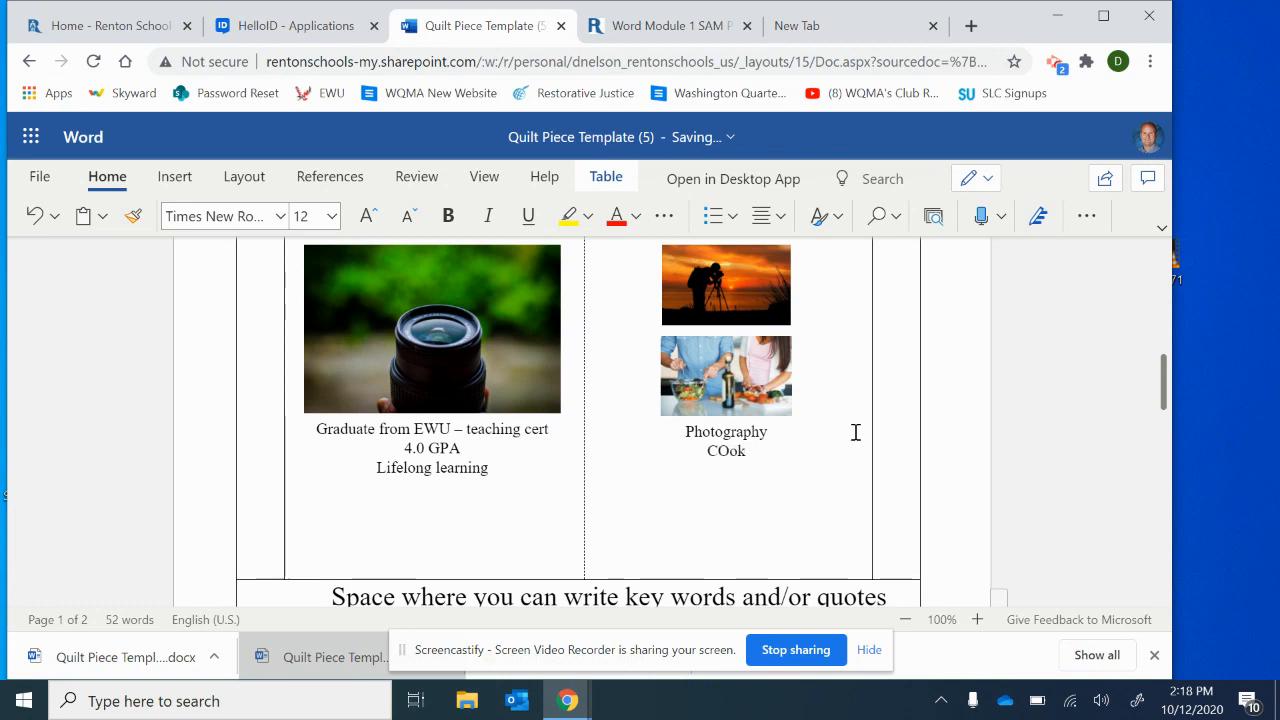
text(ooking )
Add the lines "My kids" and "Baseball" beneath Cooking in the Hobbies section.
text(My)
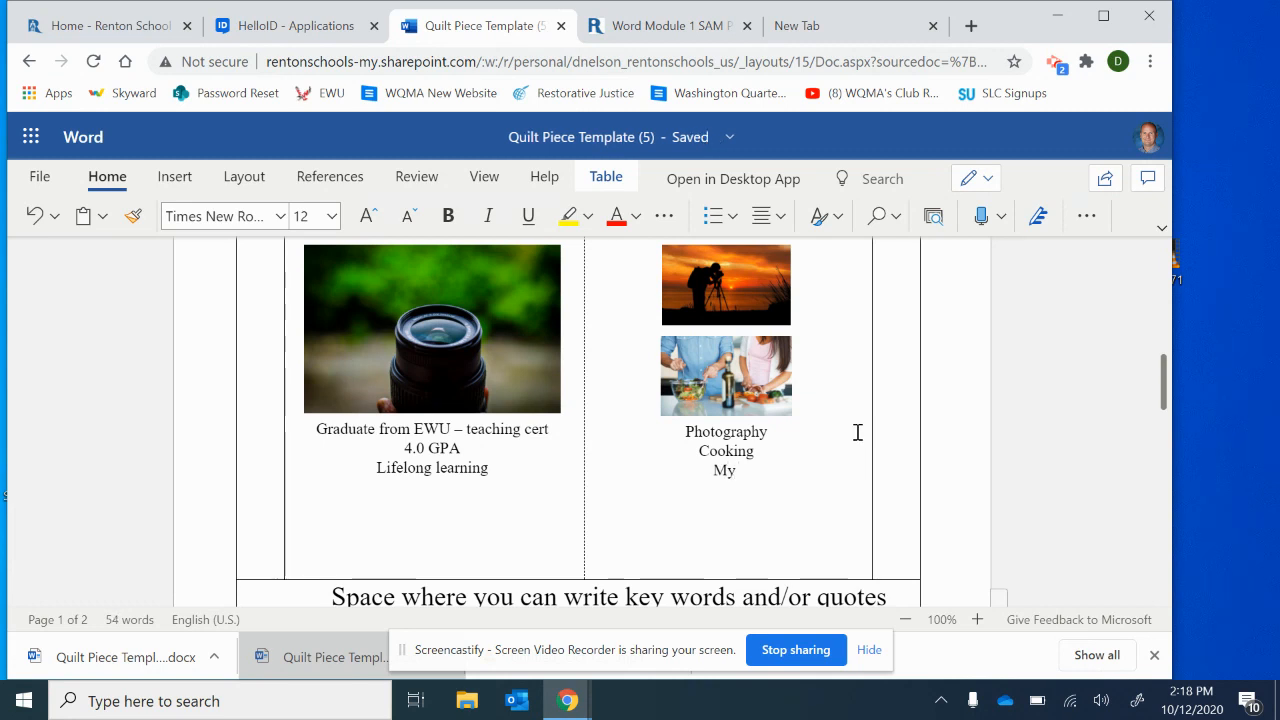
text( kids)
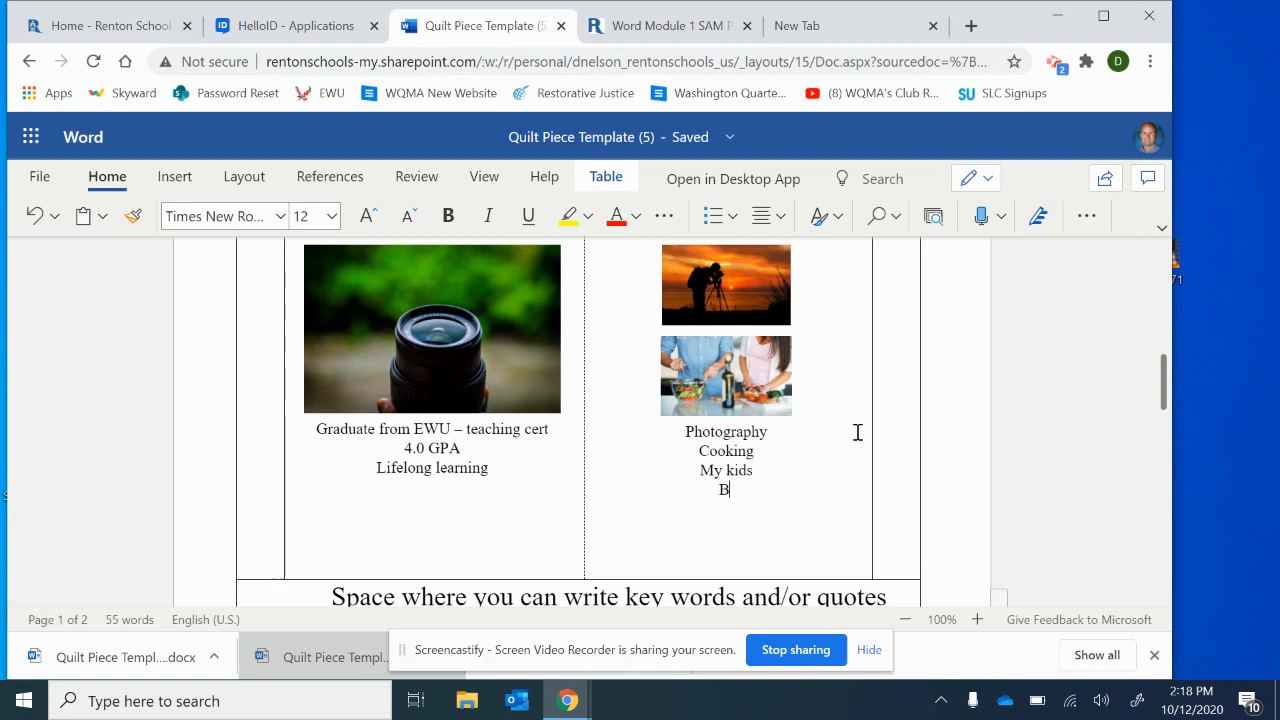
text(aseball)
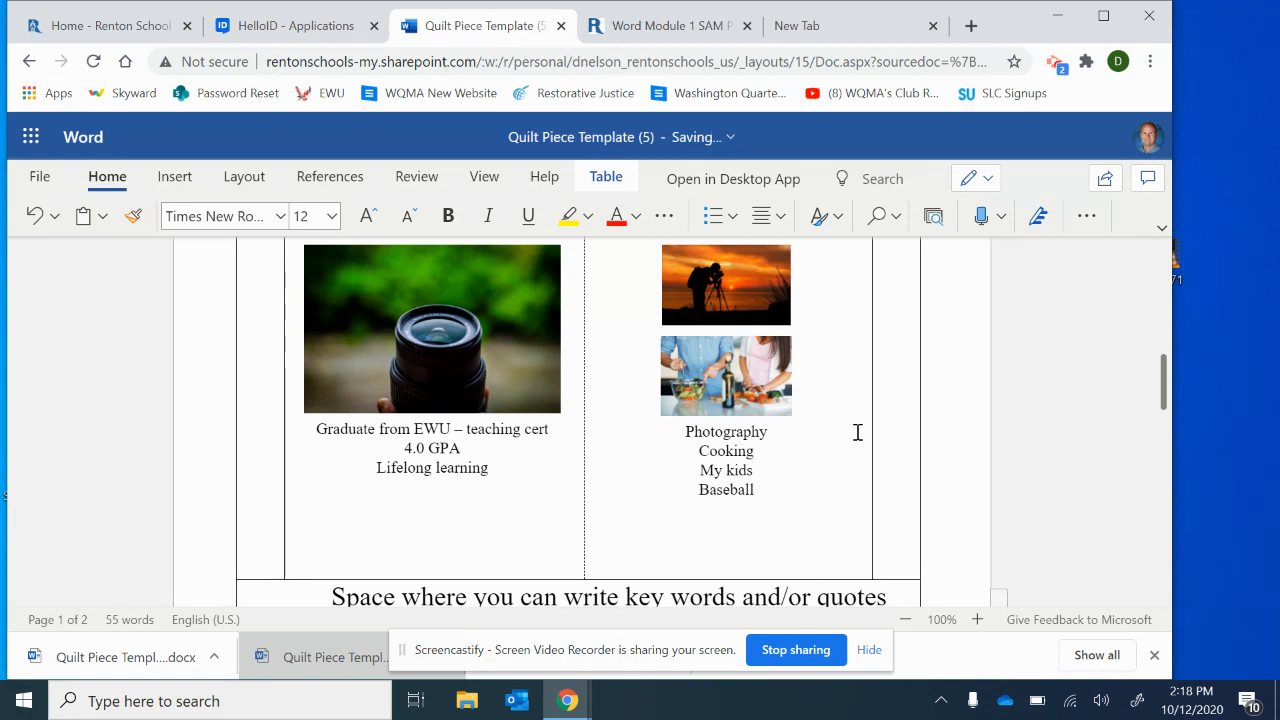
key(Return)
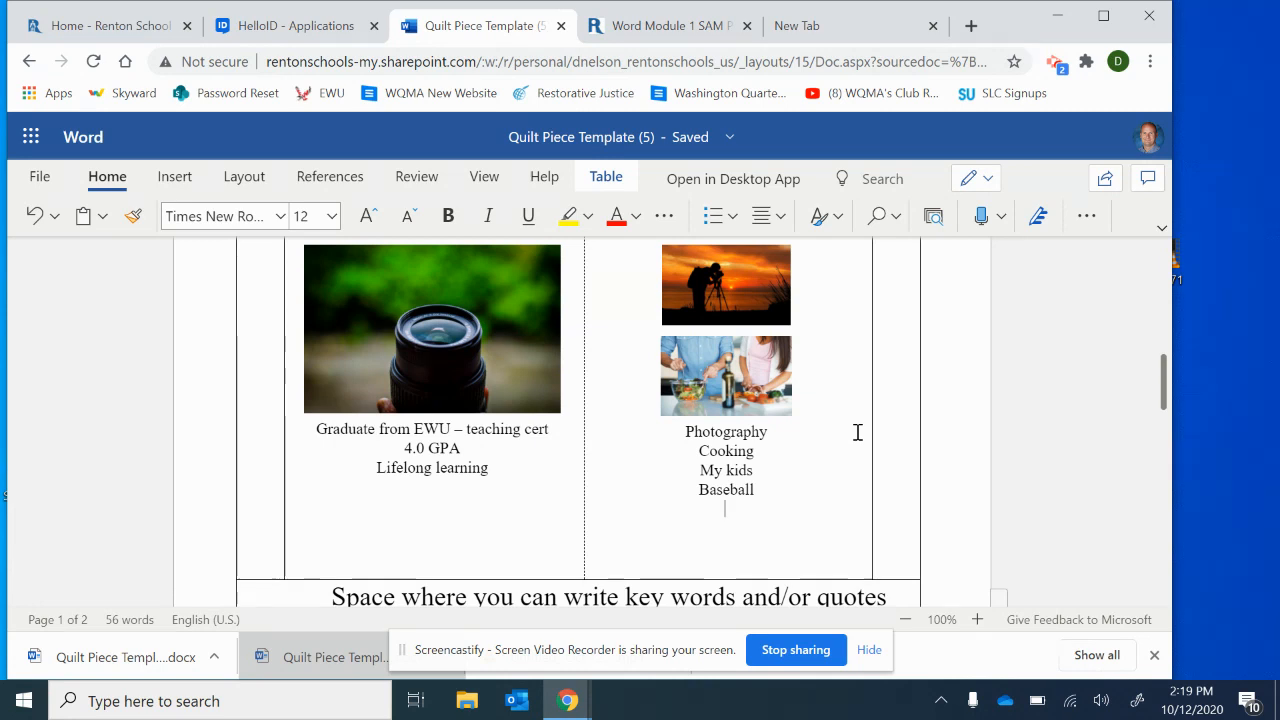
Try to delete the whole key words and quotes placeholder sentence at once, and undo the deletion.
scroll(794, 469, down, 3)
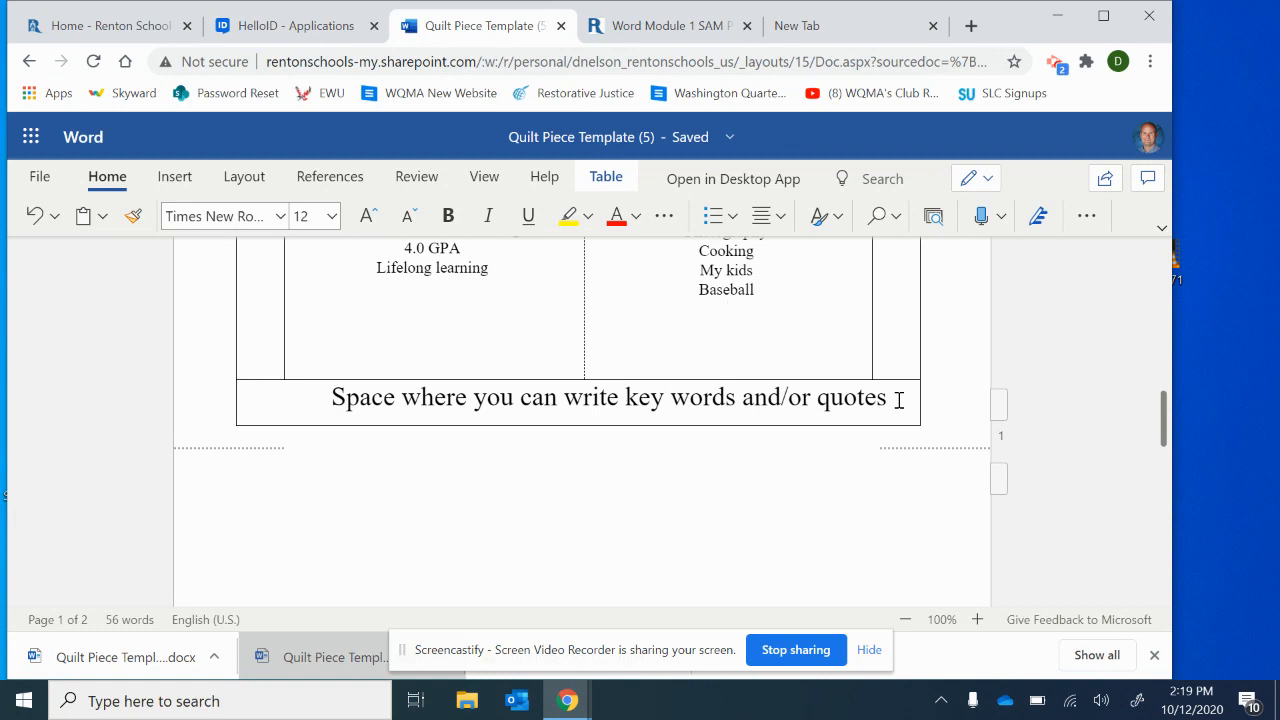
drag(899, 400, 317, 400)
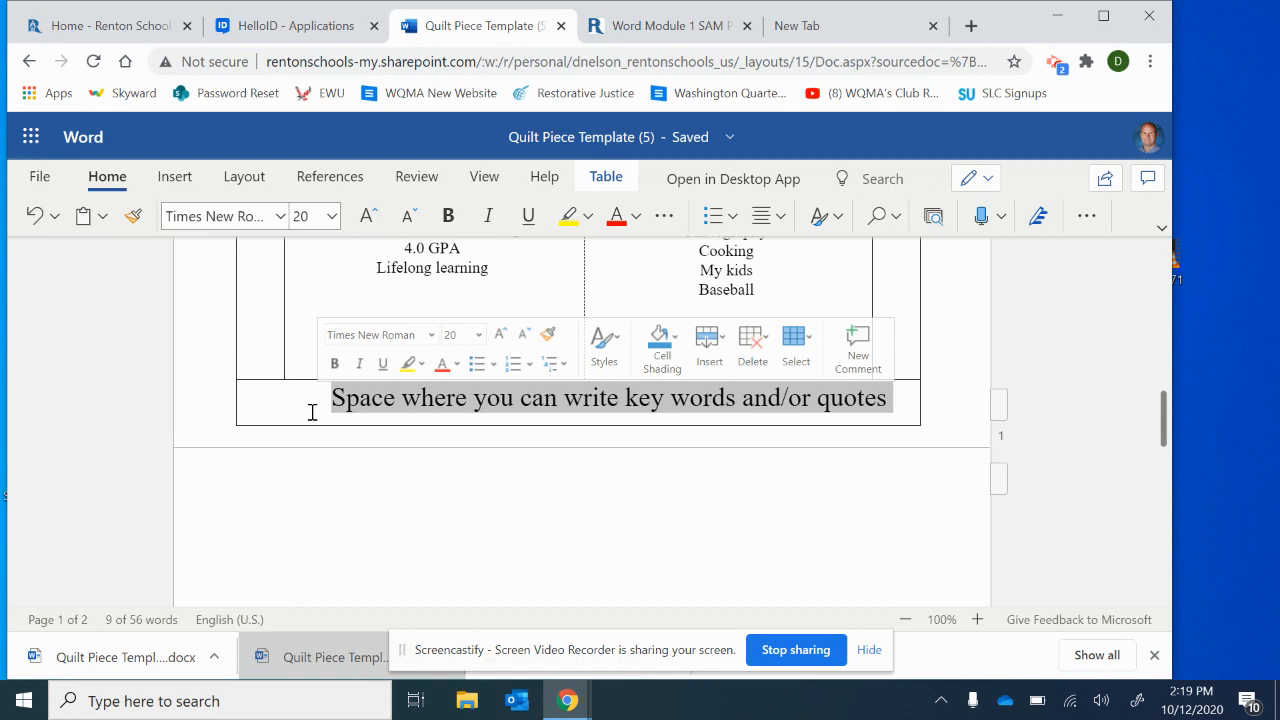
key(BackSpace)
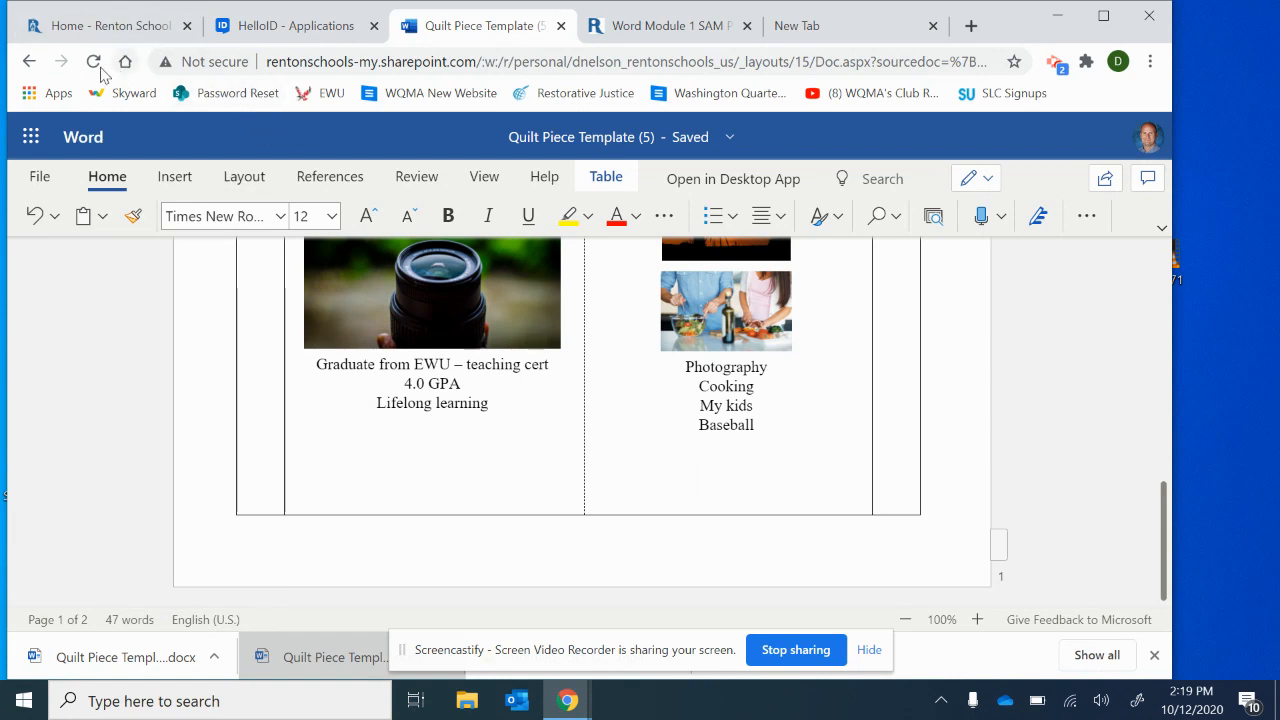
click(34, 215)
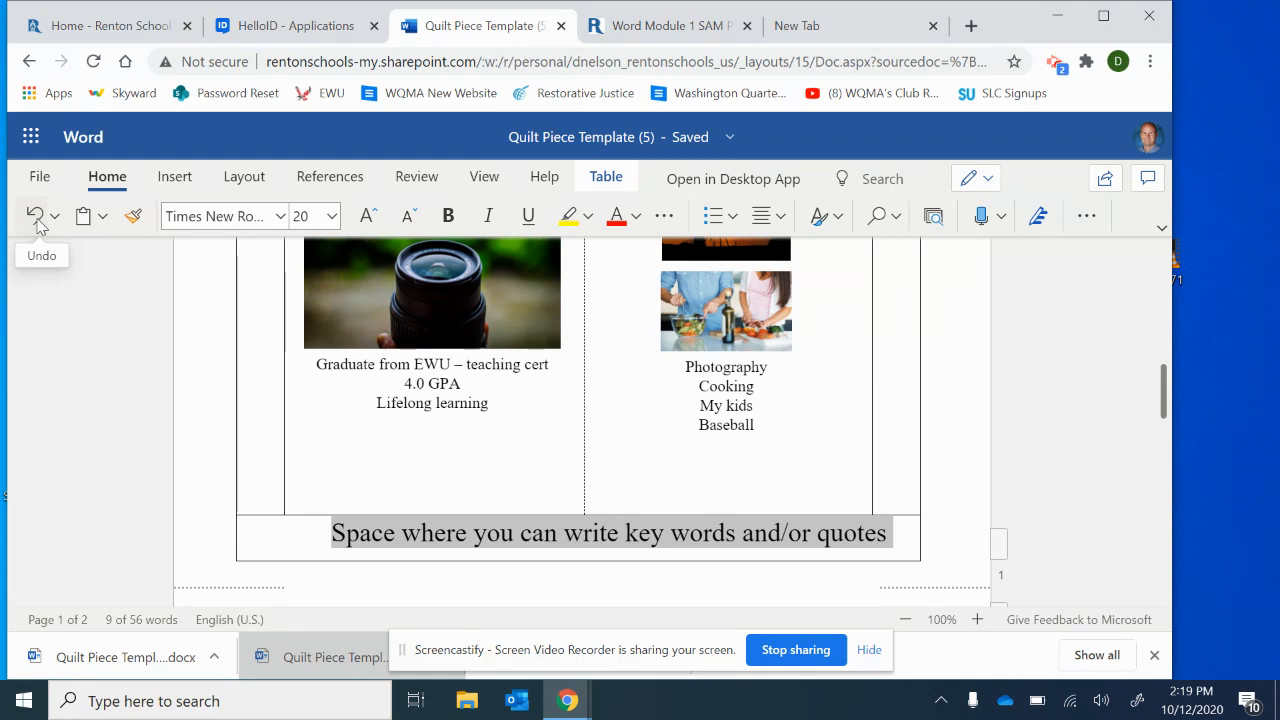
Erase the text "Space where you can write key words and/or quotes" from the template's last row, keeping the row itself.
click(845, 535)
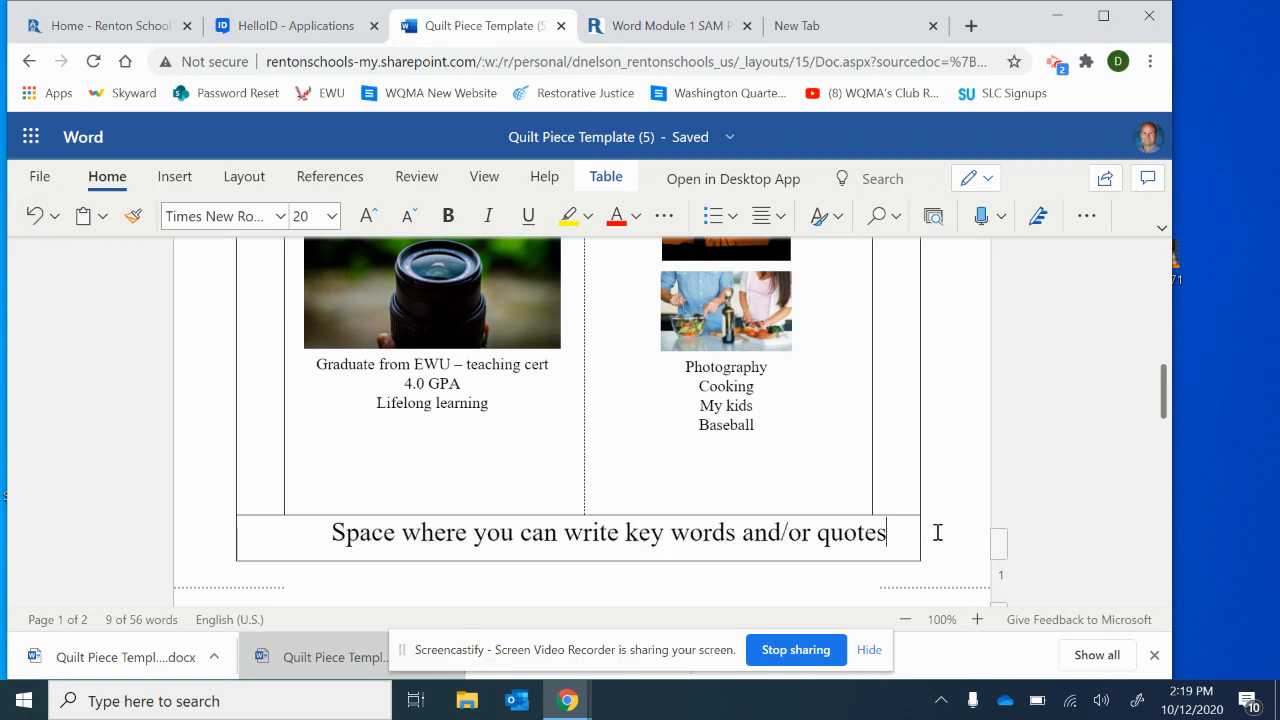
key(Delete)
key(Delete)
key(Delete)
key(Delete)
key(BackSpace)
key(BackSpace)
key(BackSpace)
key(BackSpace)
key(BackSpace)
key(BackSpace)
key(BackSpace)
key(BackSpace)
key(BackSpace)
key(BackSpace)
key(BackSpace)
key(BackSpace)
key(BackSpace)
key(BackSpace)
key(BackSpace)
key(BackSpace)
key(BackSpace)
key(BackSpace)
key(BackSpace)
key(BackSpace)
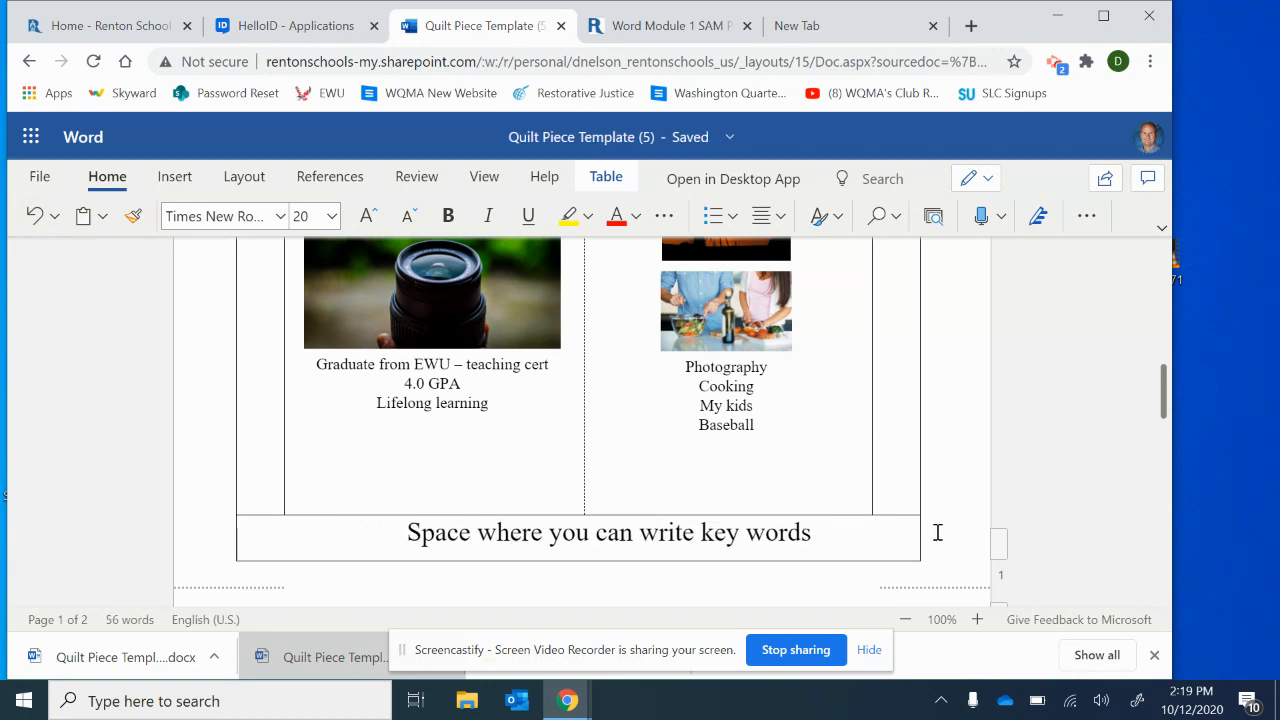
key(BackSpace)
key(BackSpace)
key(BackSpace)
key(BackSpace)
key(BackSpace)
key(BackSpace)
key(BackSpace)
key(BackSpace)
key(BackSpace)
key(BackSpace)
key(BackSpace)
key(BackSpace)
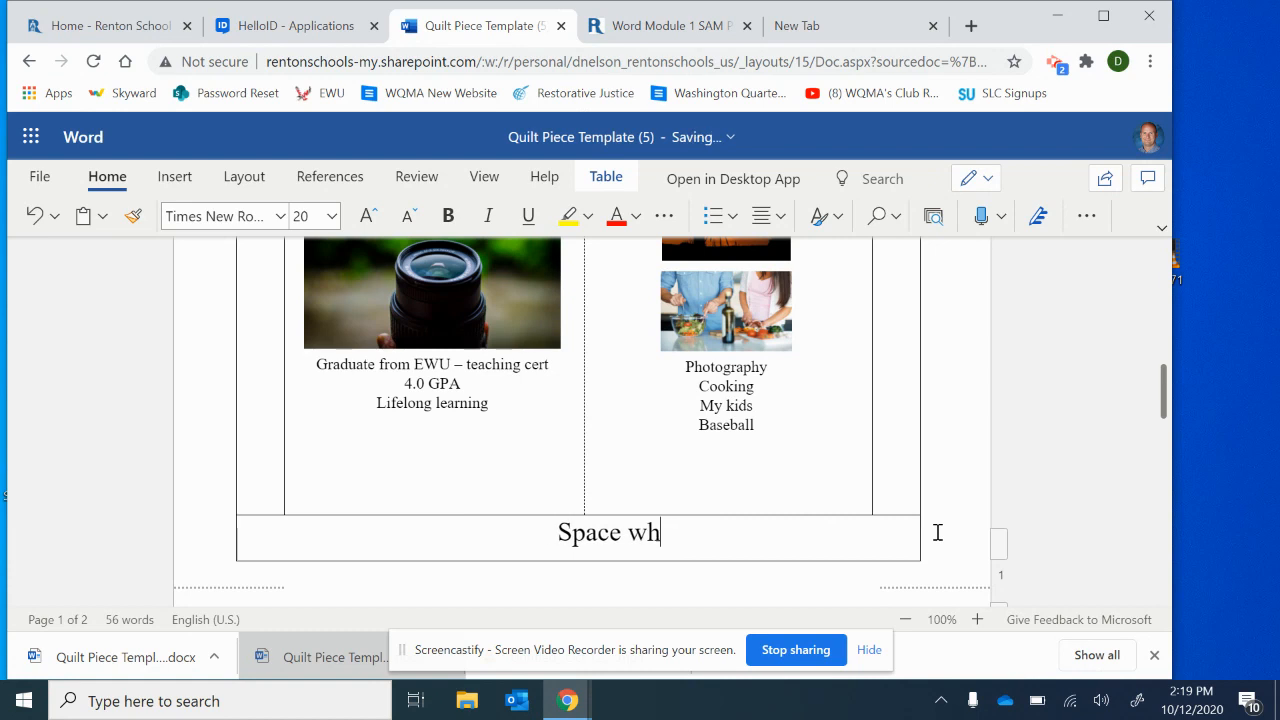
key(BackSpace)
key(BackSpace)
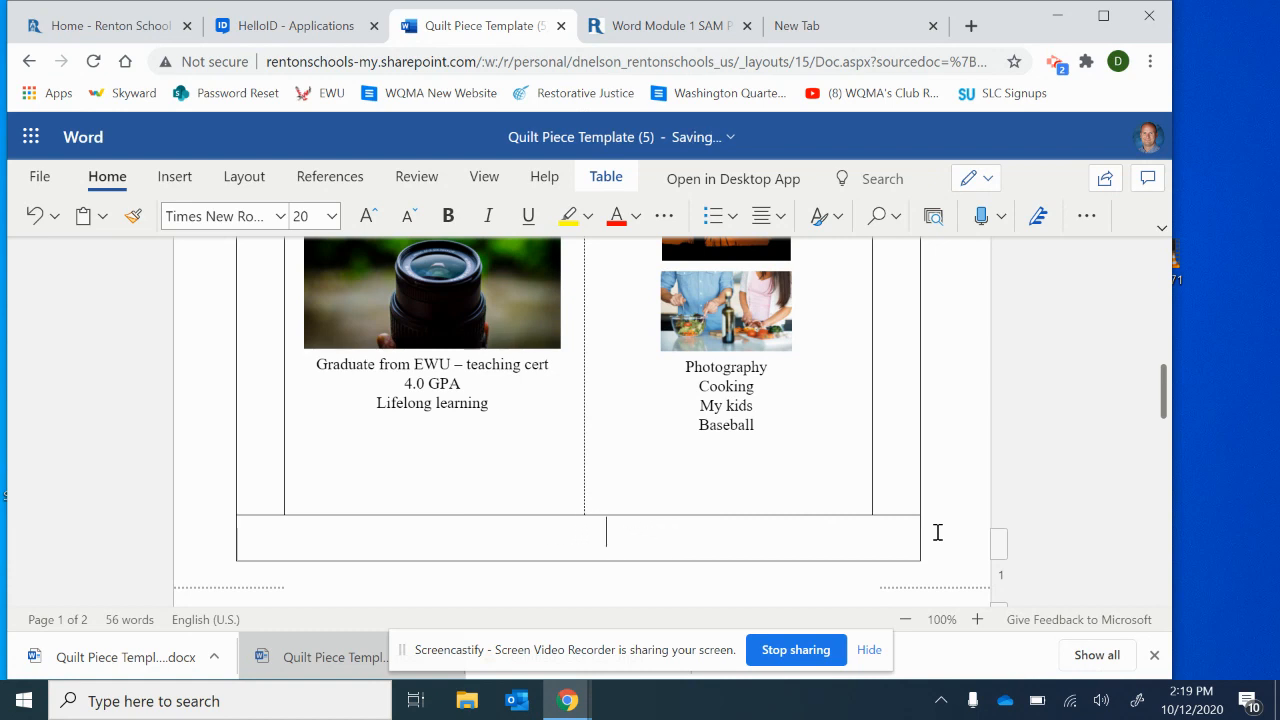
Search the web for "quote of the day" in the empty browser tab and look through the quotes on BrainyQuote.
click(850, 28)
click(778, 58)
text(quote)
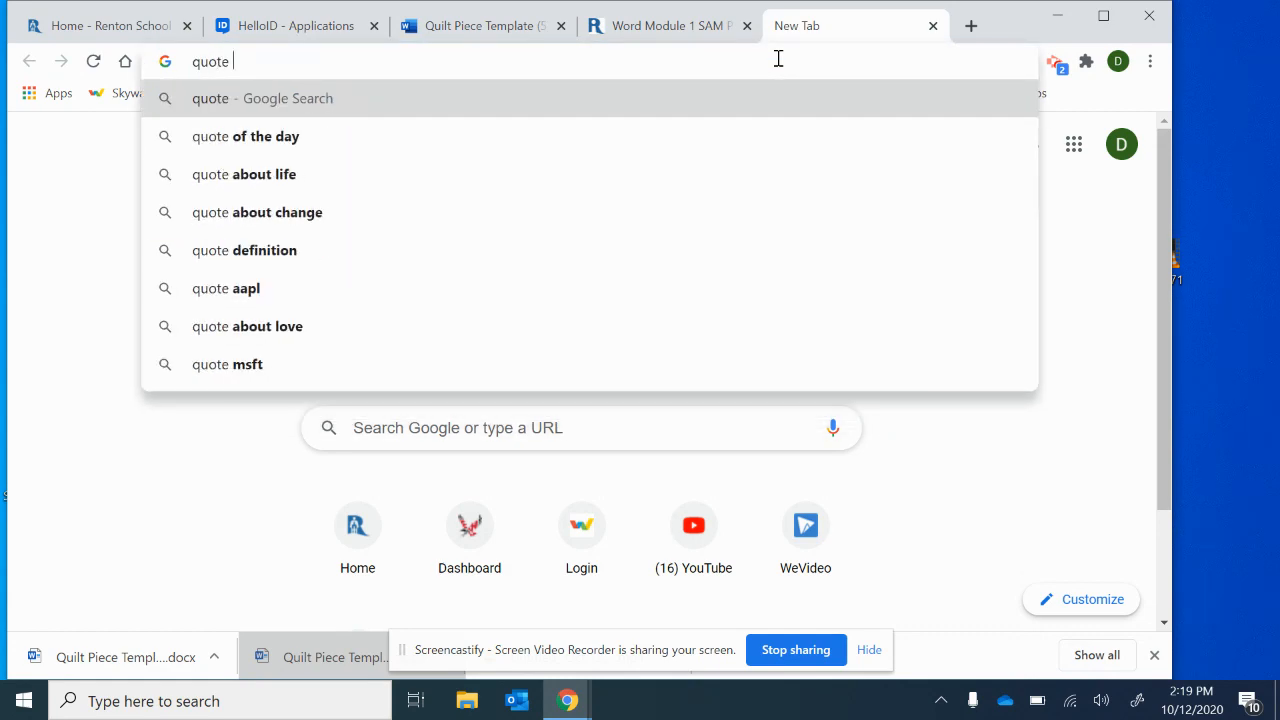
click(303, 140)
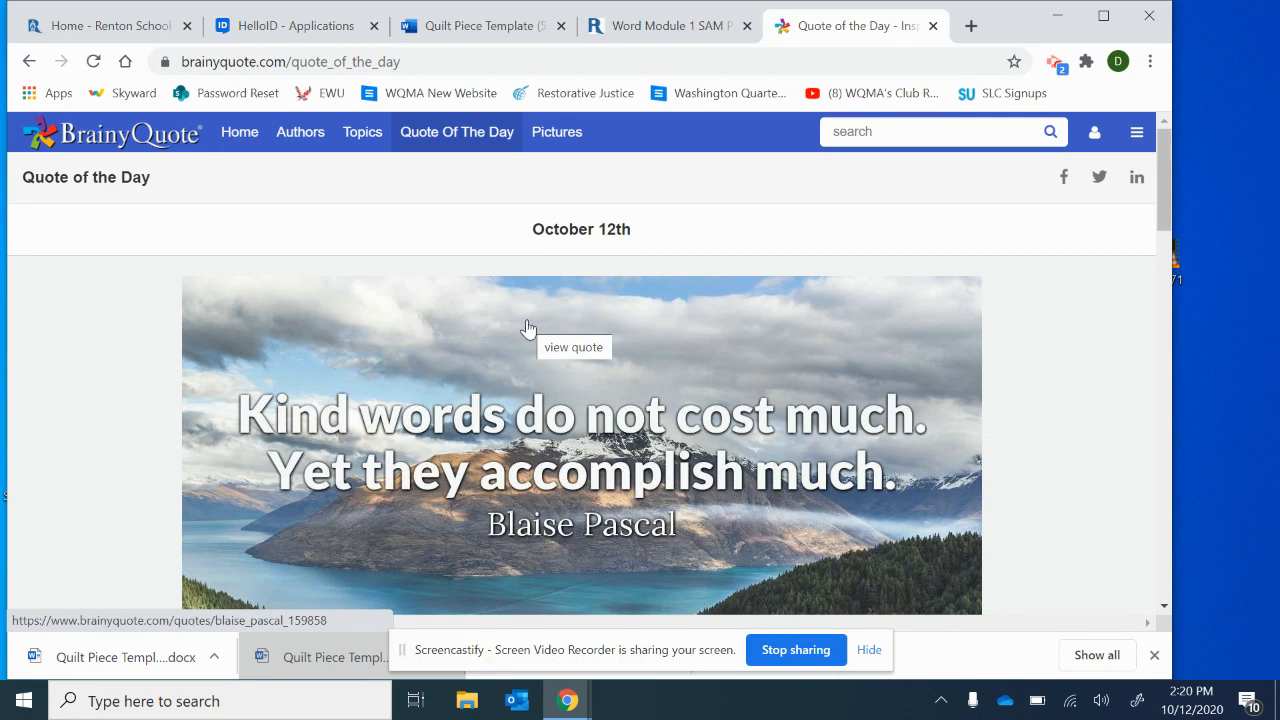
scroll(528, 328, down, 7)
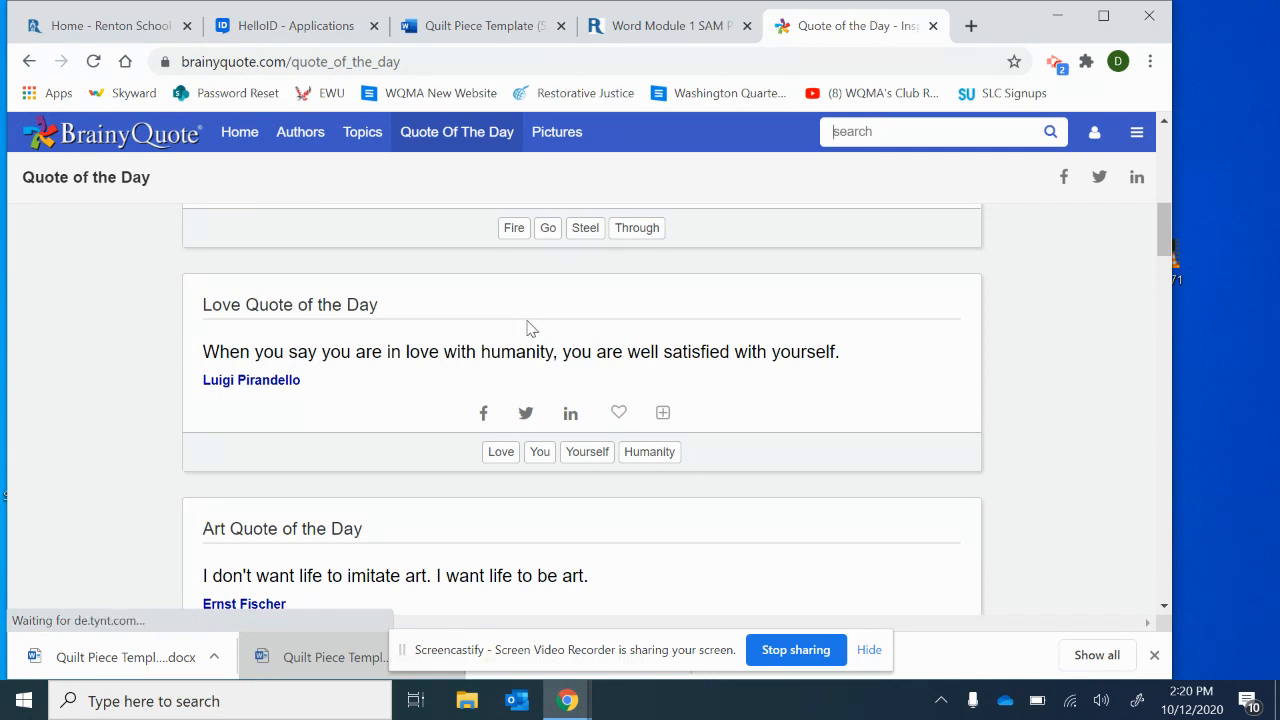
scroll(528, 330, up, 7)
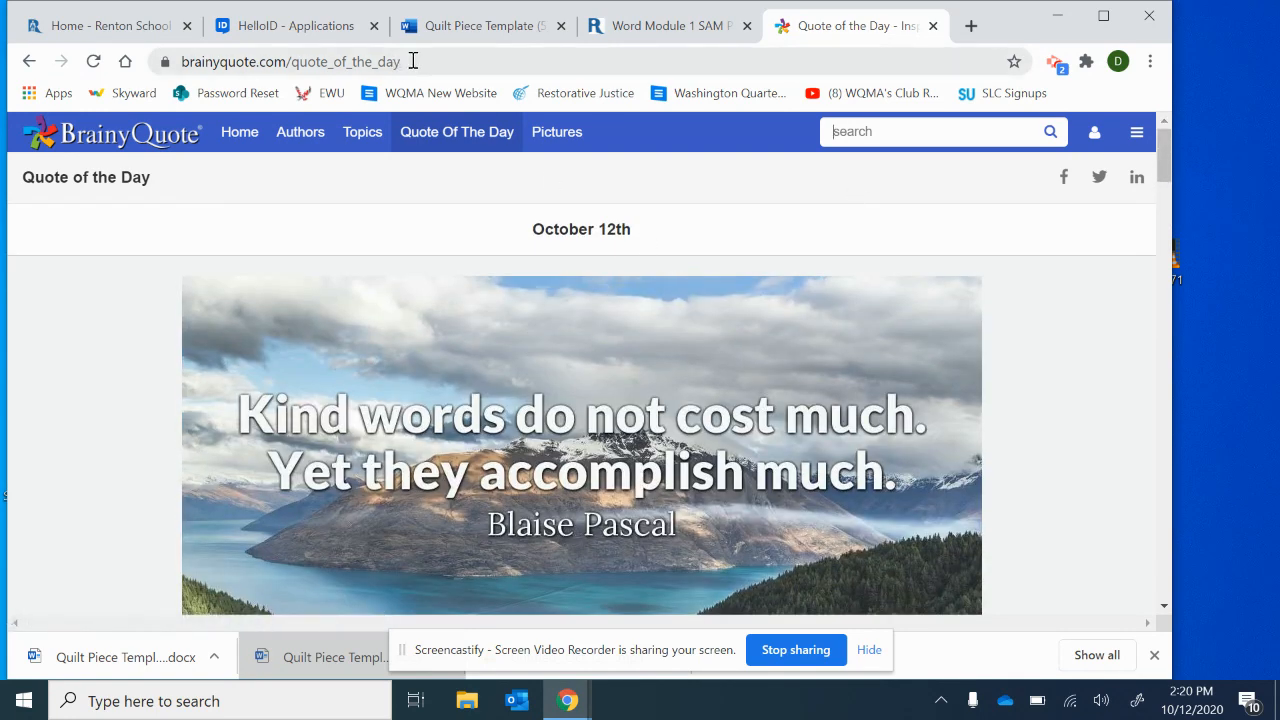
Search the web for "joe morgan baseball quote" in place of the BrainyQuote page.
click(412, 61)
text(joe)
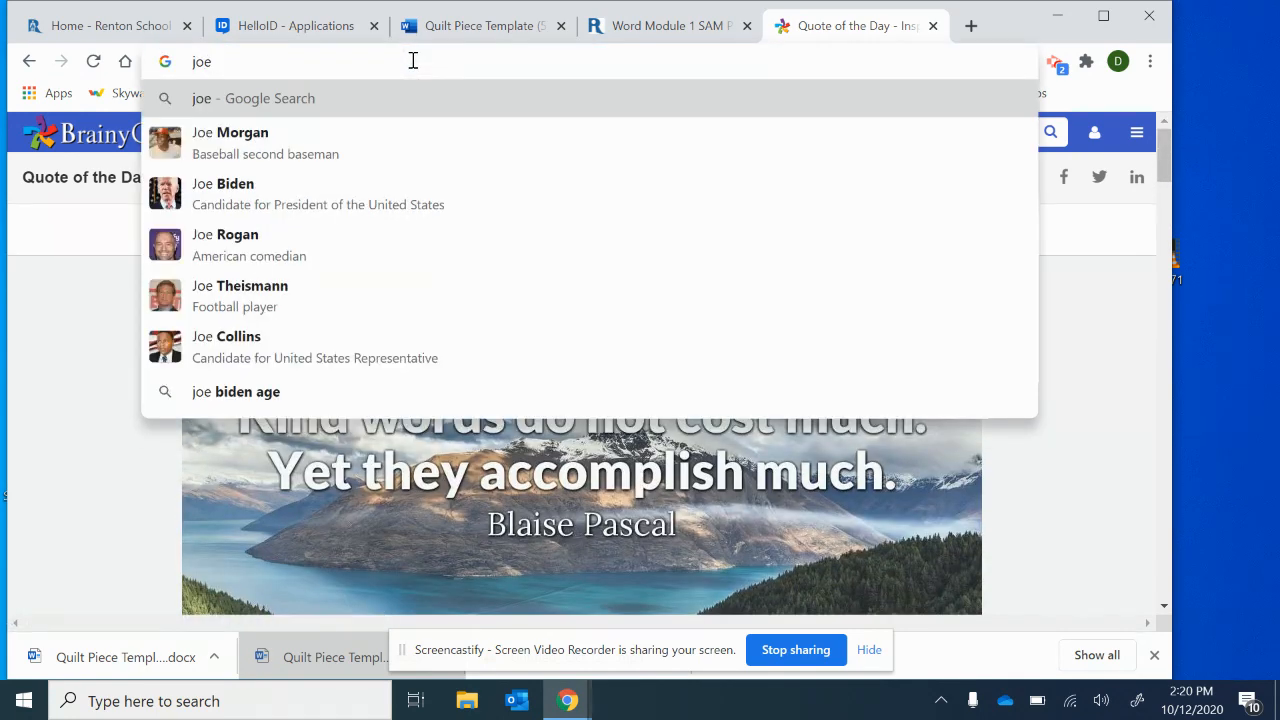
text( mott)
key(BackSpace)
key(BackSpace)
text(rgan )
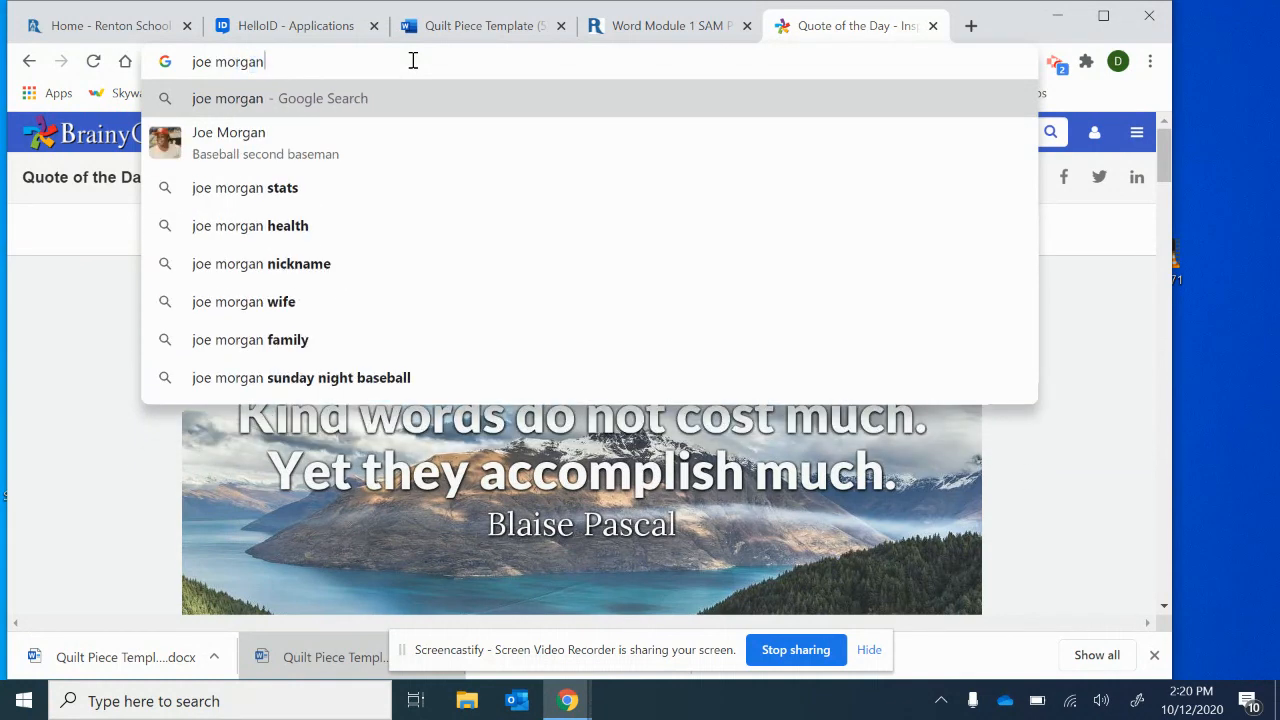
text(baseball quote)
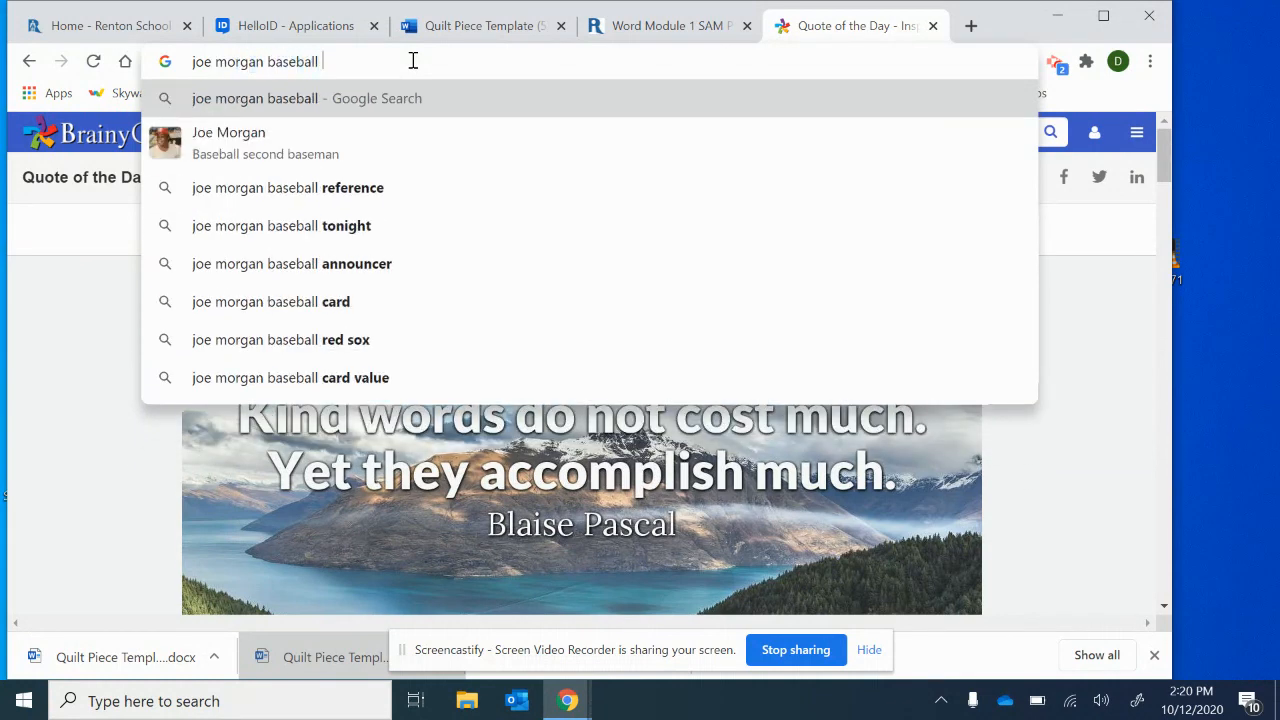
key(Return)
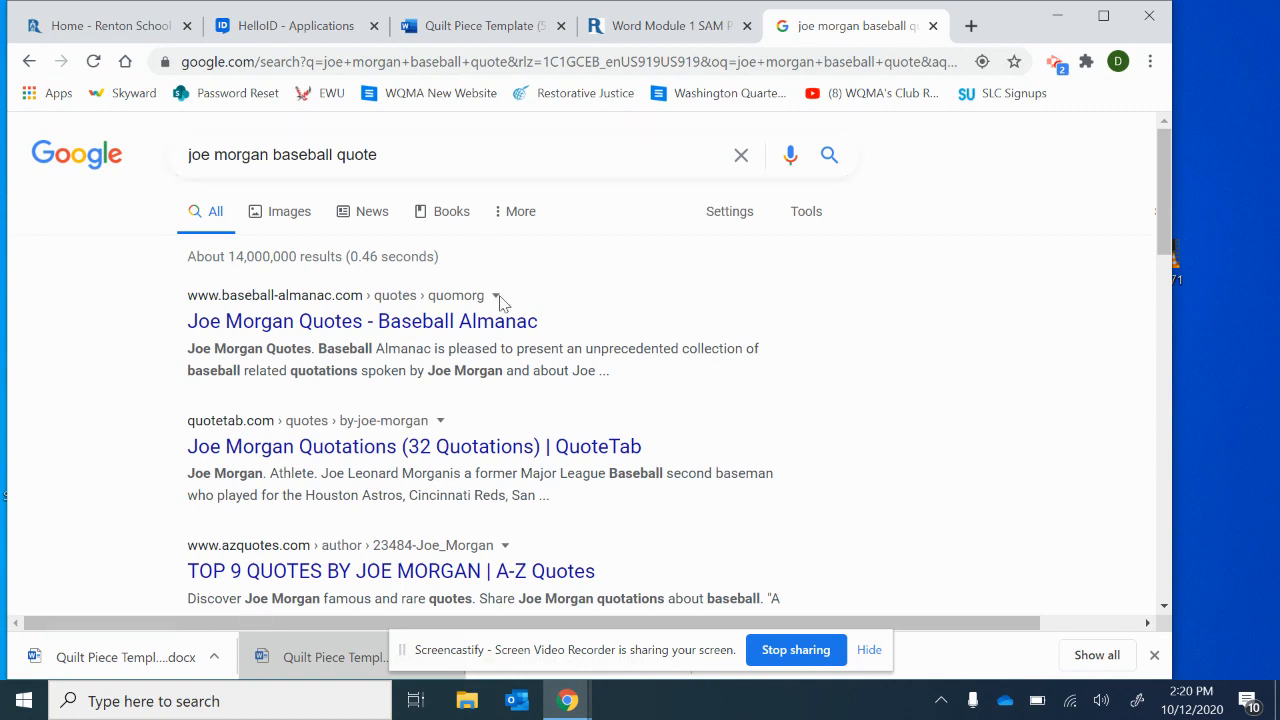
Open Baseball Almanac's Joe Morgan Quotes page from the results and look through its quotations.
click(501, 323)
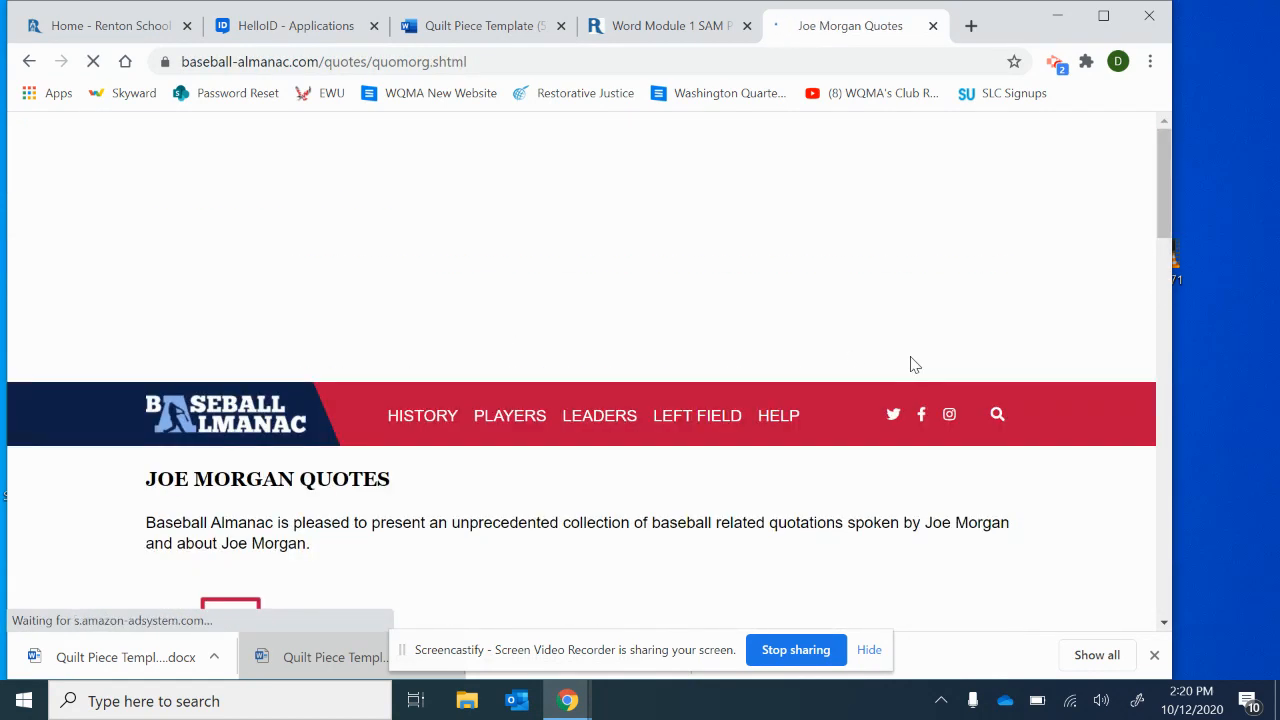
scroll(910, 364, down, 3)
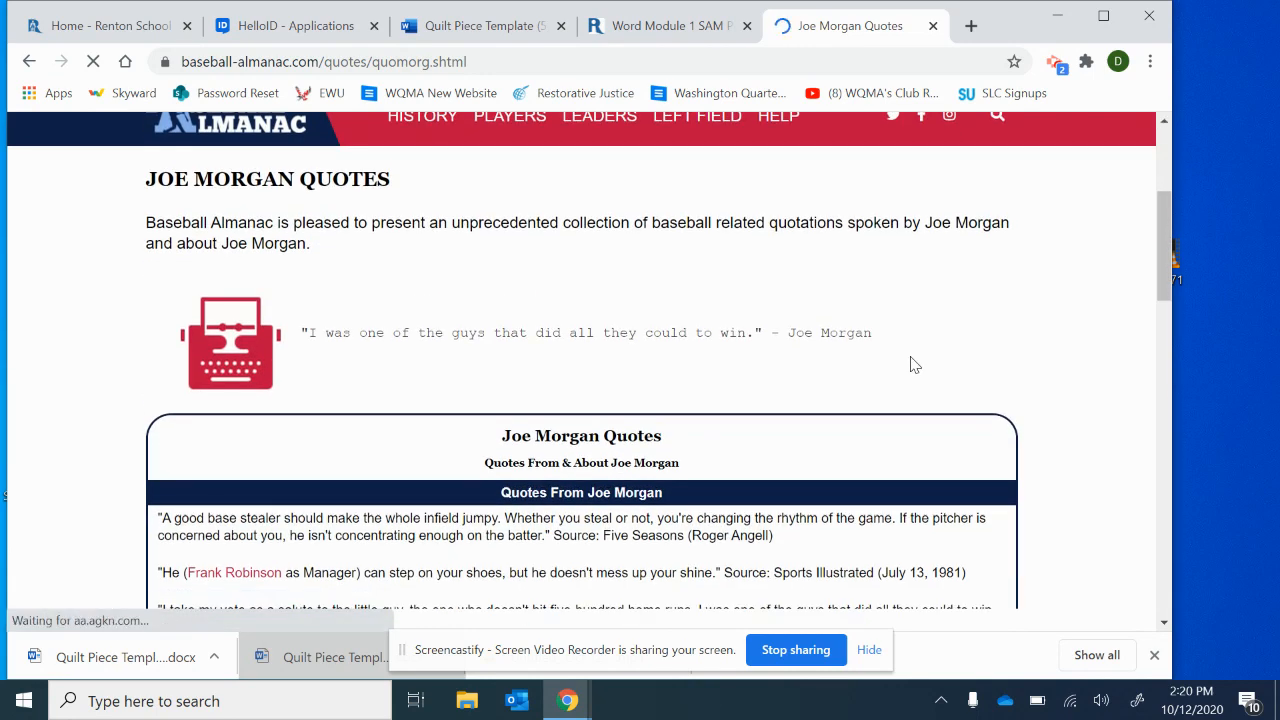
scroll(910, 364, down, 2)
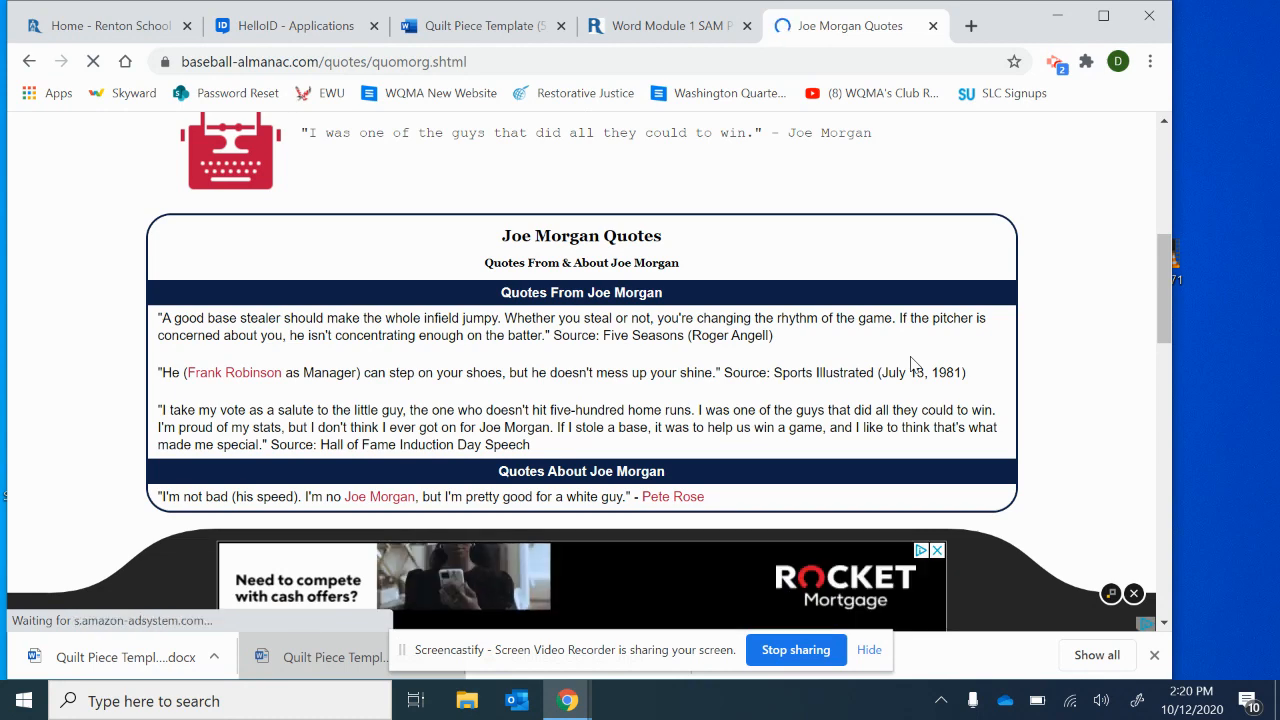
scroll(910, 364, down, 1)
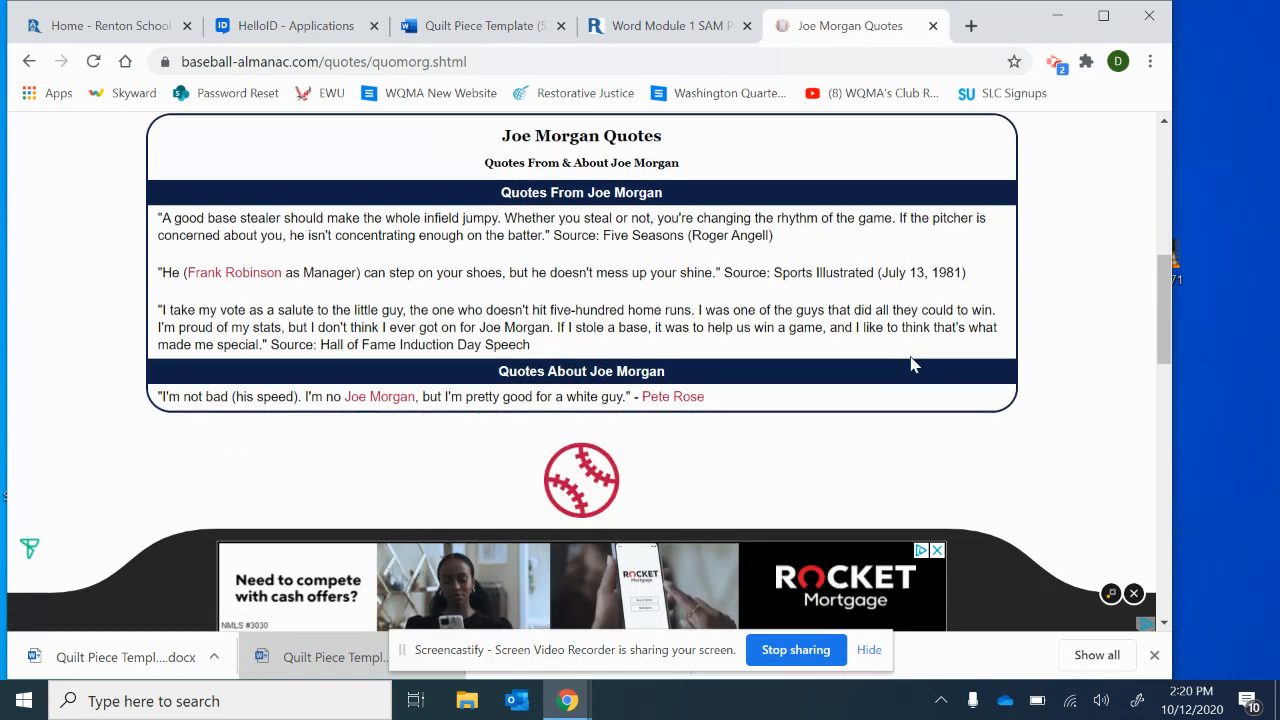
scroll(910, 364, down, 3)
scroll(910, 364, down, 3)
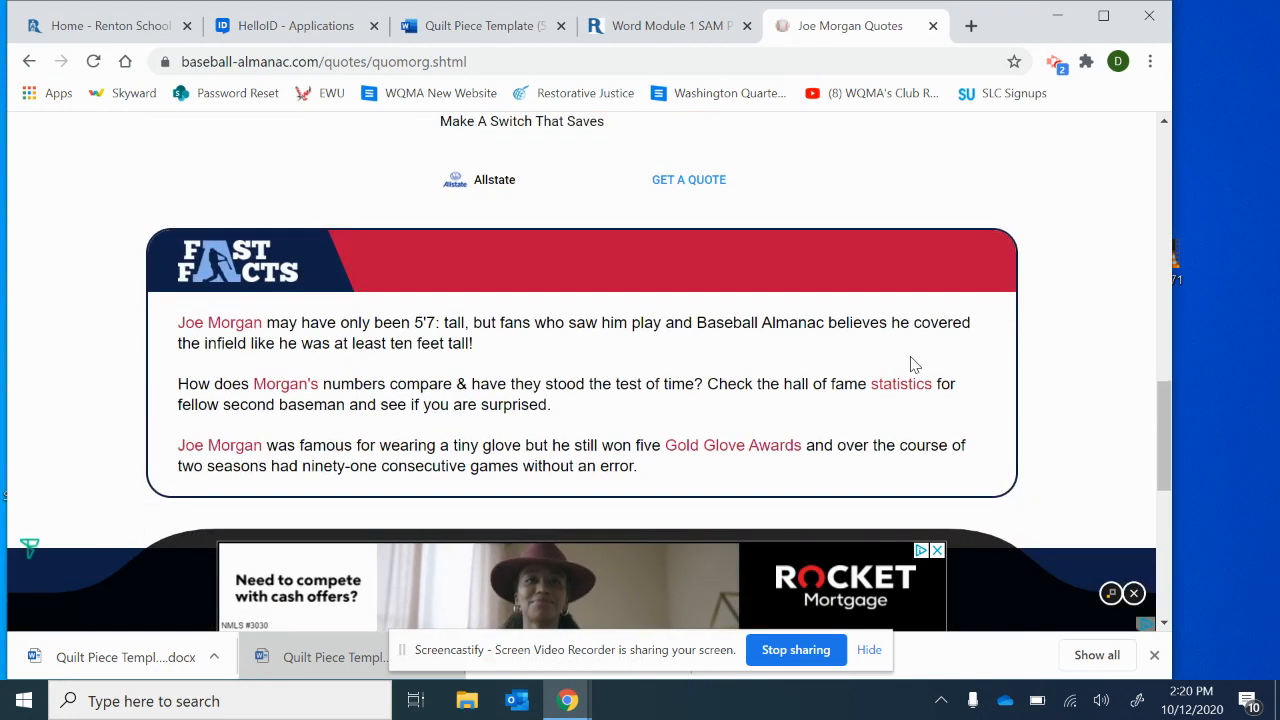
scroll(911, 360, down, 5)
scroll(912, 354, up, 5)
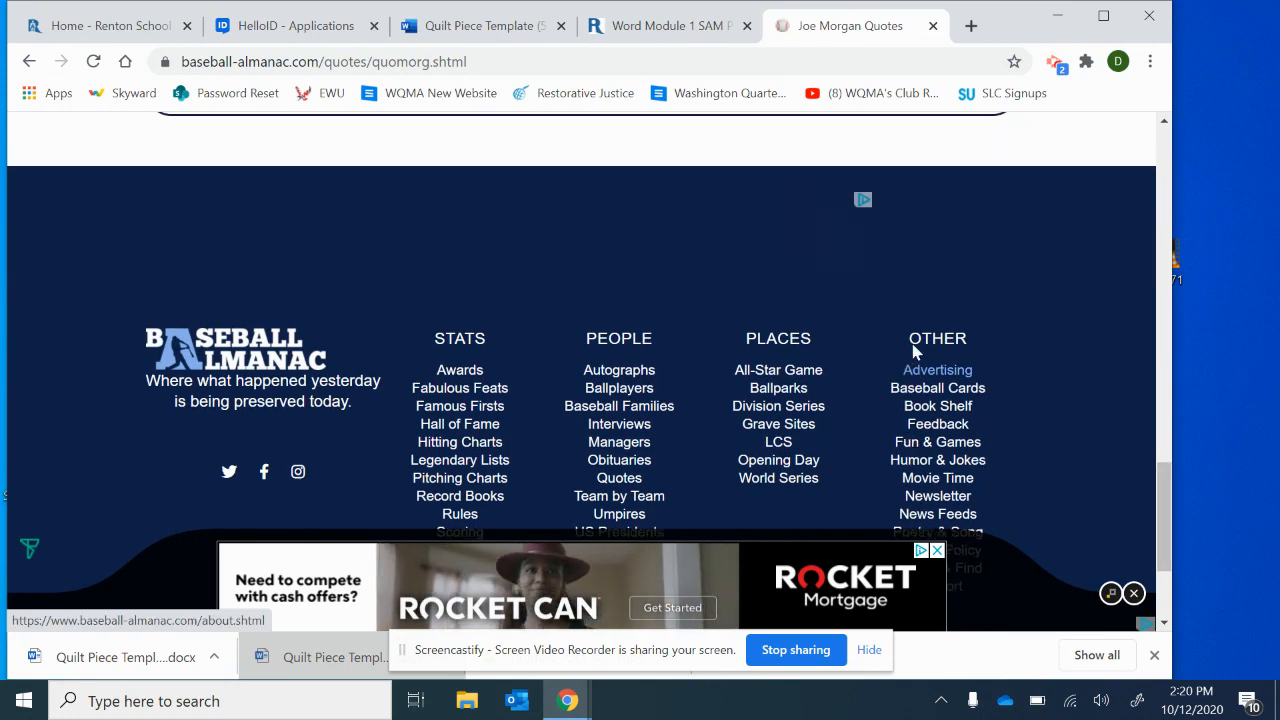
Search for "quote of the day" again, open BrainyQuote's daily page and read through the quotes for a suitable one.
click(474, 60)
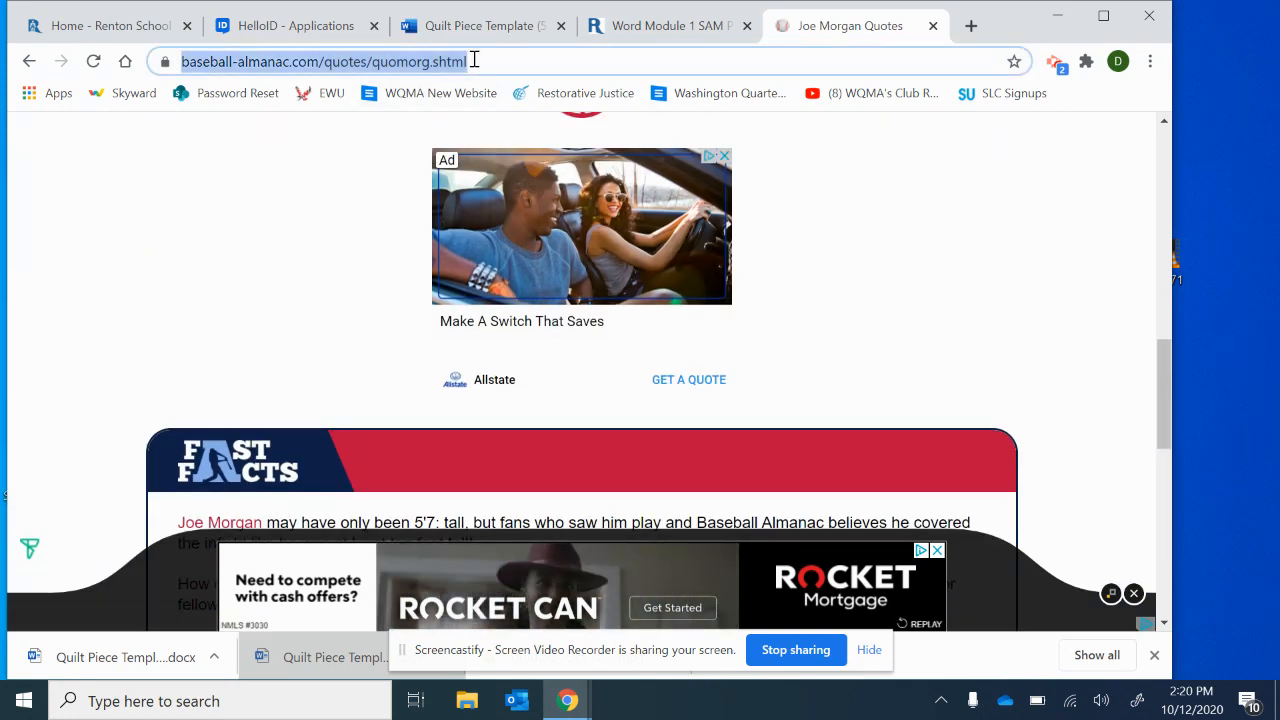
text(quote of the)
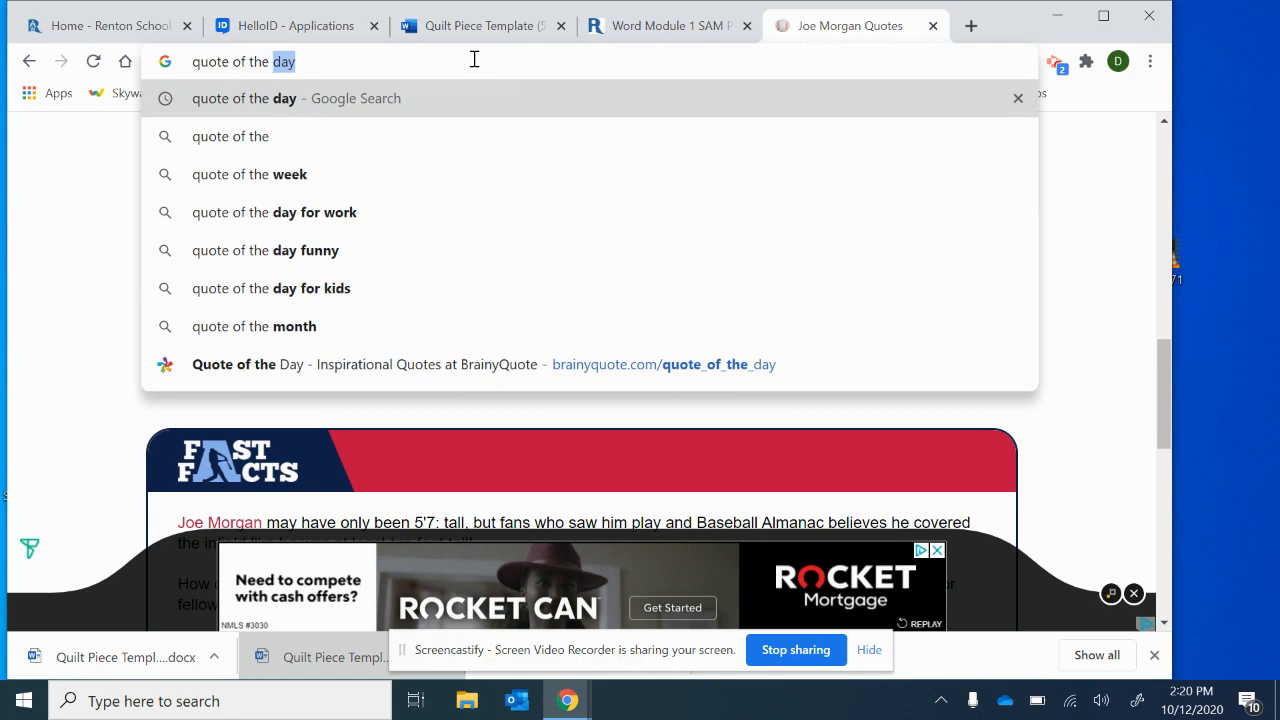
key(Return)
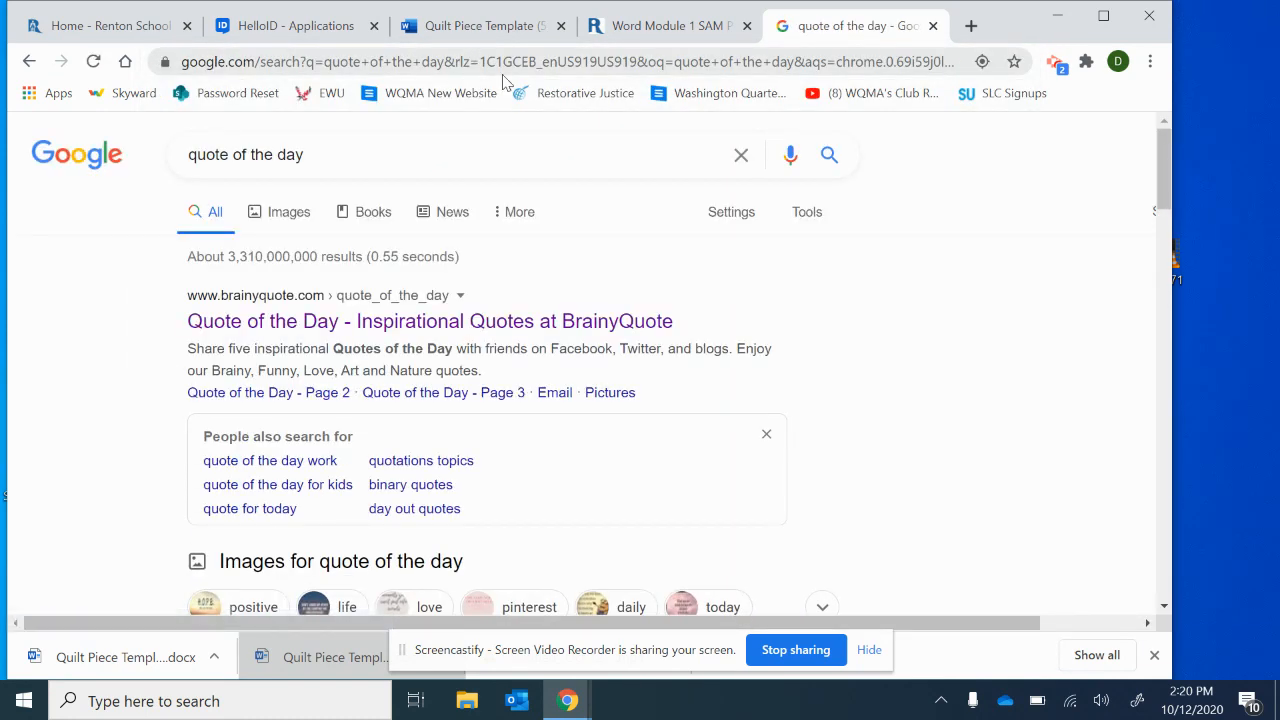
click(475, 324)
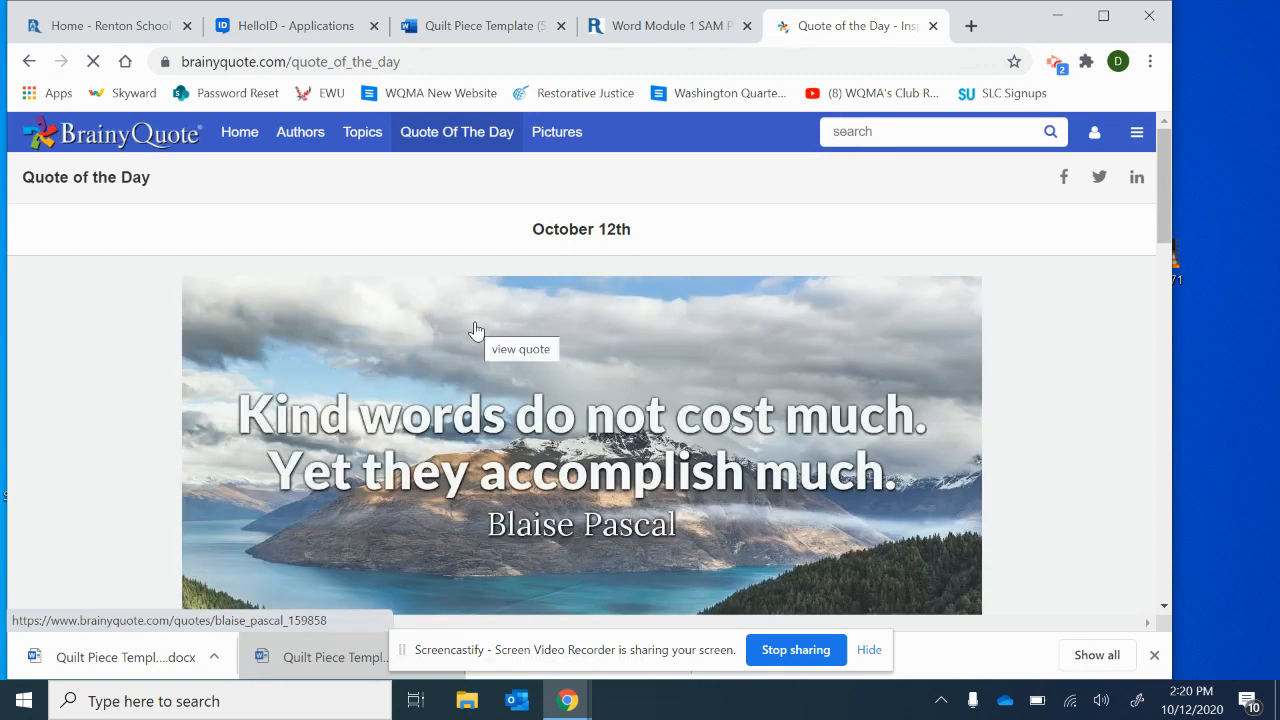
scroll(608, 408, down, 3)
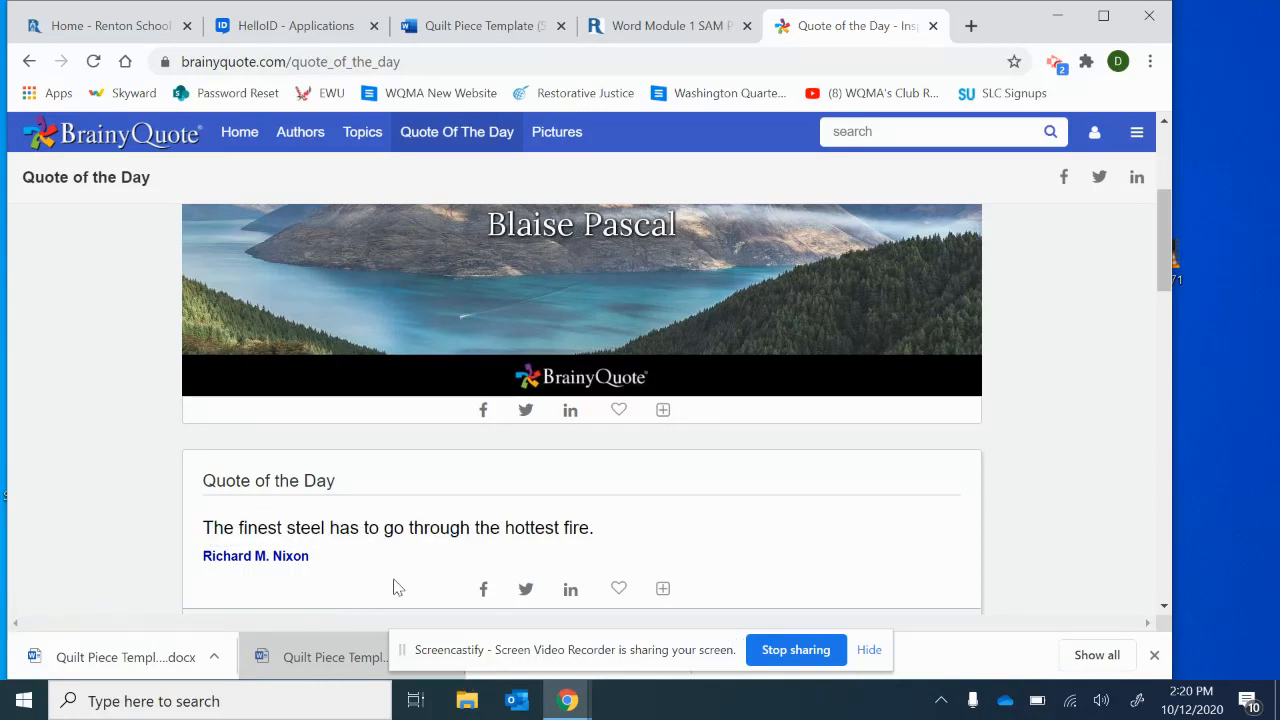
scroll(669, 508, down, 6)
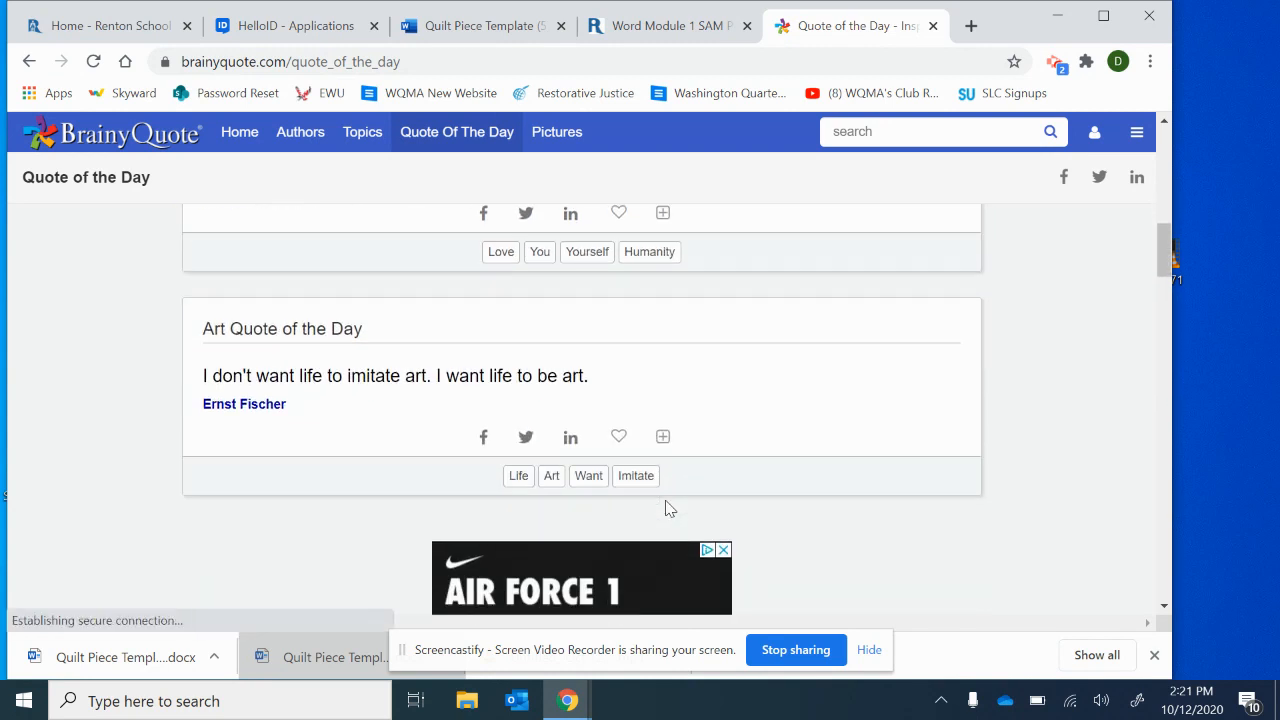
scroll(669, 508, down, 2)
scroll(669, 508, down, 3)
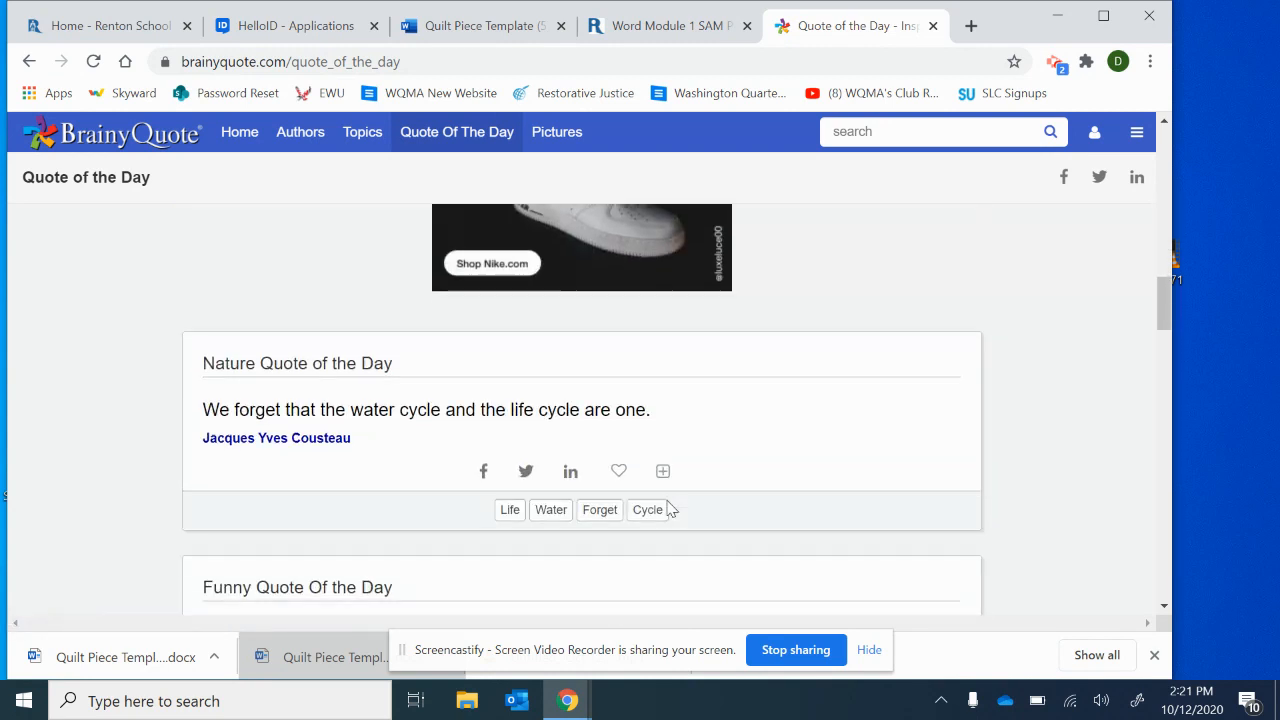
scroll(669, 508, down, 2)
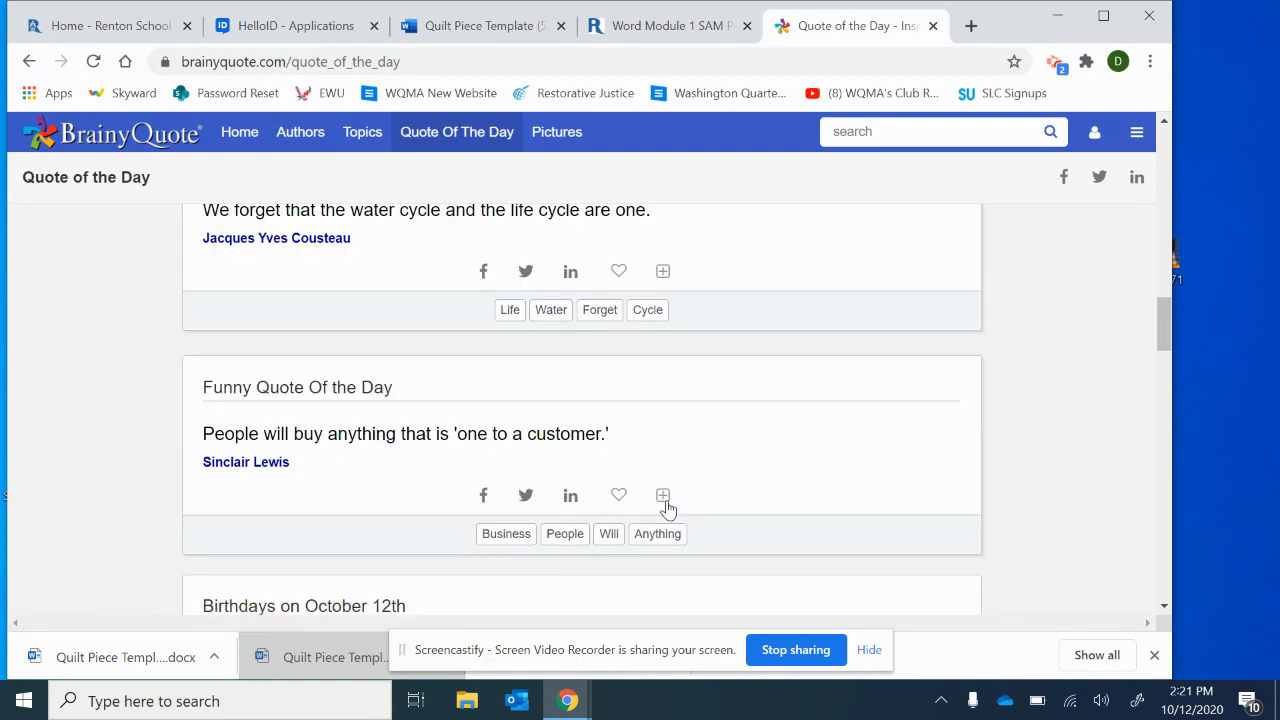
scroll(669, 508, down, 3)
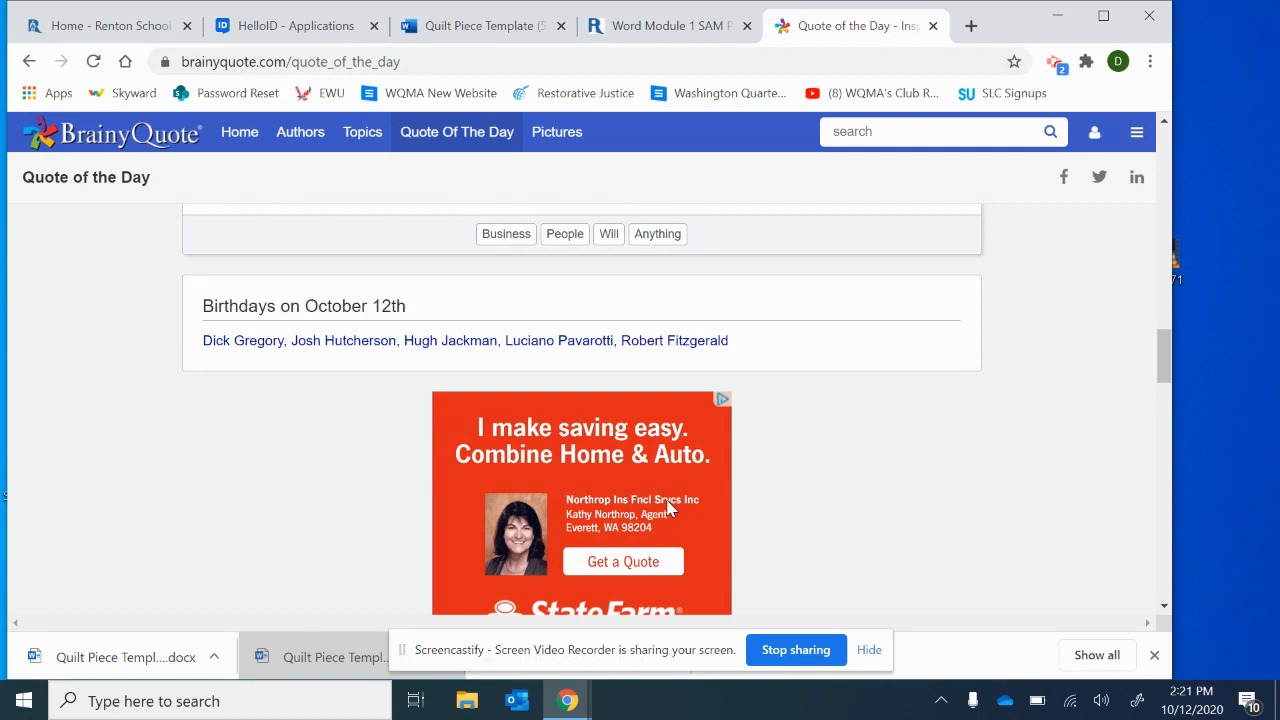
scroll(669, 508, down, 8)
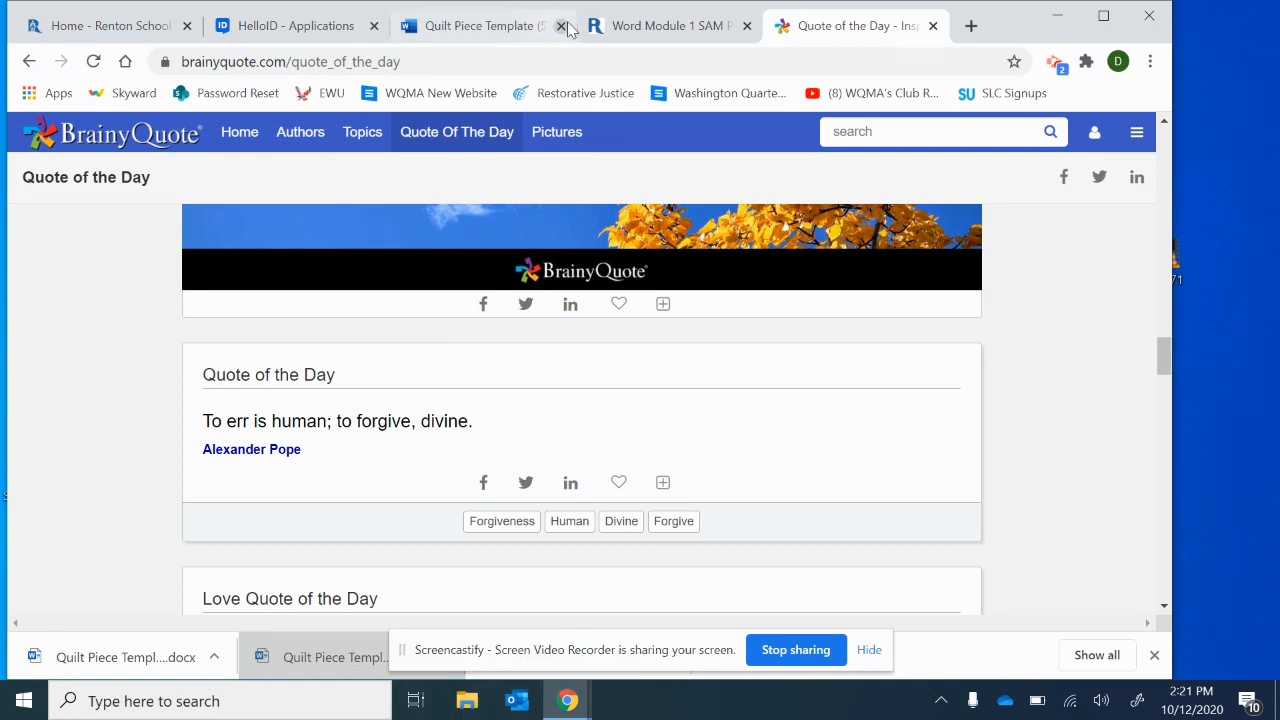
Close the Word Module 1 SAM Project assignment page and return to the Quilt Piece Template document.
click(678, 32)
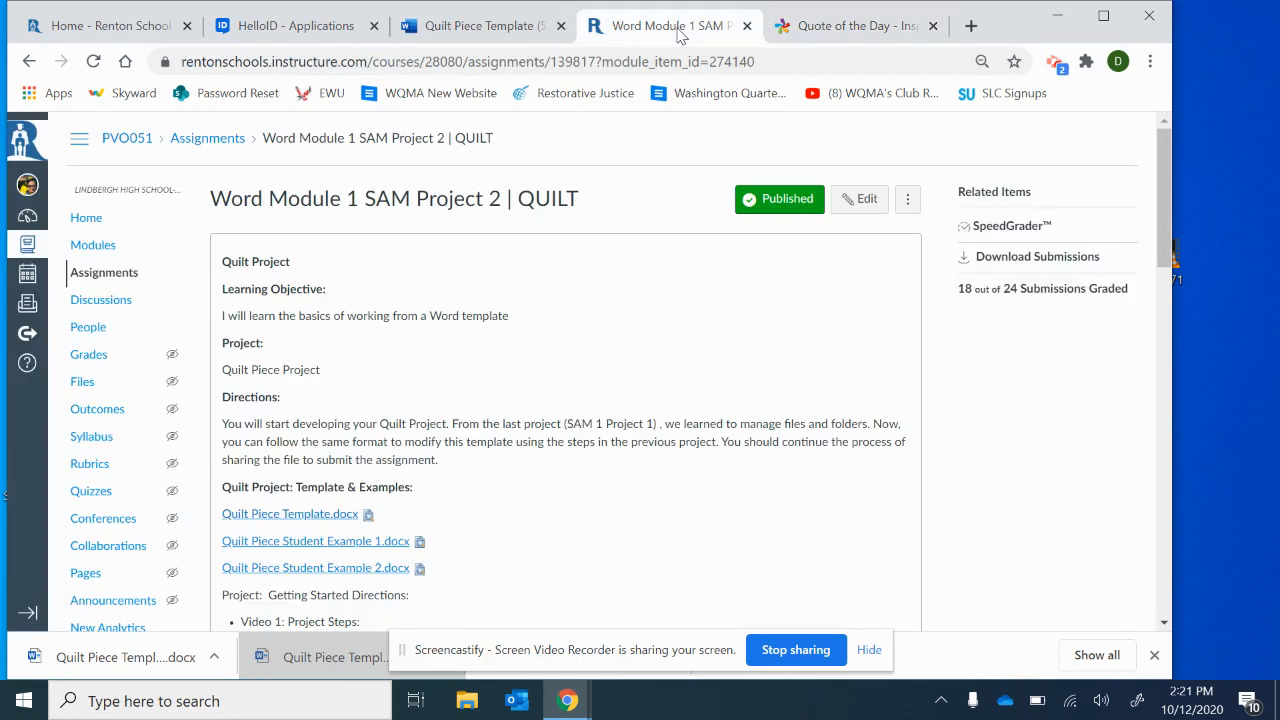
click(510, 35)
click(747, 28)
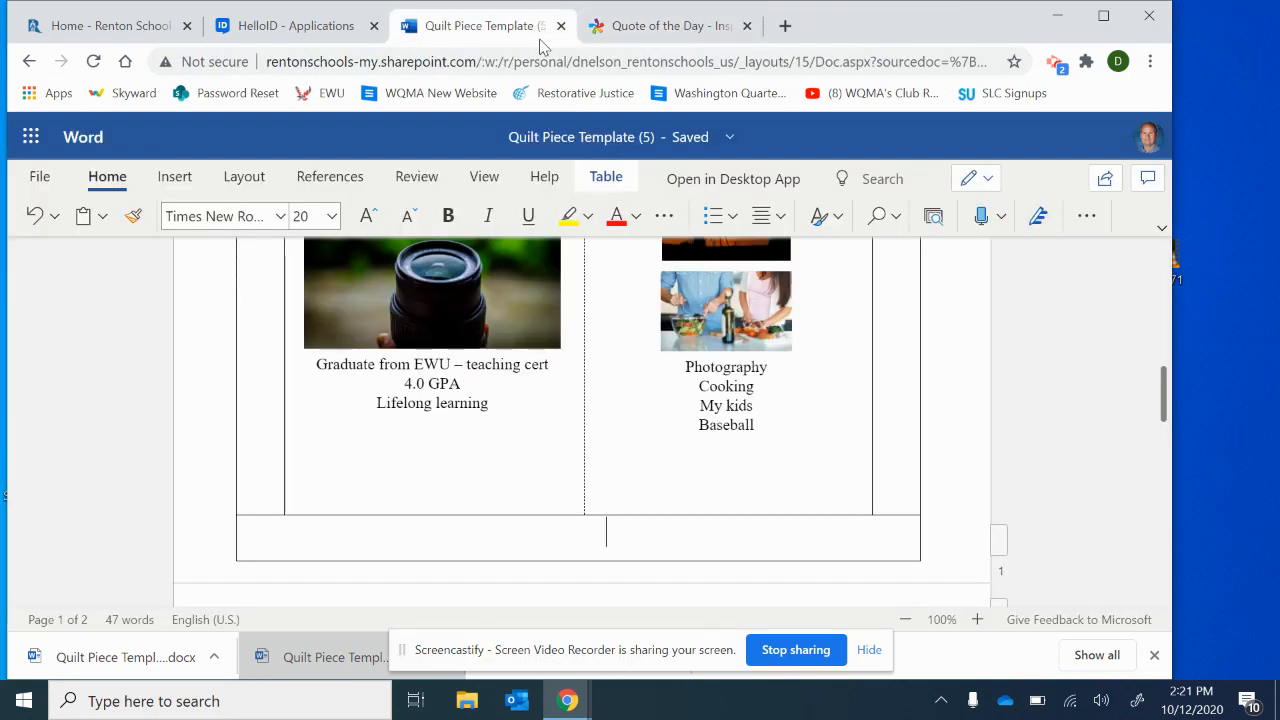
click(686, 32)
click(519, 35)
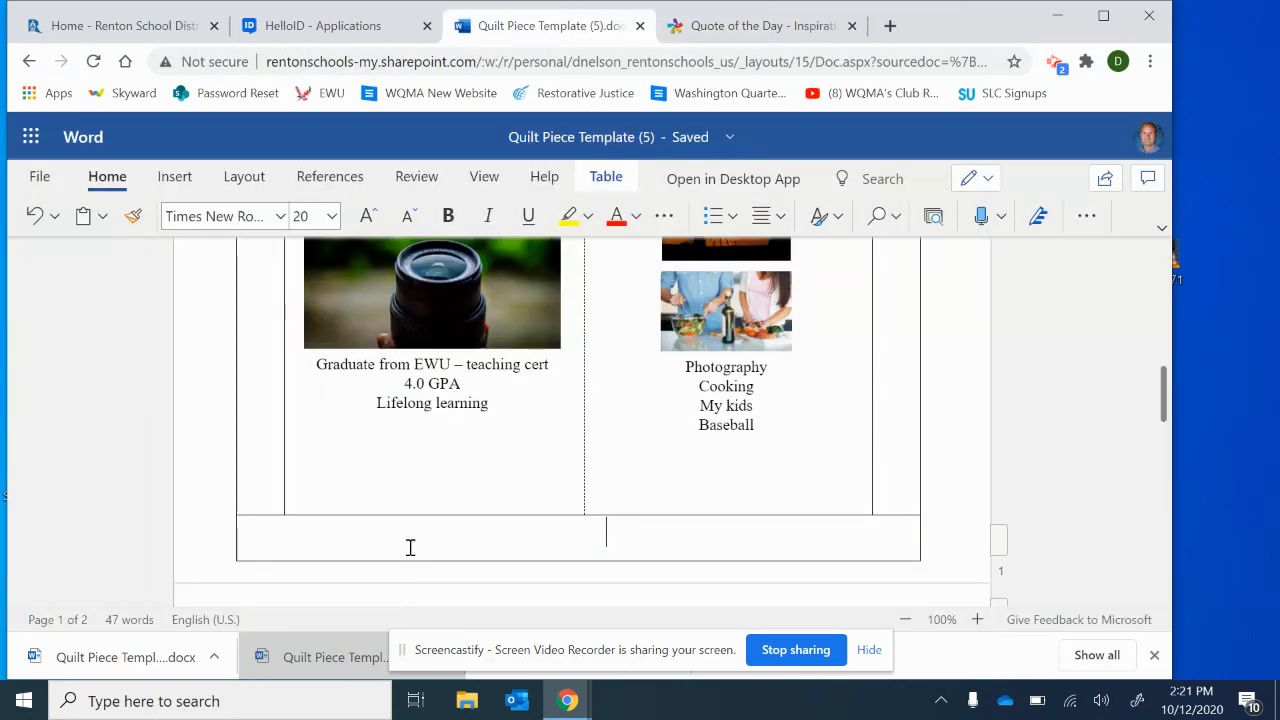
Enter "To err is human," in the template's empty last row, checking the wording against the BrainyQuote page.
text(To err,)
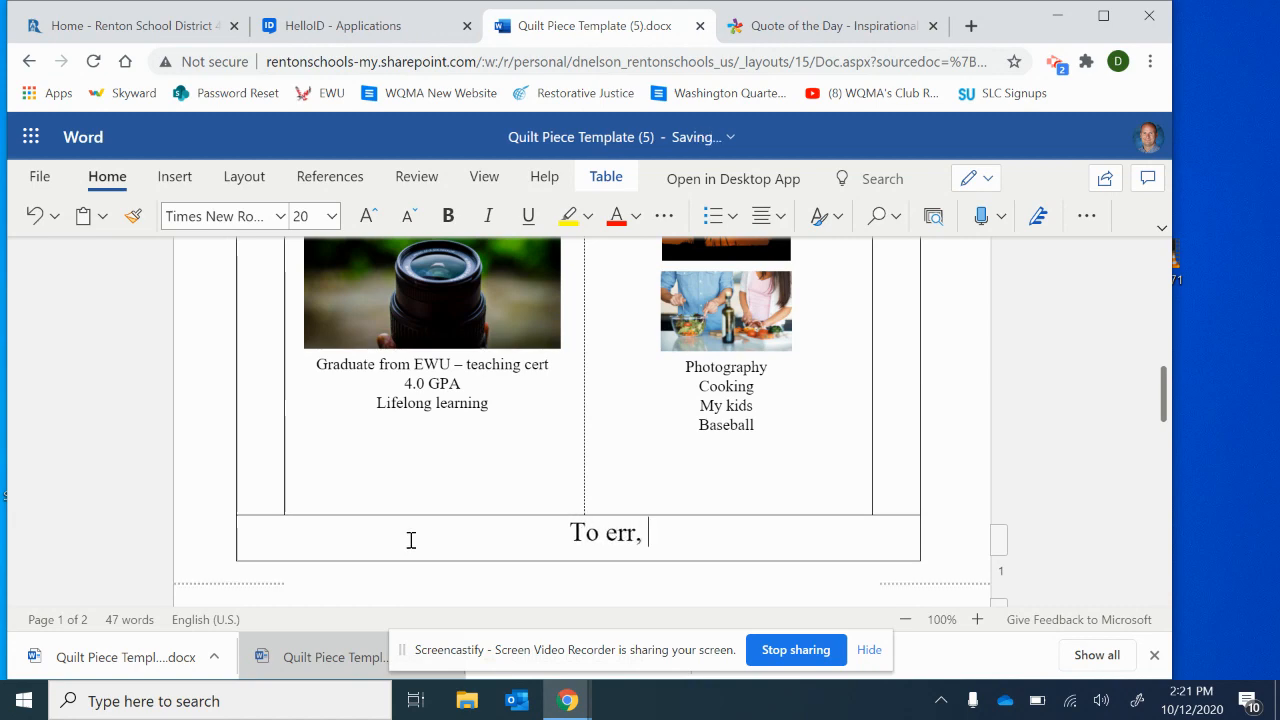
click(835, 26)
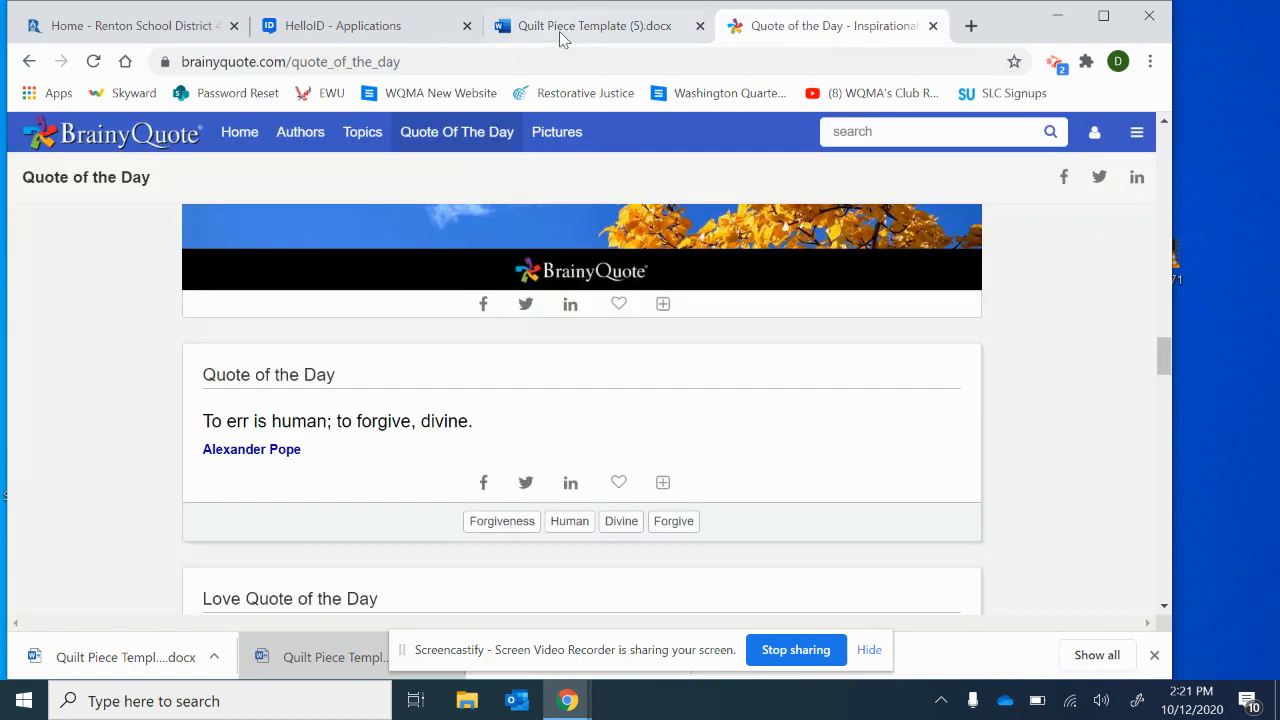
click(578, 28)
key(BackSpace)
key(BackSpace)
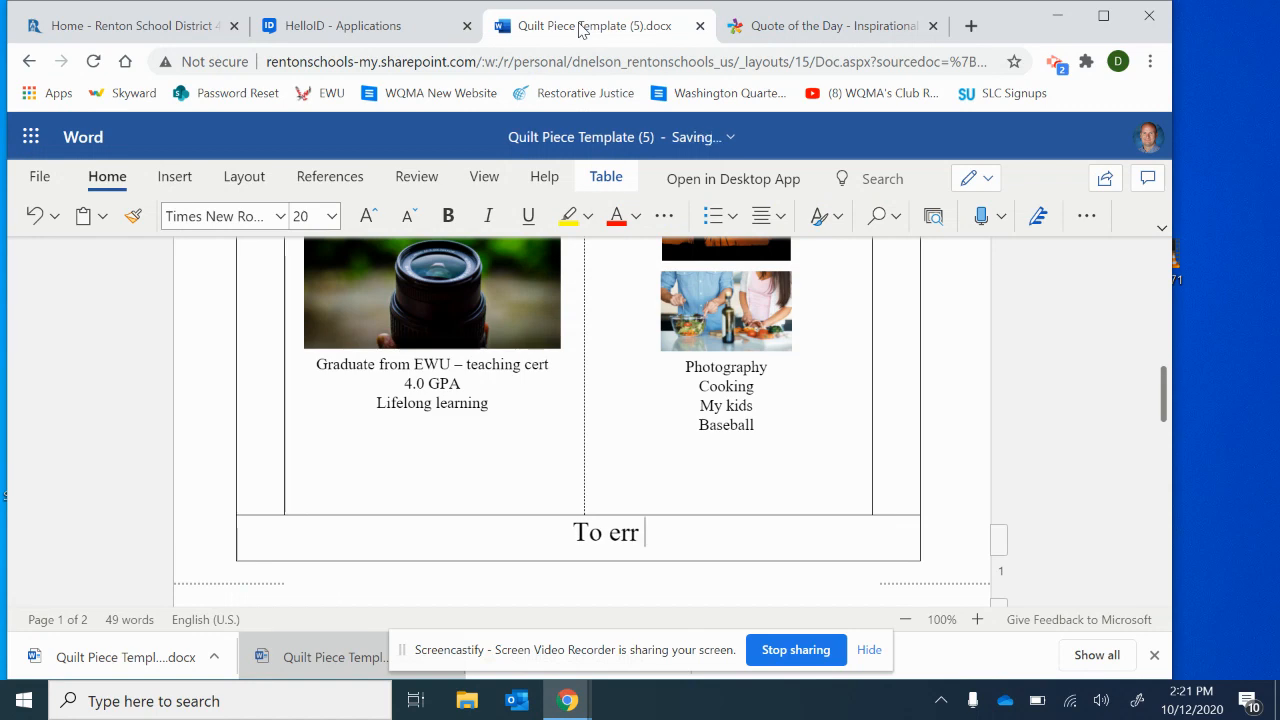
text(is human,)
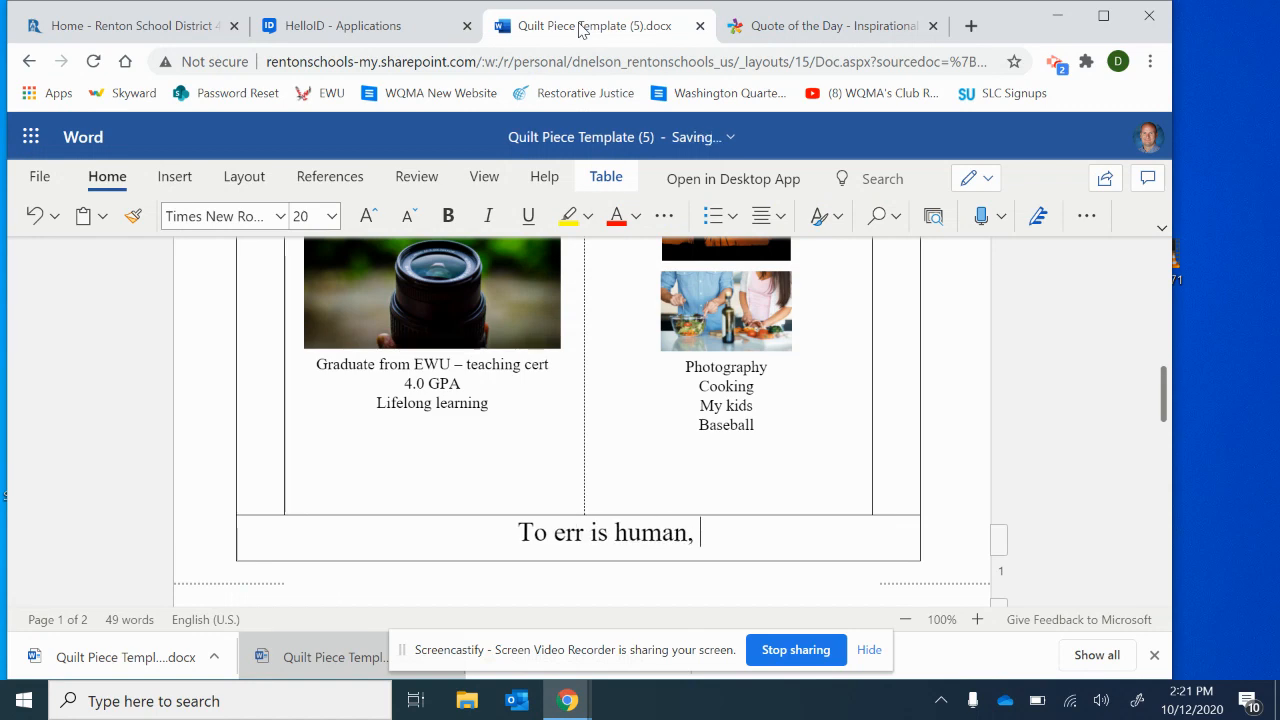
Replace the trailing comma with a semicolon and complete the quote with "to forgive is divine", comparing it with the BrainyQuote page.
click(880, 26)
click(645, 30)
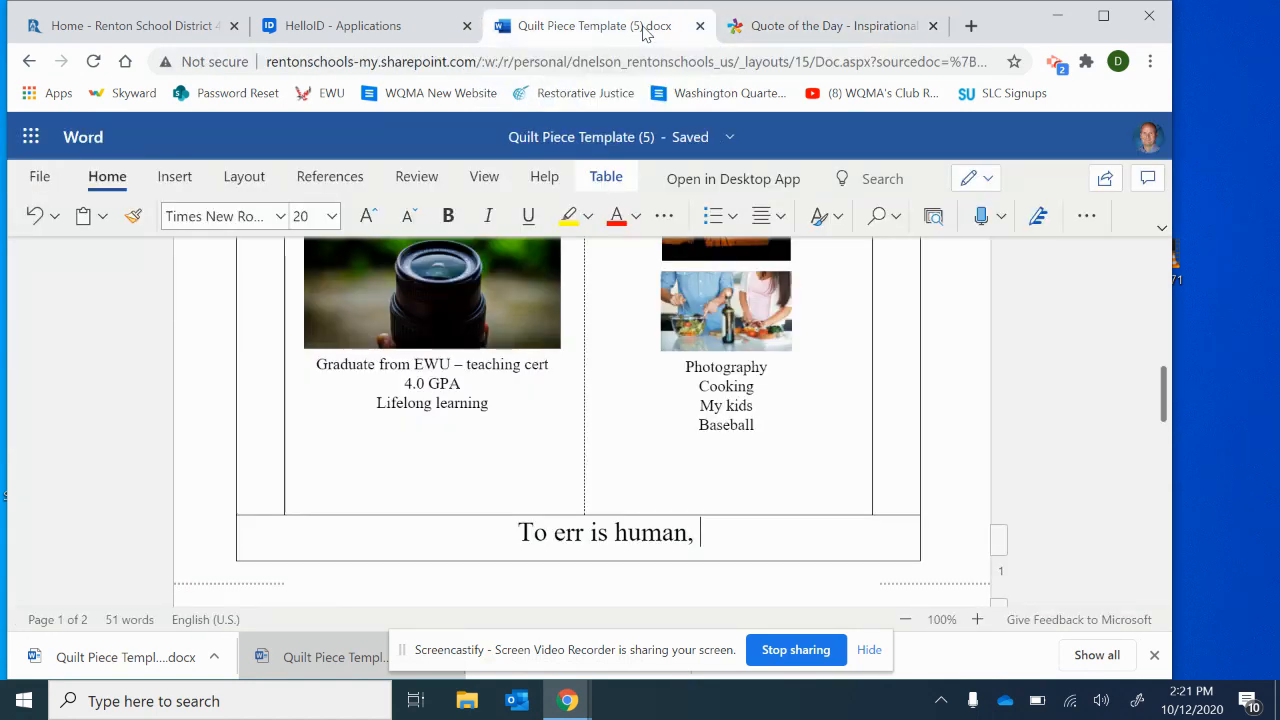
key(BackSpace)
key(BackSpace)
text(; to forgi)
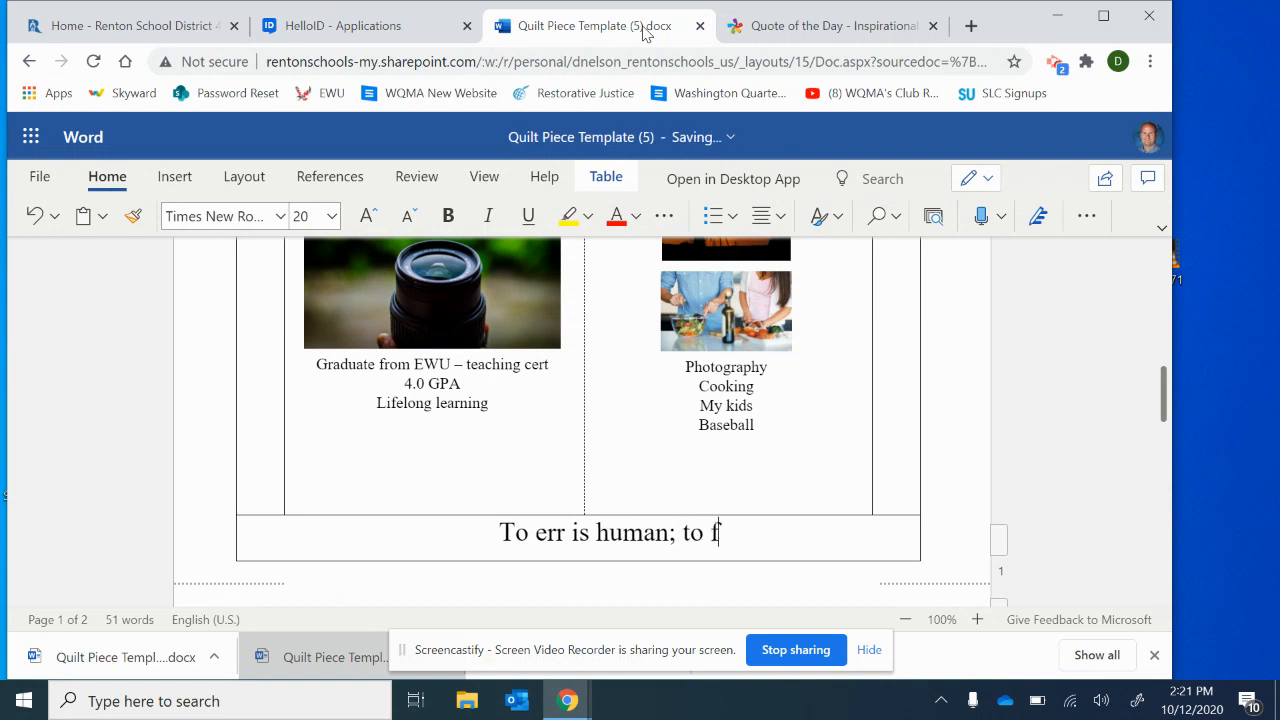
text(is divine)
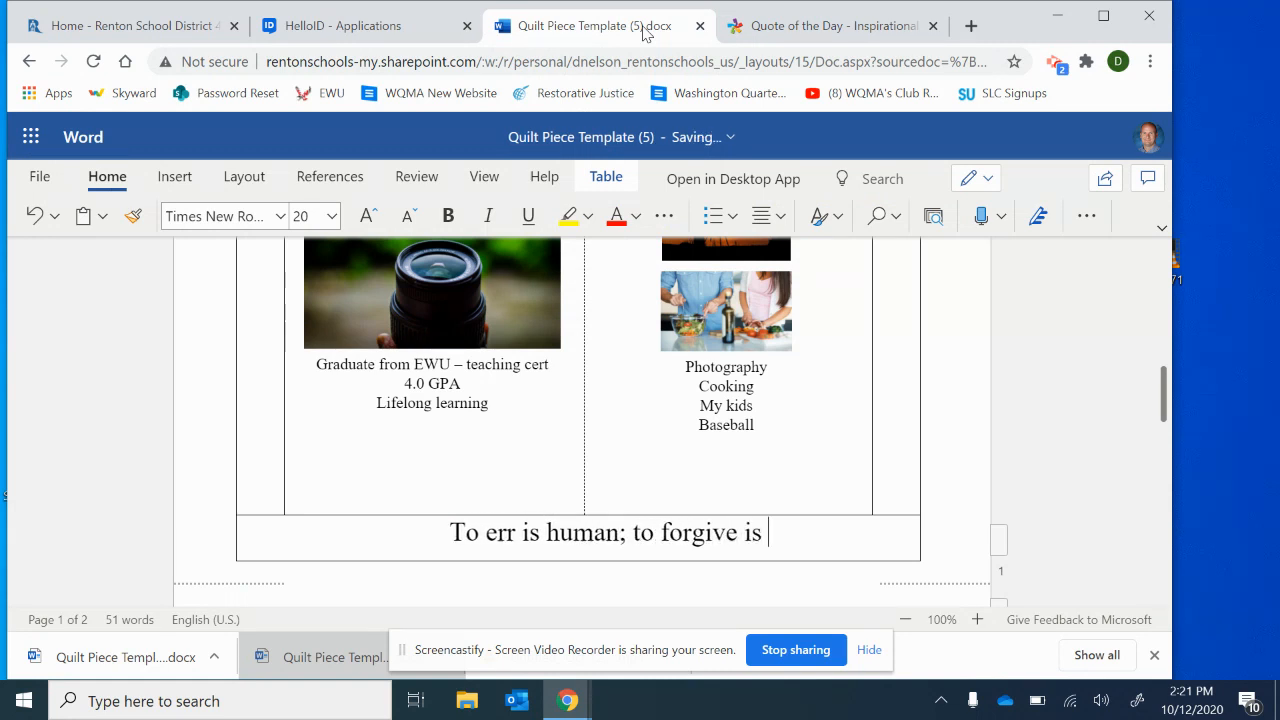
click(862, 30)
click(640, 28)
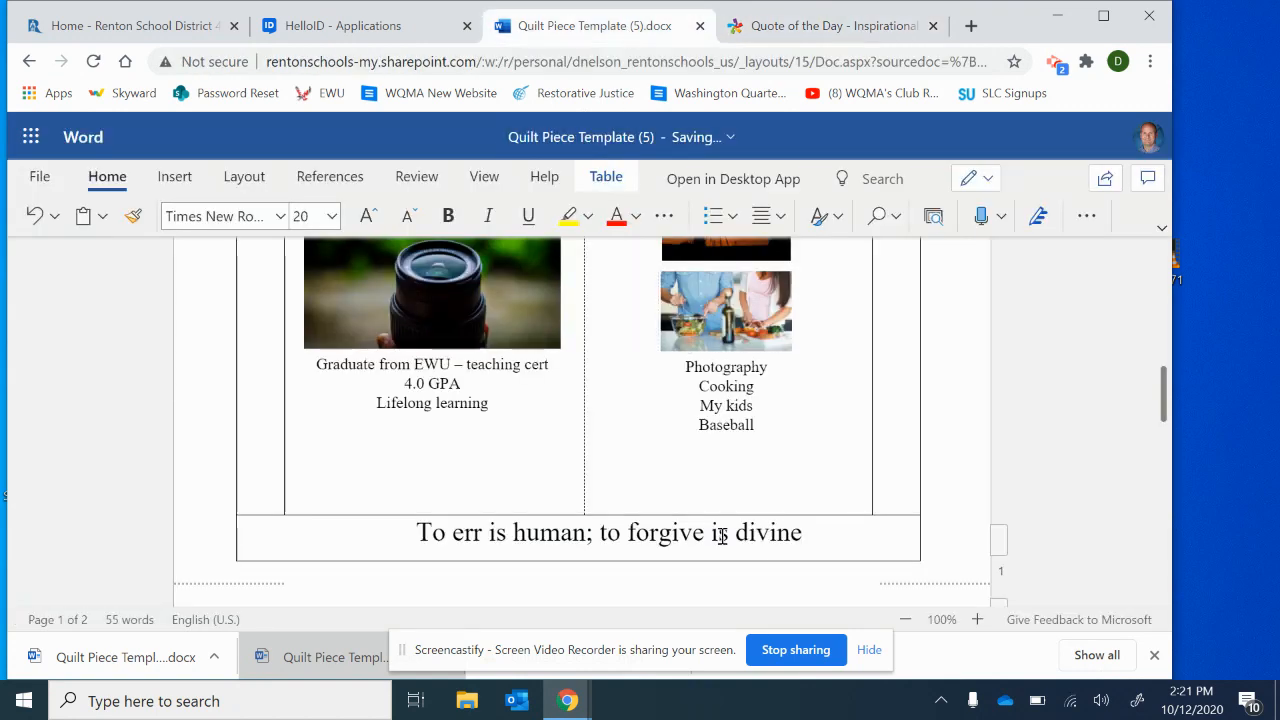
Enclose the quote in the last row in double quotation marks.
click(418, 532)
text(“)
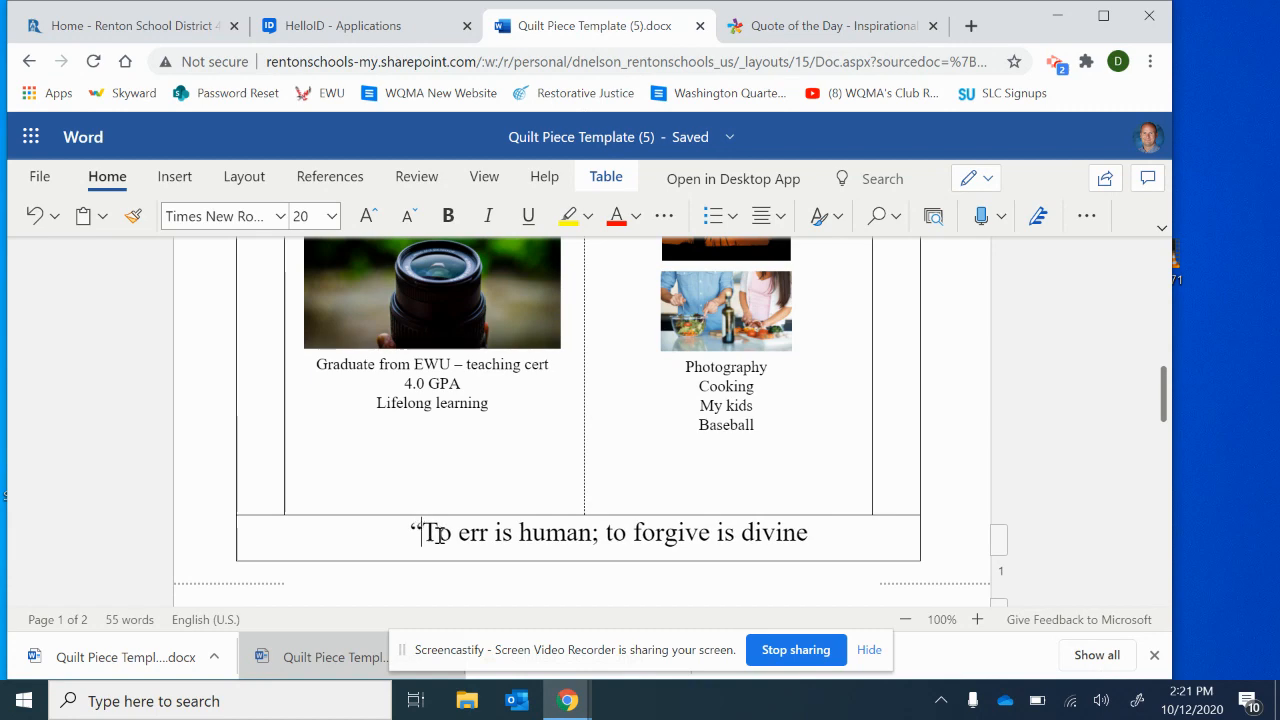
click(831, 532)
text(”)
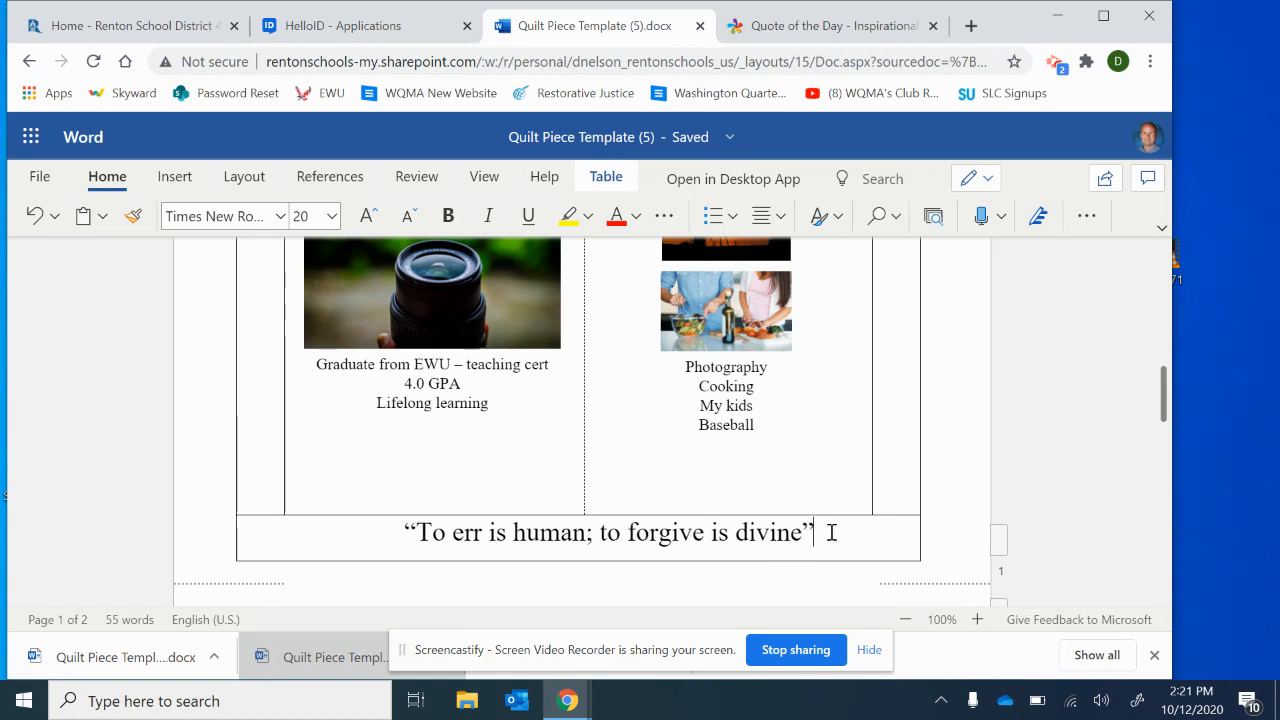
Add the attribution "Alexander Pope" after the quote in the last row, checking the author on the BrainyQuote page.
click(816, 30)
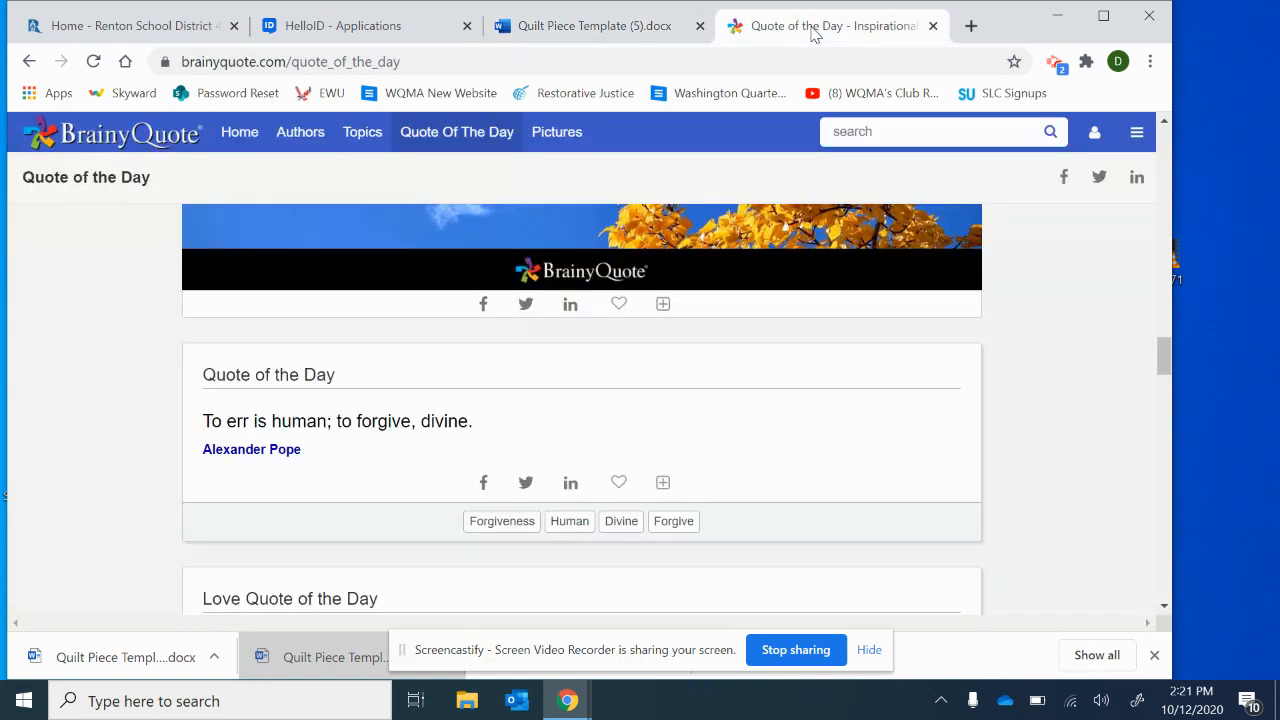
click(615, 28)
text(Ale)
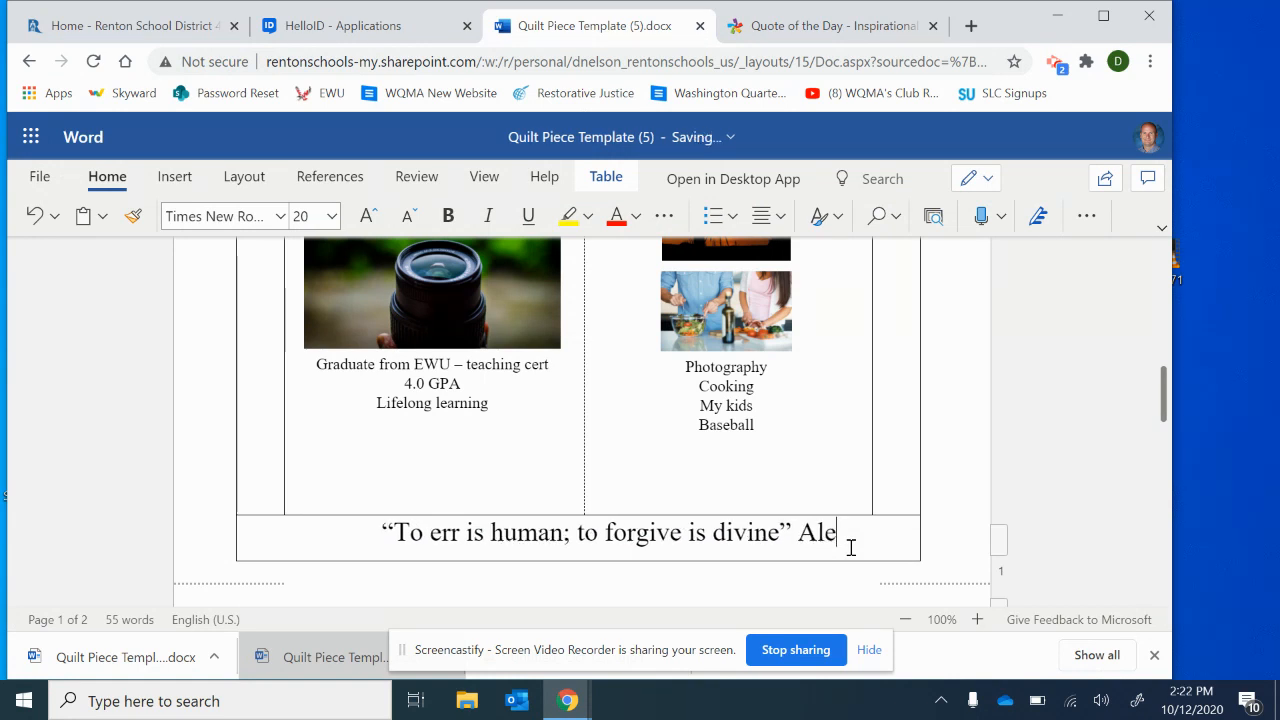
text(xander Pope)
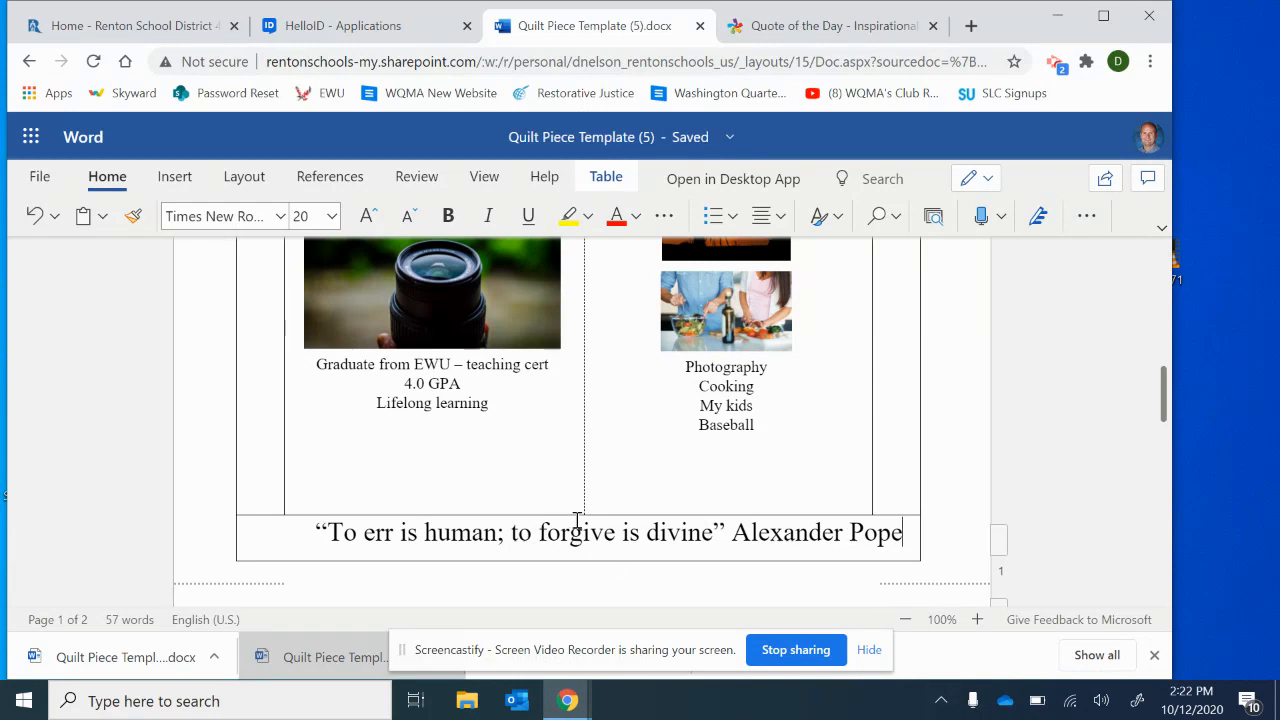
Try to centre the quote and its attribution in the last row.
drag(306, 531, 943, 531)
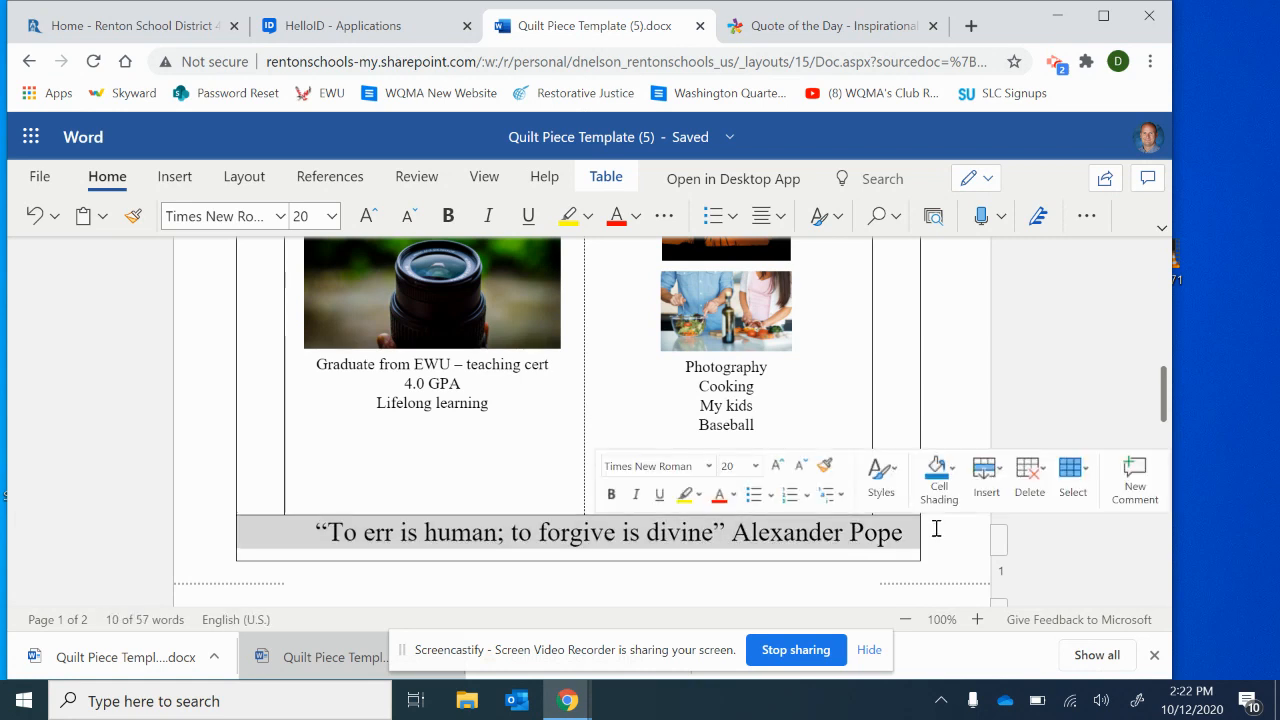
click(777, 223)
click(807, 304)
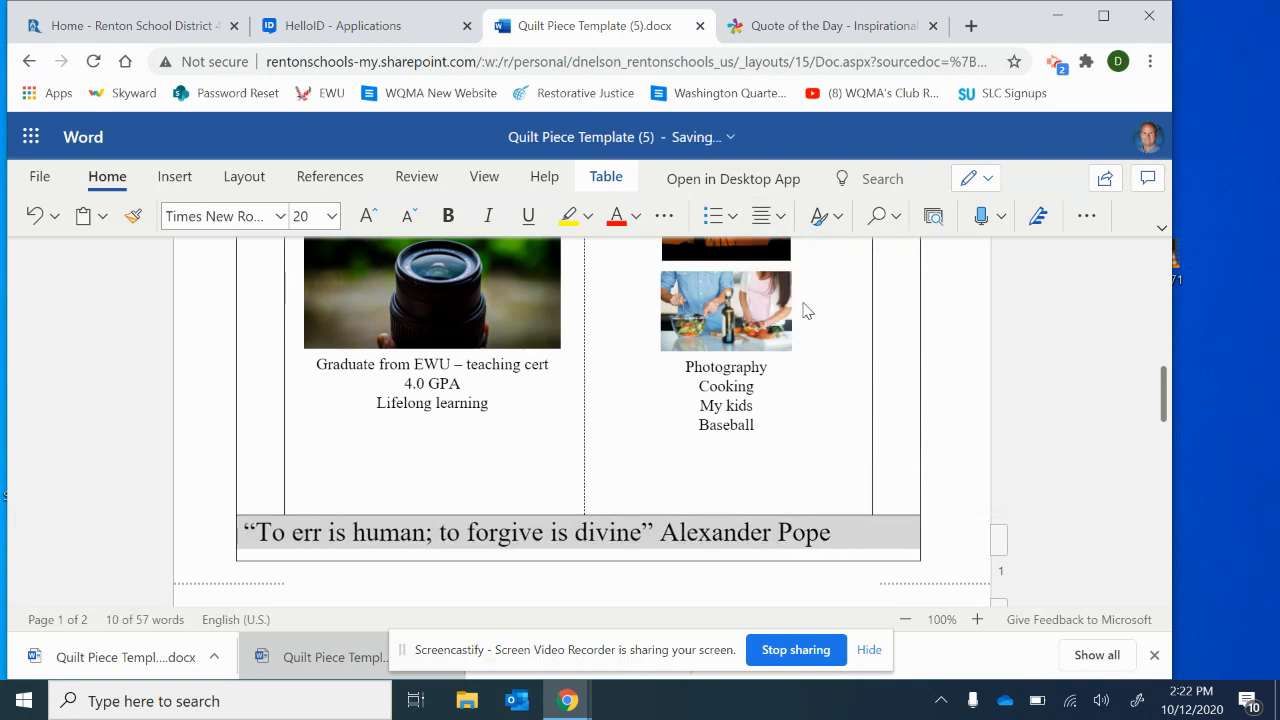
click(772, 222)
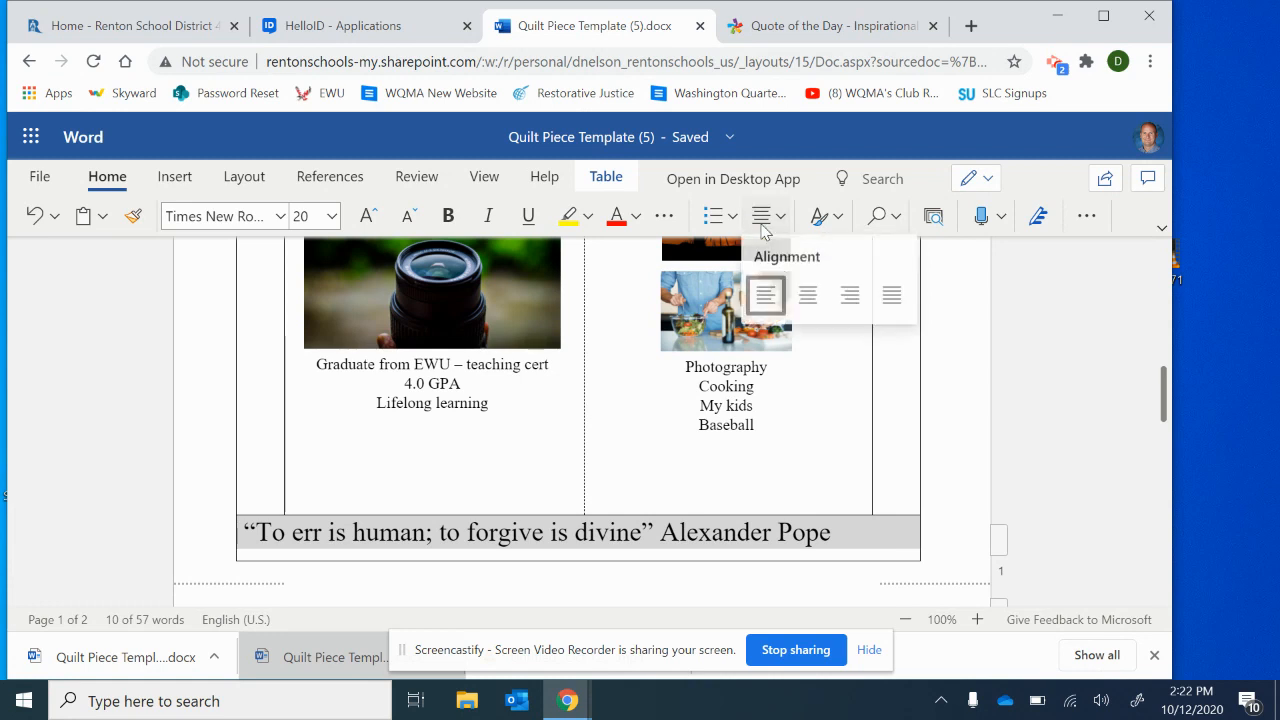
click(811, 305)
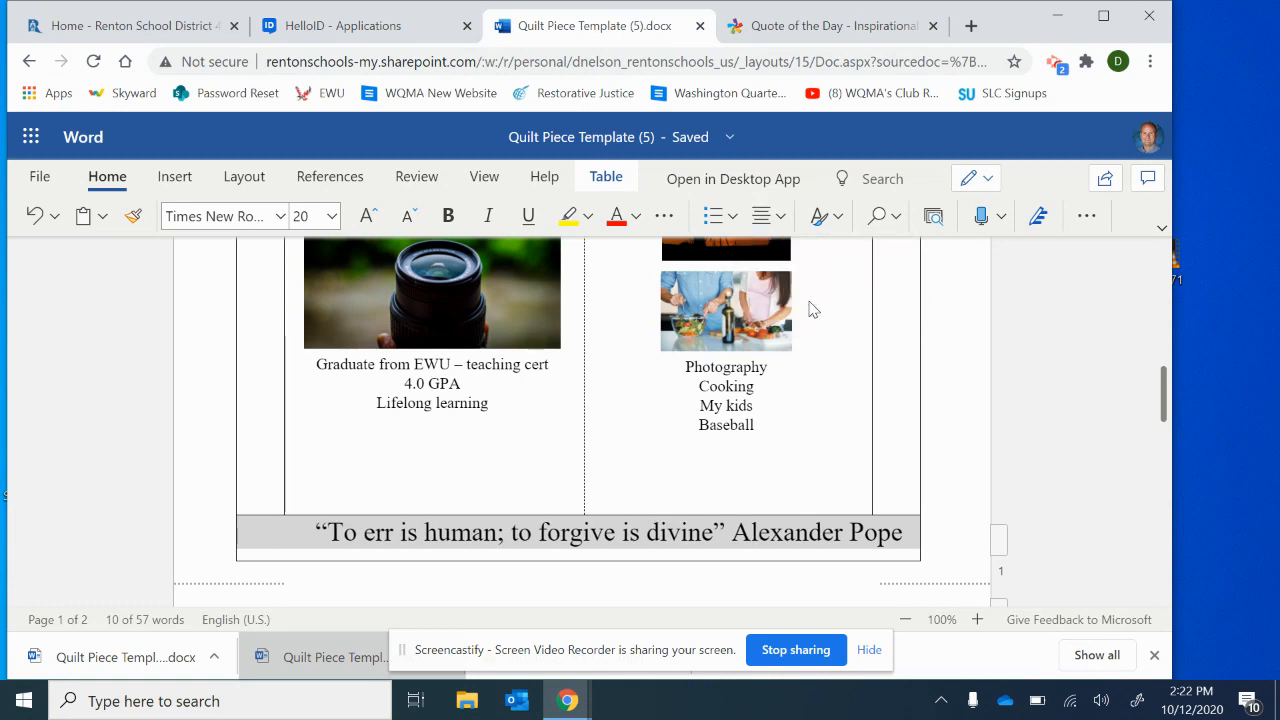
click(938, 446)
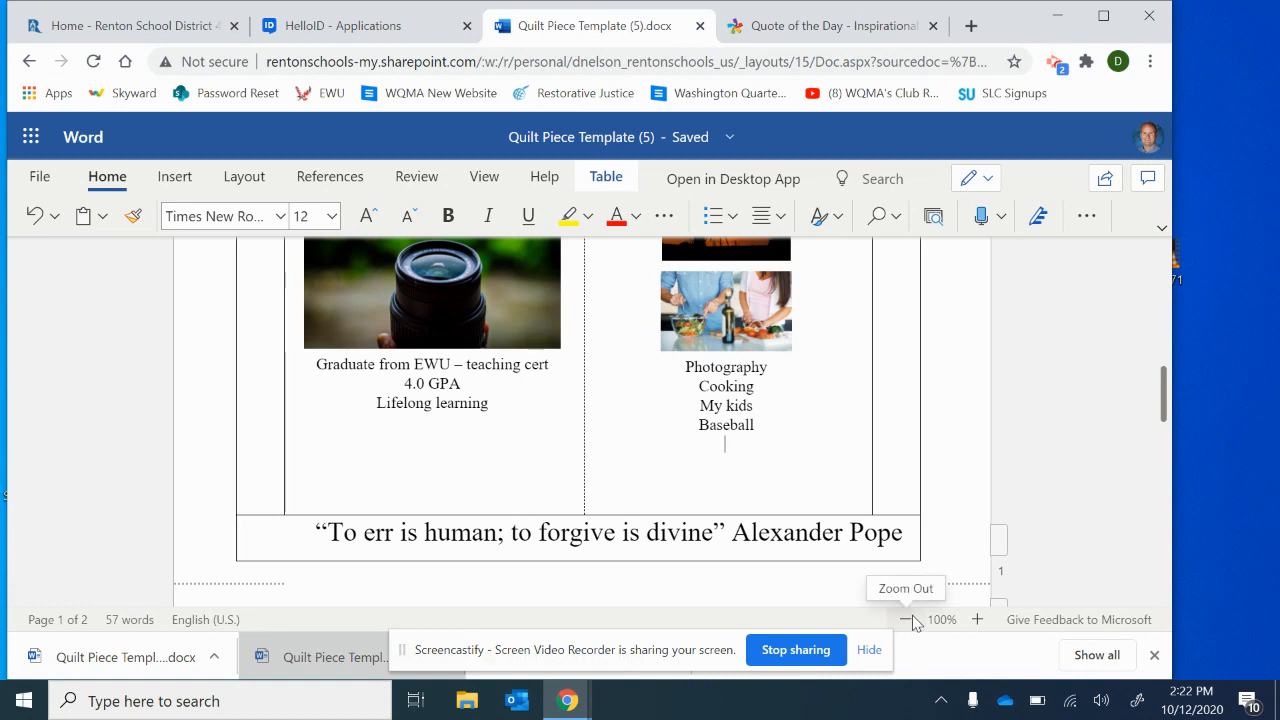
Zoom the document out to 50% and review the quilt page from the name row down to the quote.
click(908, 619)
click(908, 619)
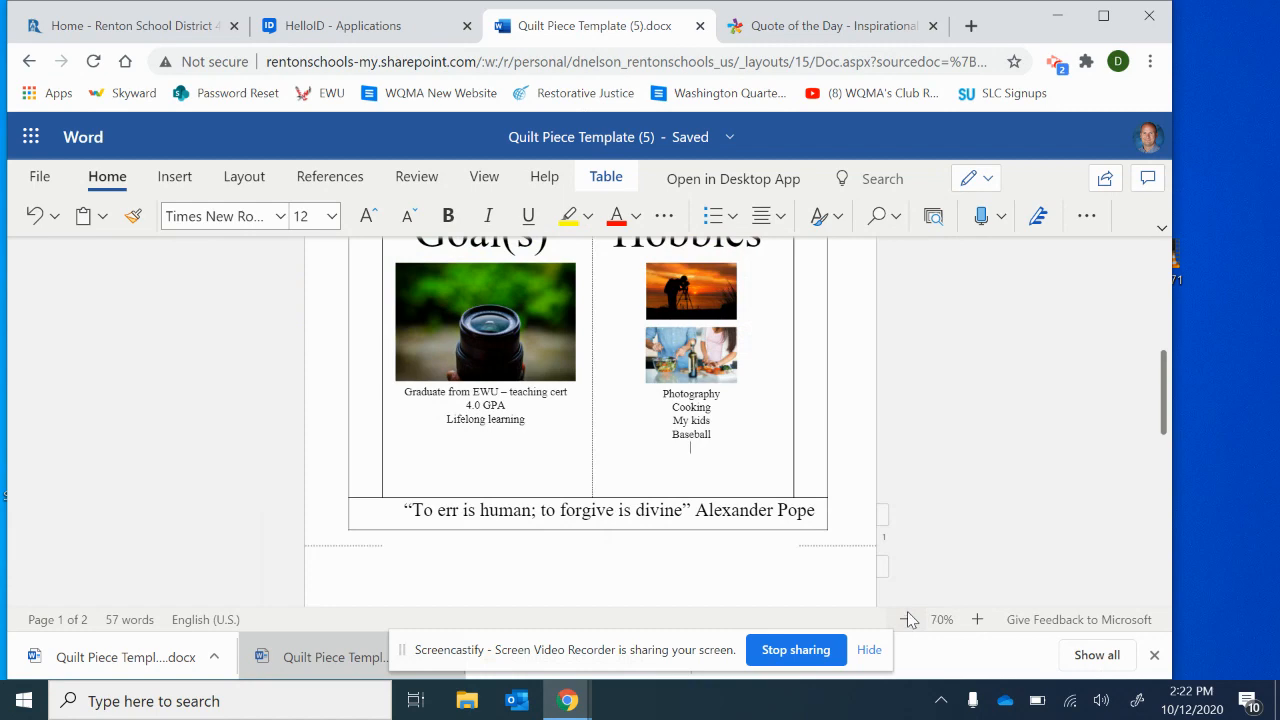
scroll(826, 420, up, 3)
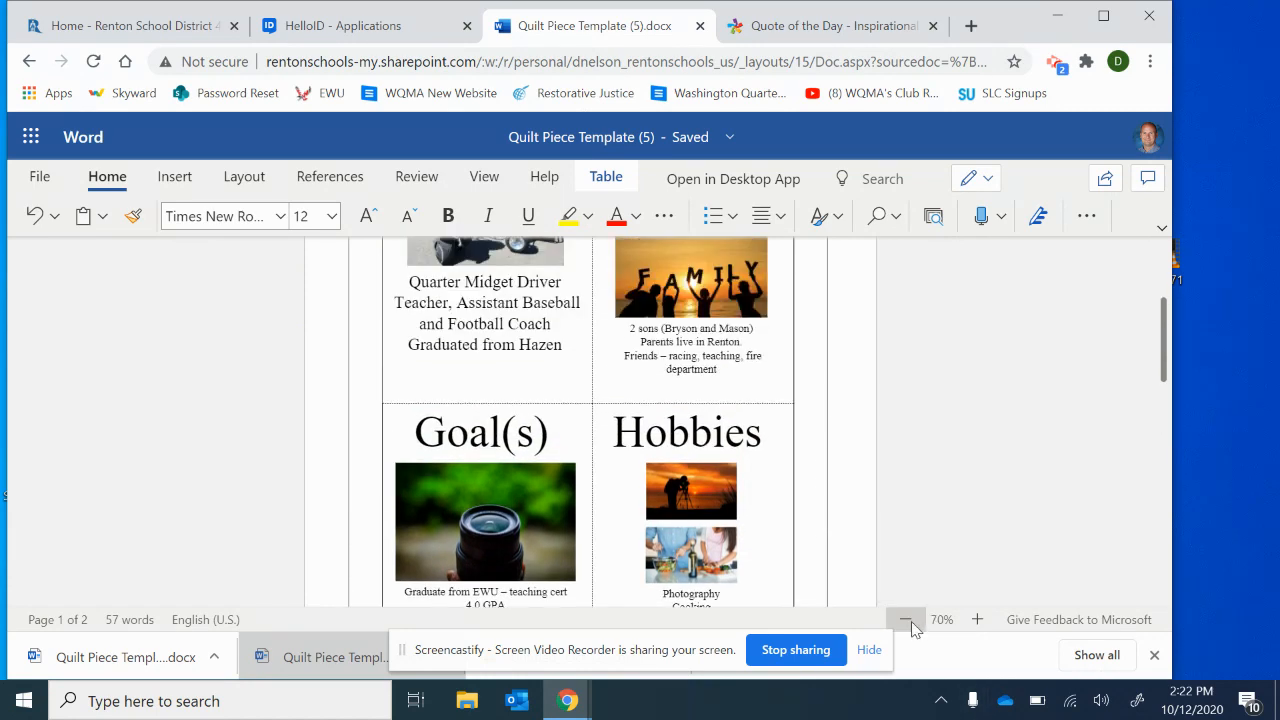
click(908, 619)
click(908, 619)
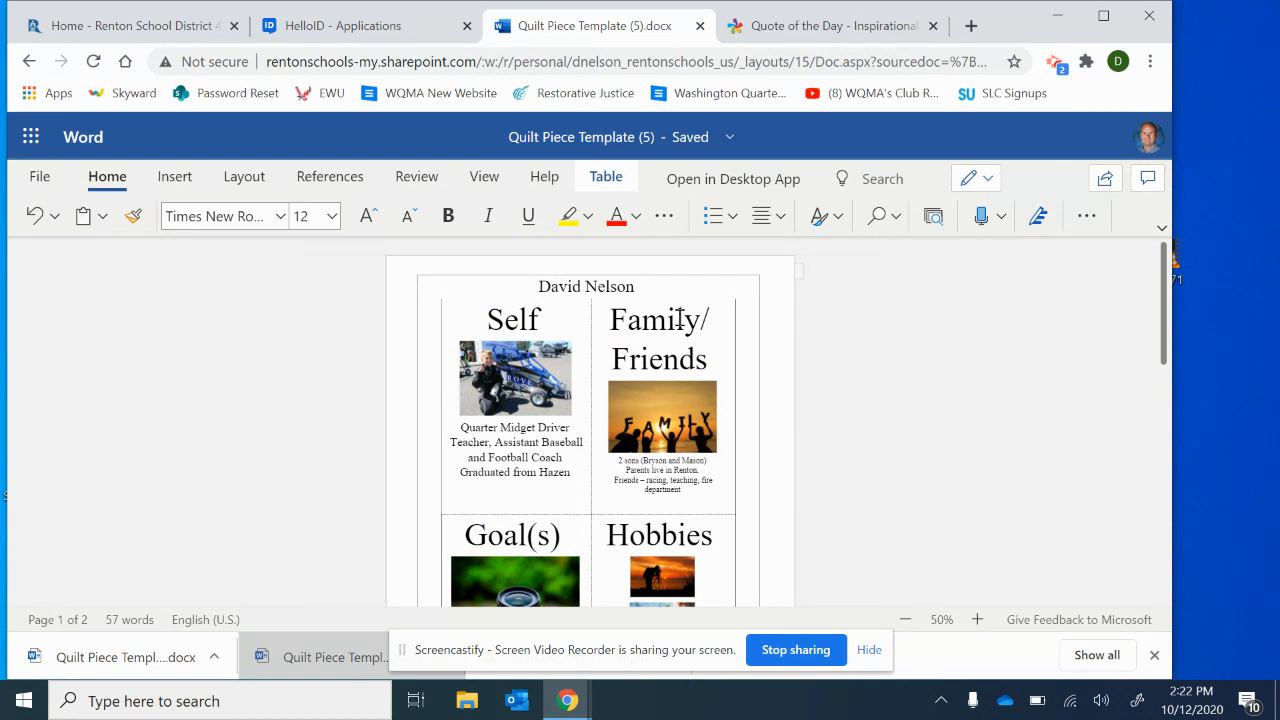
scroll(704, 448, down, 5)
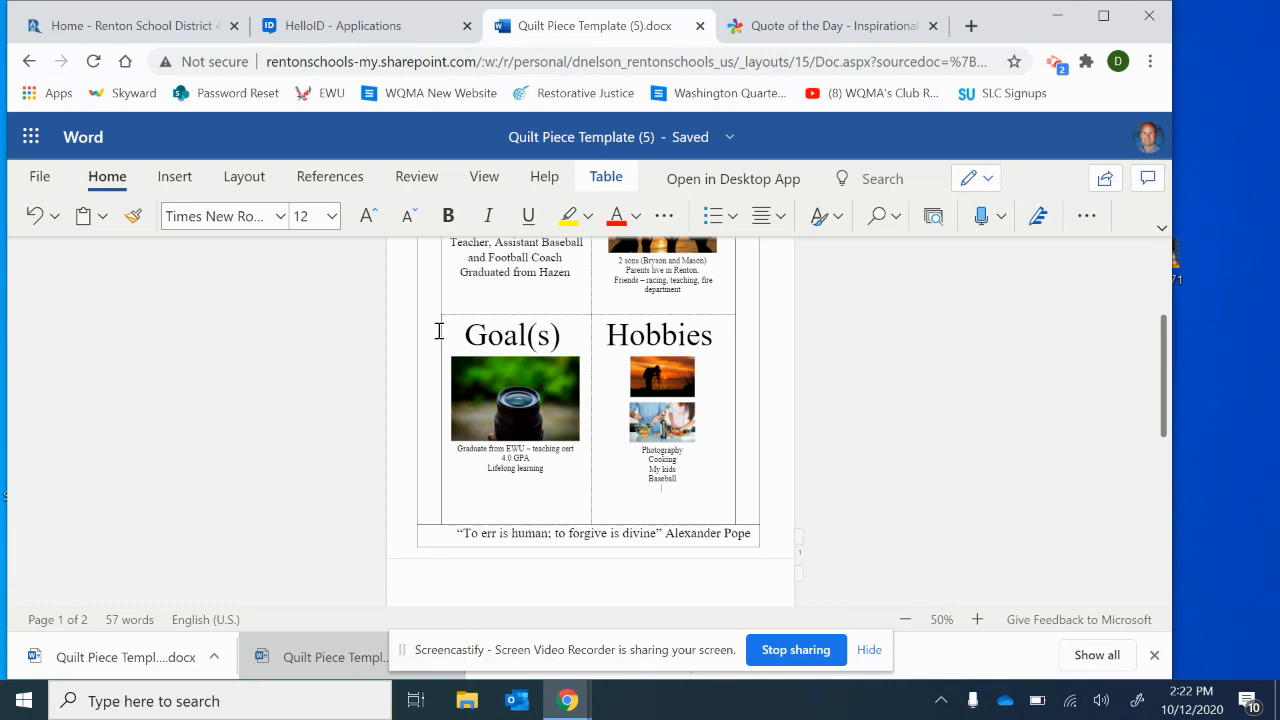
Try a yellow text highlight on the contents of the Goal(s) section, and undo it.
drag(453, 332, 561, 493)
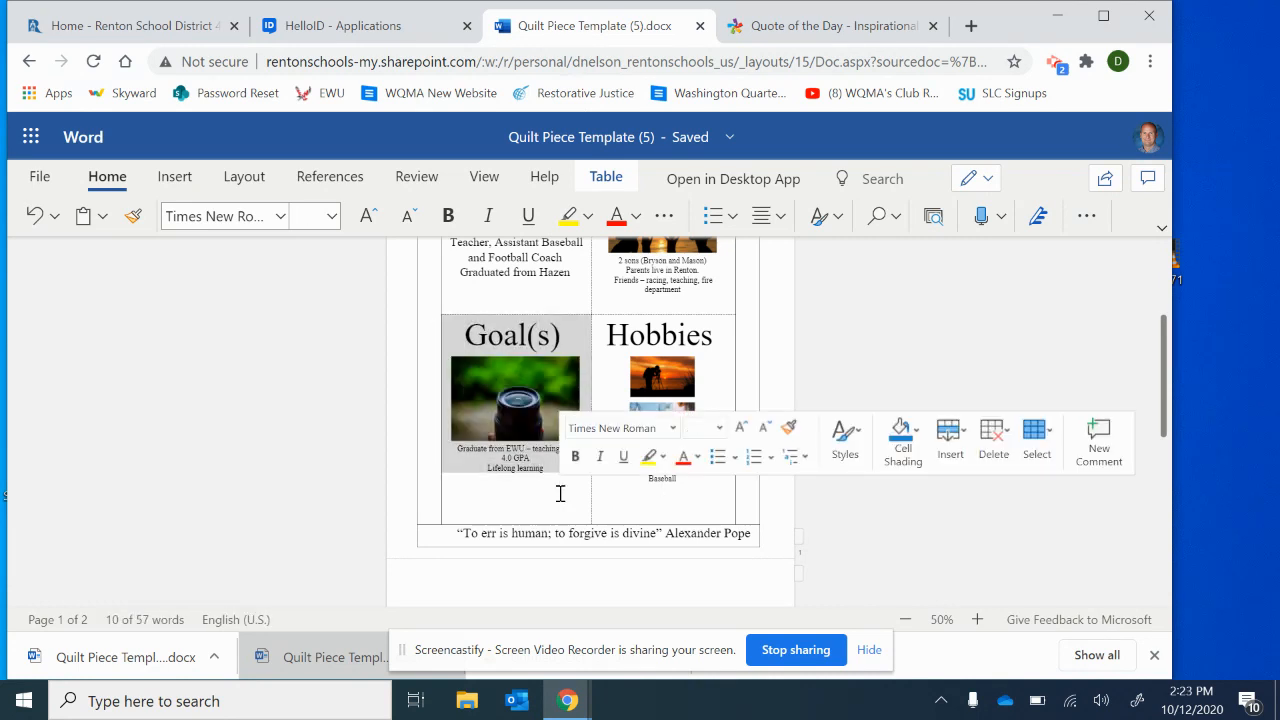
click(467, 335)
drag(467, 334, 548, 482)
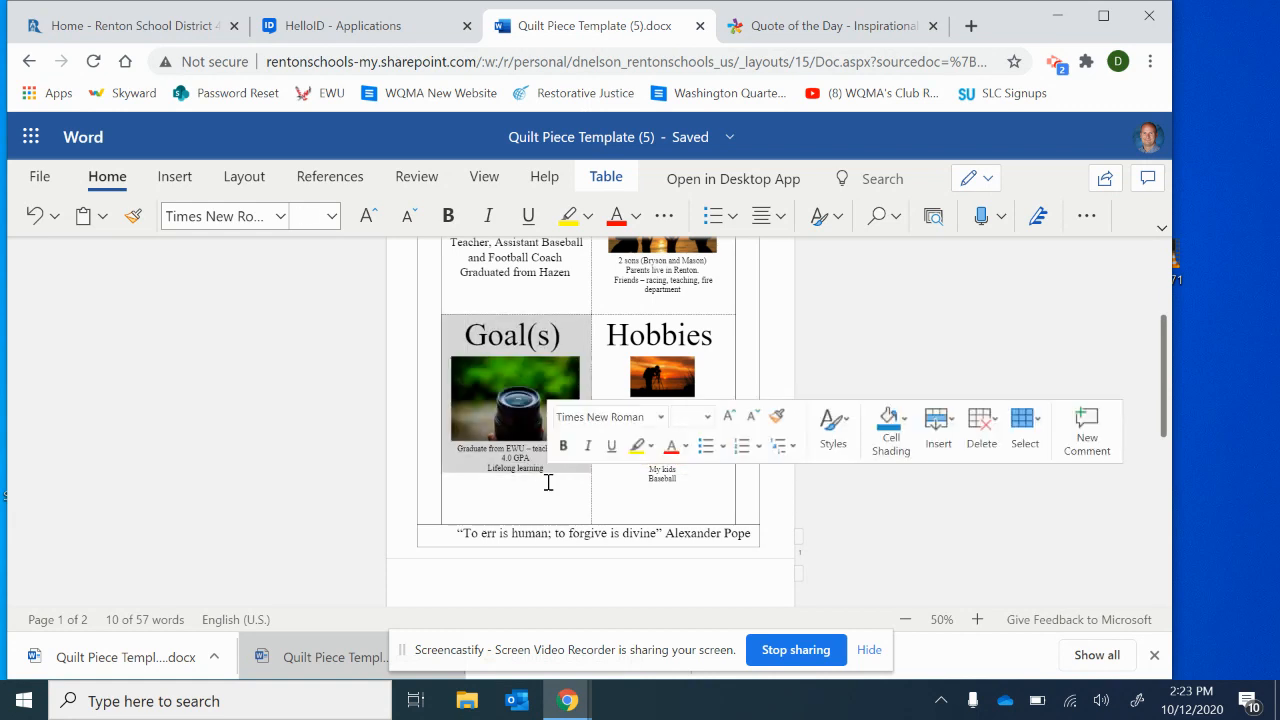
click(648, 446)
click(639, 471)
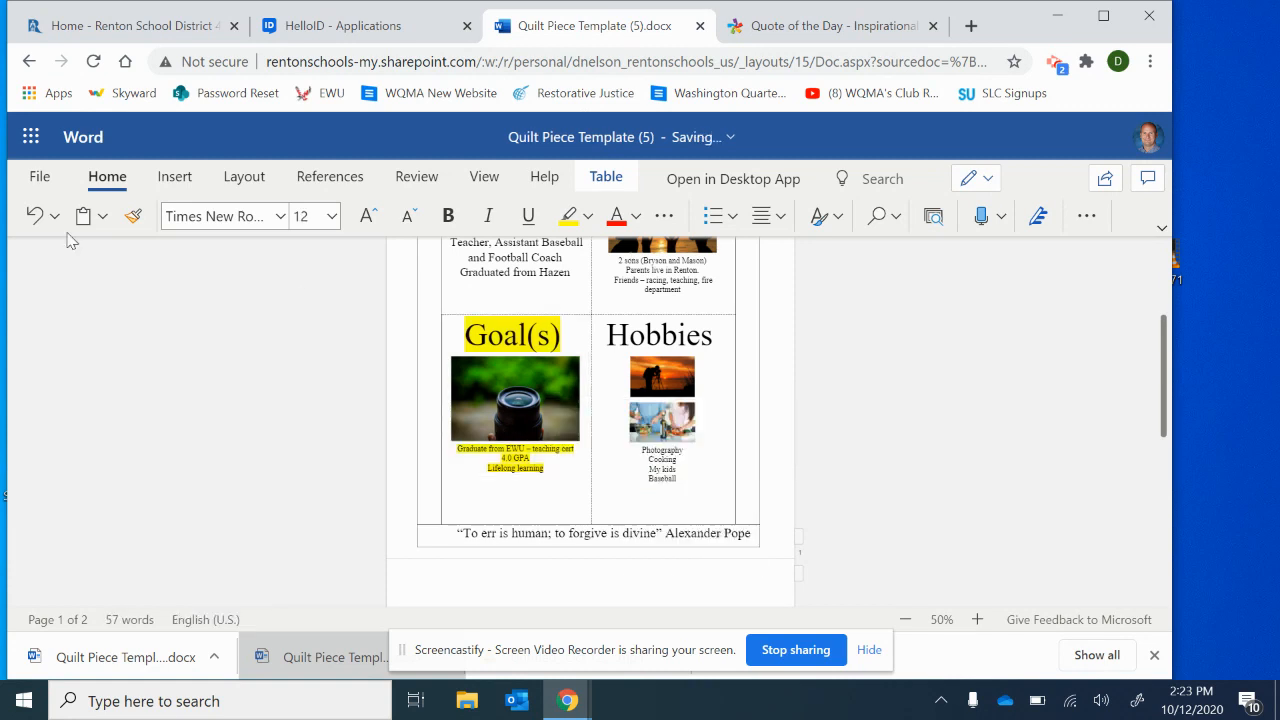
click(35, 218)
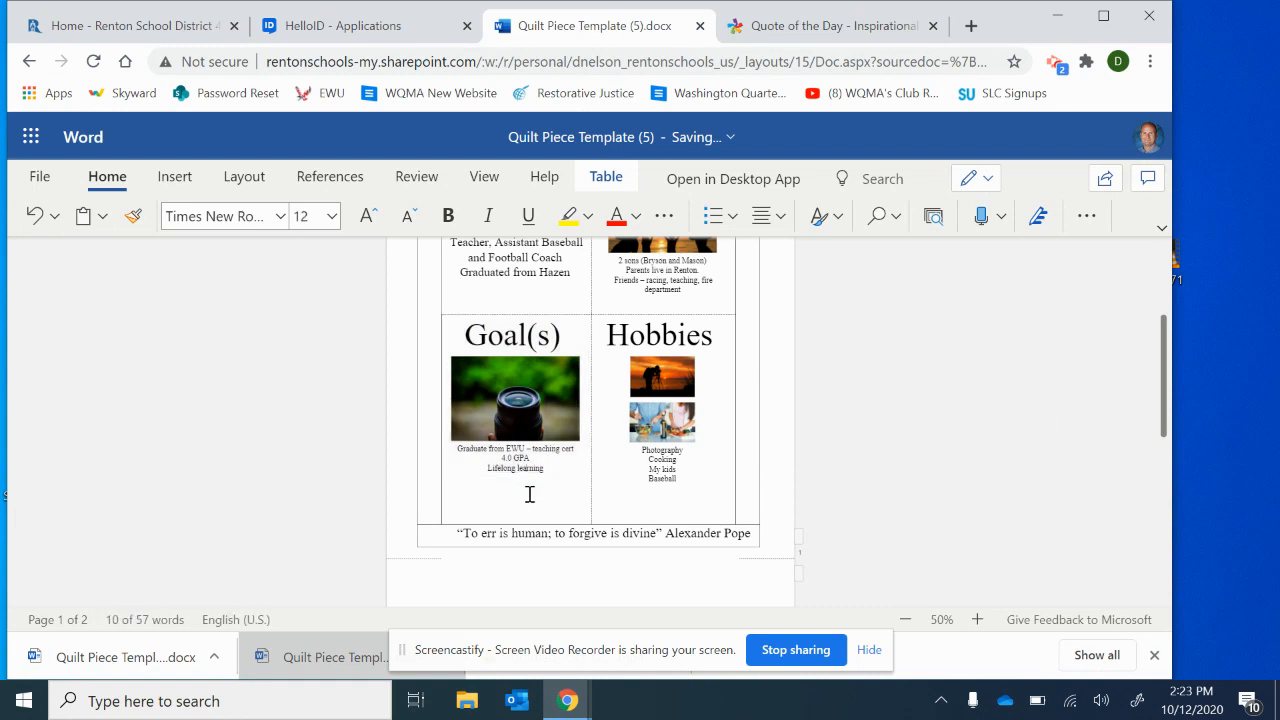
Shade the Goal(s) cell with the medium blue theme color.
click(440, 489)
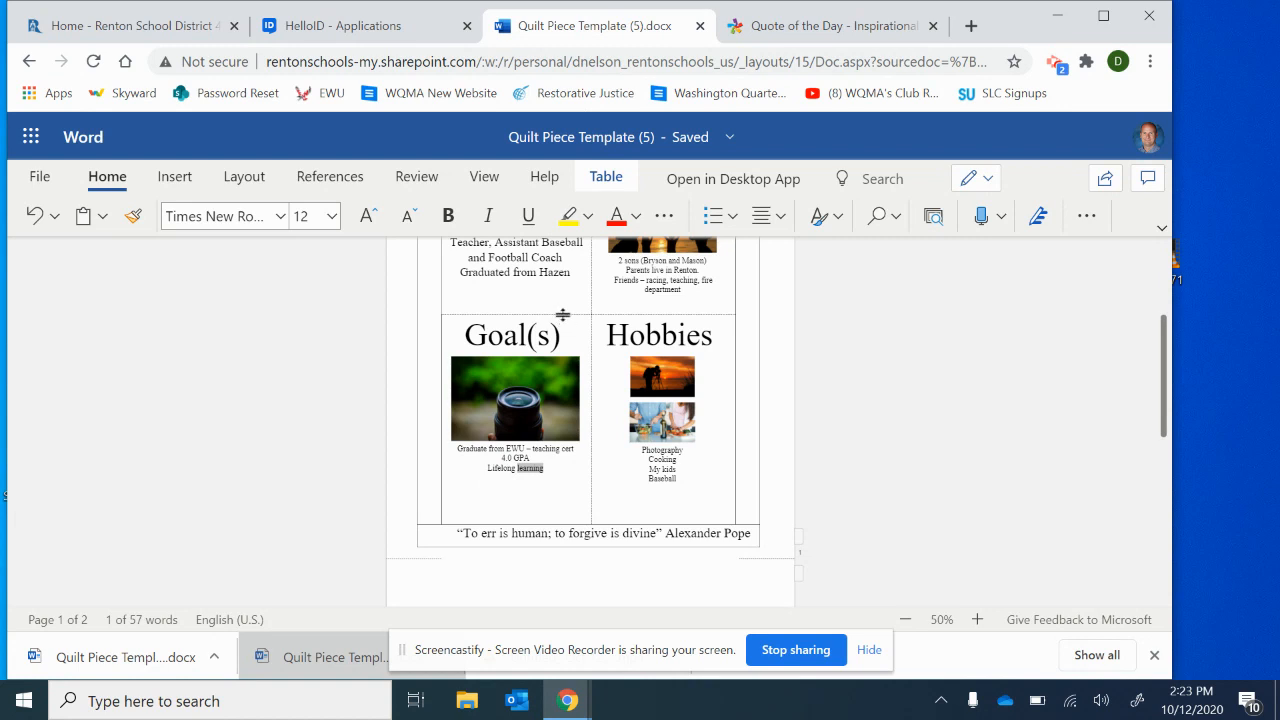
right_click(565, 336)
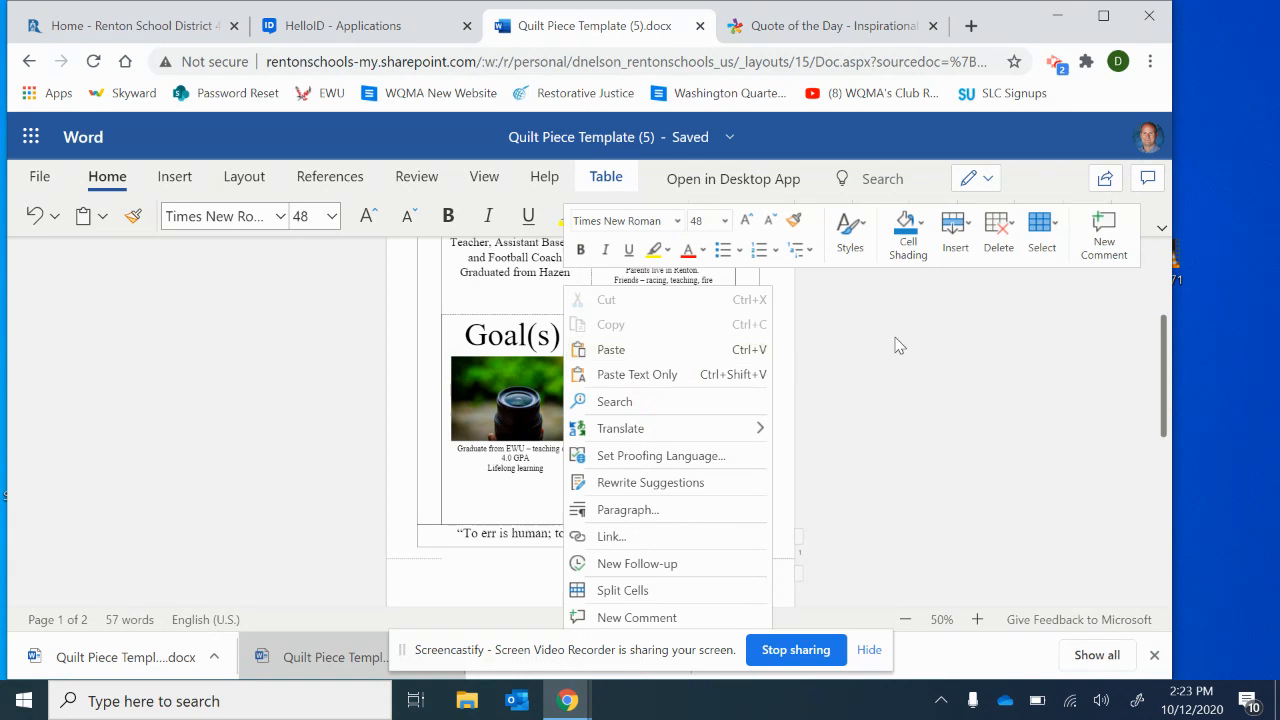
click(551, 487)
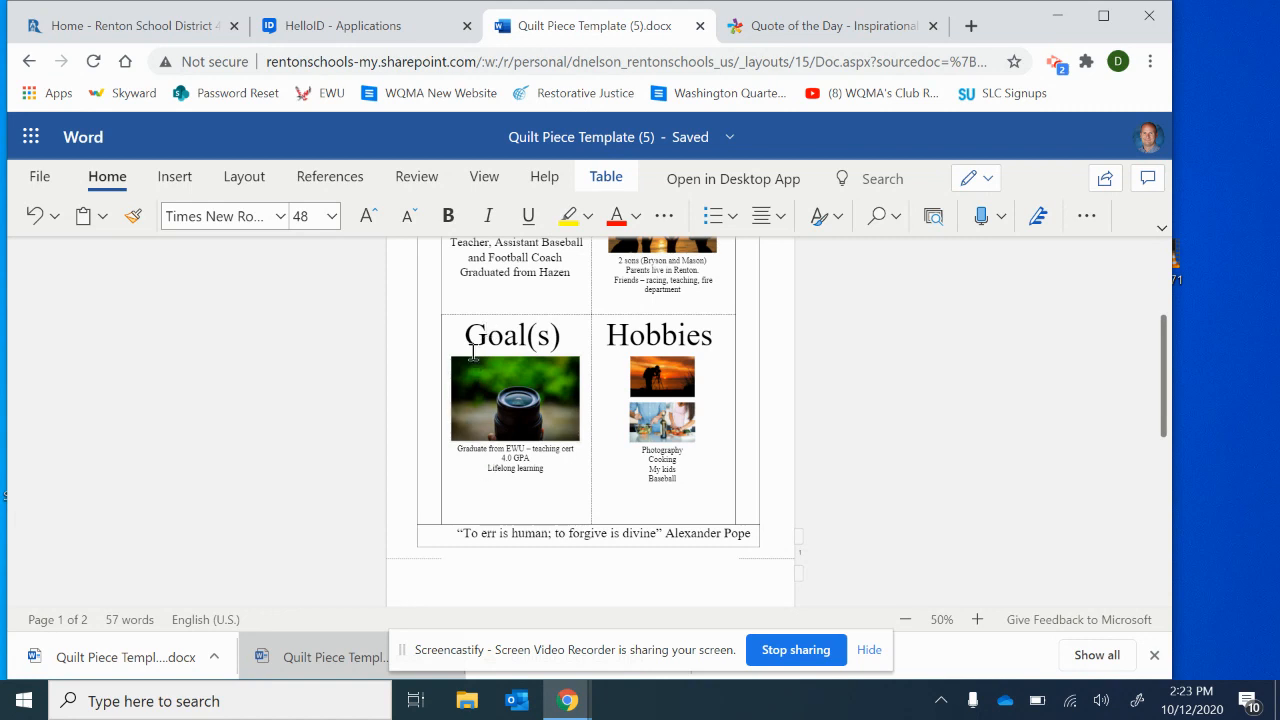
right_click(527, 486)
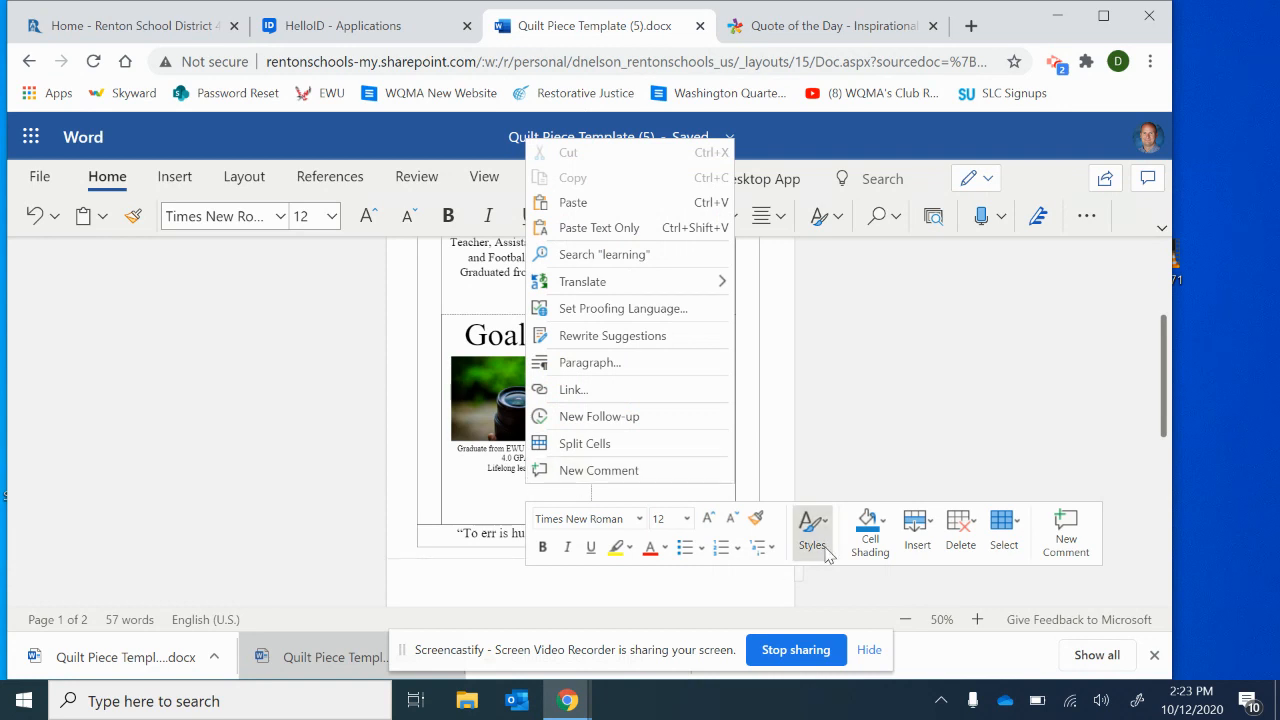
click(870, 540)
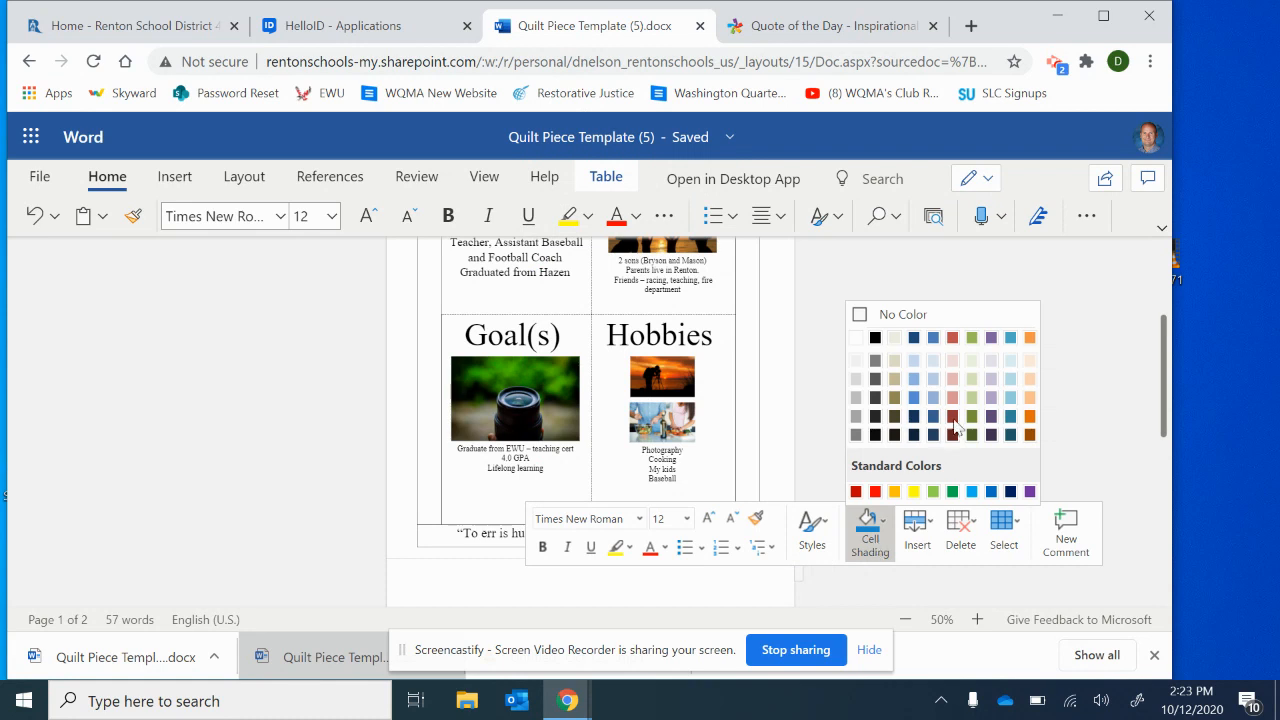
click(934, 339)
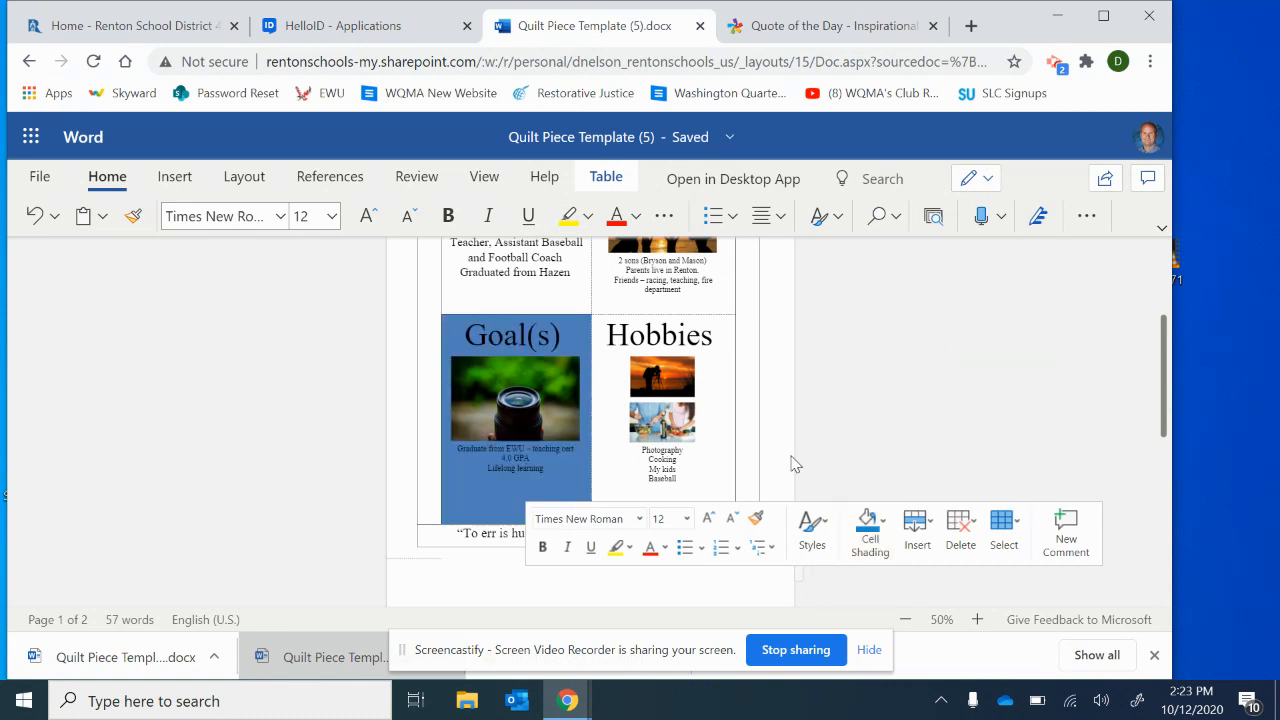
Shade the Hobbies cell with a light red theme color.
right_click(711, 494)
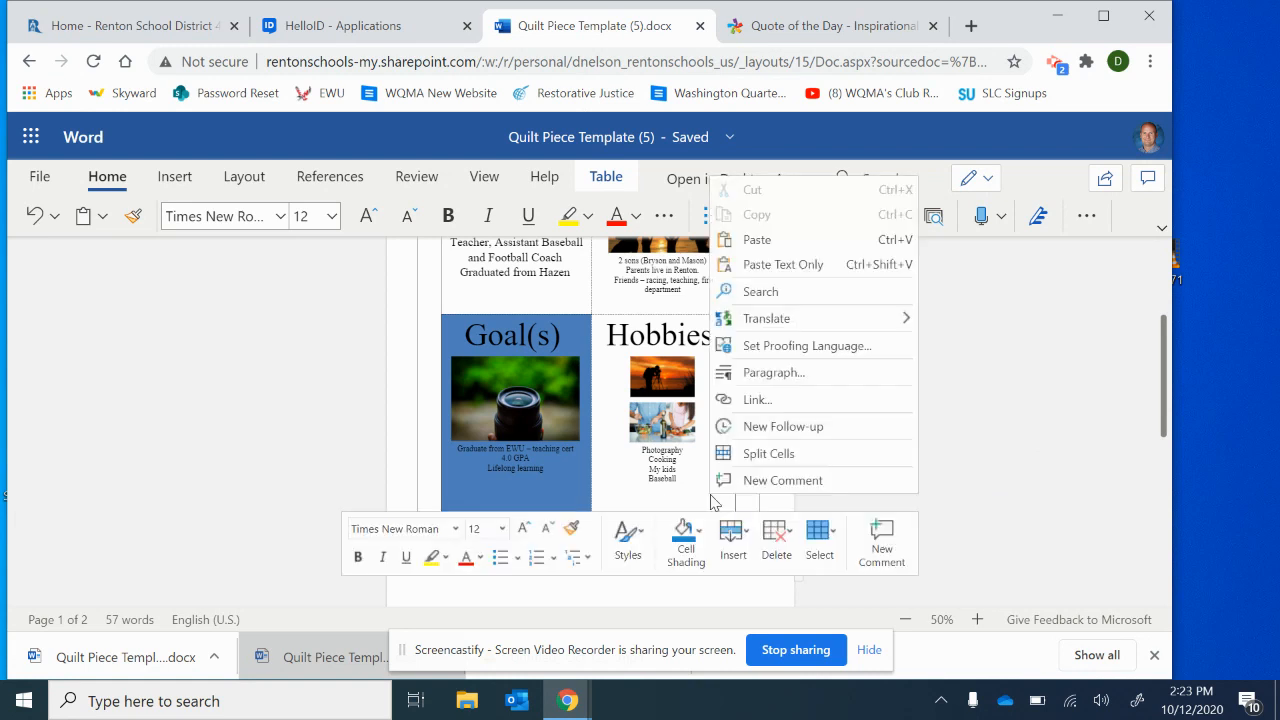
click(686, 558)
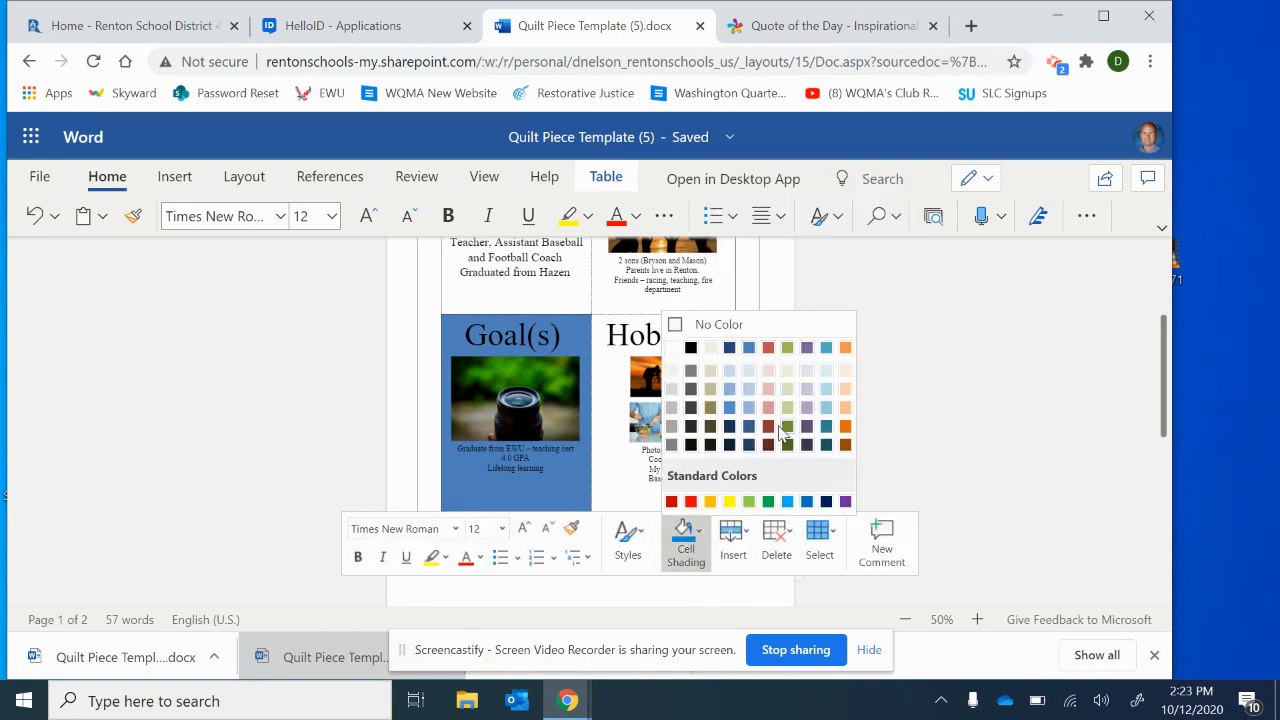
click(769, 408)
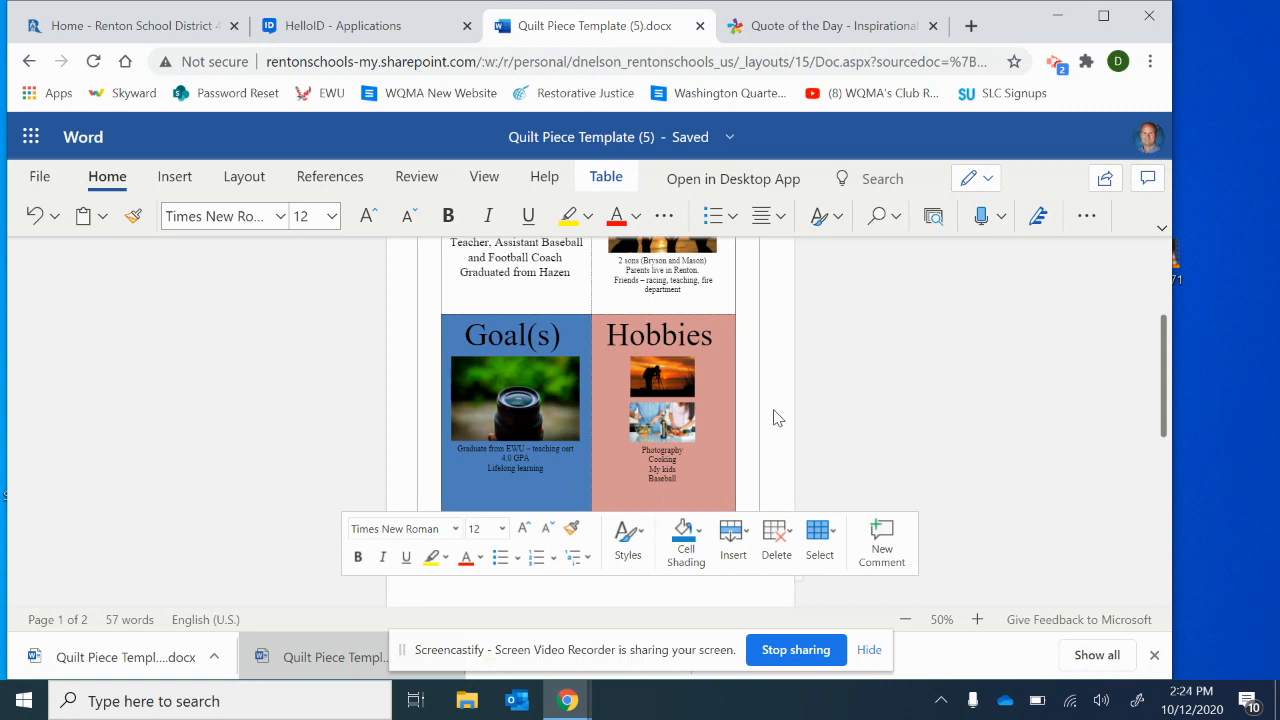
Shade the Self cell with the standard bright red color.
scroll(778, 418, up, 5)
click(549, 471)
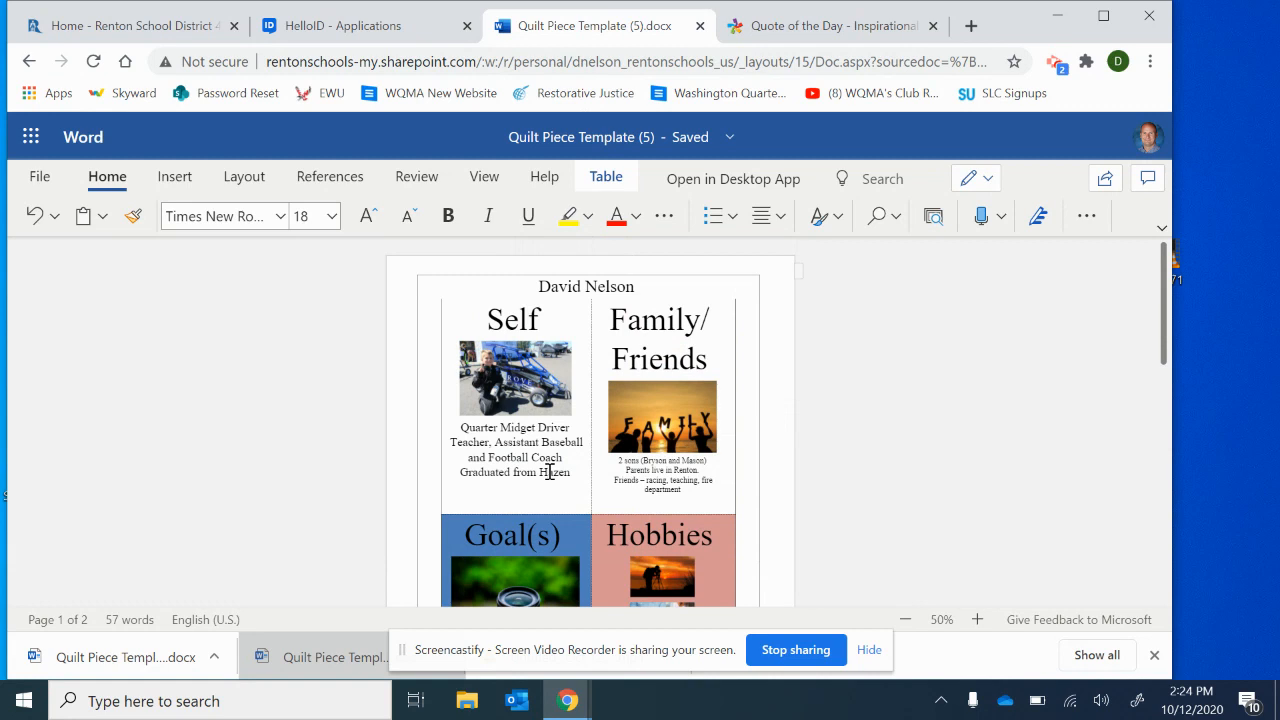
right_click(548, 471)
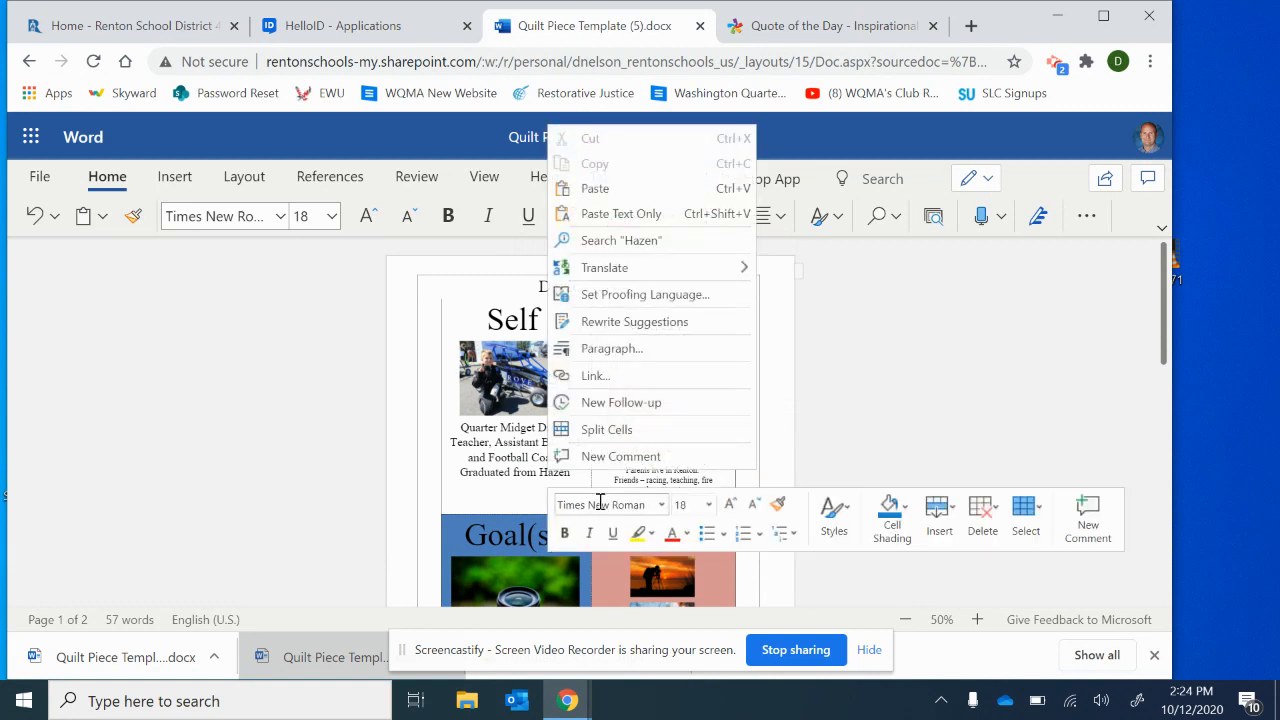
click(891, 535)
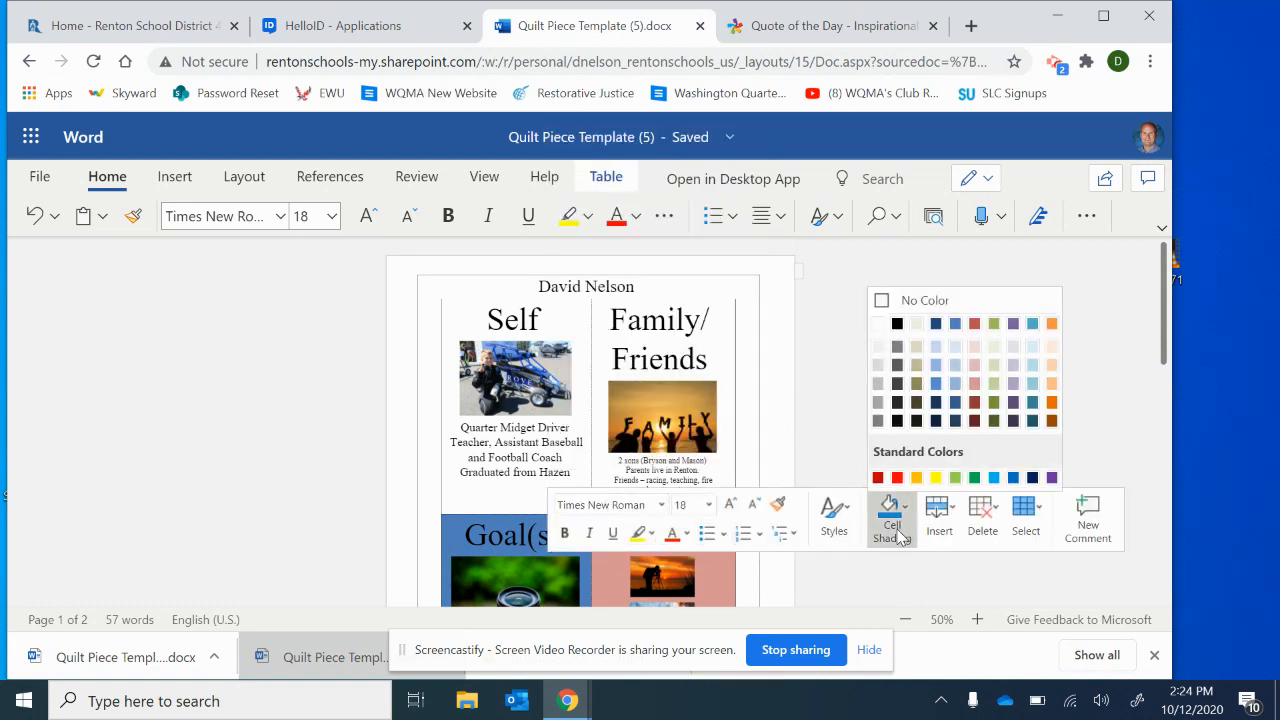
click(897, 478)
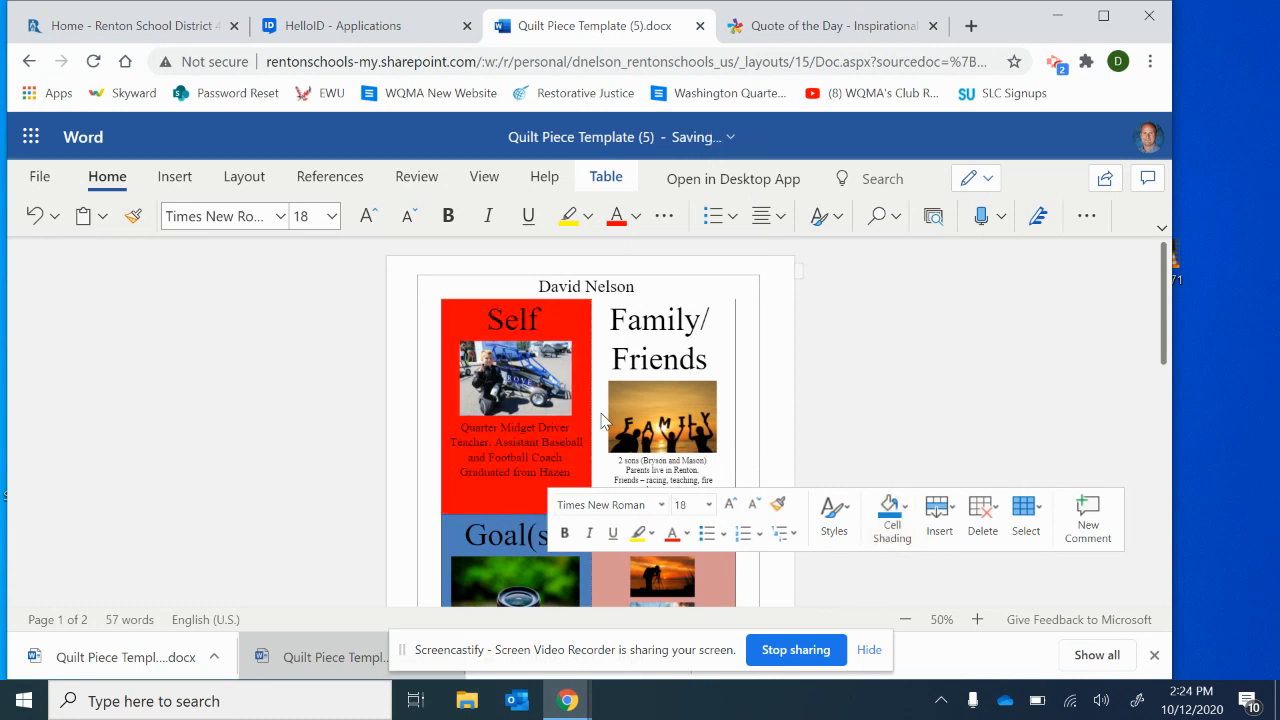
Shade the Family/Friends cell with the orange theme color.
right_click(675, 350)
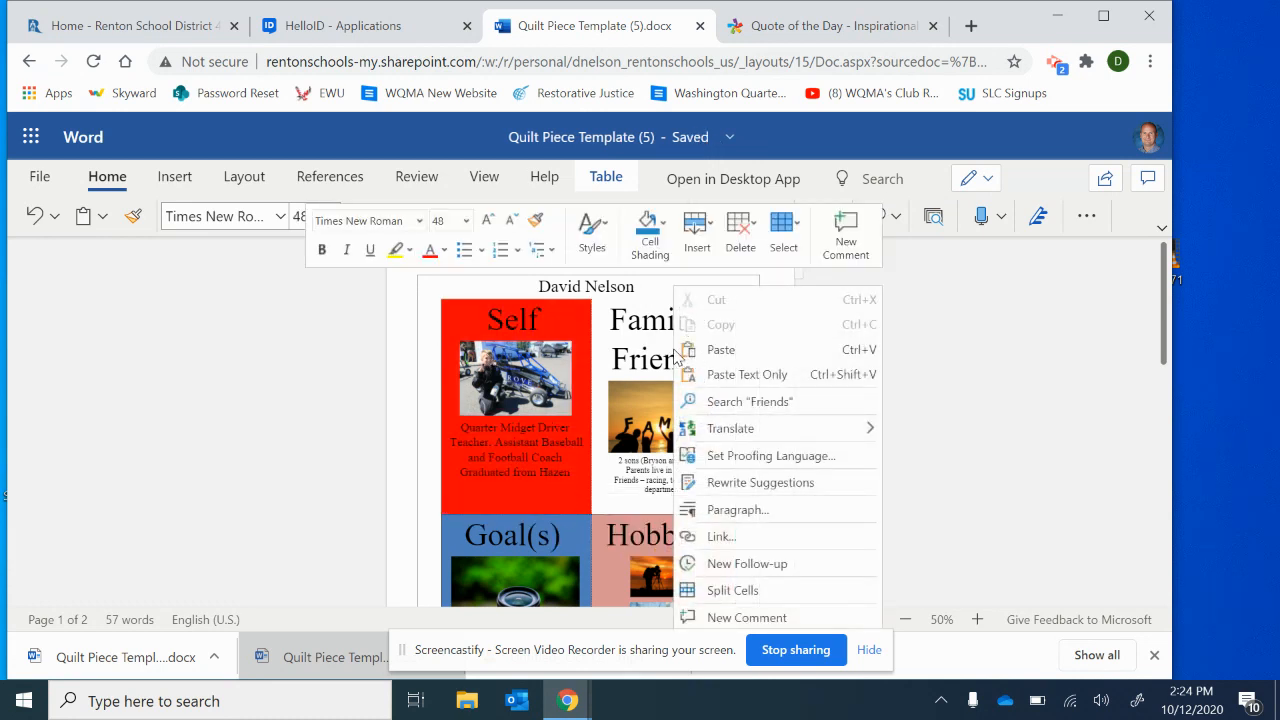
click(659, 234)
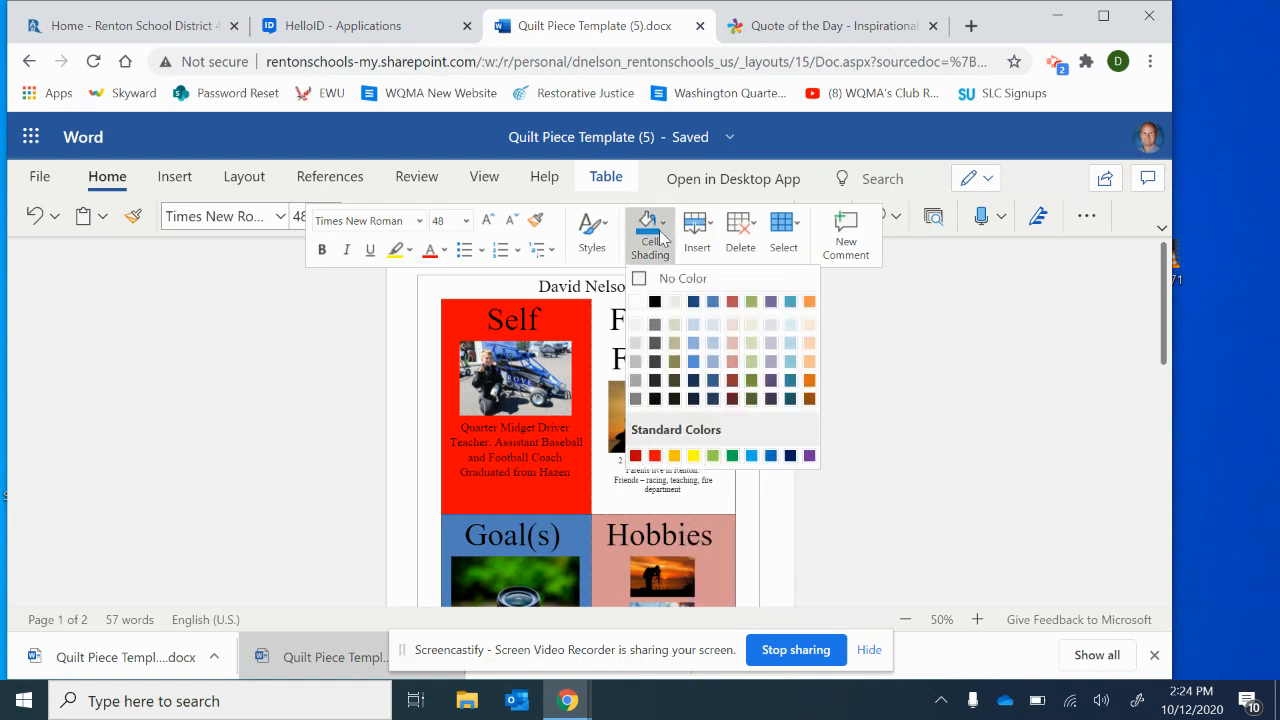
click(810, 301)
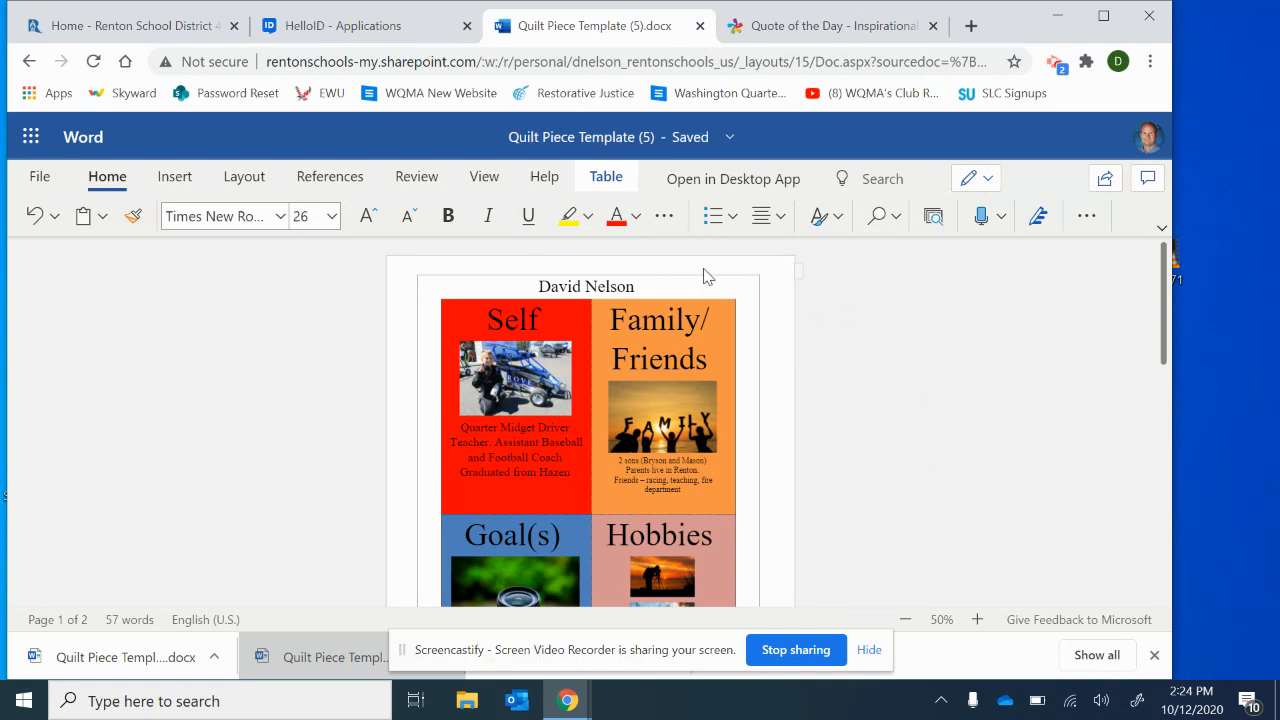
Shade the name row above the four sections with the standard light green color.
right_click(500, 281)
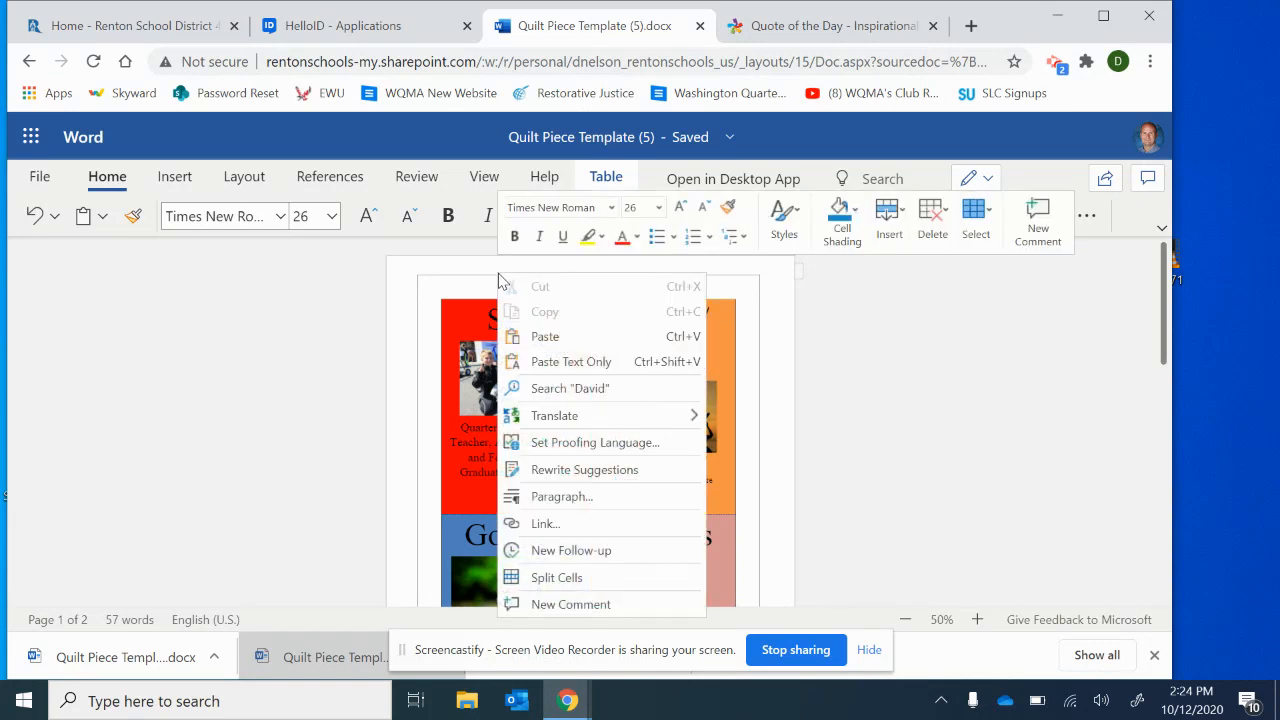
click(838, 226)
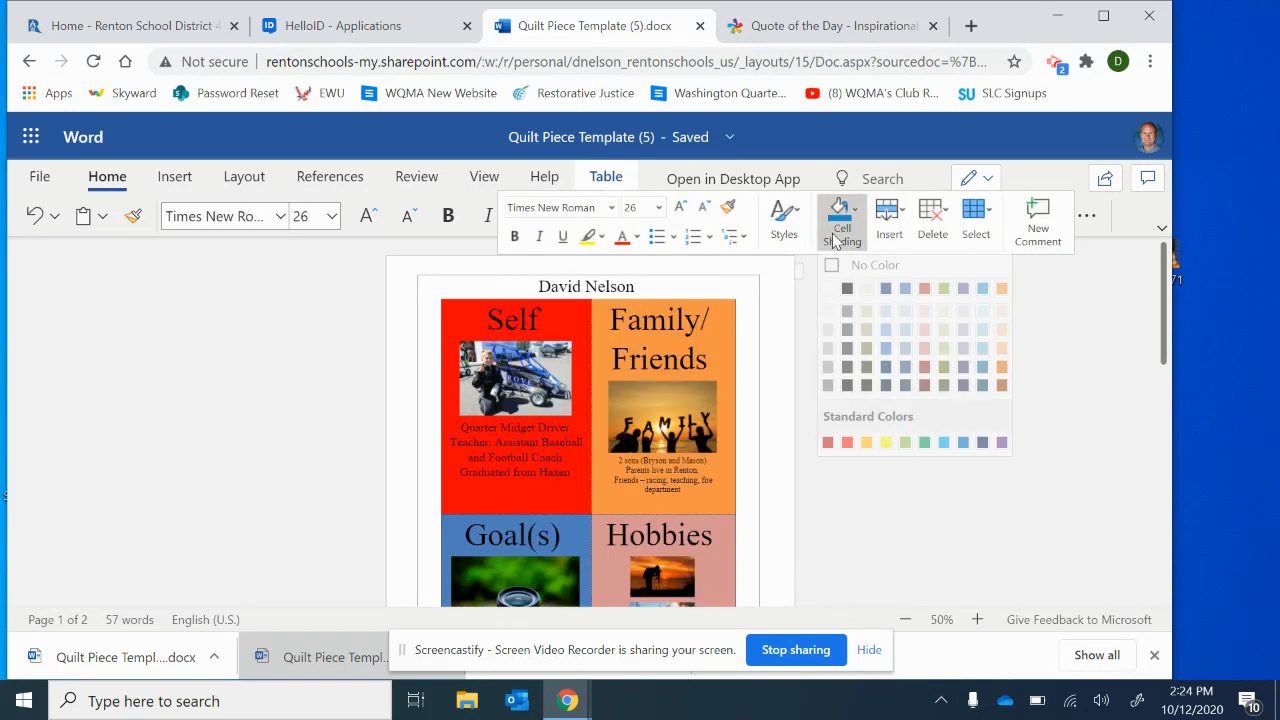
click(906, 443)
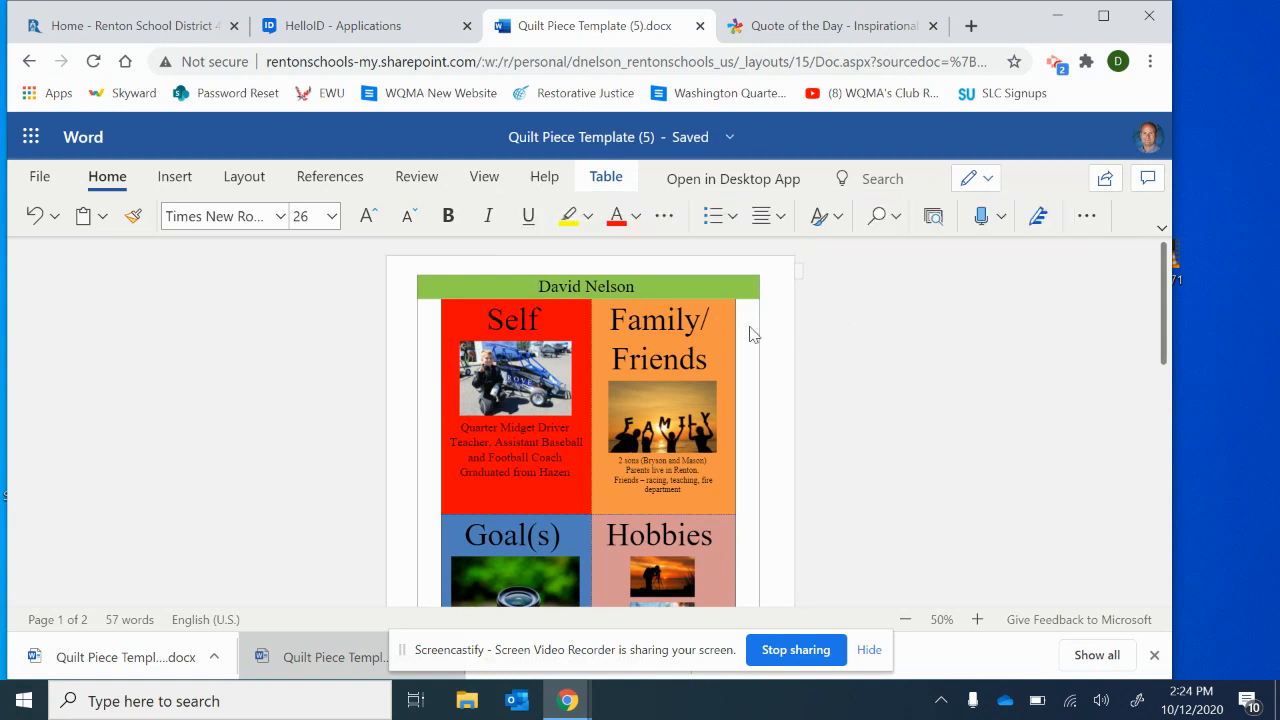
Shade the narrow border cells on both sides of the four sections with the standard light green color.
right_click(753, 334)
click(733, 278)
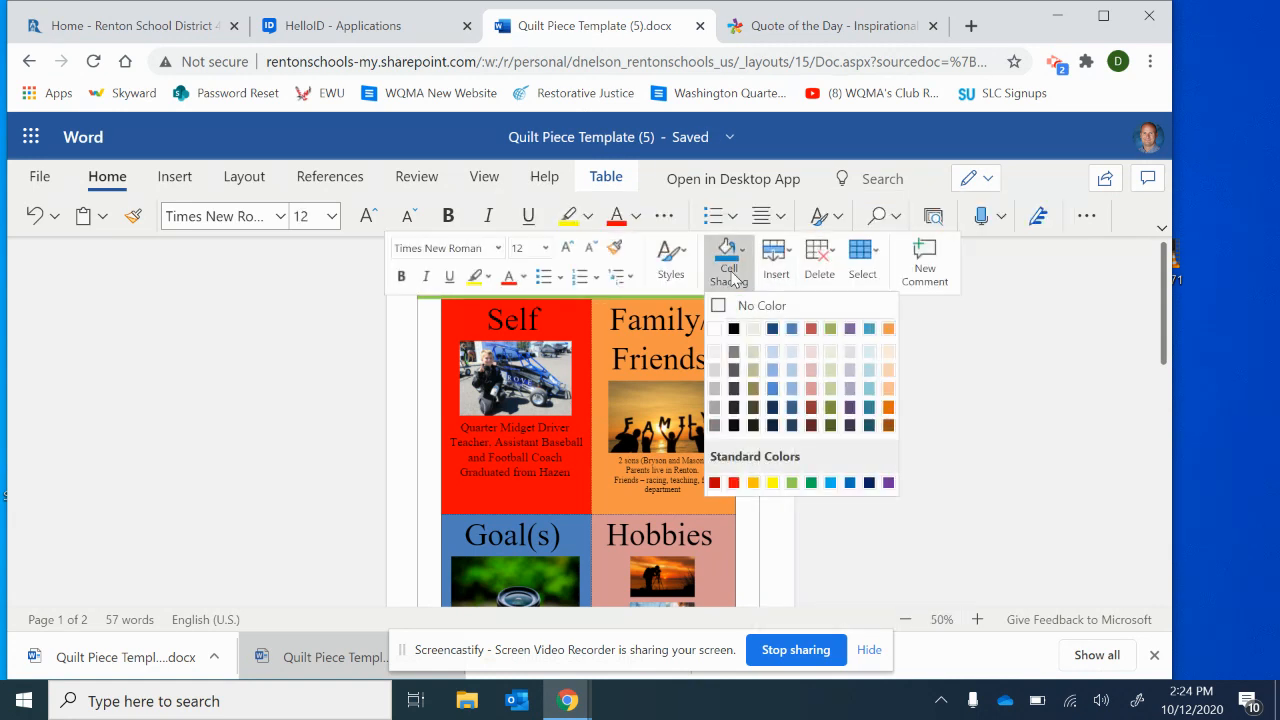
click(796, 483)
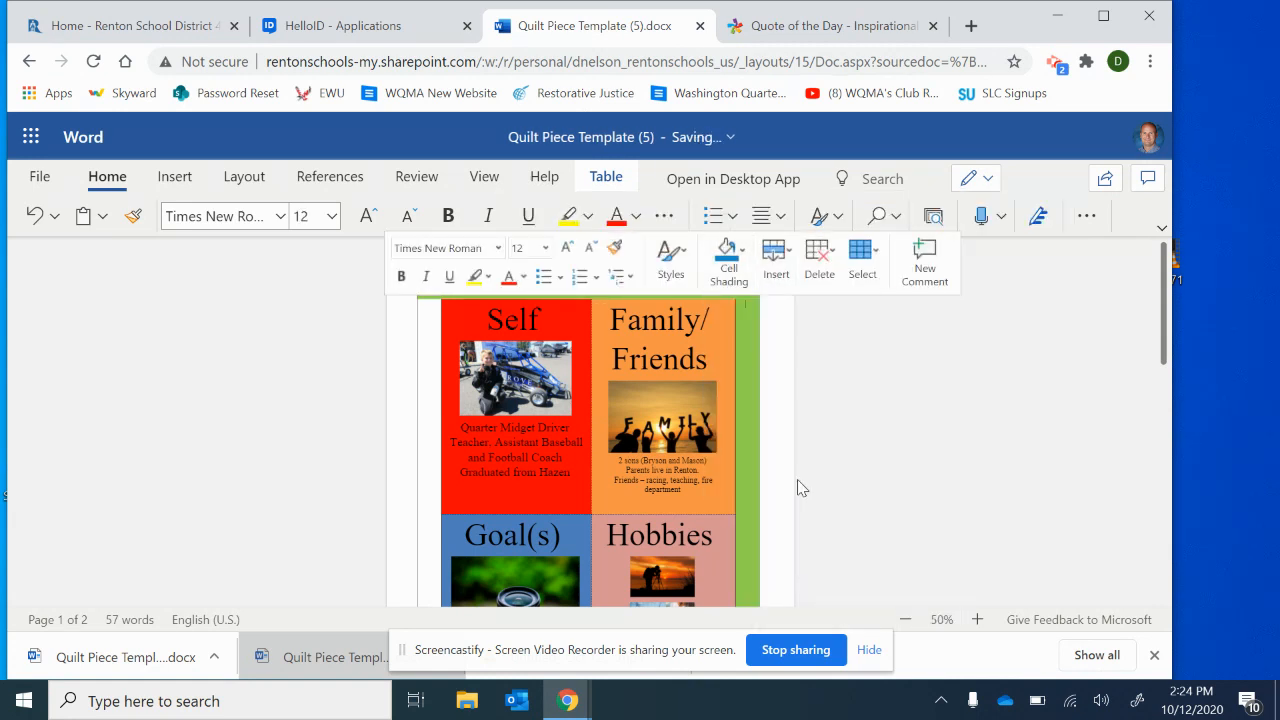
right_click(428, 450)
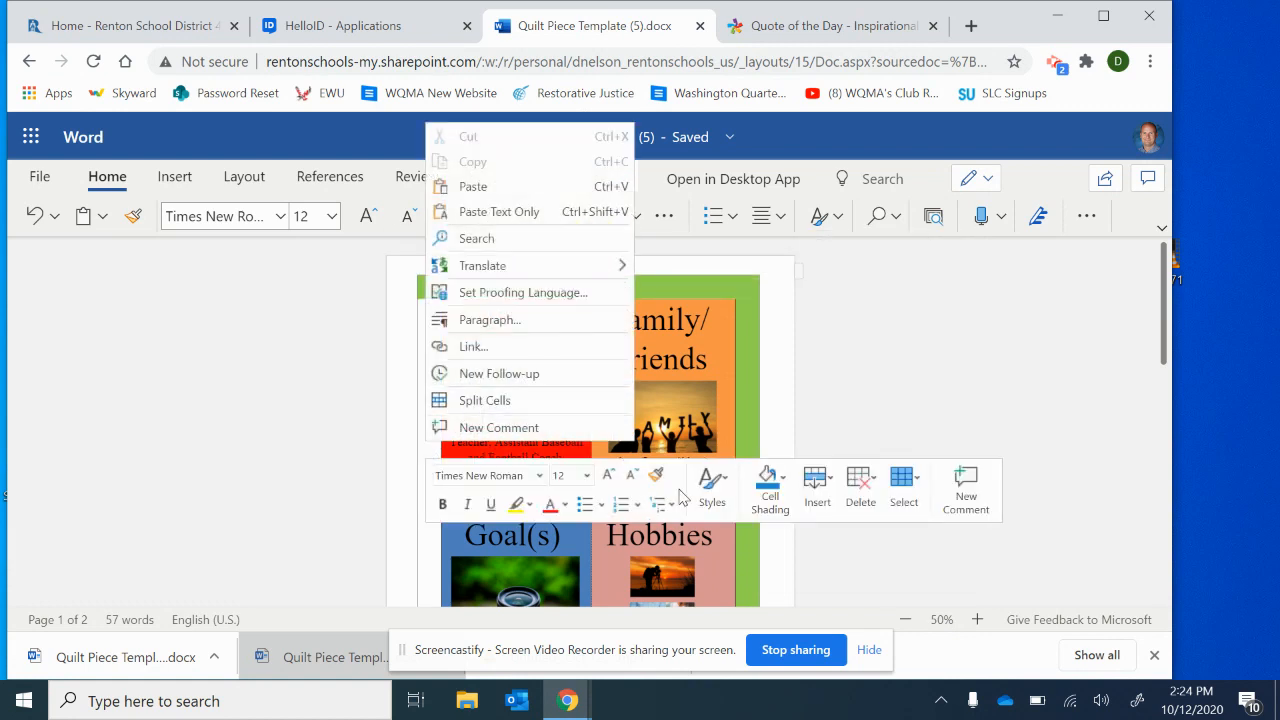
click(766, 486)
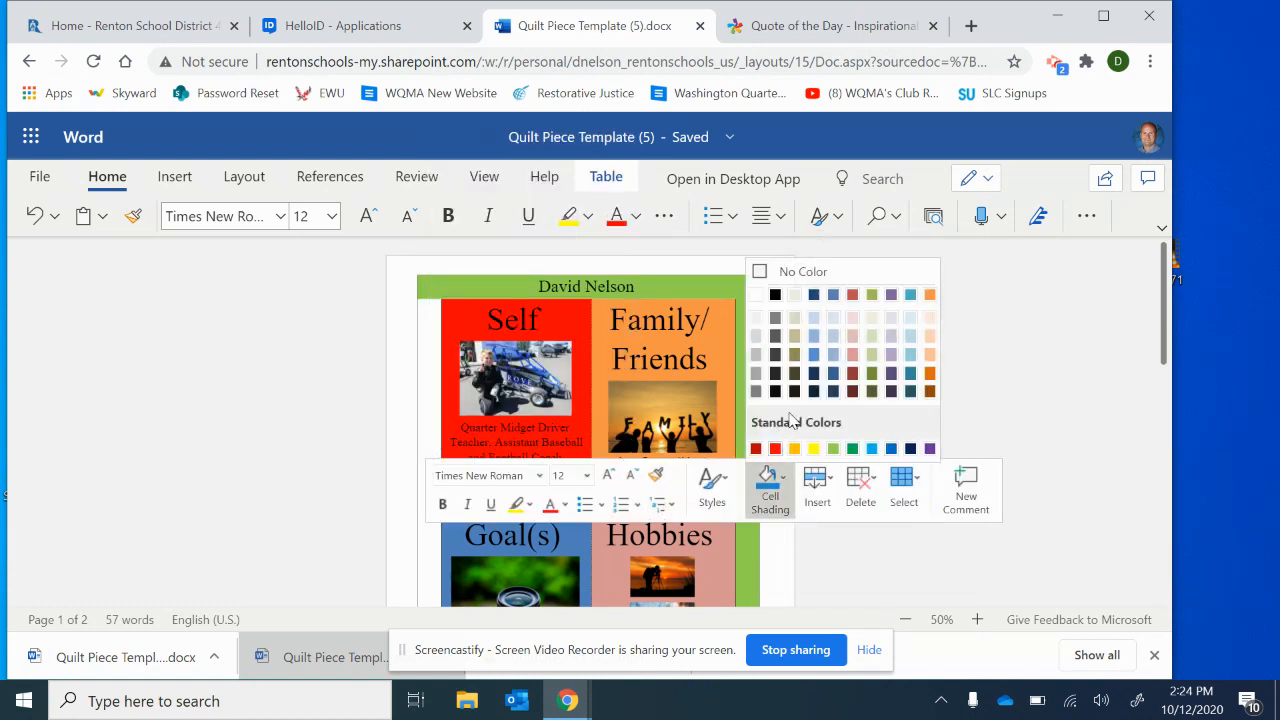
click(833, 448)
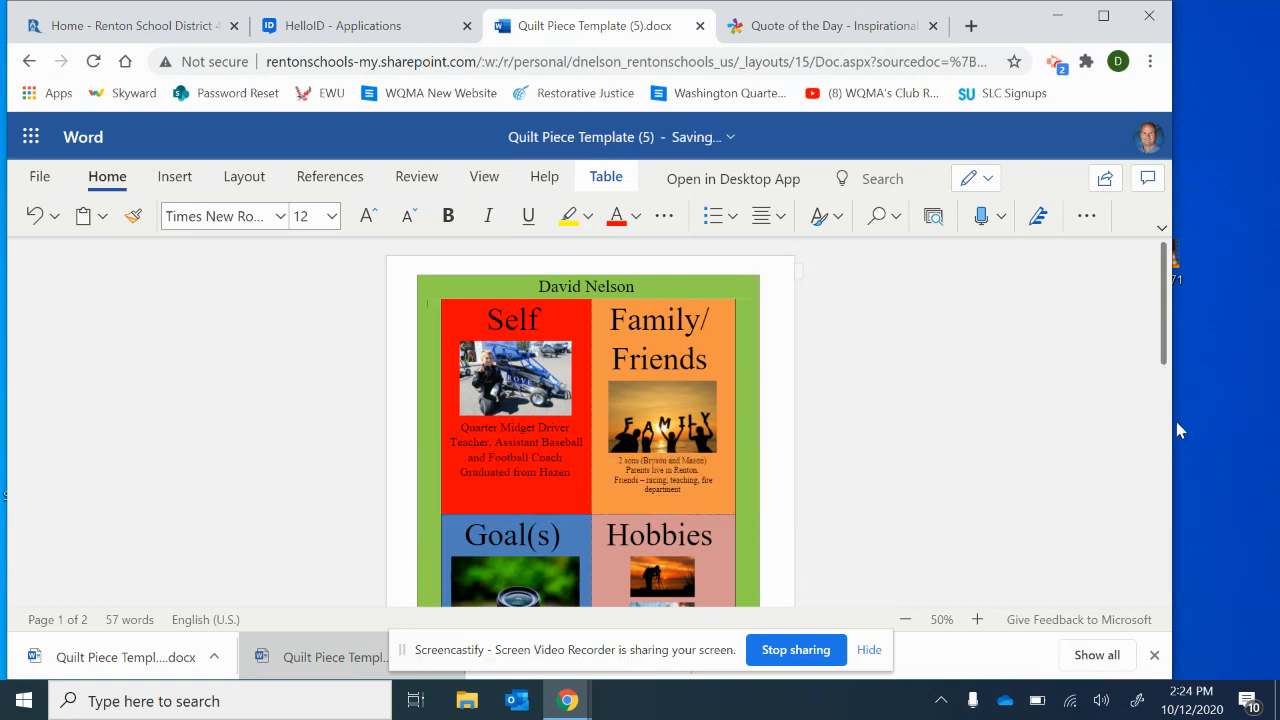
Shade the quote row below the four sections with the standard light green color.
scroll(812, 590, down, 3)
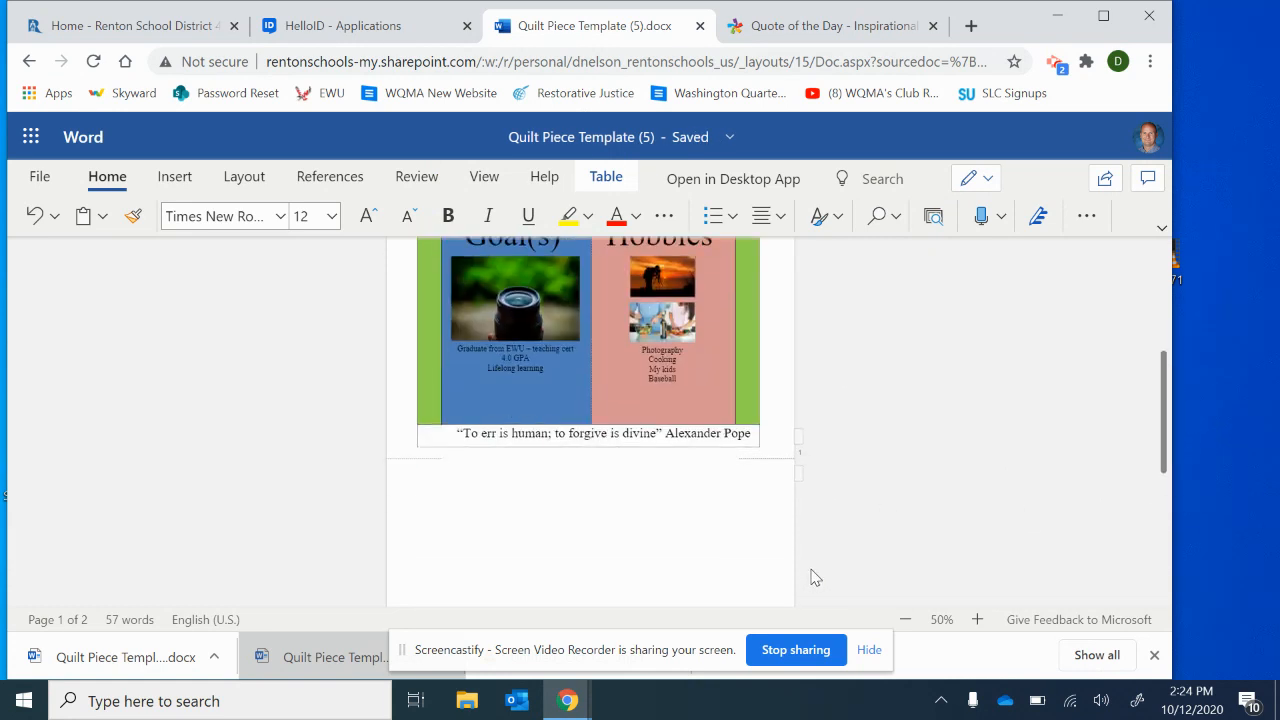
click(683, 440)
right_click(446, 435)
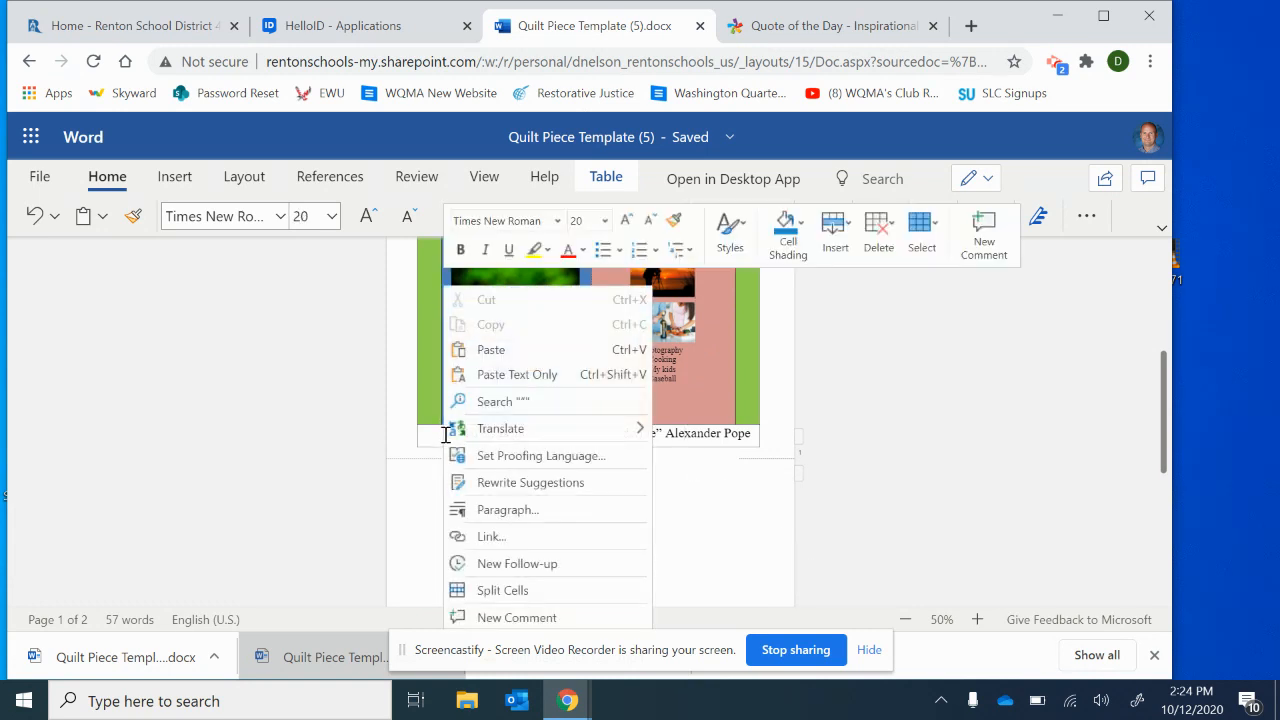
click(794, 251)
click(851, 455)
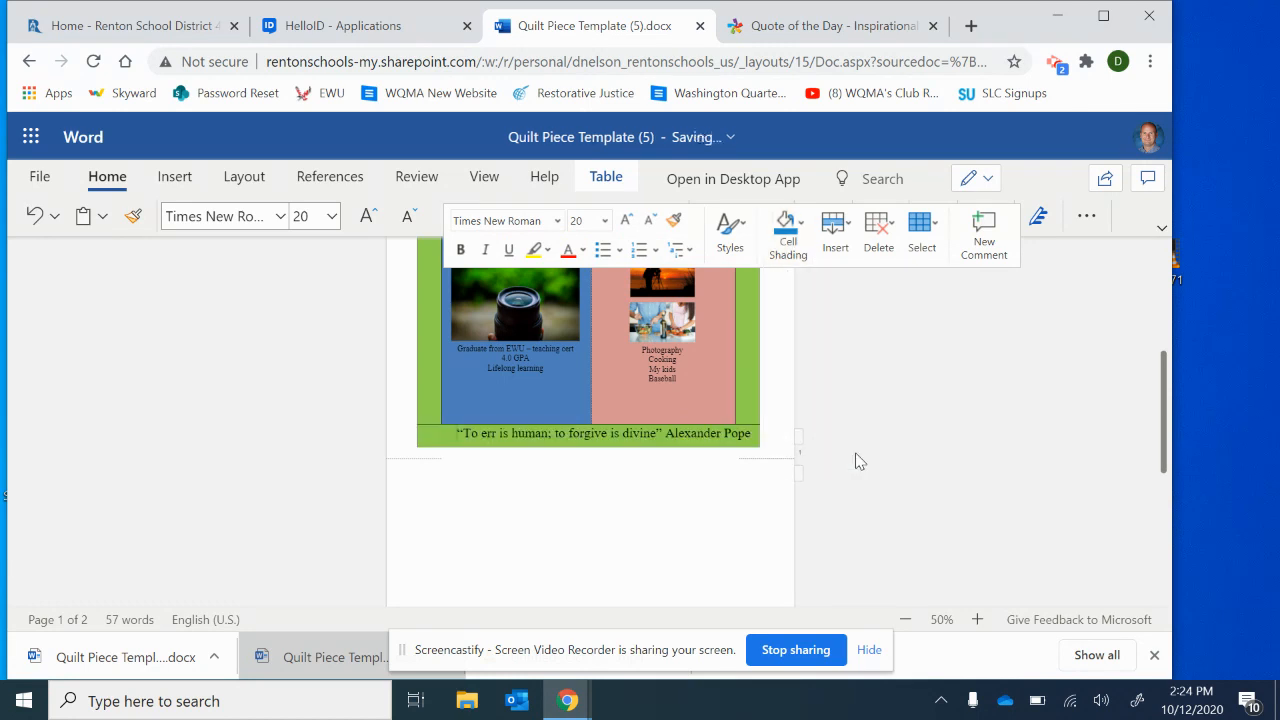
Change the name in the row above the four sections to UPPER CASE.
scroll(921, 537, up, 5)
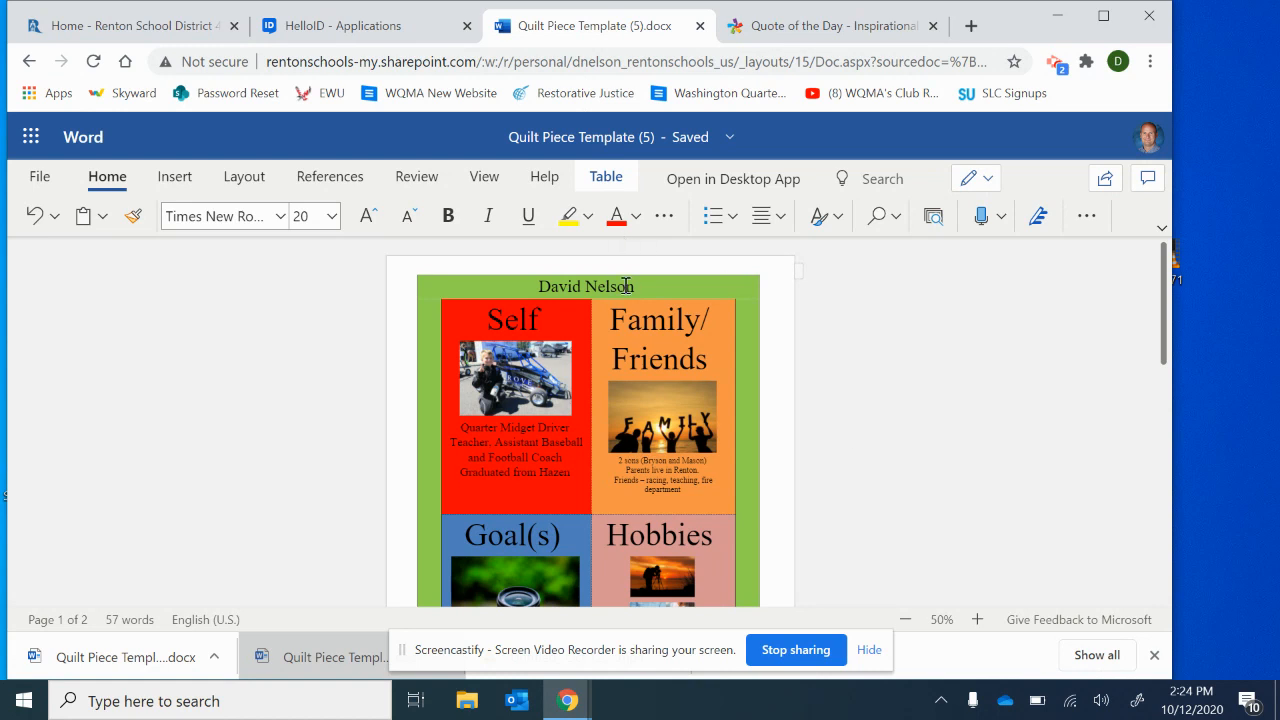
drag(641, 287, 543, 294)
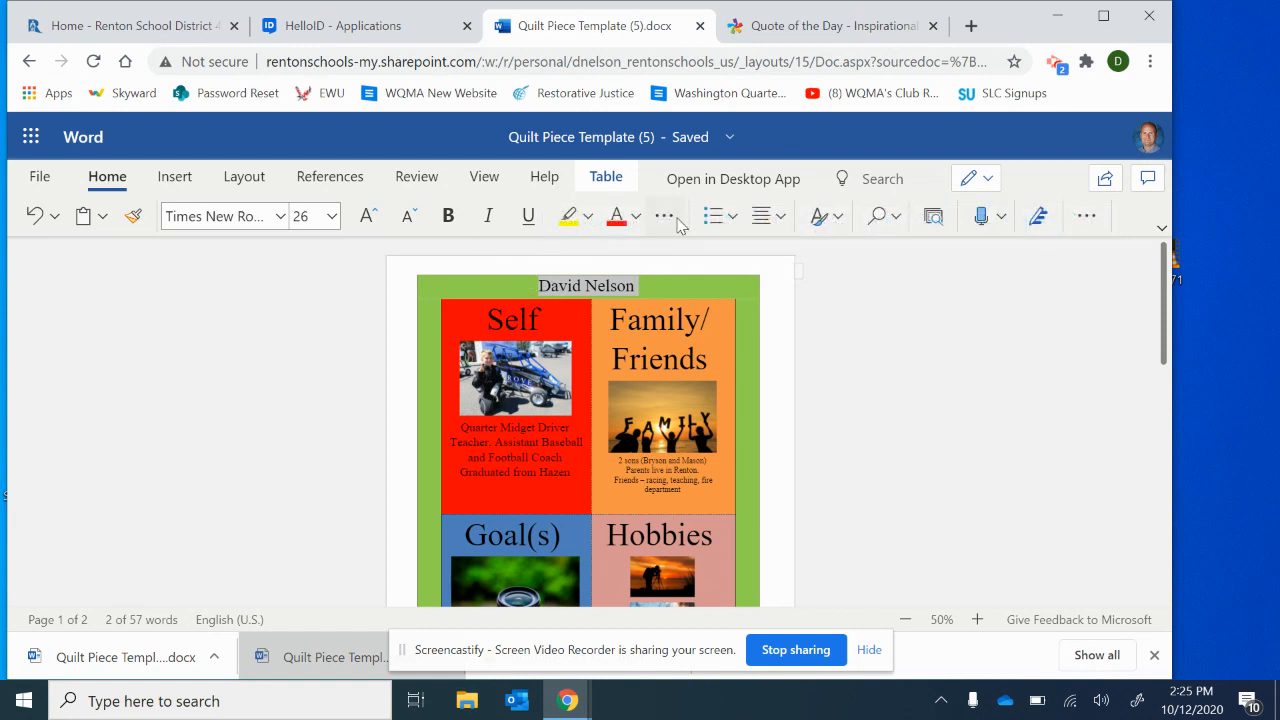
click(676, 222)
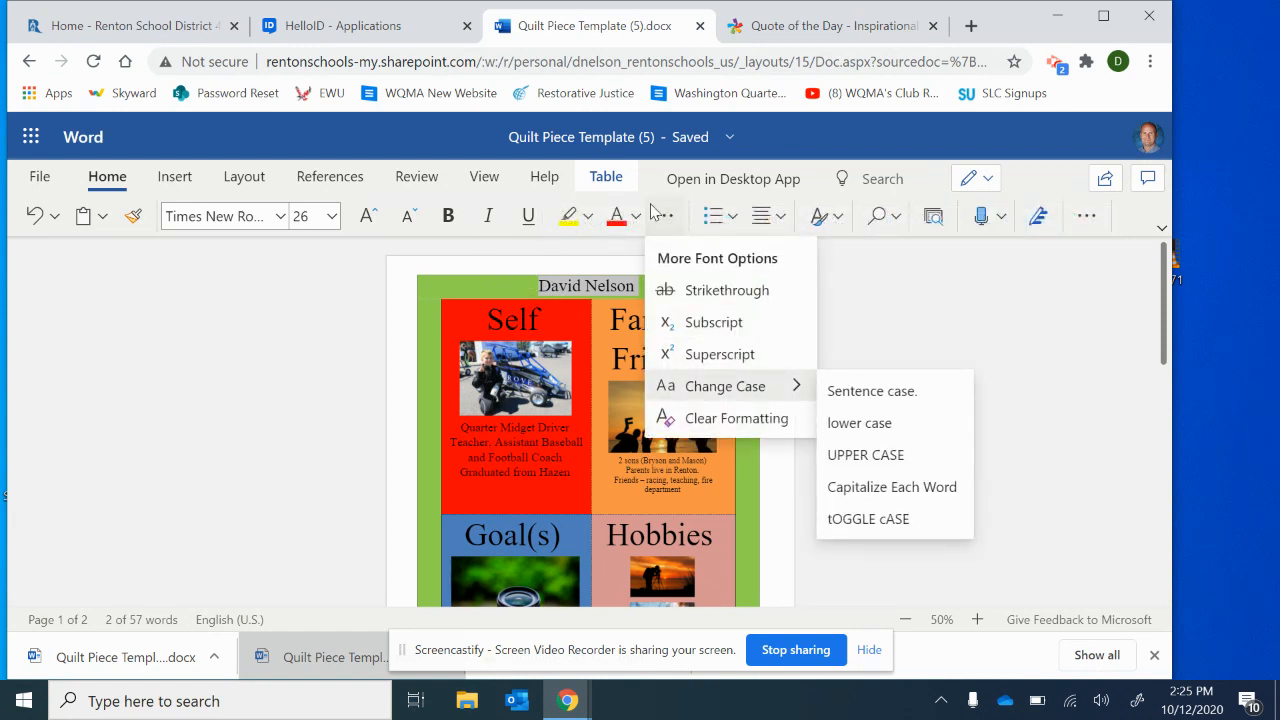
click(896, 455)
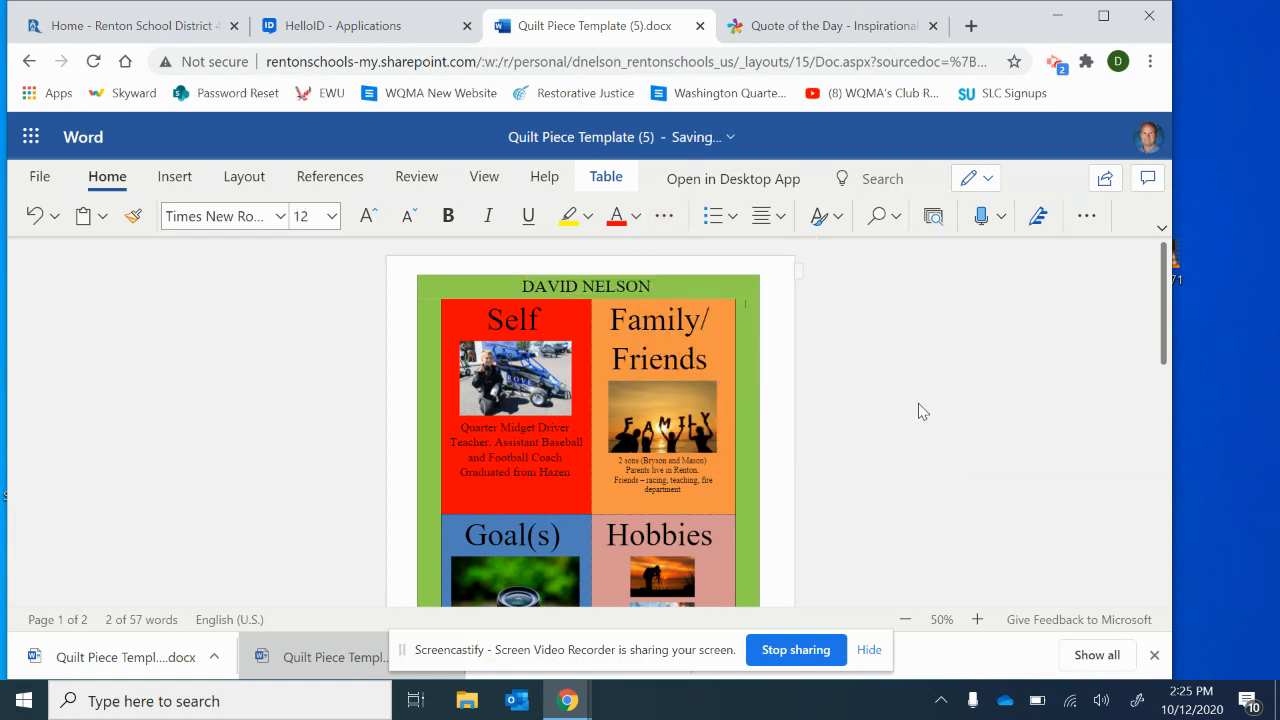
click(648, 286)
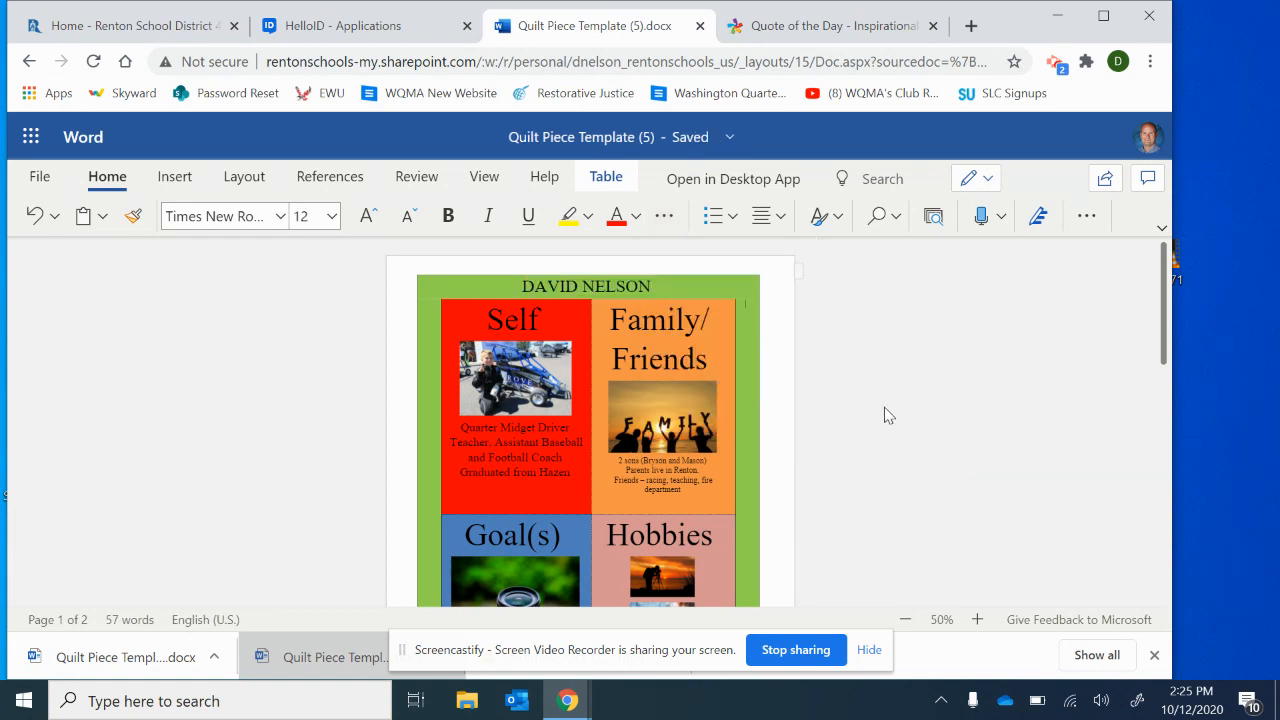
Delete the blank line on the empty page after the quote row.
scroll(885, 415, down, 5)
scroll(885, 415, up, 2)
click(771, 437)
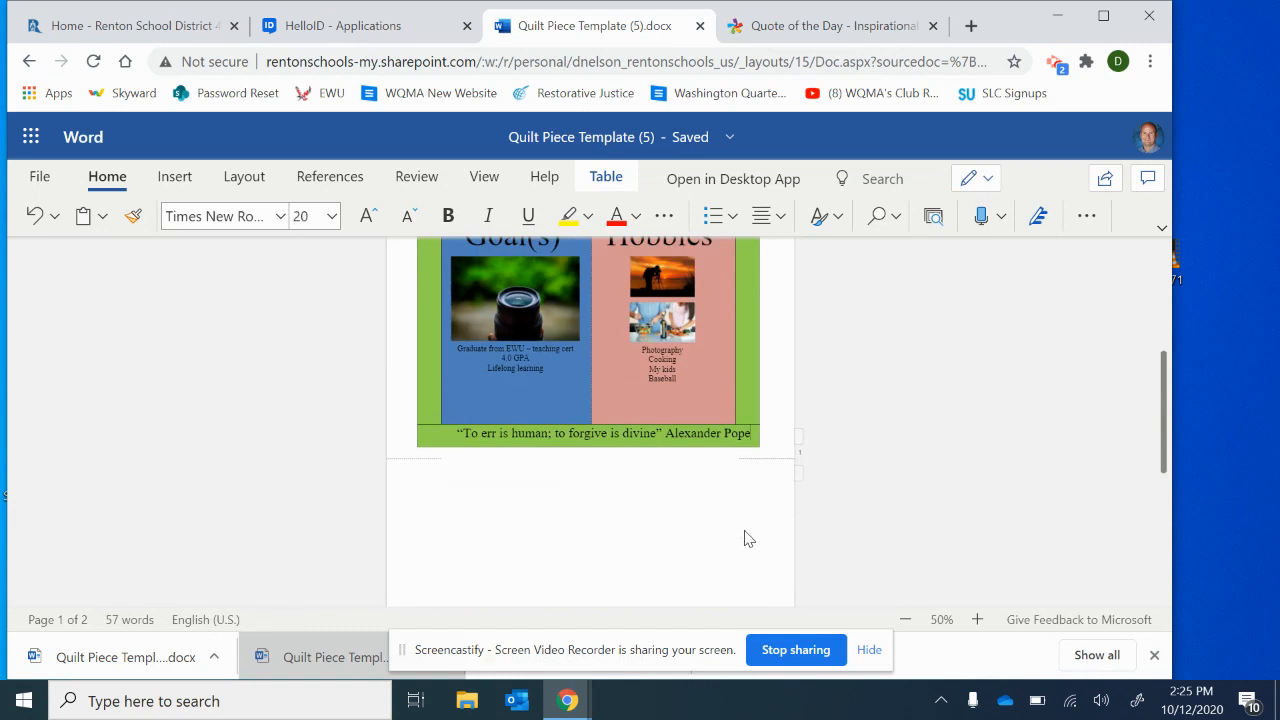
click(657, 514)
key(BackSpace)
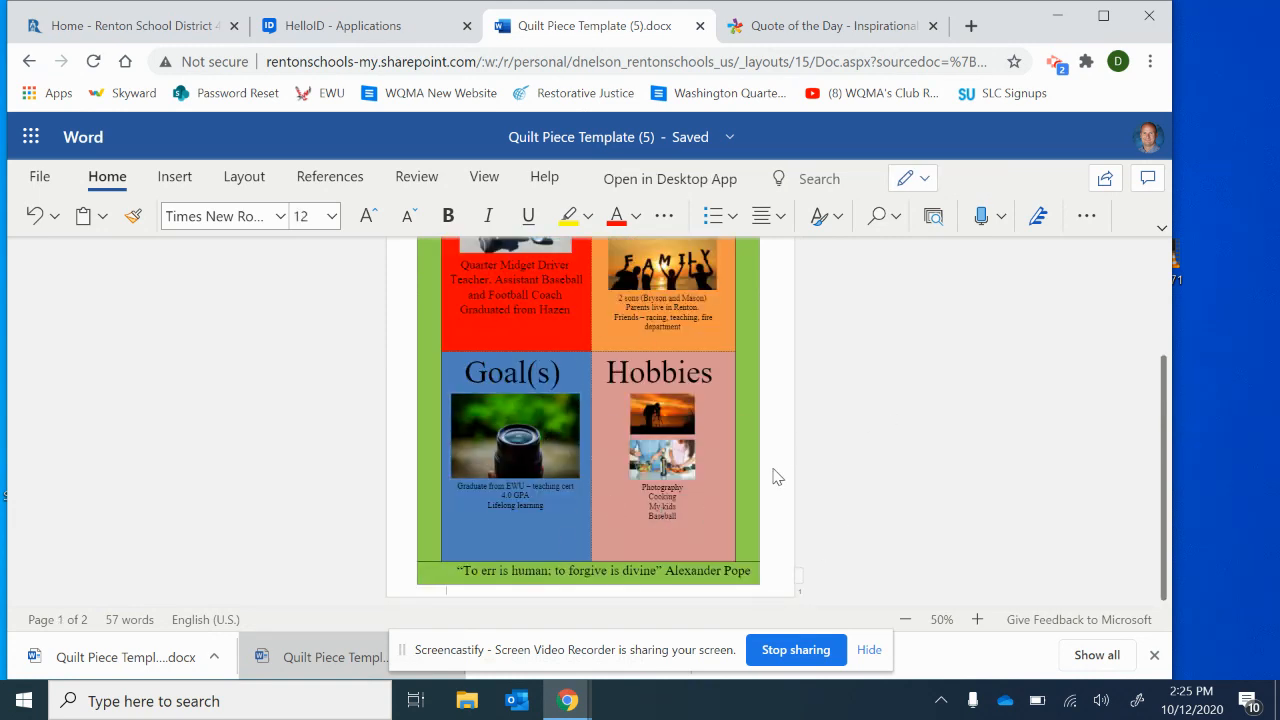
scroll(770, 478, up, 3)
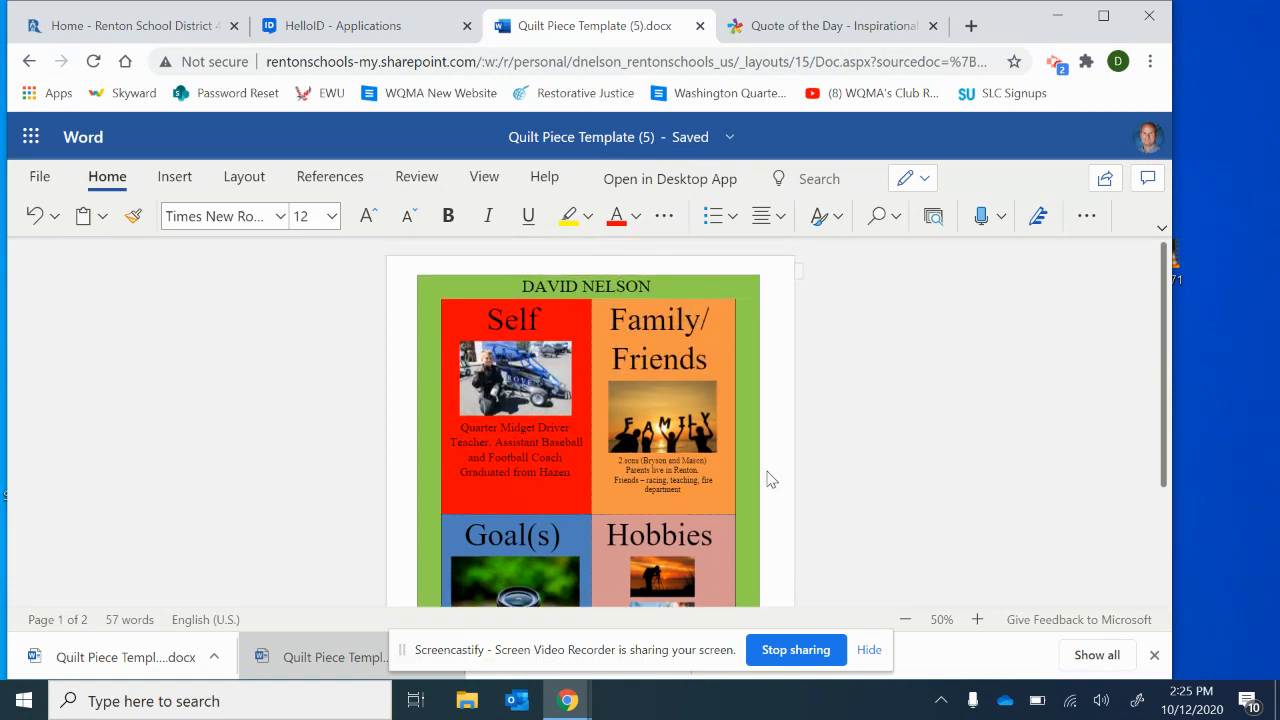